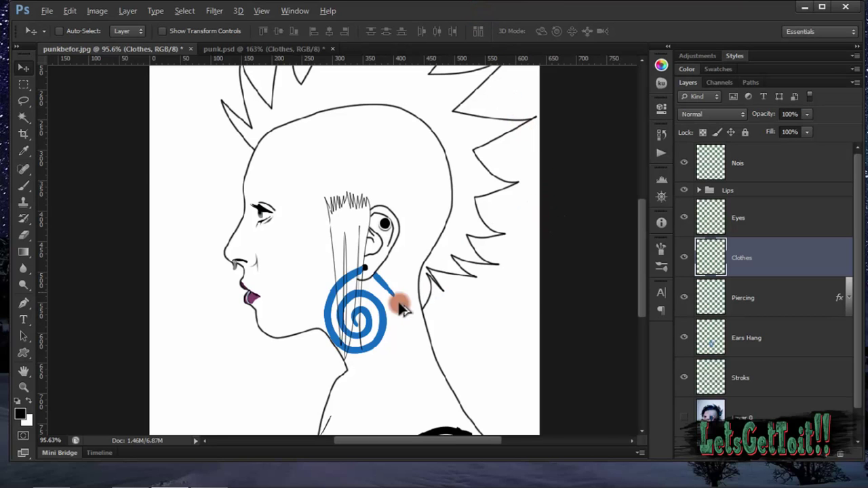
# - Examine the punk portrait's line art around the face, ear, spiral earring, hair spikes and shoulder strap
pyautogui.scroll(2, 400, 309)
pyautogui.moveTo(382, 316); pyautogui.dragTo(421, 349)
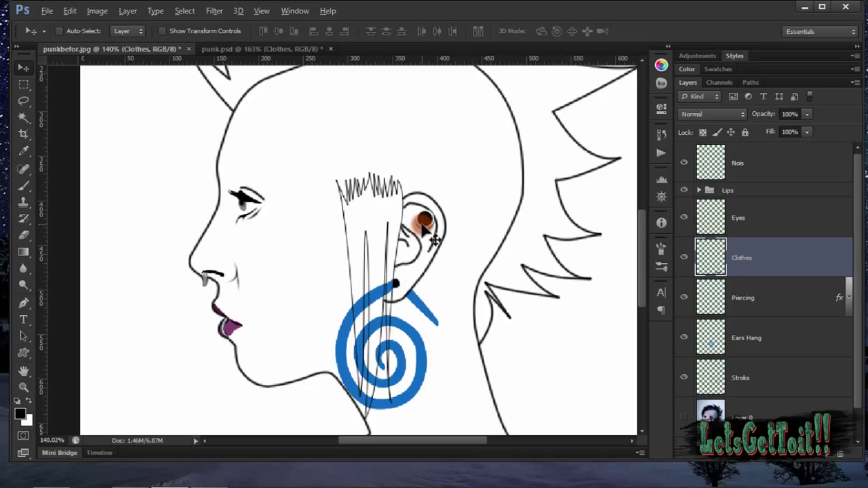
pyautogui.scroll(-2, 428, 253)
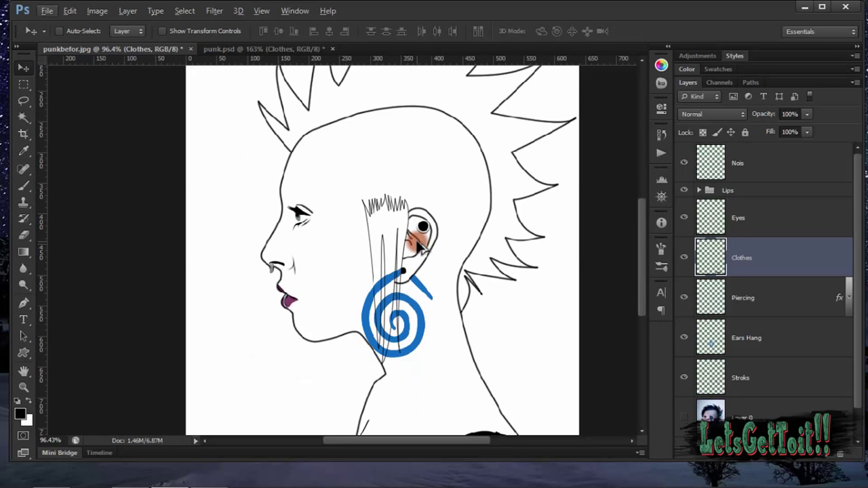
pyautogui.moveTo(442, 292); pyautogui.dragTo(397, 262)
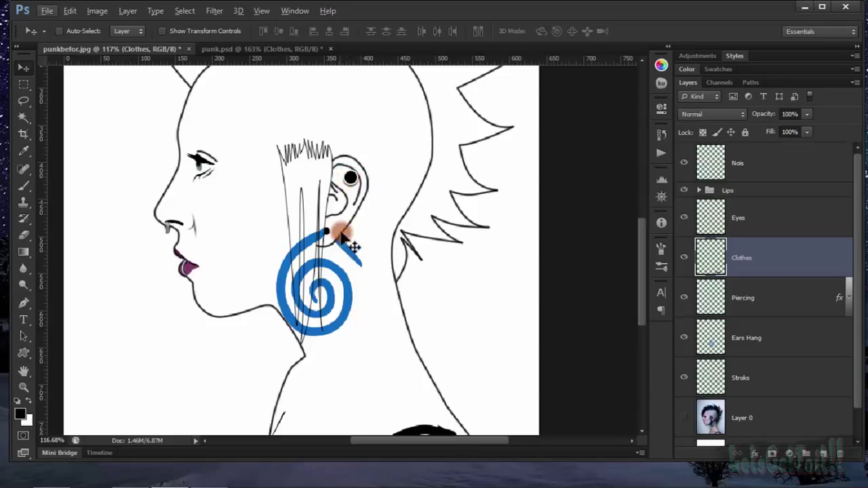
pyautogui.scroll(-5, 353, 237)
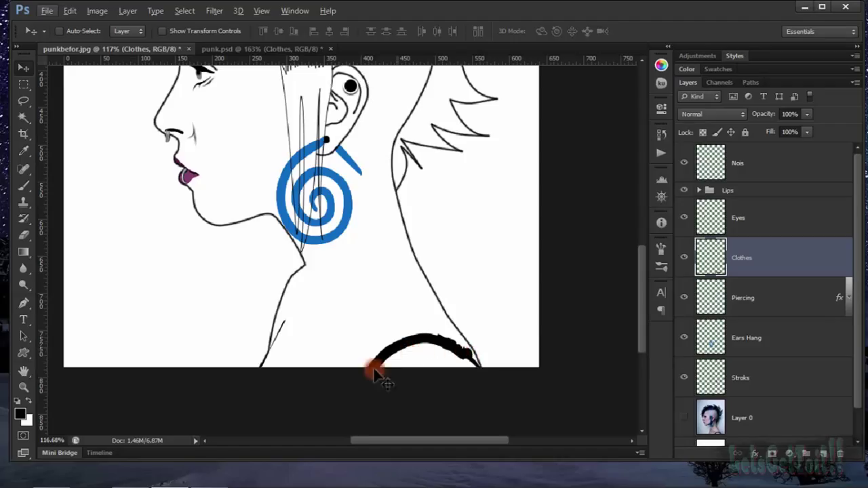
pyautogui.scroll(5, 366, 275)
pyautogui.scroll(-3, 365, 271)
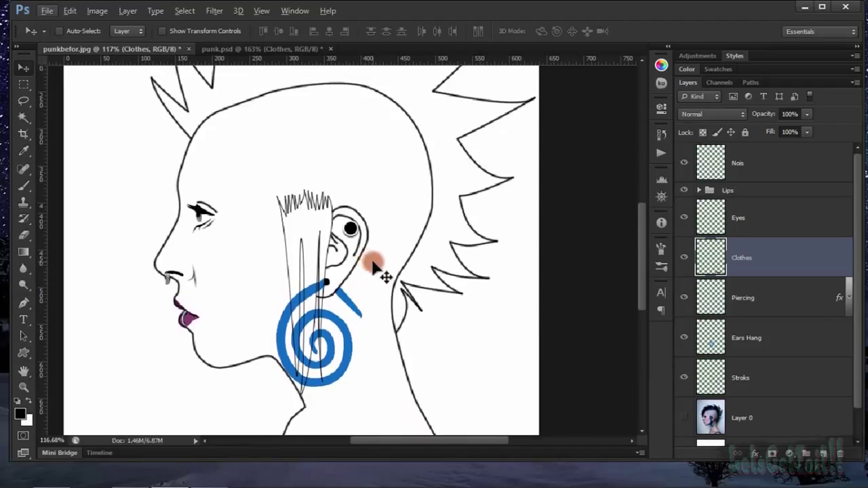
pyautogui.scroll(-1, 397, 287)
pyautogui.scroll(-1, 399, 288)
pyautogui.scroll(1, 403, 349)
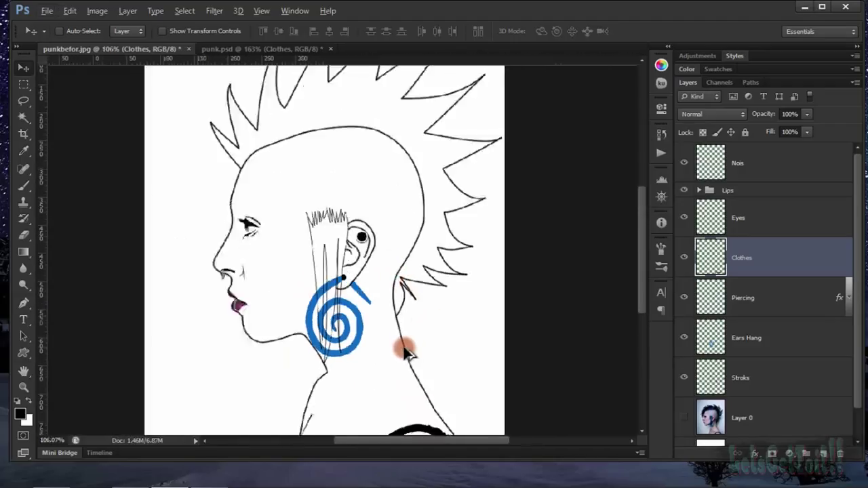
pyautogui.scroll(2, 393, 364)
pyautogui.moveTo(393, 364); pyautogui.dragTo(463, 277)
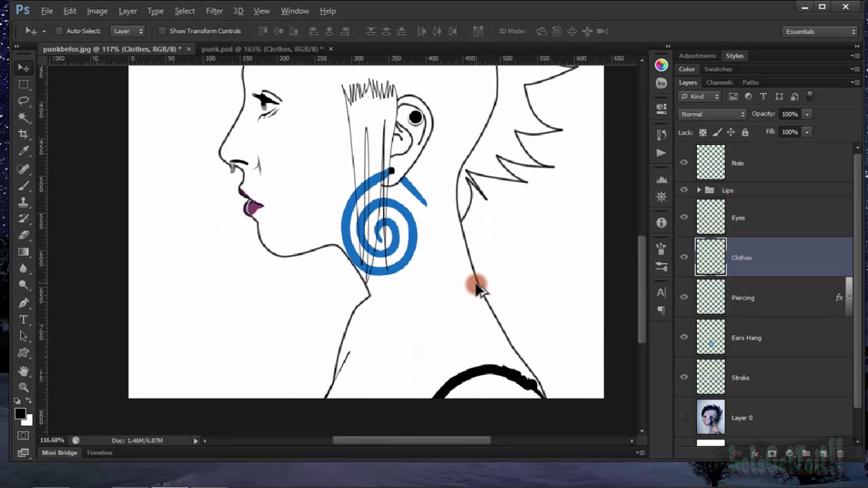
pyautogui.scroll(-2, 477, 286)
pyautogui.moveTo(434, 215); pyautogui.dragTo(410, 300)
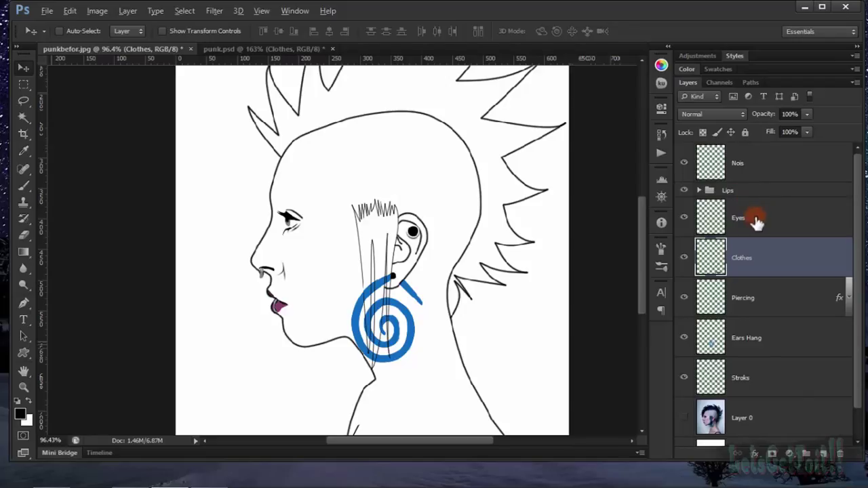
# - Show the Layer 0 photo beneath the line art and compare the outlines with it
pyautogui.scroll(-1, 773, 333)
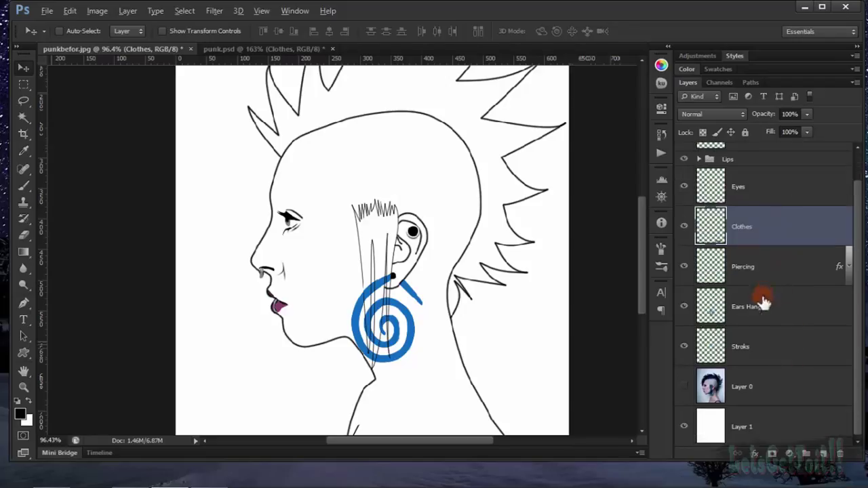
pyautogui.click(685, 386)
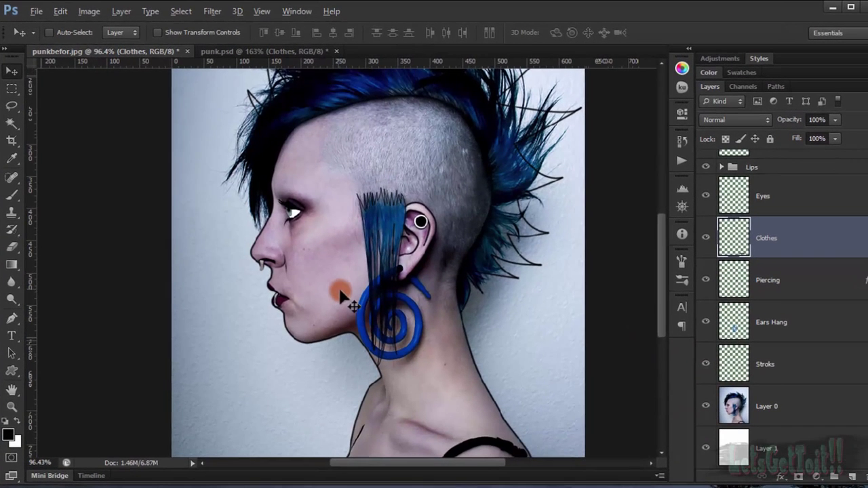
pyautogui.scroll(-2, 440, 374)
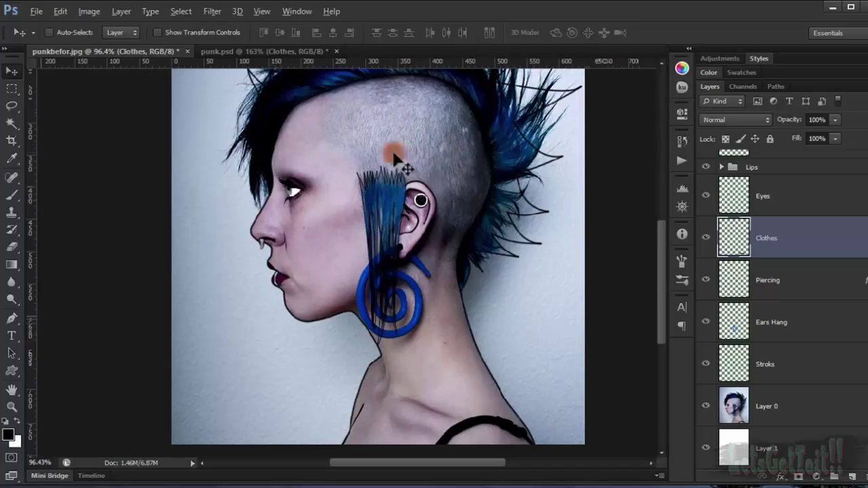
pyautogui.scroll(2, 712, 130)
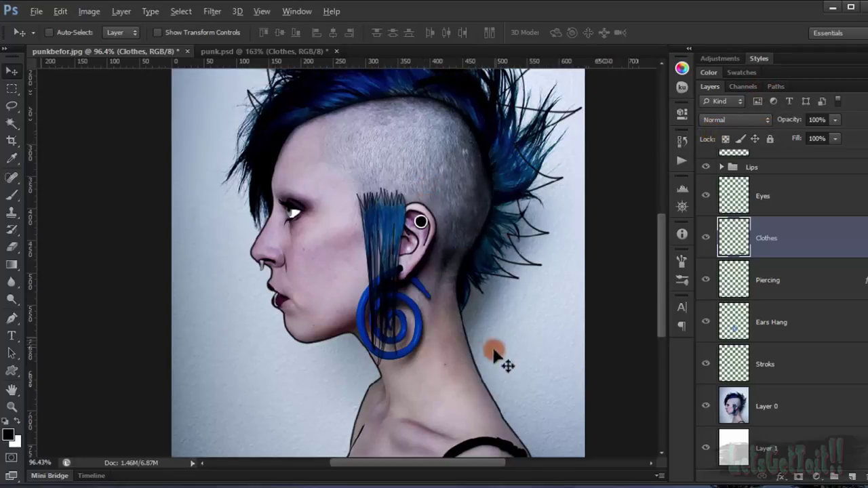
# - Activate the saved Head path so its outline is displayed on the portrait
pyautogui.click(772, 89)
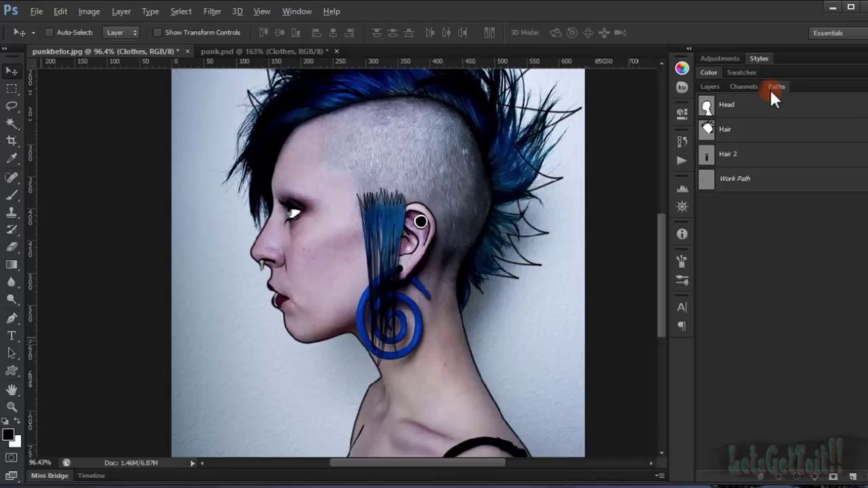
pyautogui.click(706, 107)
pyautogui.click(710, 86)
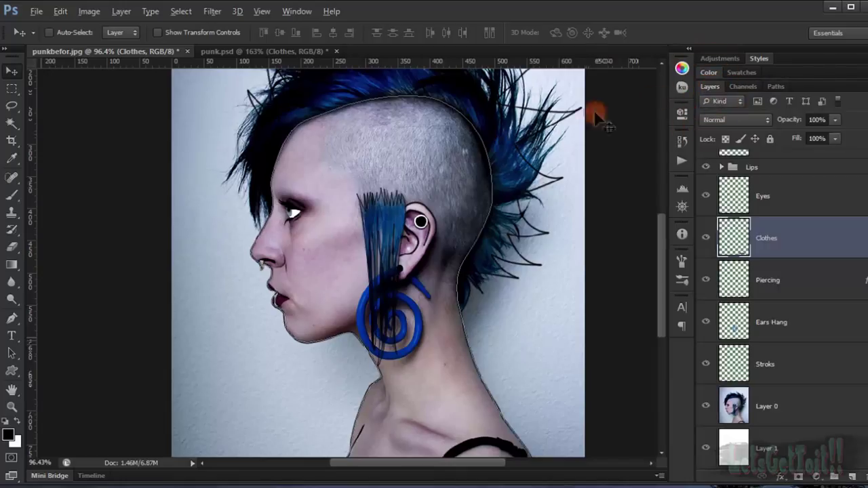
# - Add a new layer directly above the Stroks layer and set its blend mode to Multiply
pyautogui.click(793, 370)
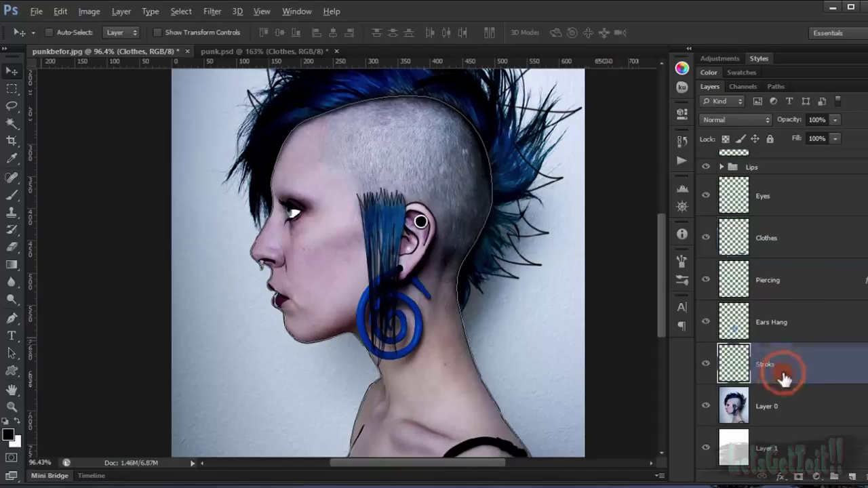
pyautogui.click(851, 477)
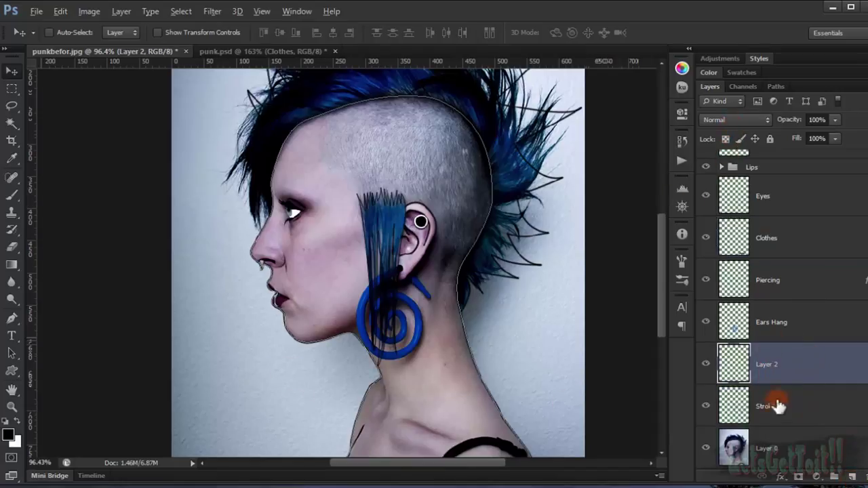
pyautogui.click(752, 120)
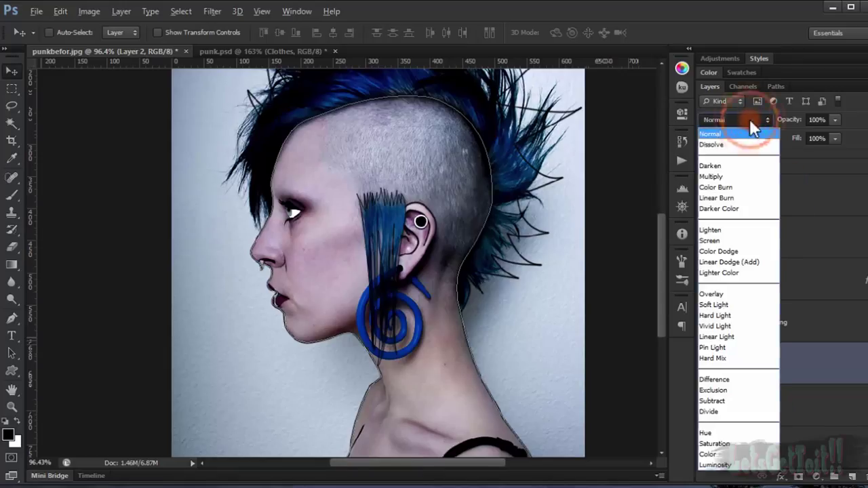
pyautogui.click(745, 172)
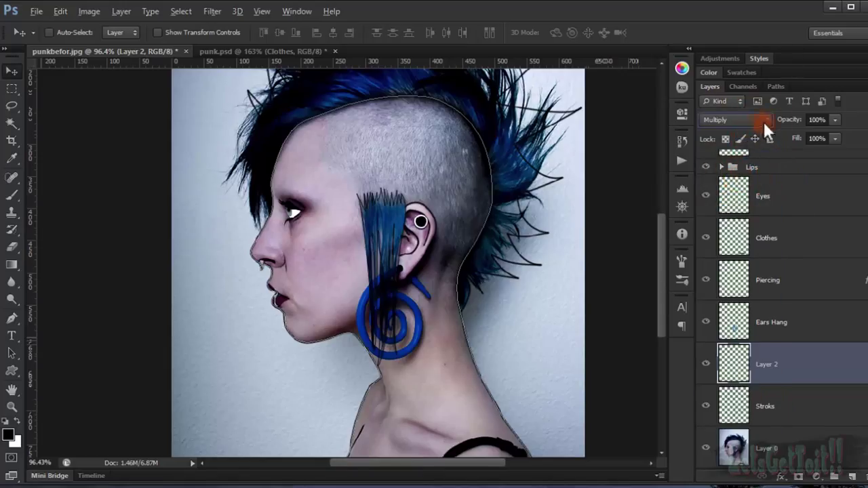
# - Fill the Head path on the new layer with the peach skin-tone swatch as foreground color
pyautogui.click(747, 72)
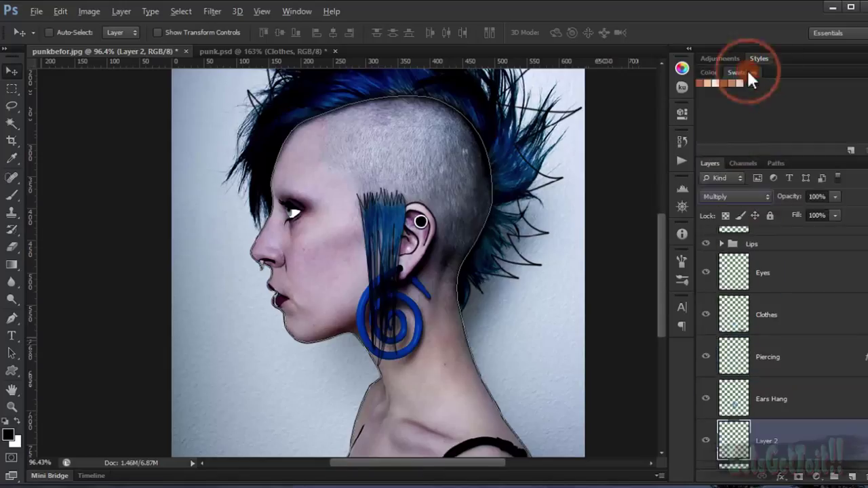
pyautogui.click(715, 80)
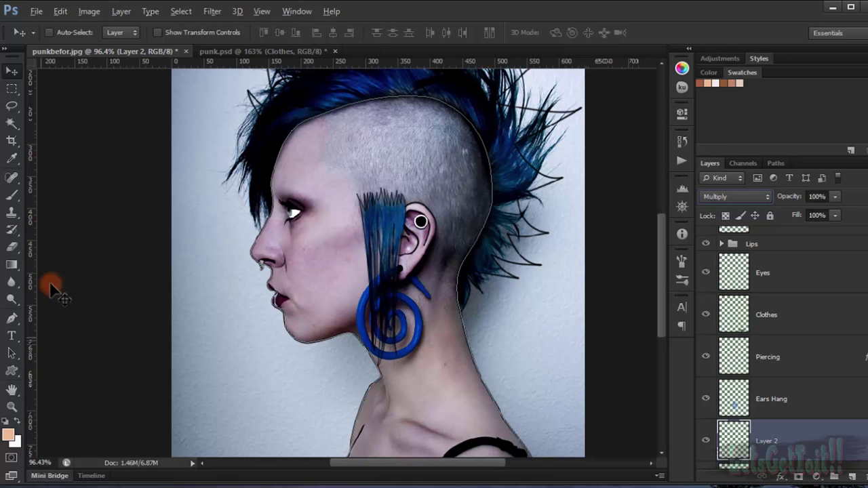
pyautogui.click(11, 317)
pyautogui.rightClick(379, 208)
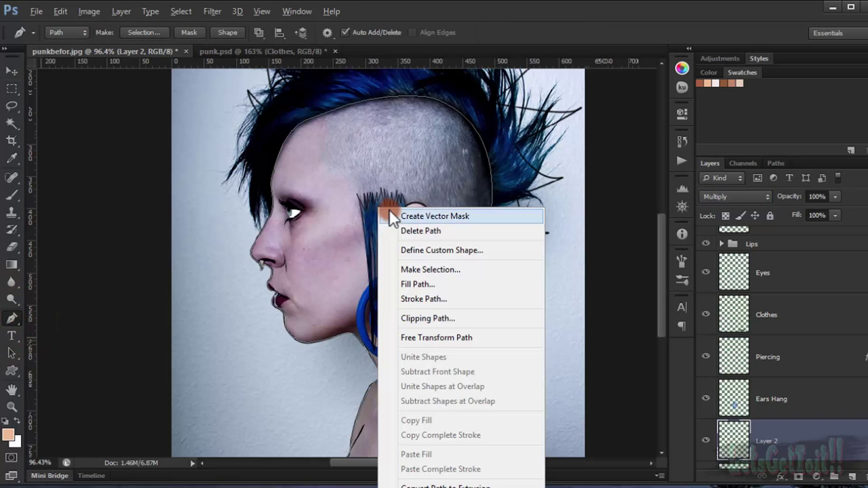
pyautogui.click(421, 283)
pyautogui.click(540, 122)
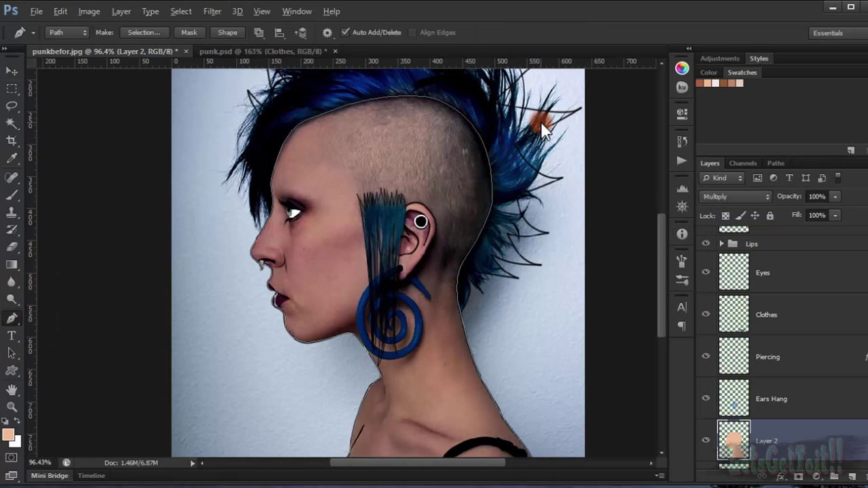
# - Hide the Layer 0 photo and deselect the Head path
pyautogui.scroll(-3, 725, 432)
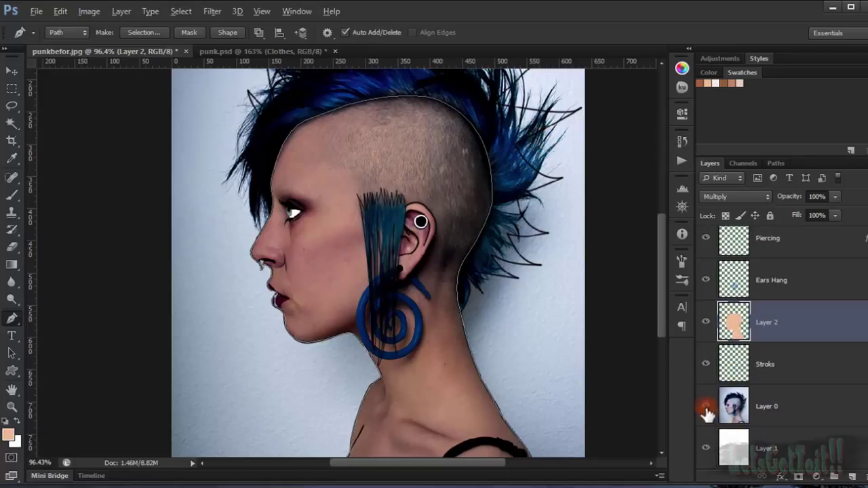
pyautogui.click(706, 408)
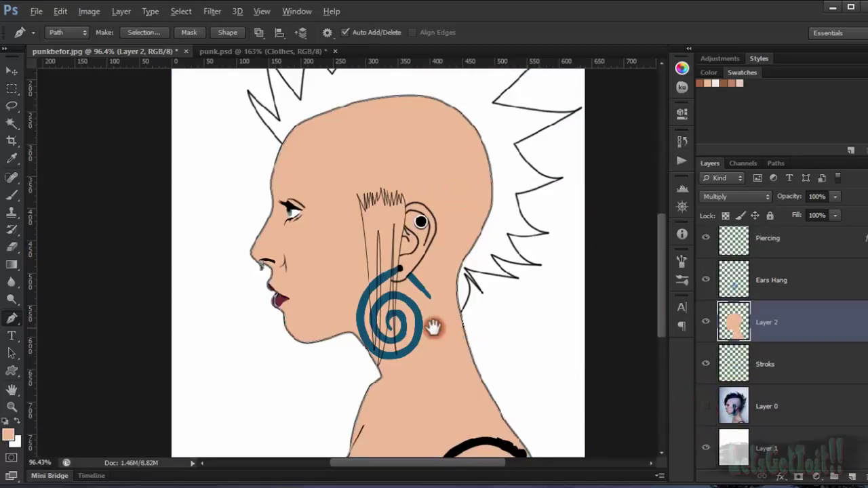
pyautogui.moveTo(436, 326); pyautogui.dragTo(452, 285)
pyautogui.press('Return')
pyautogui.scroll(-2, 573, 332)
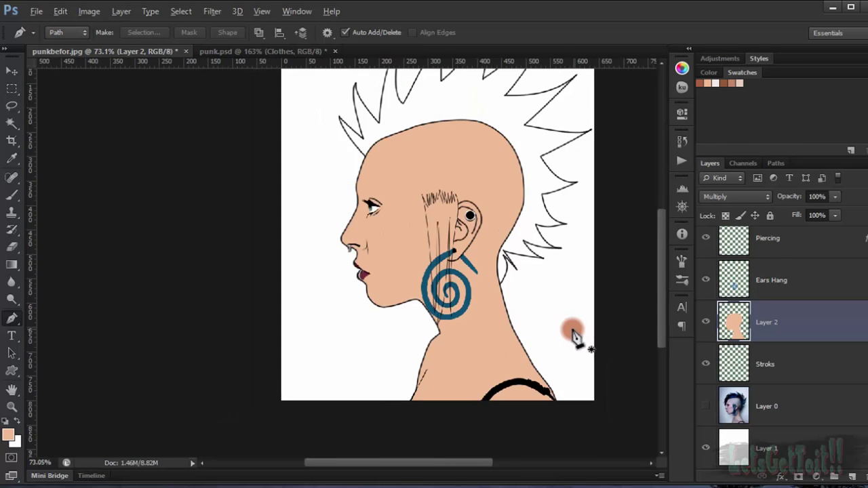
# - Examine the skin fill against the line art across the face, ear, neck and shoulder
pyautogui.moveTo(530, 271); pyautogui.dragTo(453, 294)
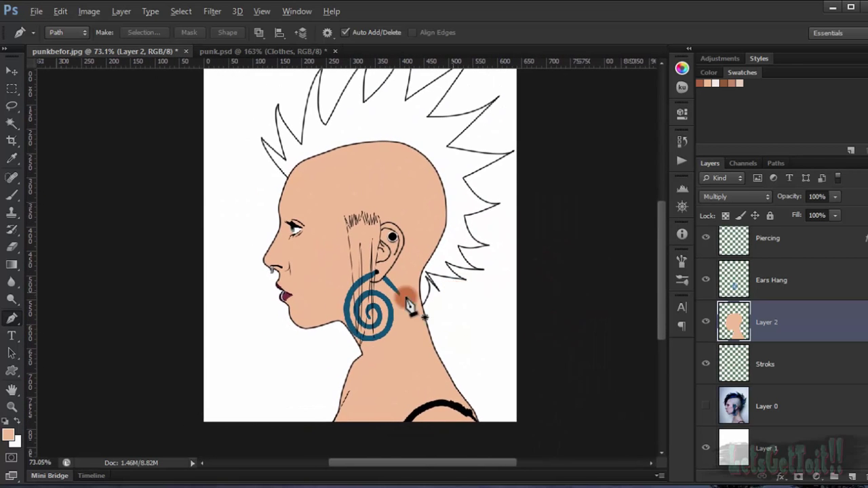
pyautogui.scroll(5, 388, 302)
pyautogui.moveTo(391, 297)
pyautogui.mouseDown()
pyautogui.moveTo(459, 306)
pyautogui.moveTo(458, 348)
pyautogui.moveTo(508, 343)
pyautogui.moveTo(485, 277)
pyautogui.mouseUp()
pyautogui.scroll(-7, 485, 276)
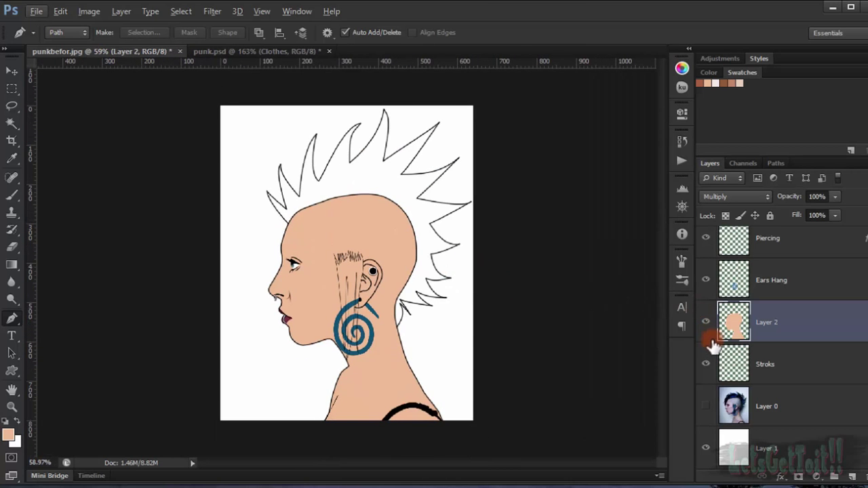
pyautogui.scroll(7, 325, 374)
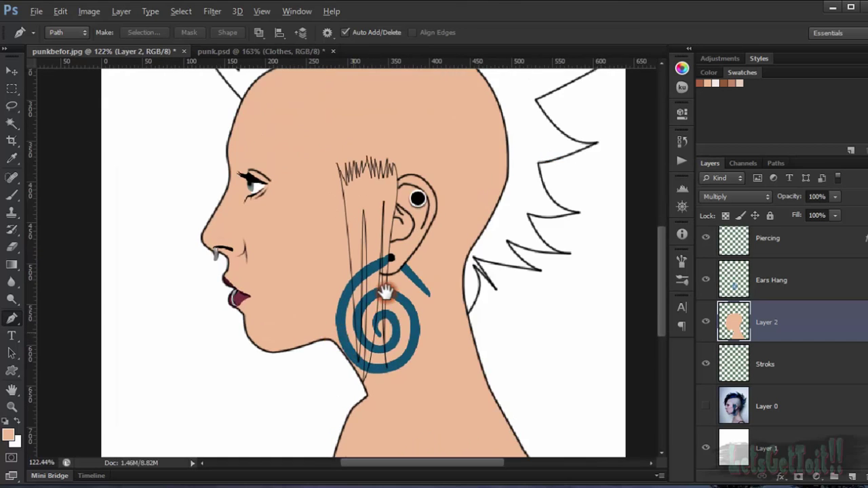
pyautogui.moveTo(402, 331); pyautogui.dragTo(238, 378)
pyautogui.scroll(3, 428, 300)
pyautogui.scroll(-5, 271, 339)
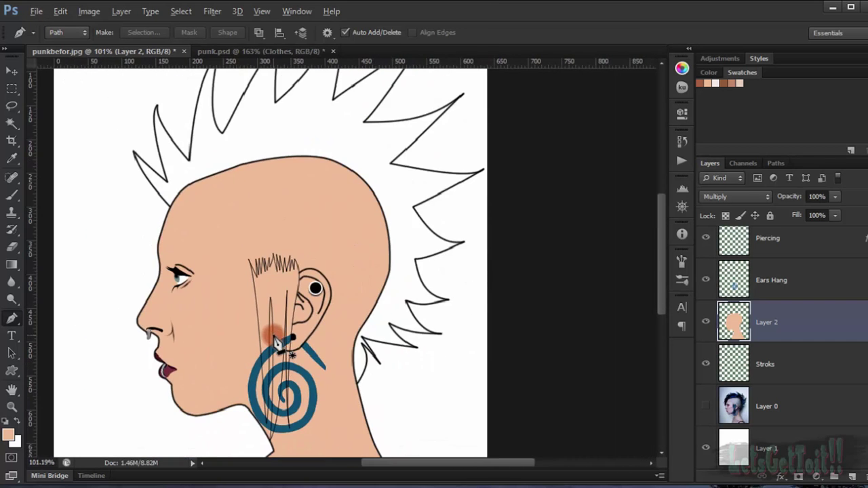
pyautogui.moveTo(305, 367); pyautogui.dragTo(349, 252)
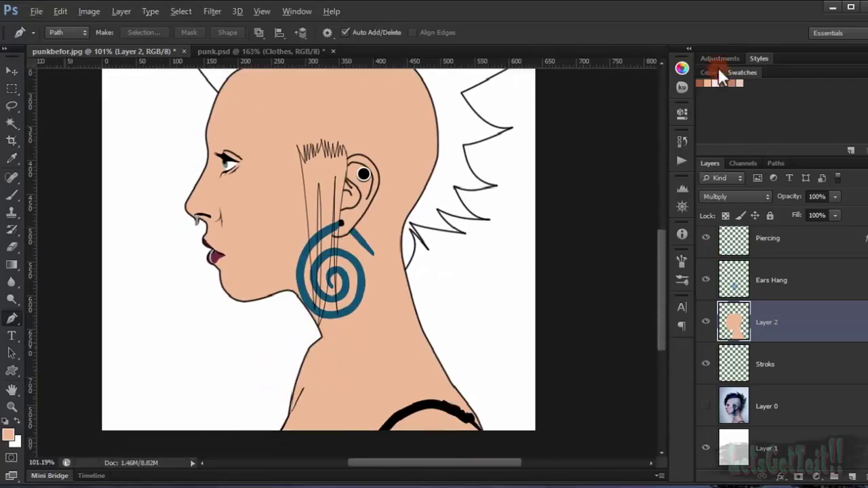
# - Activate the saved Hair path so the mohawk outline is displayed
pyautogui.click(776, 164)
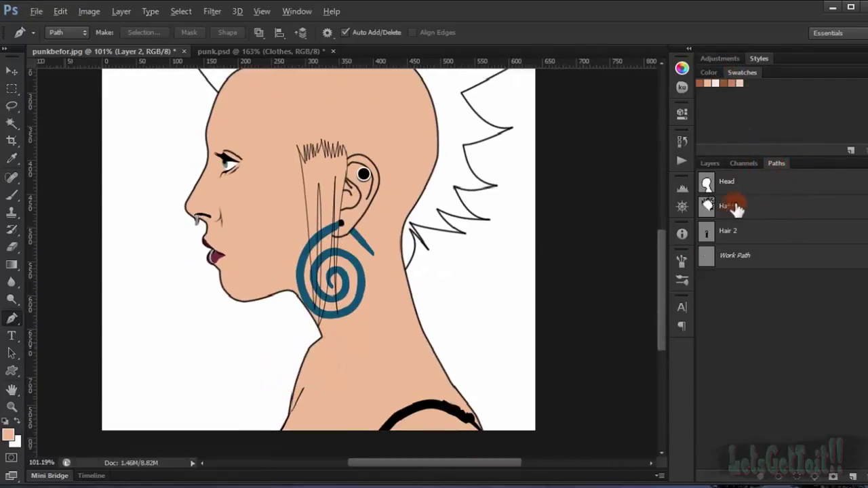
pyautogui.click(707, 207)
pyautogui.moveTo(428, 203); pyautogui.dragTo(475, 344)
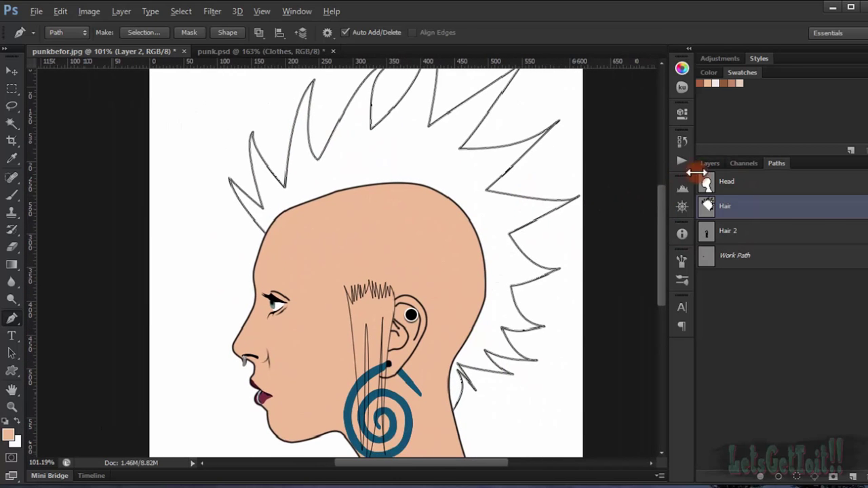
# - Create a new layer above Layer 2, fill the active Hair path with black foreground color, and deselect the path
pyautogui.click(710, 163)
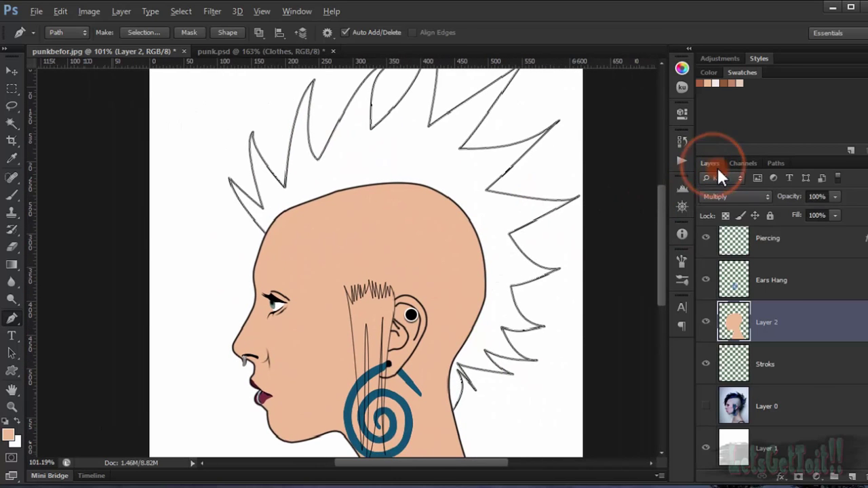
pyautogui.click(854, 477)
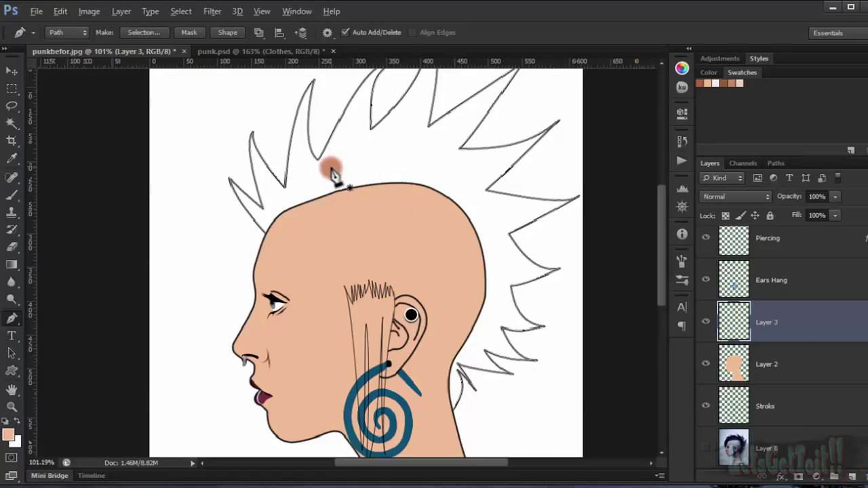
pyautogui.click(6, 426)
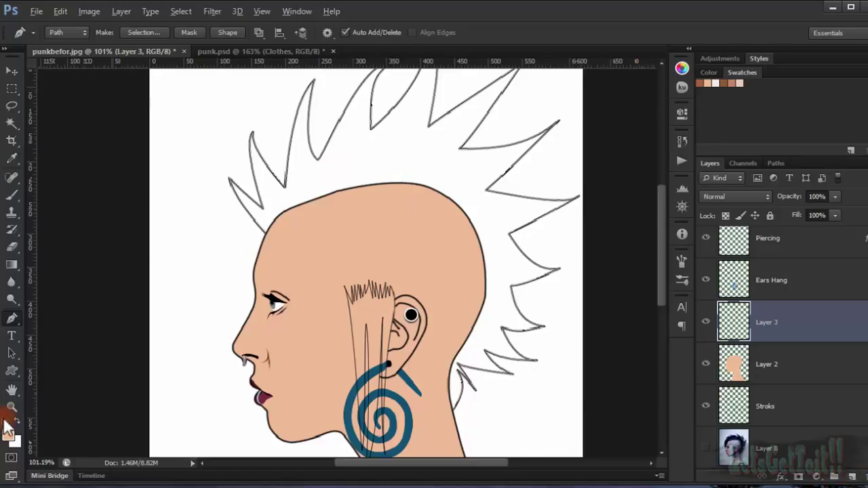
pyautogui.rightClick(457, 186)
pyautogui.click(532, 263)
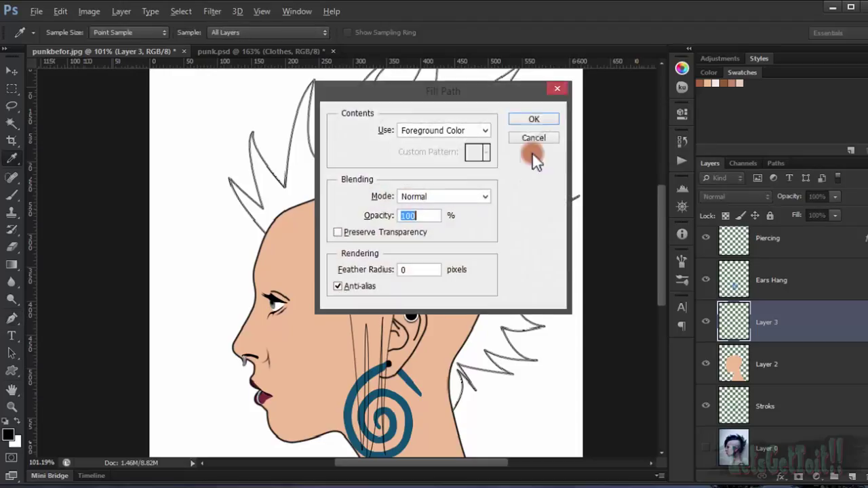
pyautogui.click(533, 121)
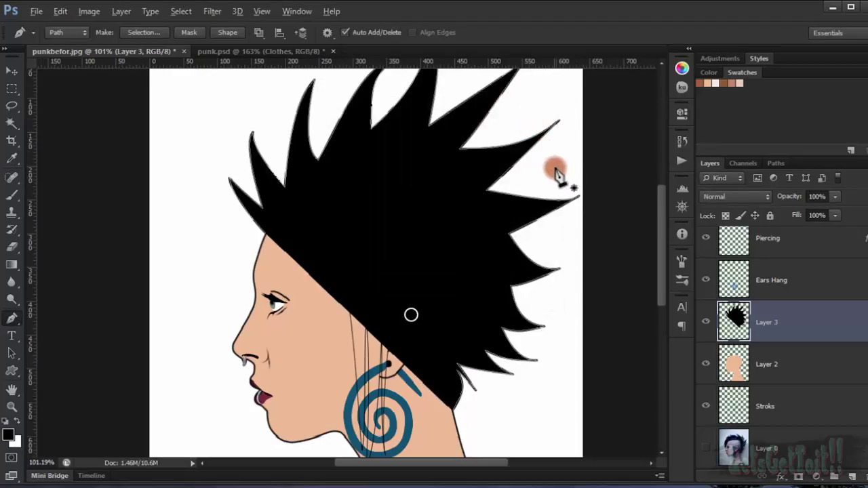
pyautogui.press('Return')
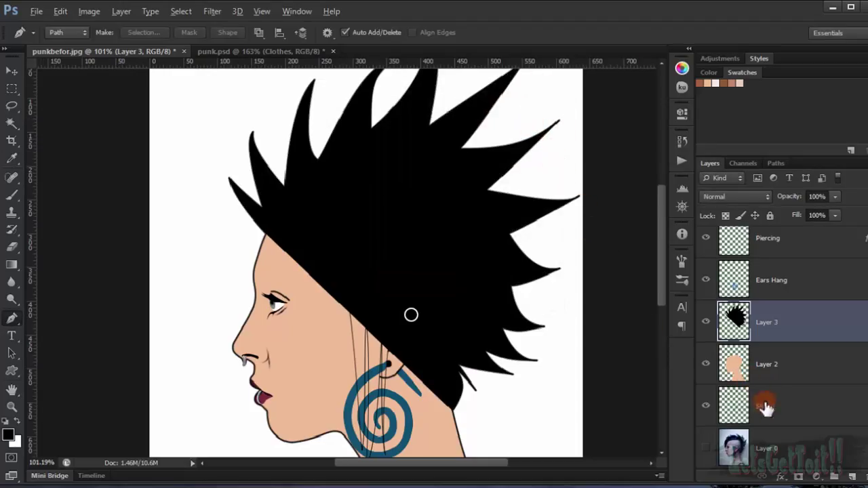
# - Load Layer 2's outline as a selection, delete the black hair fill overlapping the head on Layer 3, and deselect
pyautogui.click(737, 370)
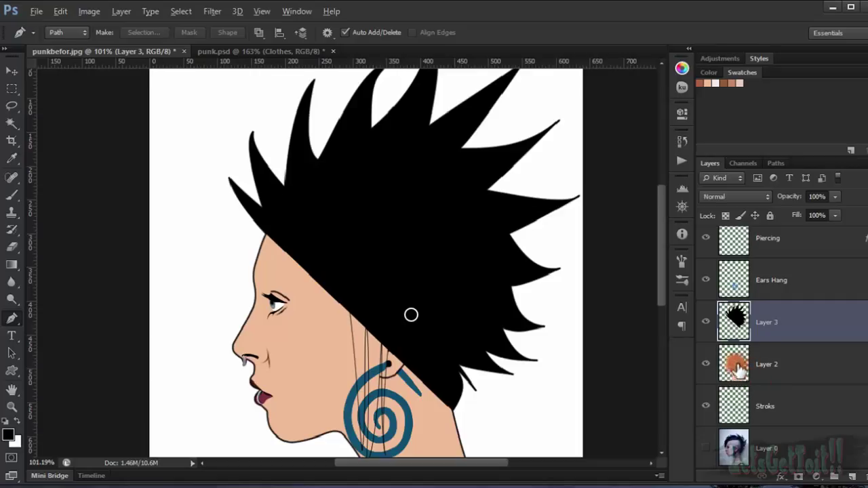
pyautogui.keyDown('ctrl'); pyautogui.click(737, 370); pyautogui.keyUp('ctrl')
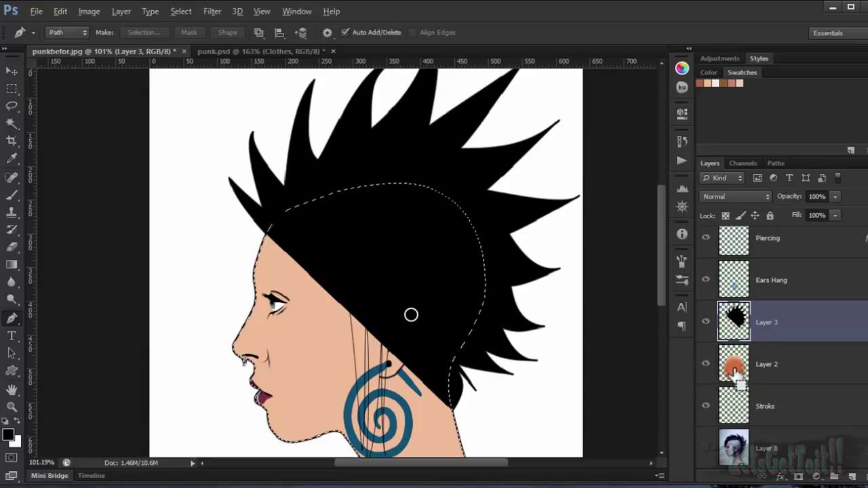
pyautogui.click(736, 328)
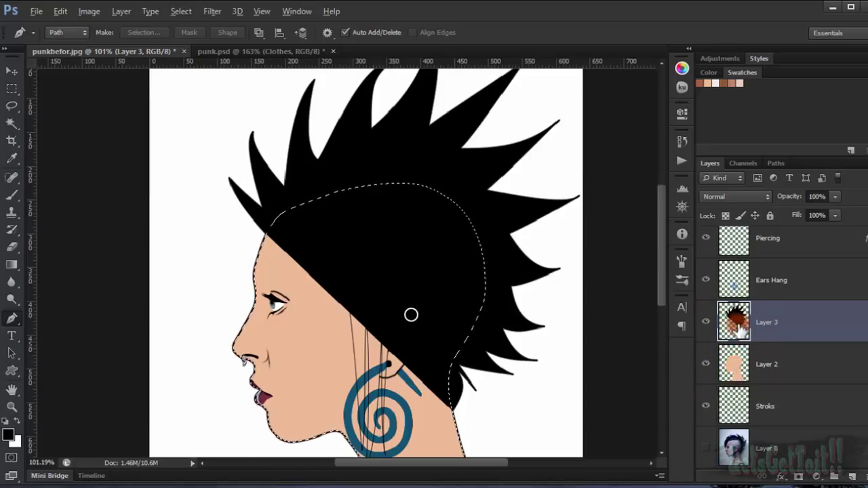
pyautogui.hotkey('ctrl', 'shift', 'i')
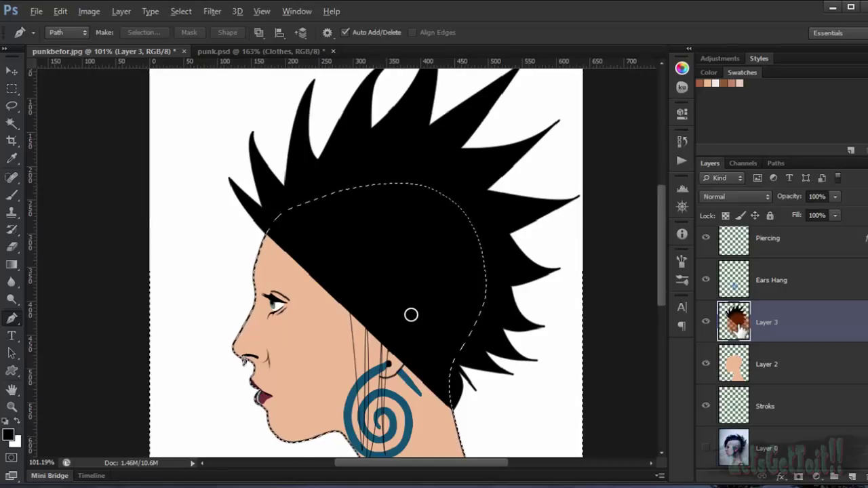
pyautogui.press('Delete')
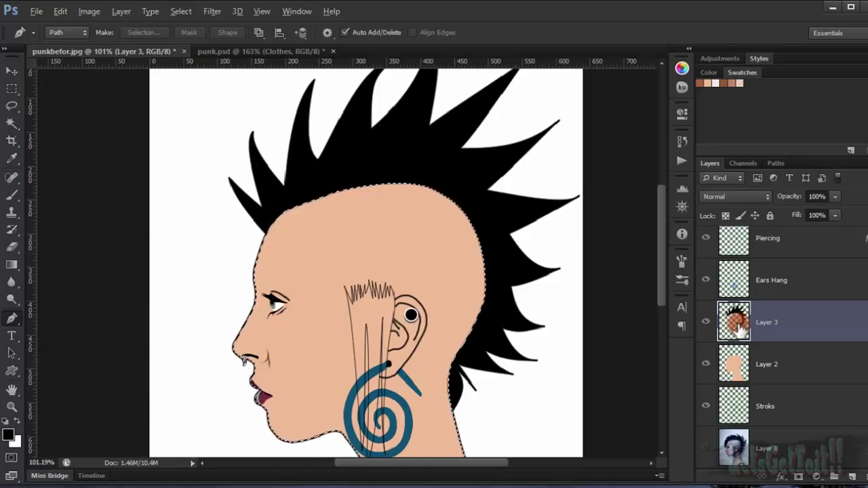
pyautogui.hotkey('ctrl', 'd')
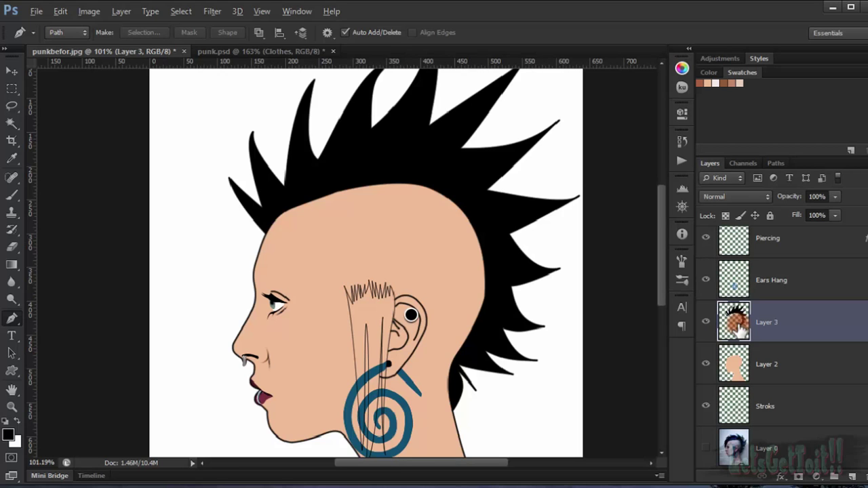
# - Fill the saved Hair 2 path with the black foreground color on Layer 3 for the strands in front of the ear
pyautogui.moveTo(421, 380); pyautogui.dragTo(391, 355)
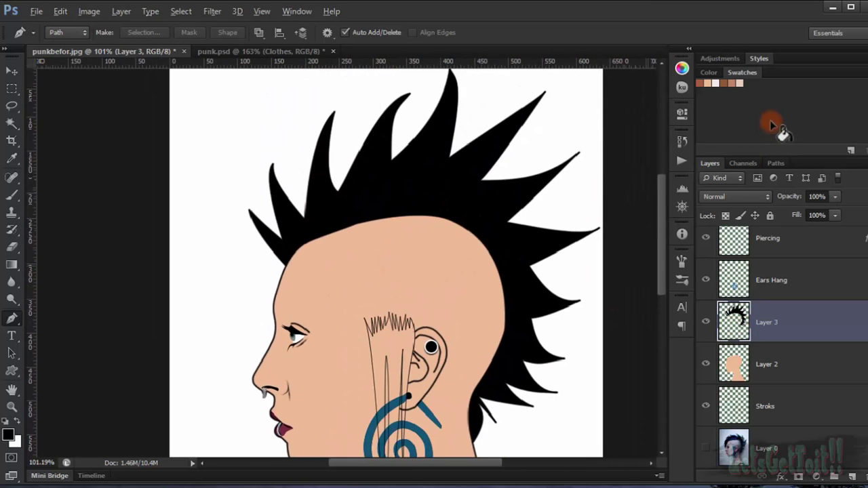
pyautogui.click(372, 325)
pyautogui.click(775, 164)
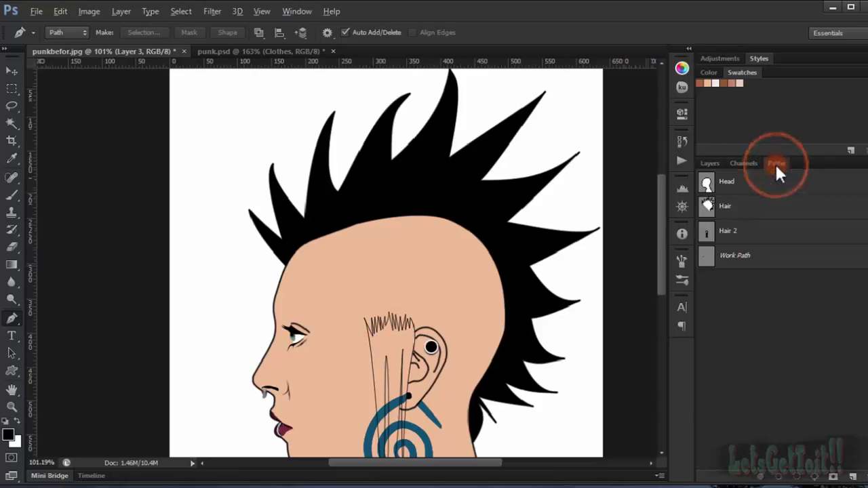
pyautogui.click(712, 231)
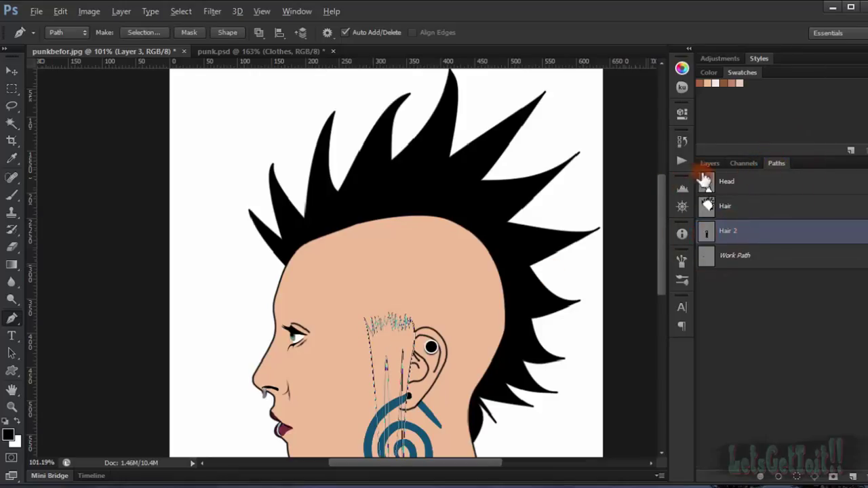
pyautogui.click(710, 164)
pyautogui.moveTo(506, 330); pyautogui.dragTo(475, 199)
pyautogui.click(224, 310)
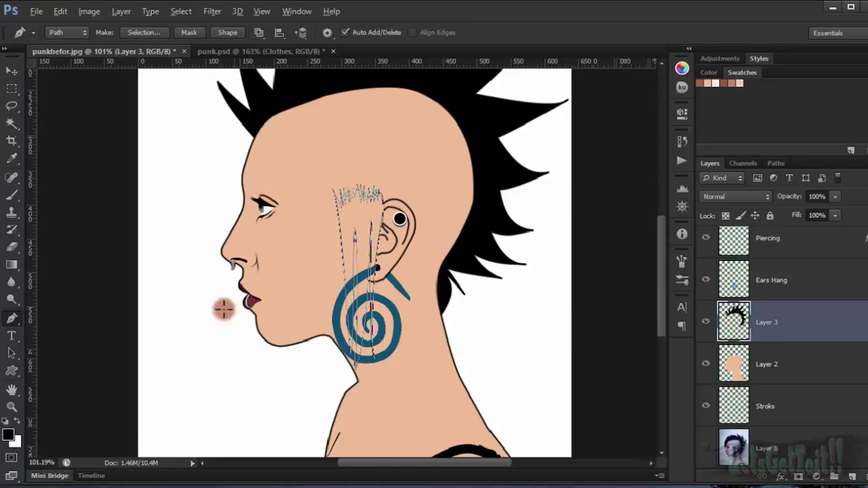
pyautogui.click(24, 432)
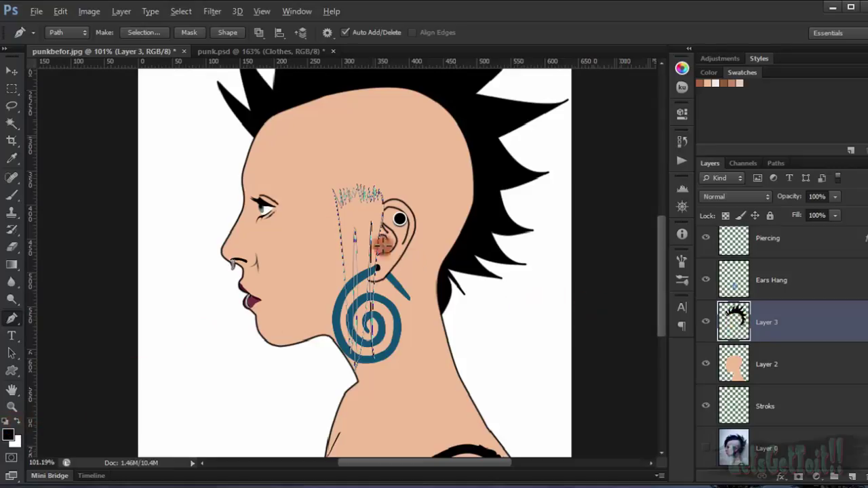
pyautogui.rightClick(388, 215)
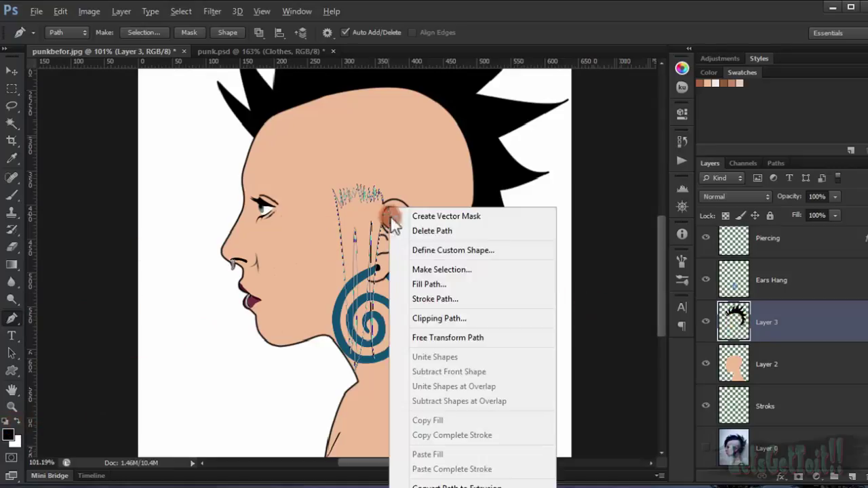
pyautogui.click(441, 284)
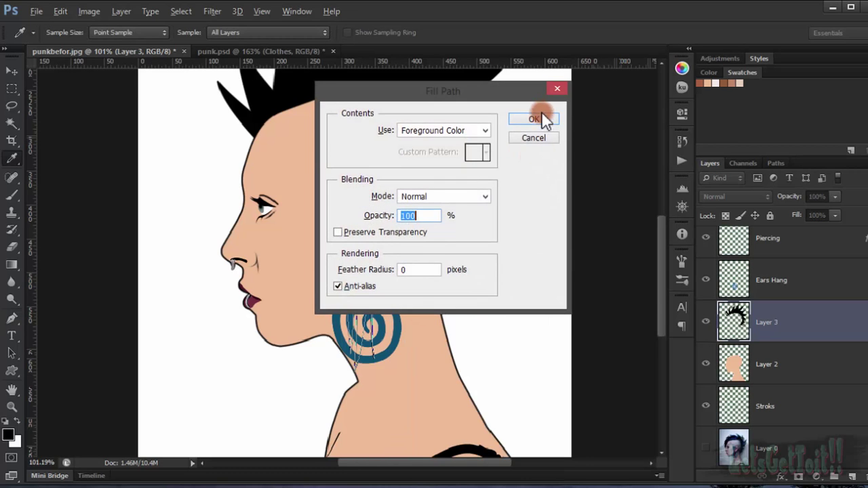
pyautogui.click(539, 120)
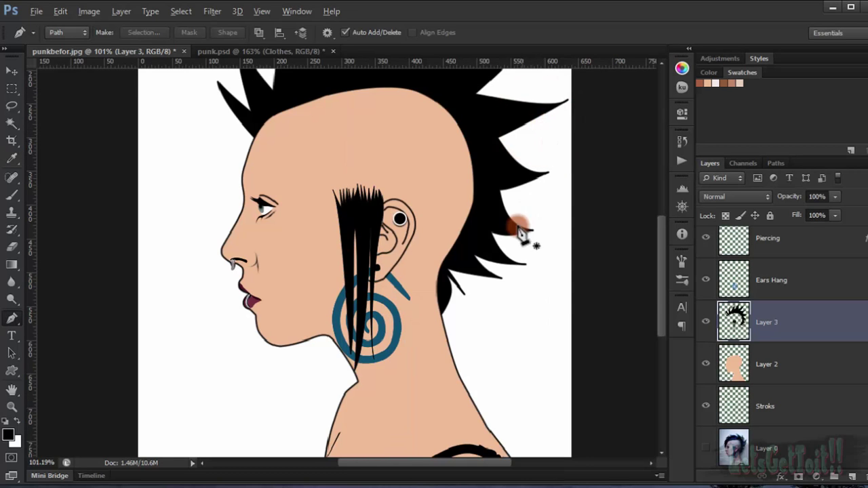
# - Examine the filled mohawk and side strands against the face, ear and spiral earring
pyautogui.scroll(-7, 521, 238)
pyautogui.scroll(5, 330, 345)
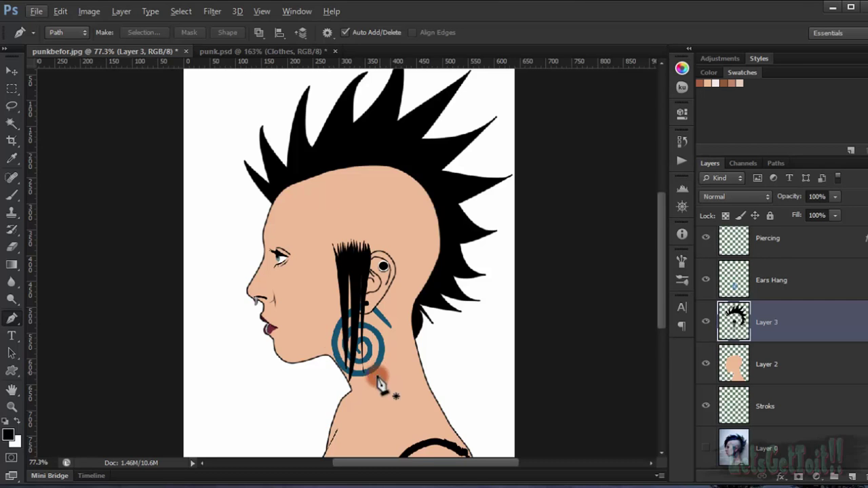
pyautogui.moveTo(380, 385); pyautogui.dragTo(481, 406)
pyautogui.scroll(3, 509, 252)
pyautogui.scroll(2, 517, 251)
pyautogui.scroll(2, 405, 351)
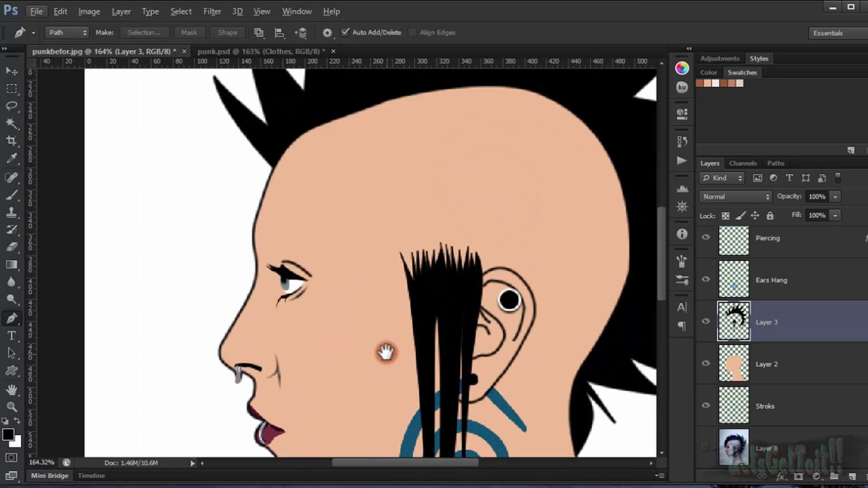
pyautogui.moveTo(386, 352); pyautogui.dragTo(372, 213)
# - Move the Layer 0 photo to the top of the layer stack and show it
pyautogui.scroll(3, 773, 366)
pyautogui.scroll(-4, 775, 369)
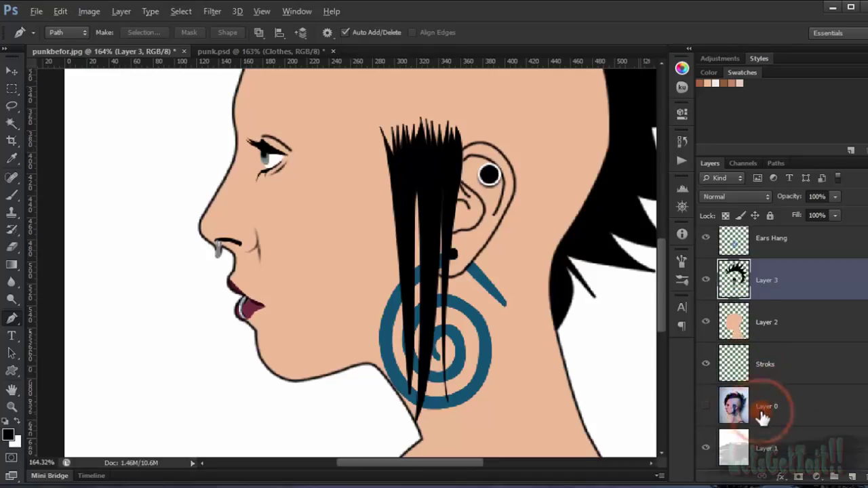
pyautogui.moveTo(765, 410)
pyautogui.mouseDown()
pyautogui.moveTo(770, 415)
pyautogui.moveTo(775, 299)
pyautogui.moveTo(761, 226)
pyautogui.moveTo(748, 218)
pyautogui.moveTo(745, 232)
pyautogui.mouseUp()
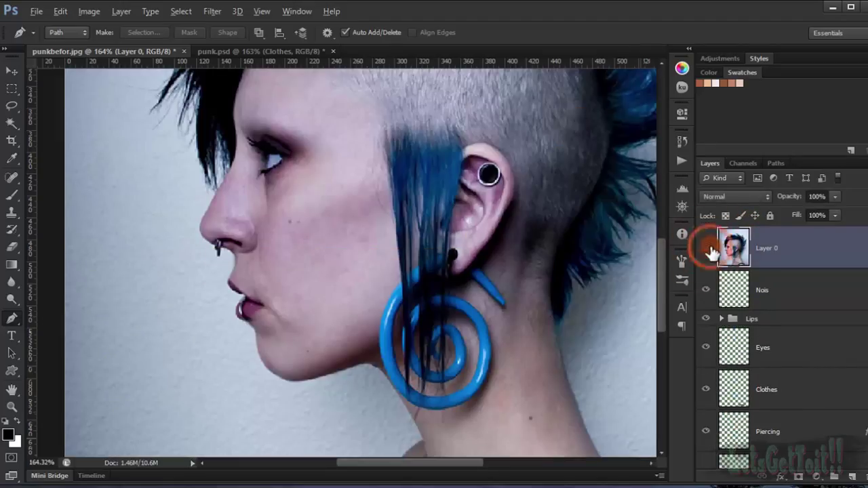
# - Compare the colored drawing with the original photo by toggling the visibility of Layer 0
pyautogui.click(709, 250)
pyautogui.click(709, 251)
pyautogui.click(710, 249)
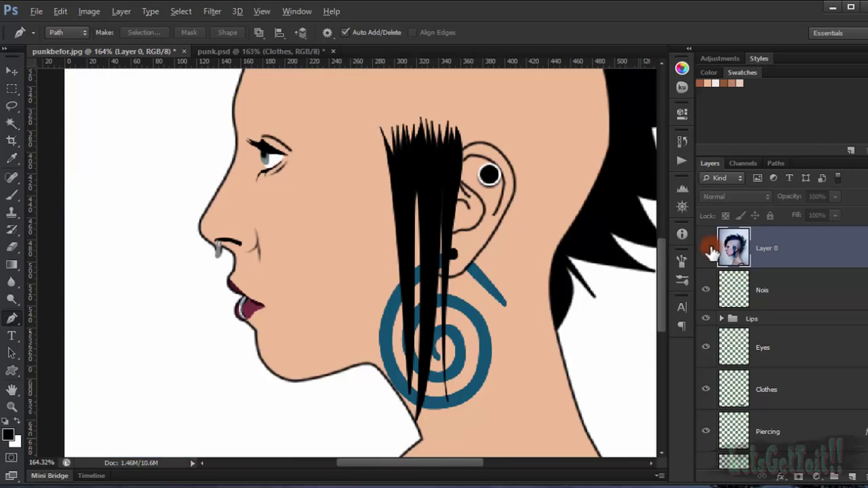
pyautogui.click(709, 250)
pyautogui.click(709, 250)
pyautogui.click(710, 250)
pyautogui.scroll(-2, 510, 252)
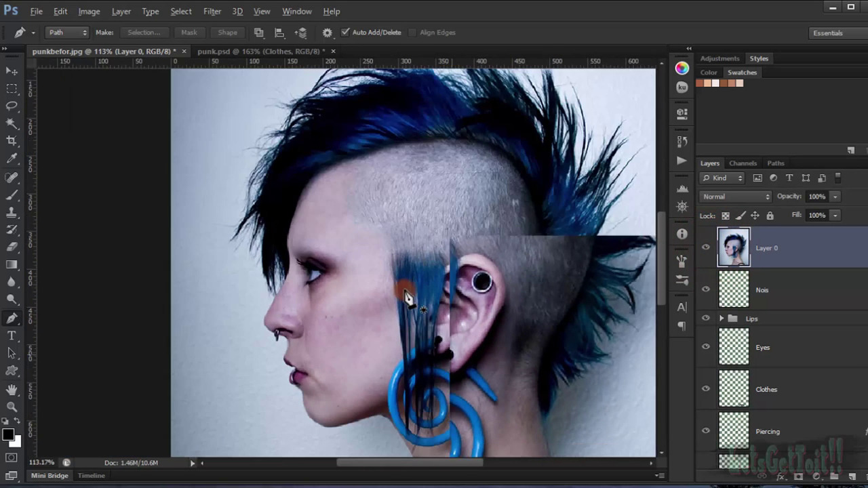
pyautogui.scroll(-3, 405, 298)
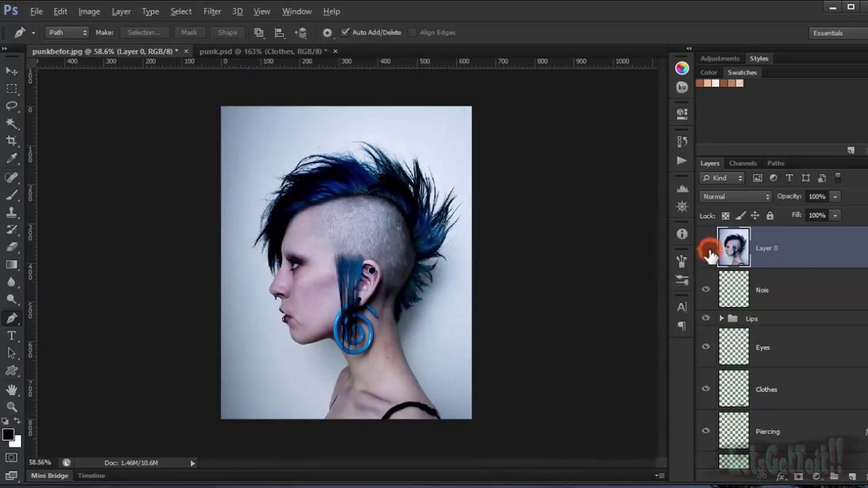
pyautogui.click(710, 251)
pyautogui.click(708, 251)
pyautogui.click(10, 431)
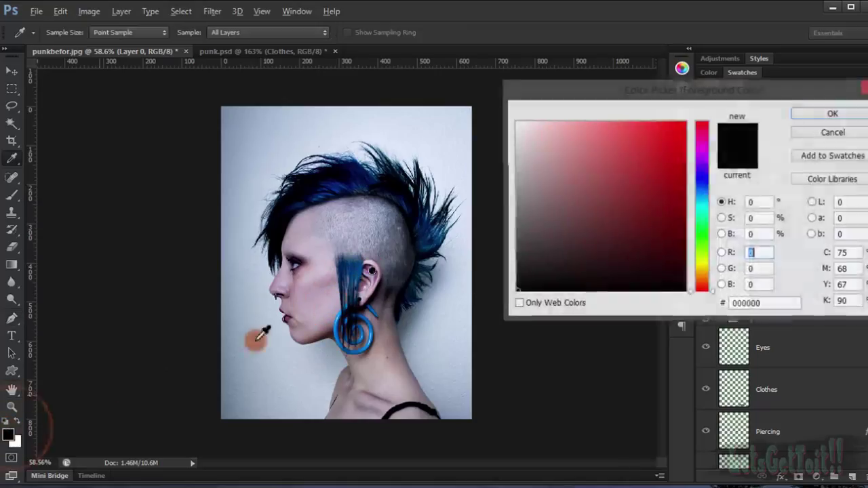
pyautogui.click(319, 299)
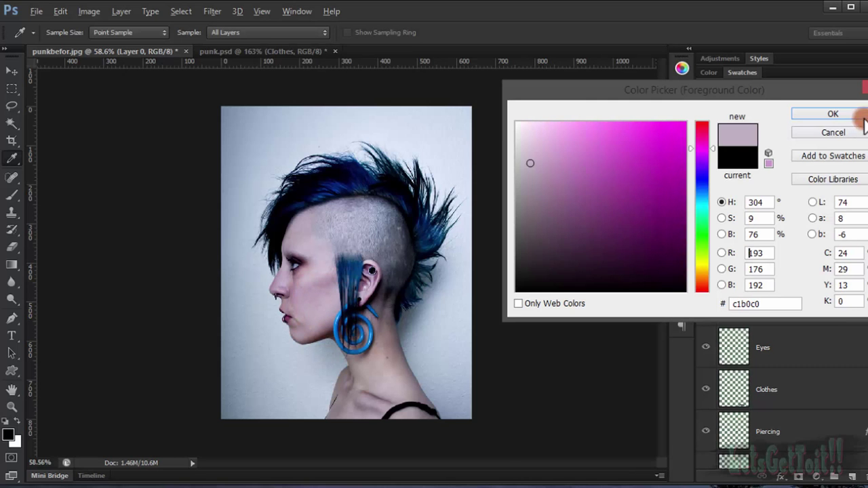
pyautogui.click(867, 91)
# - Sample skin tones from the photo's cheek and set the foreground color to light peach #eacab3
pyautogui.scroll(12, 398, 275)
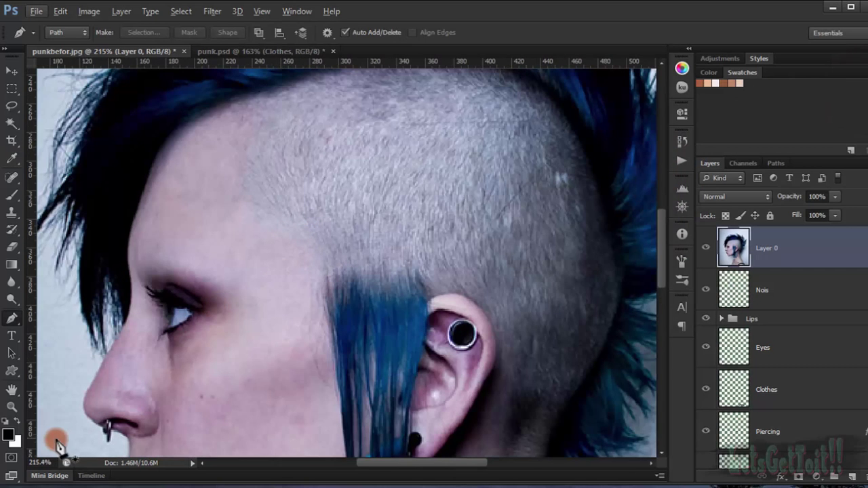
pyautogui.click(11, 434)
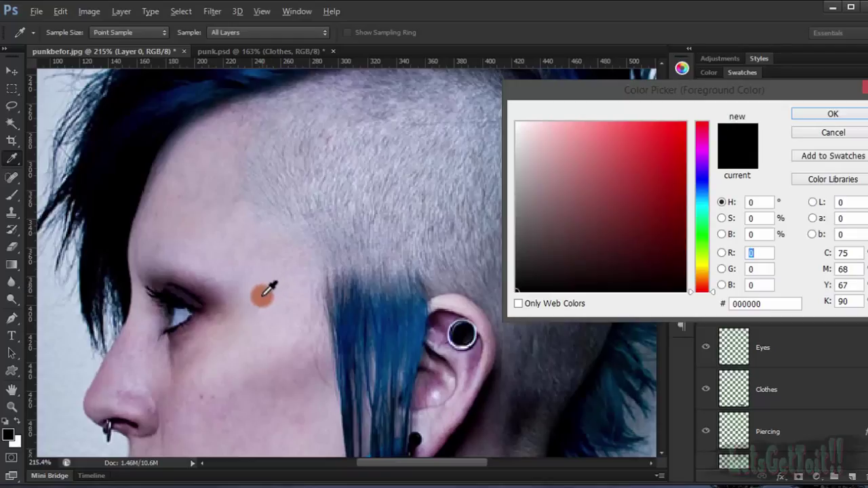
pyautogui.click(264, 292)
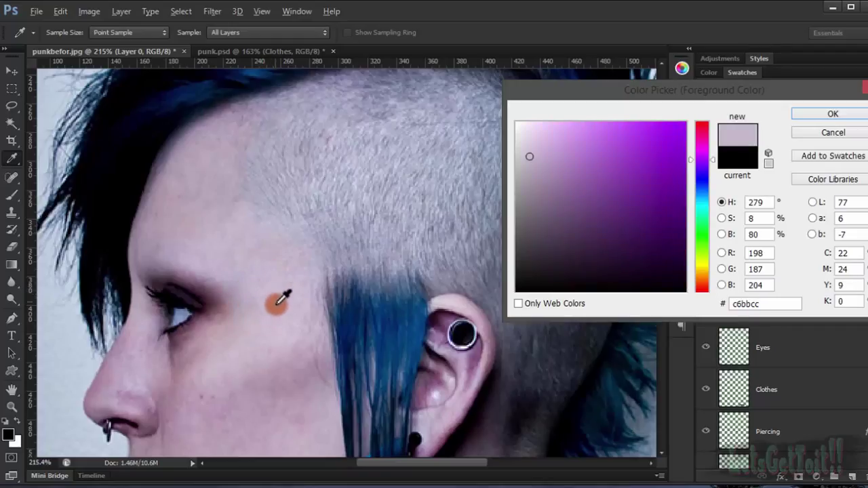
pyautogui.click(247, 322)
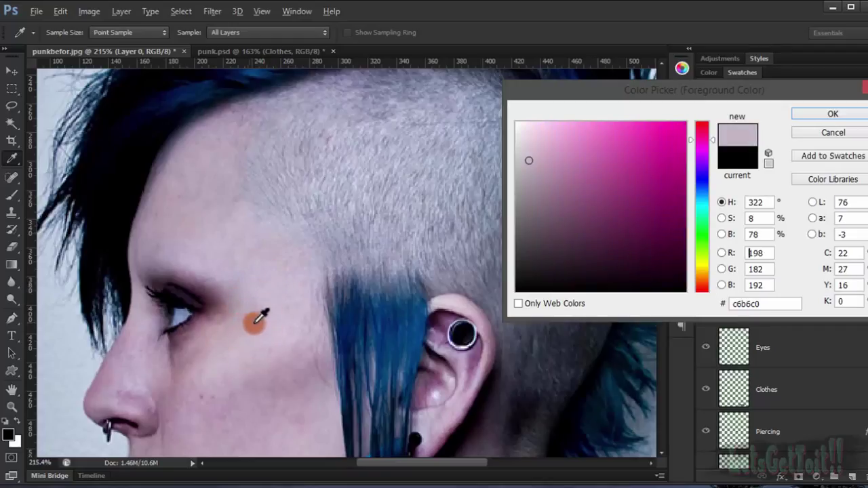
pyautogui.moveTo(532, 157)
pyautogui.mouseDown()
pyautogui.moveTo(521, 149)
pyautogui.moveTo(541, 175)
pyautogui.moveTo(529, 152)
pyautogui.mouseUp()
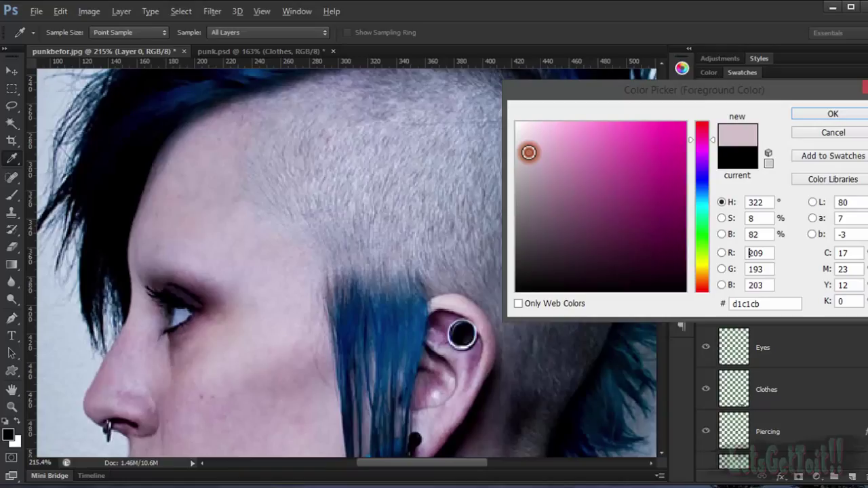
pyautogui.click(282, 282)
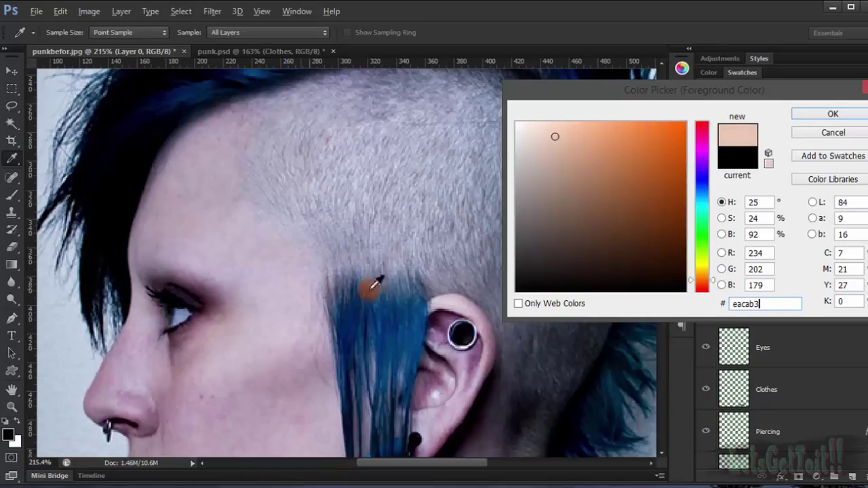
pyautogui.click(825, 113)
pyautogui.press('p')
# - Load the Layer 2 skin shape as a selection and hide the Layer 0 photo
pyautogui.scroll(-5, 772, 304)
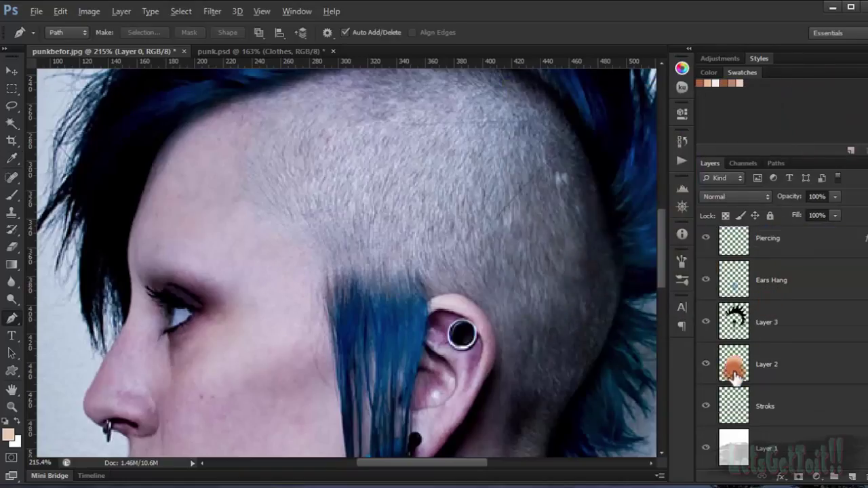
pyautogui.keyDown('ctrl'); pyautogui.click(735, 369); pyautogui.keyUp('ctrl')
pyautogui.scroll(3, 729, 393)
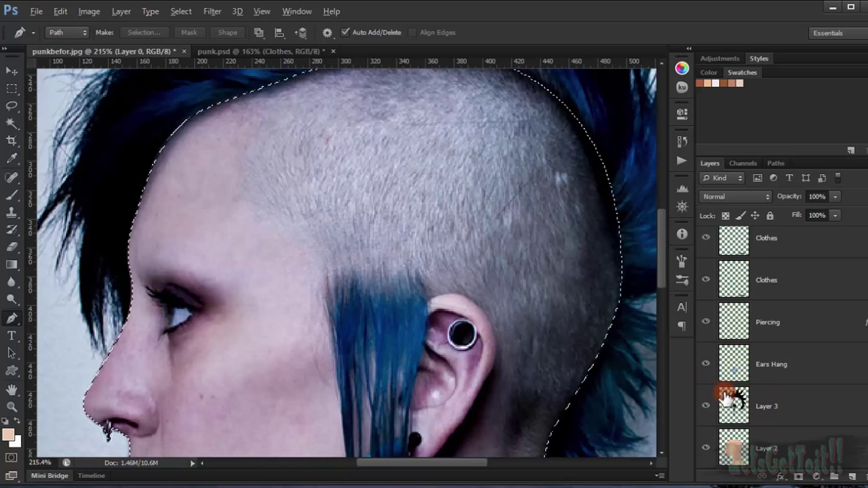
pyautogui.scroll(3, 729, 399)
pyautogui.click(706, 249)
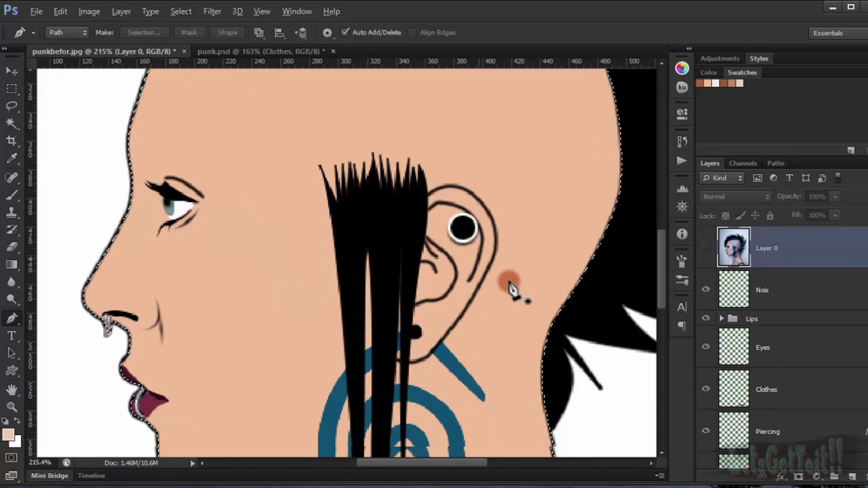
# - Fill the skin selection on Layer 2 with the foreground color and deselect it
pyautogui.scroll(-1, 512, 288)
pyautogui.scroll(-5, 810, 358)
pyautogui.click(821, 348)
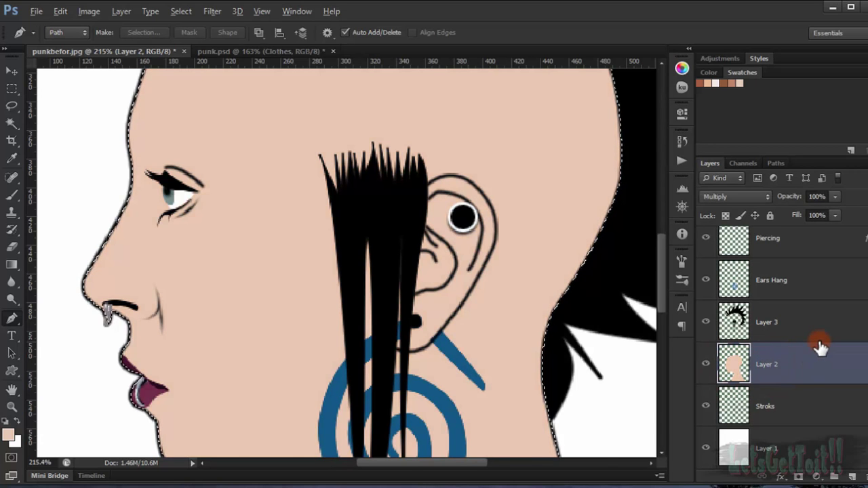
pyautogui.scroll(-4, 442, 333)
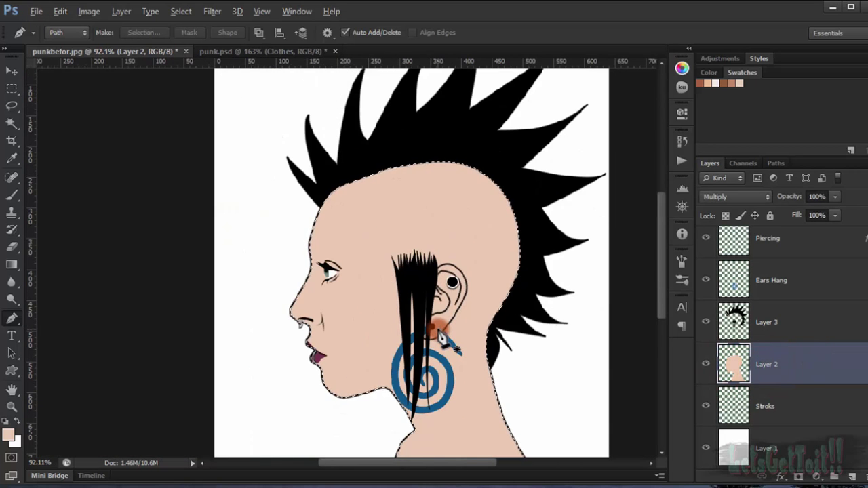
pyautogui.scroll(-3, 442, 340)
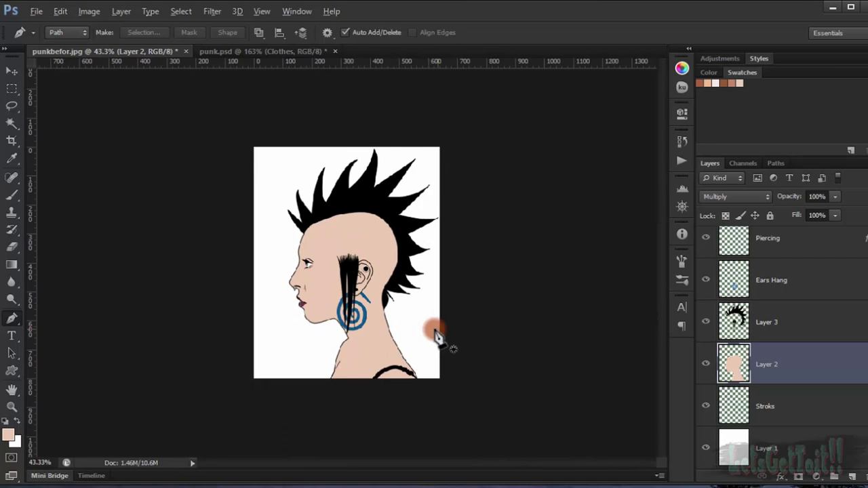
# - Examine the recolored skin around the face, ear, side strands and neck up close
pyautogui.scroll(4, 306, 293)
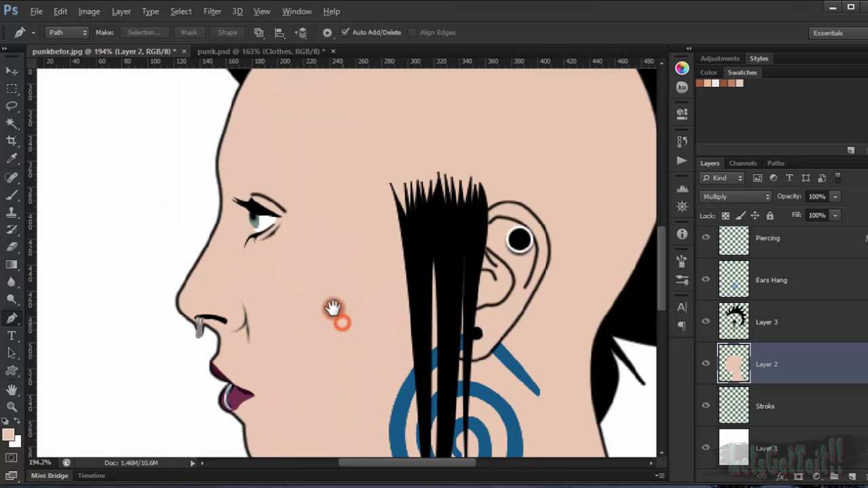
pyautogui.moveTo(333, 310); pyautogui.dragTo(301, 270)
pyautogui.scroll(-3, 305, 273)
pyautogui.moveTo(393, 355); pyautogui.dragTo(453, 341)
pyautogui.scroll(2, 398, 281)
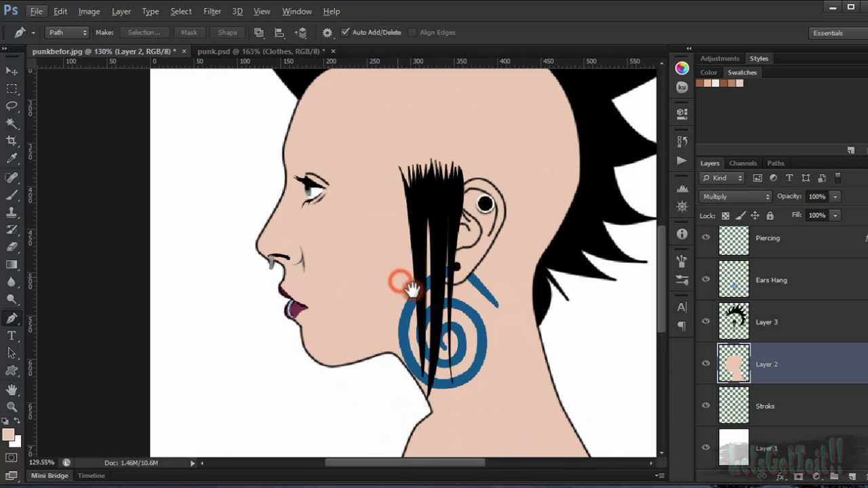
pyautogui.scroll(1, 403, 280)
pyautogui.scroll(2, 434, 305)
pyautogui.moveTo(449, 291); pyautogui.dragTo(283, 135)
pyautogui.moveTo(396, 306); pyautogui.dragTo(501, 430)
pyautogui.moveTo(323, 242); pyautogui.dragTo(343, 346)
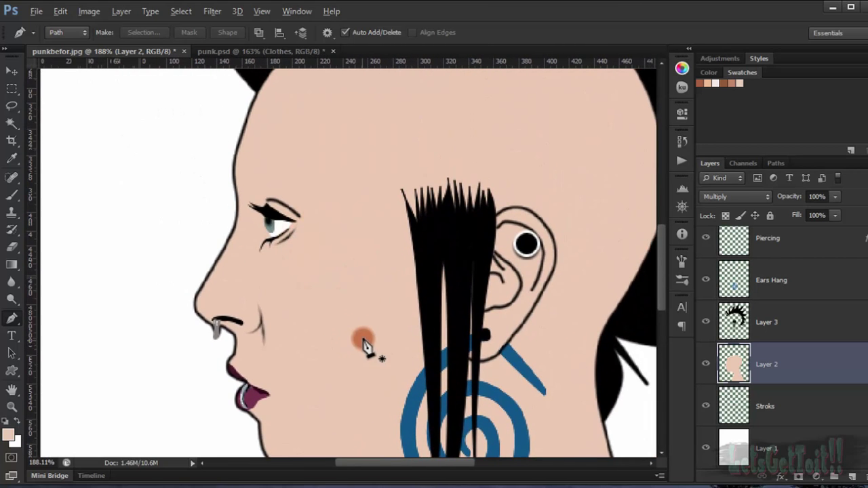
pyautogui.scroll(-1, 365, 326)
# - Rename Layer 3 to Hair and Layer 2 to Skin
pyautogui.scroll(3, 742, 247)
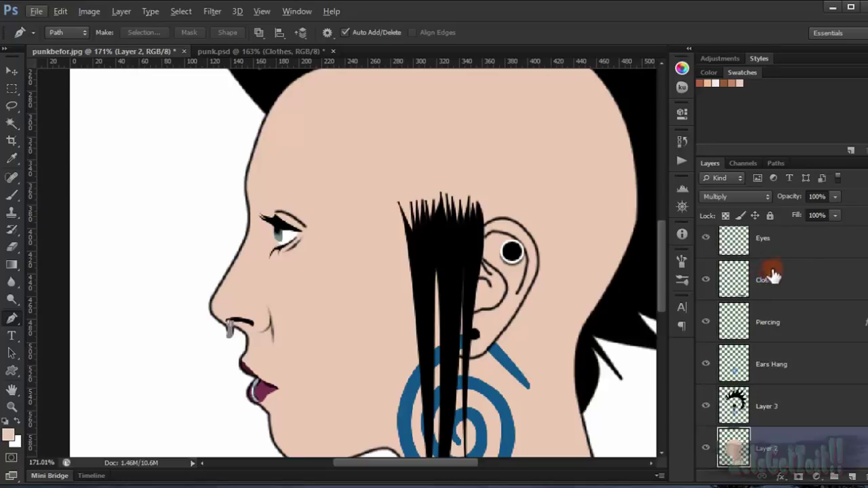
pyautogui.click(796, 259)
pyautogui.scroll(-3, 829, 292)
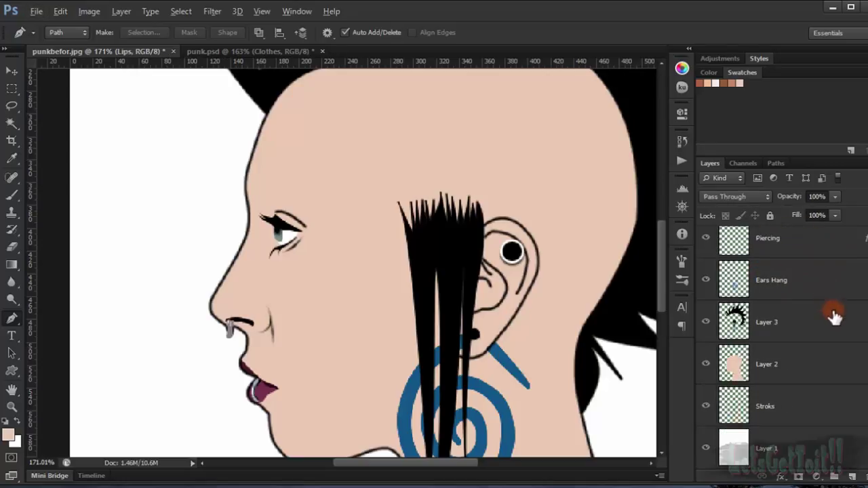
pyautogui.doubleClick(772, 323)
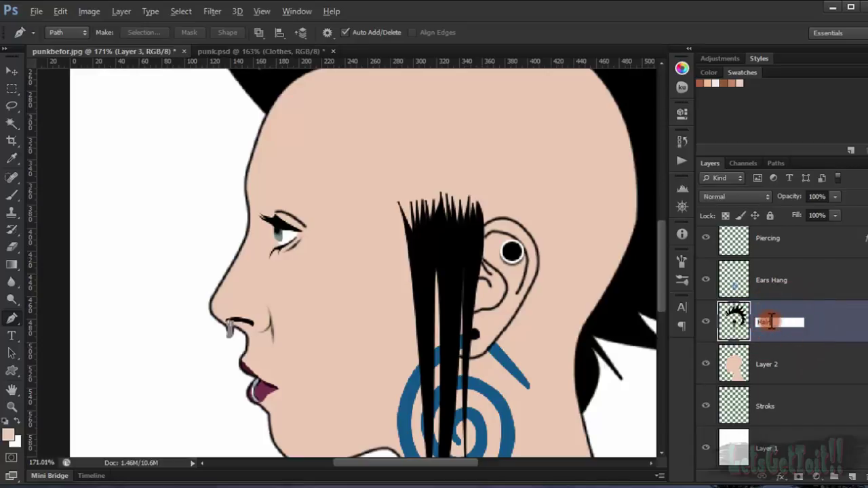
pyautogui.write('Hair')
pyautogui.press('Return')
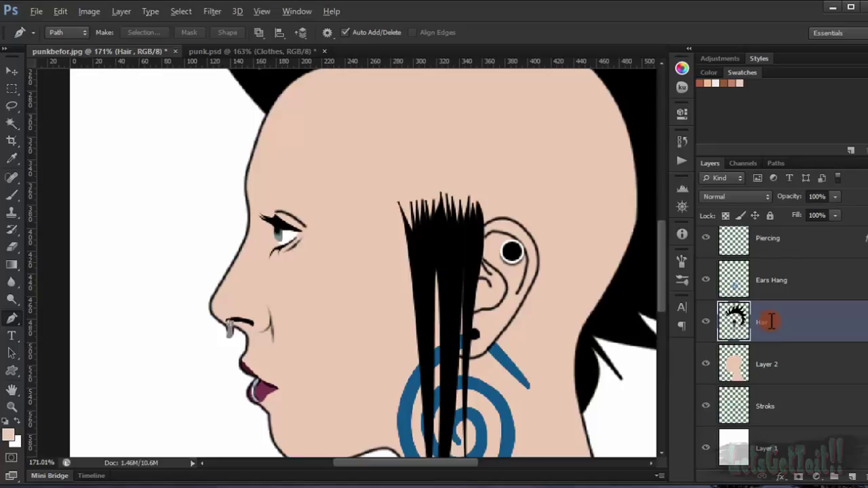
pyautogui.doubleClick(768, 364)
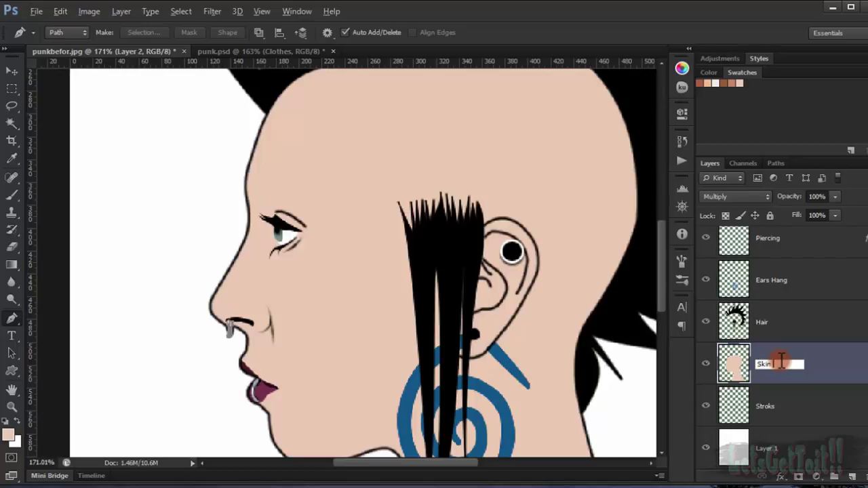
pyautogui.press('Return')
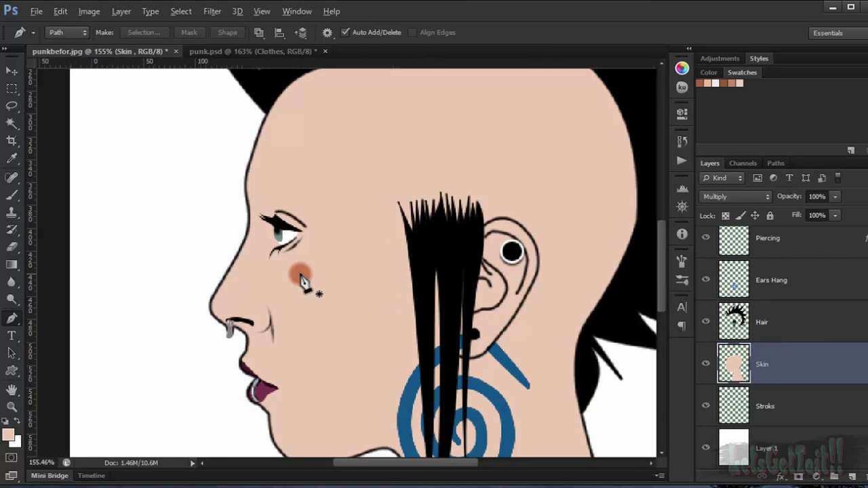
# - Make the Nois layer active and show the Layer 0 reference photo again
pyautogui.scroll(-3, 350, 271)
pyautogui.scroll(5, 809, 333)
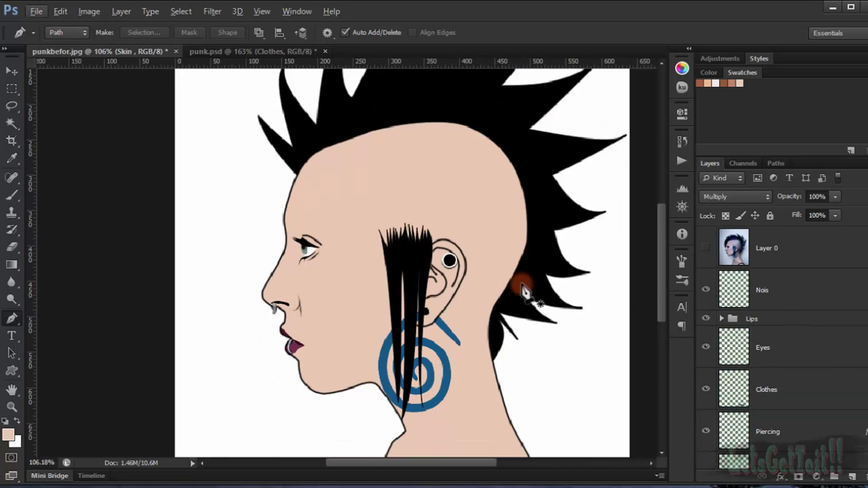
pyautogui.scroll(-3, 520, 287)
pyautogui.scroll(-5, 841, 399)
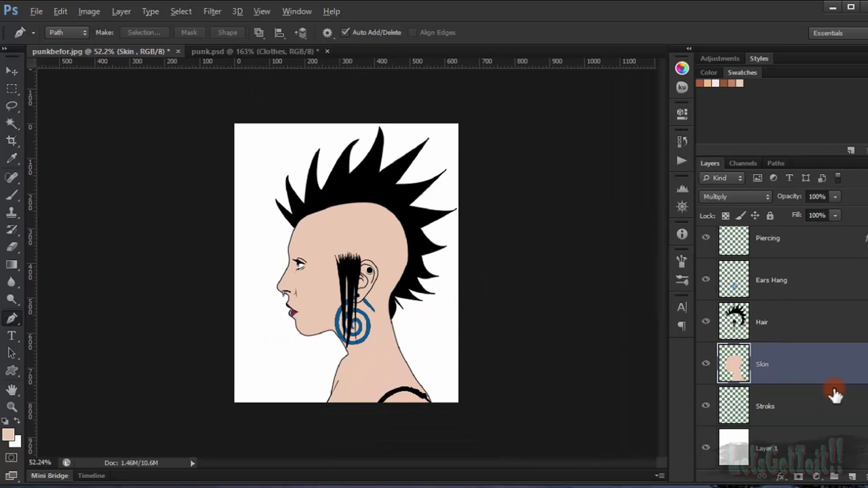
pyautogui.scroll(5, 835, 394)
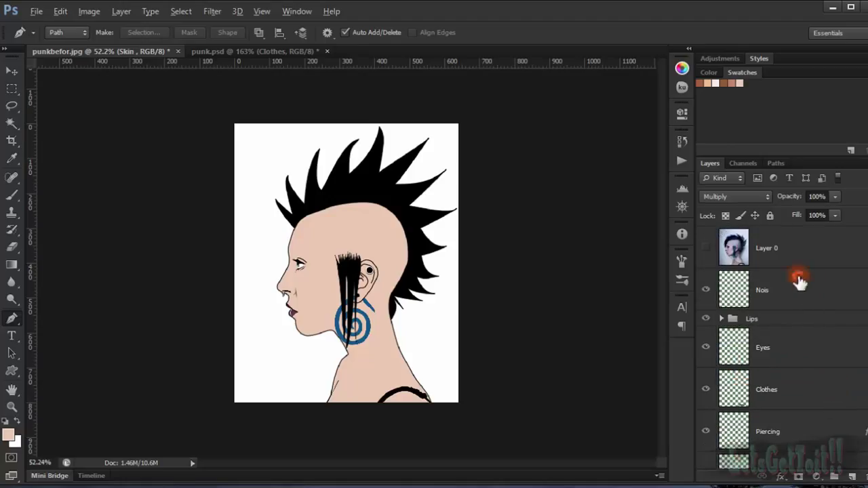
pyautogui.click(800, 285)
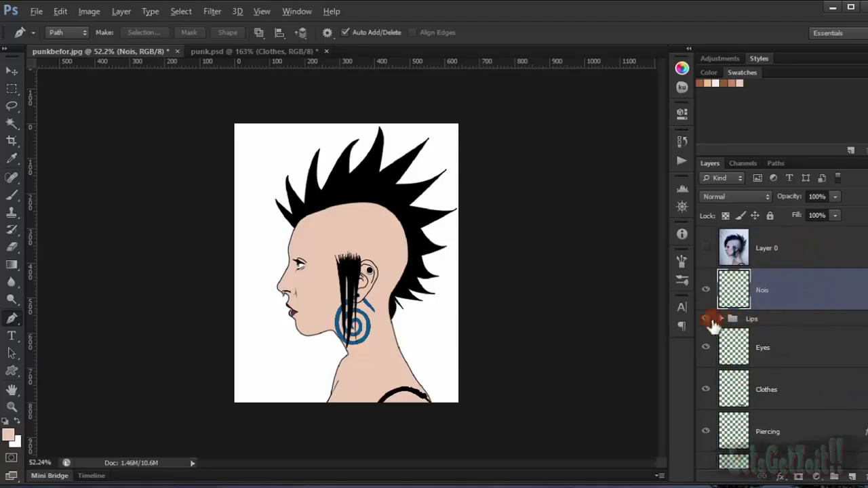
pyautogui.scroll(10, 333, 300)
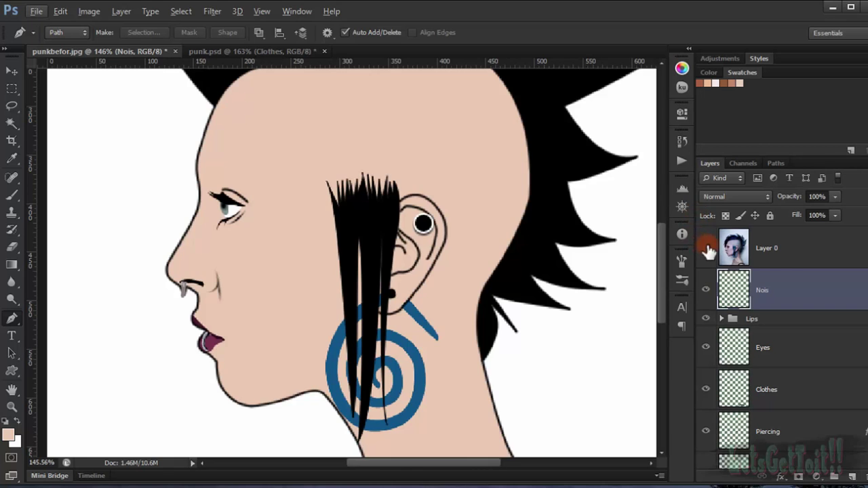
pyautogui.click(707, 248)
# - Examine the light and shadow areas on the photo's cheek, eye, jaw, ear and neck
pyautogui.moveTo(479, 248); pyautogui.dragTo(333, 279)
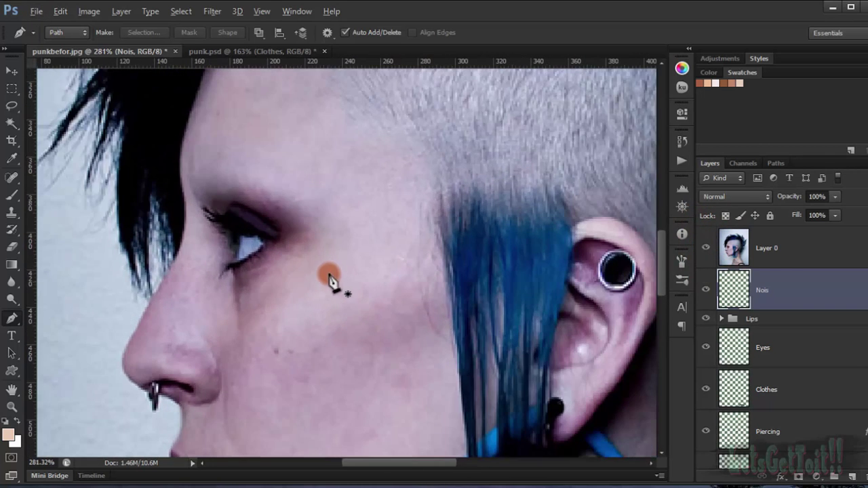
pyautogui.moveTo(401, 306); pyautogui.dragTo(131, 99)
pyautogui.moveTo(256, 207)
pyautogui.mouseDown()
pyautogui.moveTo(273, 240)
pyautogui.moveTo(270, 212)
pyautogui.mouseUp()
pyautogui.scroll(-4, 342, 254)
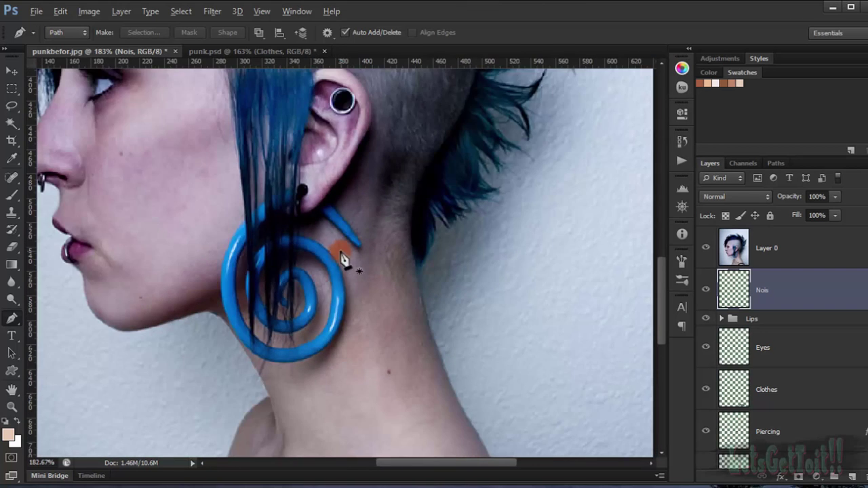
pyautogui.scroll(4, 208, 293)
pyautogui.moveTo(152, 224); pyautogui.dragTo(387, 399)
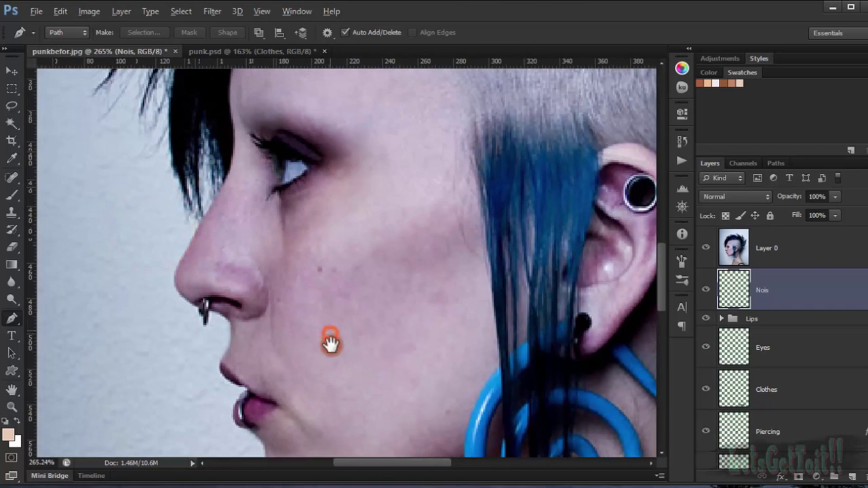
pyautogui.moveTo(331, 343); pyautogui.dragTo(258, 378)
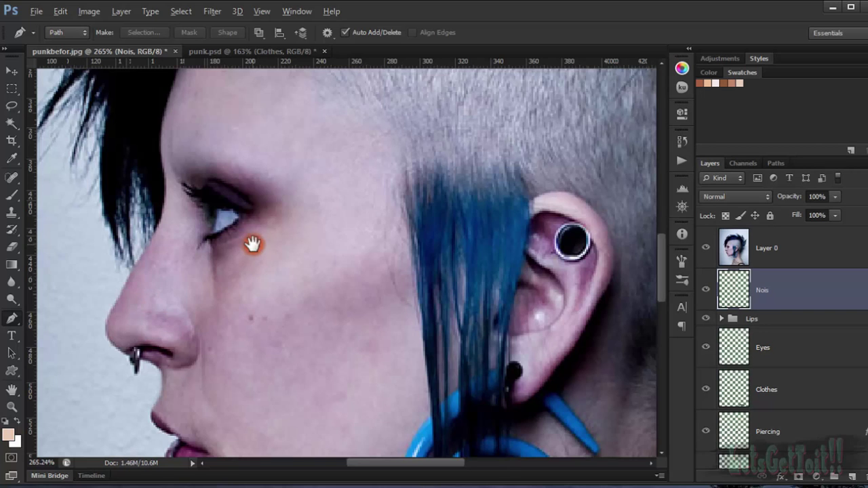
pyautogui.moveTo(252, 245); pyautogui.dragTo(253, 135)
pyautogui.moveTo(396, 360); pyautogui.dragTo(247, 220)
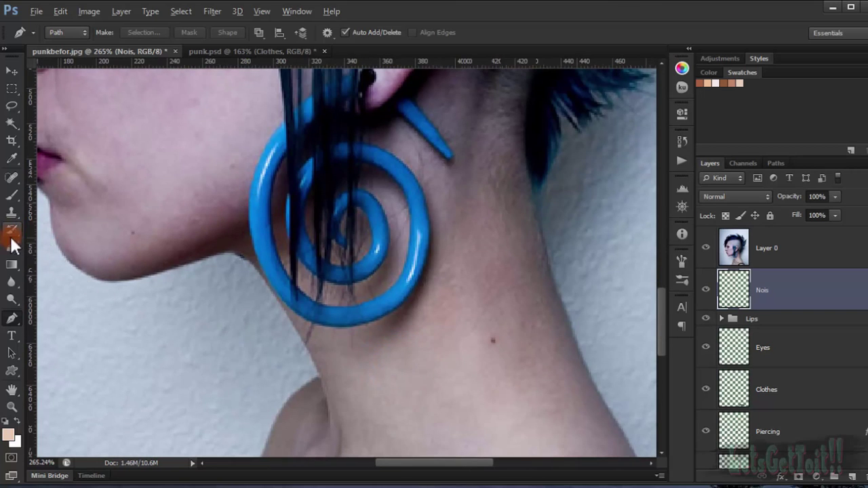
# - Start a pen path on the photo, tracing the shadow edge from under the lower lip around the chin and along the jaw
pyautogui.moveTo(122, 184); pyautogui.dragTo(180, 233)
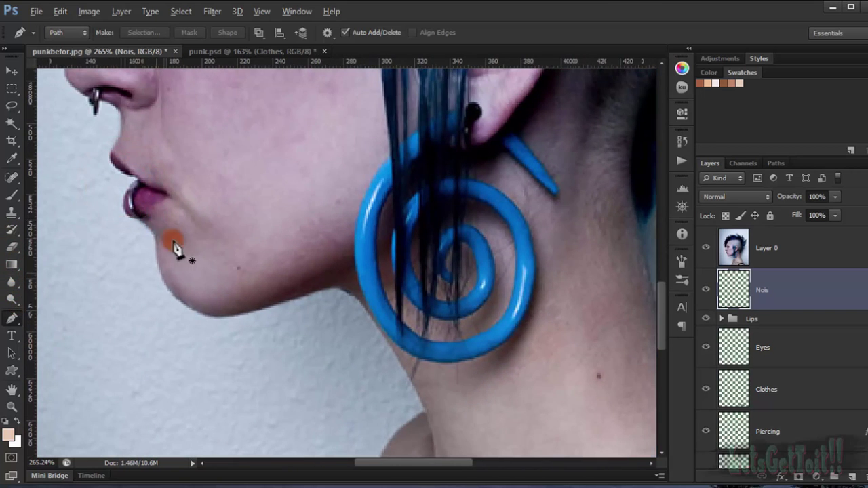
pyautogui.click(138, 215)
pyautogui.moveTo(175, 221); pyautogui.dragTo(188, 234)
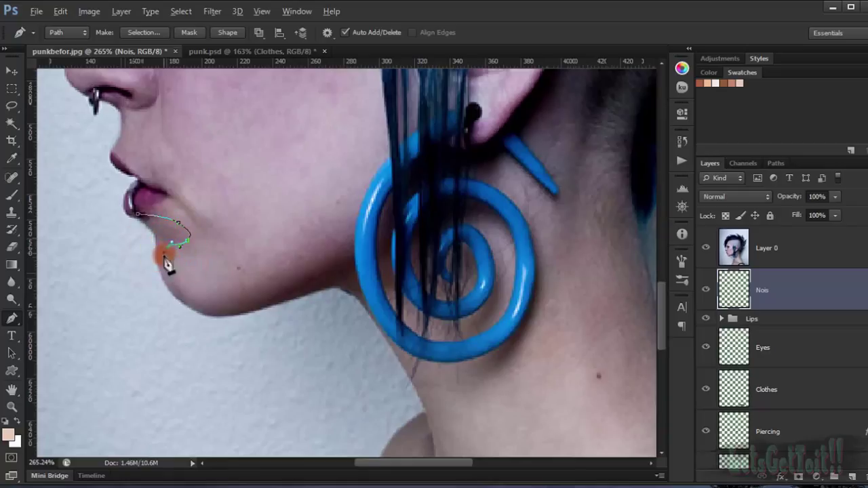
pyautogui.moveTo(205, 297); pyautogui.dragTo(246, 297)
pyautogui.moveTo(329, 222); pyautogui.dragTo(349, 180)
pyautogui.moveTo(375, 147); pyautogui.dragTo(368, 196)
pyautogui.moveTo(402, 180); pyautogui.dragTo(294, 271)
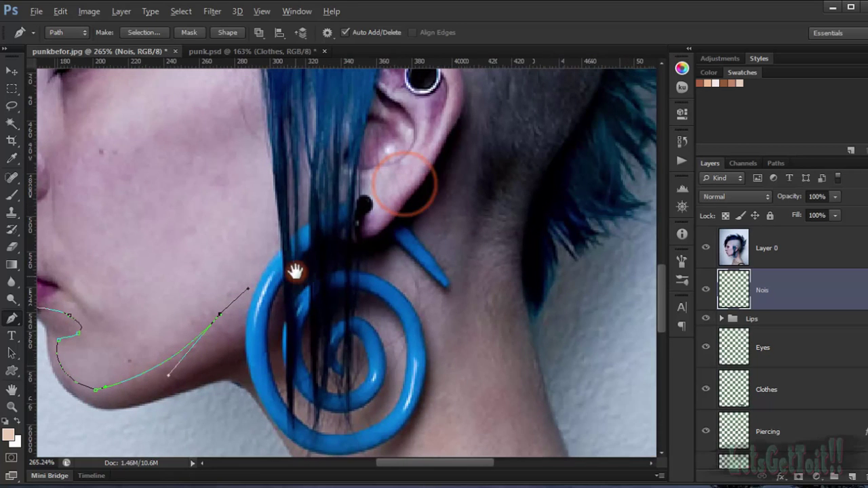
# - Continue the path through the side hair and across the spiral earring, and close it outside the chin at the lower lip
pyautogui.moveTo(319, 222); pyautogui.dragTo(341, 219)
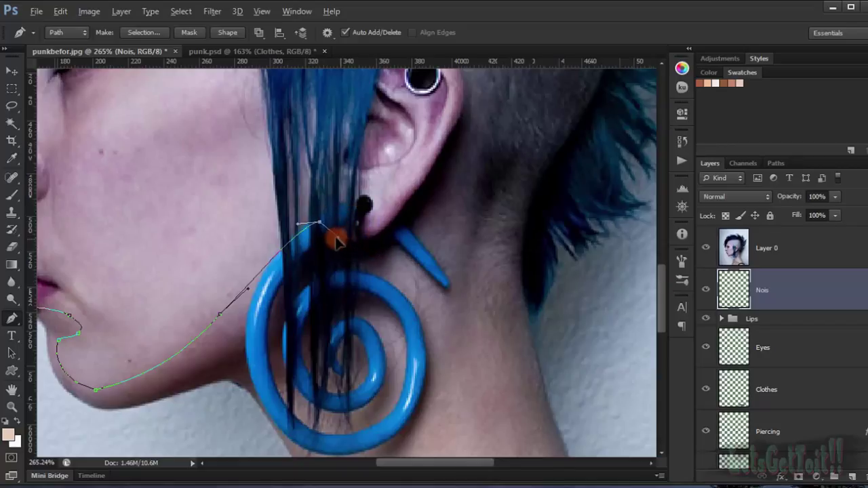
pyautogui.click(366, 242)
pyautogui.moveTo(366, 243); pyautogui.dragTo(384, 236)
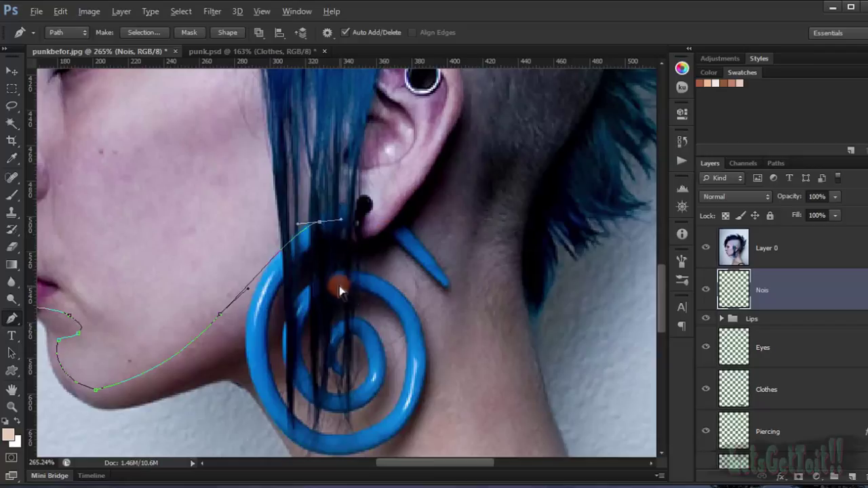
pyautogui.moveTo(341, 221); pyautogui.dragTo(344, 246)
pyautogui.moveTo(341, 293); pyautogui.dragTo(292, 210)
pyautogui.moveTo(228, 227); pyautogui.dragTo(221, 226)
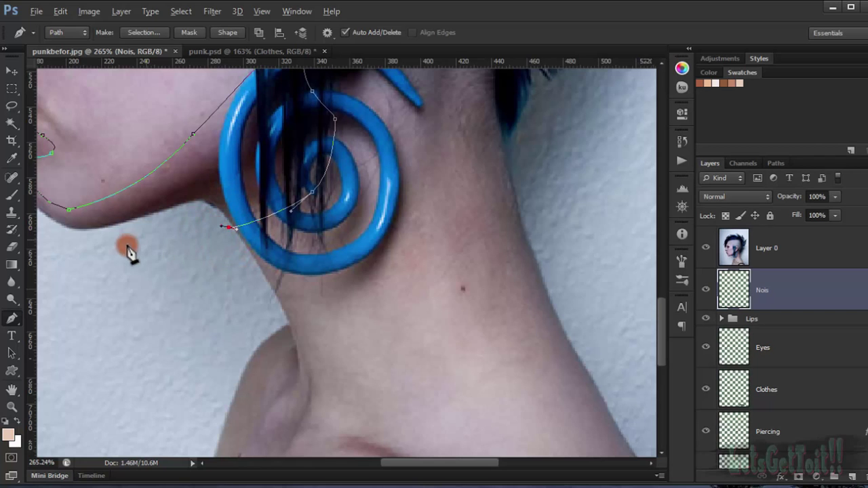
pyautogui.moveTo(88, 255); pyautogui.dragTo(187, 280)
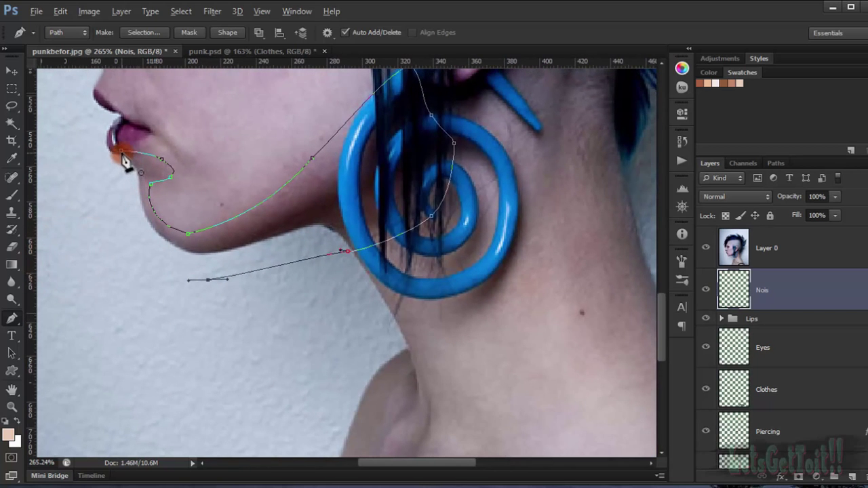
pyautogui.moveTo(122, 152); pyautogui.dragTo(131, 91)
# - Add a new layer above Nois and set the foreground color to the brown swatch
pyautogui.scroll(-2, 263, 199)
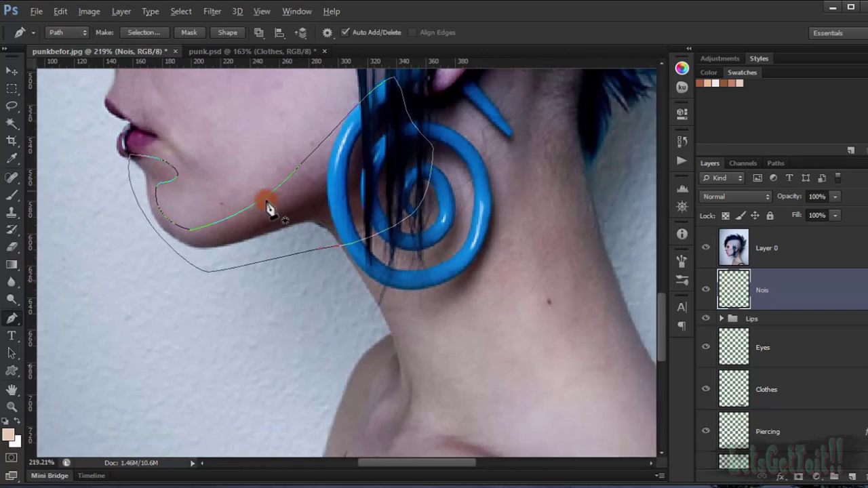
pyautogui.scroll(-3, 269, 208)
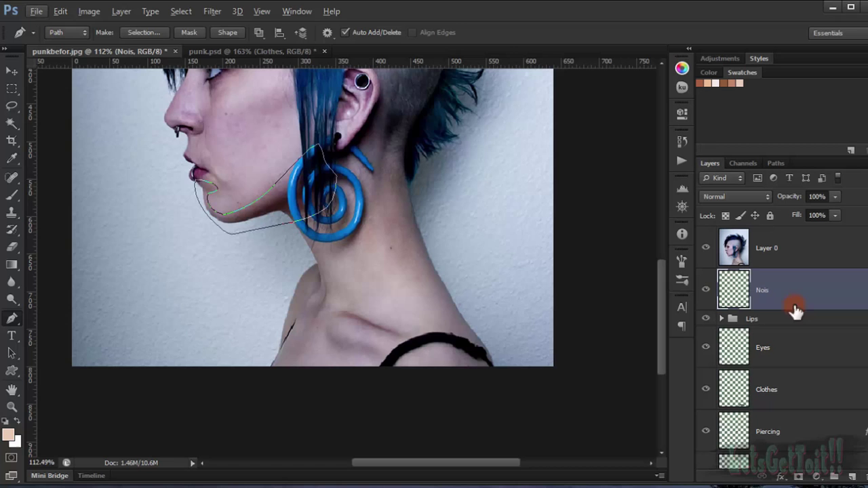
pyautogui.click(853, 479)
pyautogui.scroll(2, 441, 248)
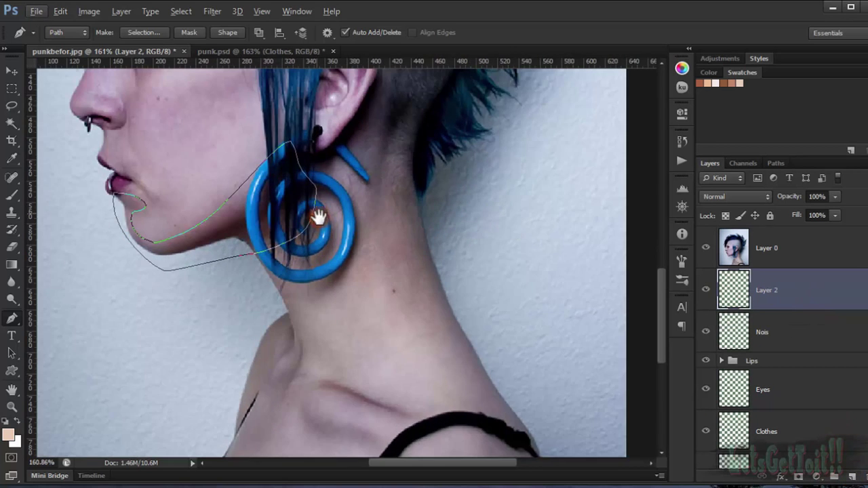
pyautogui.moveTo(318, 217); pyautogui.dragTo(380, 265)
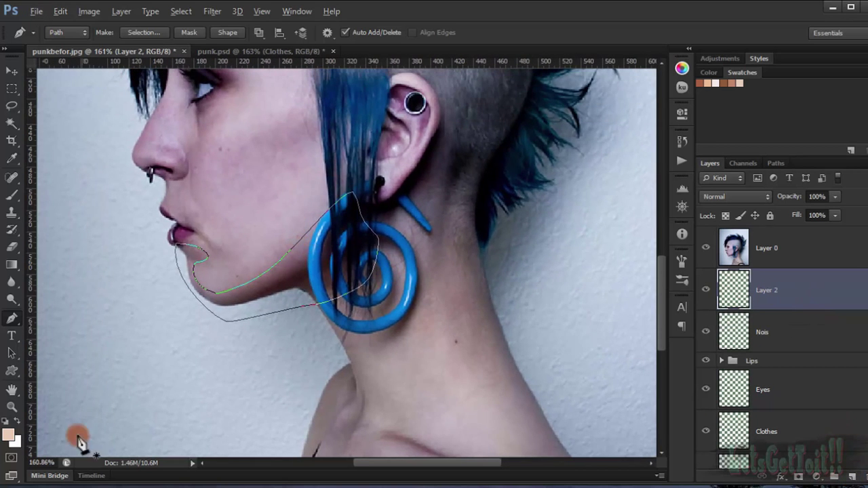
pyautogui.click(725, 81)
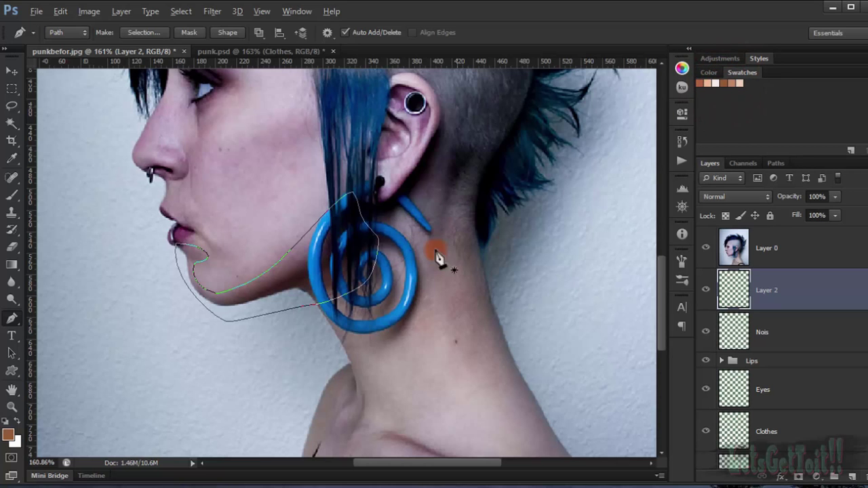
pyautogui.moveTo(319, 274); pyautogui.dragTo(340, 279)
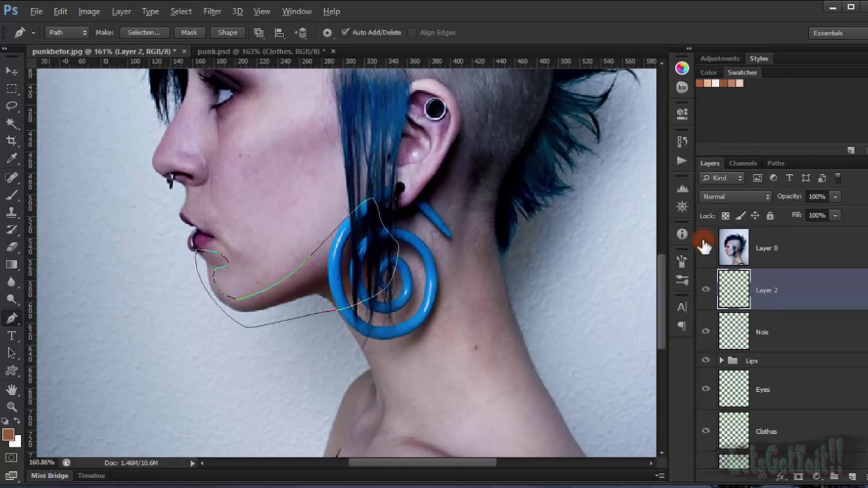
# - Hide the Layer 0 photo, fill the jaw shadow path with the foreground color at 100% opacity, and clear the path
pyautogui.click(705, 247)
pyautogui.scroll(-2, 291, 278)
pyautogui.scroll(3, 305, 283)
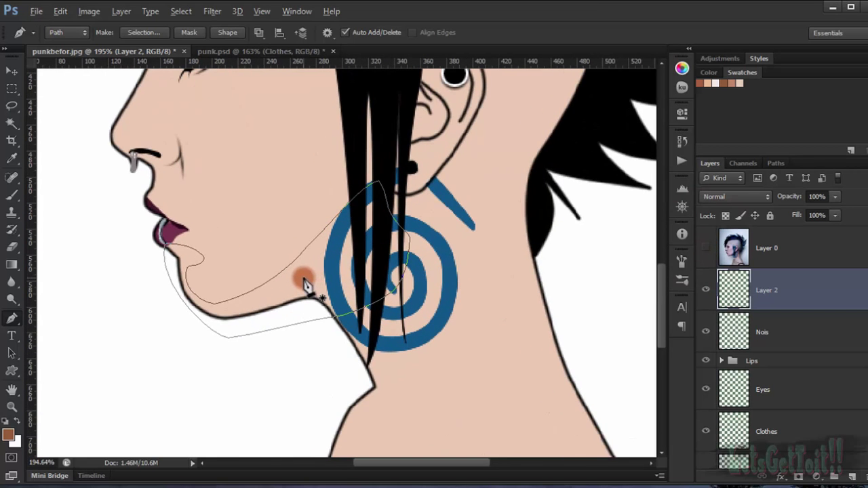
pyautogui.rightClick(307, 280)
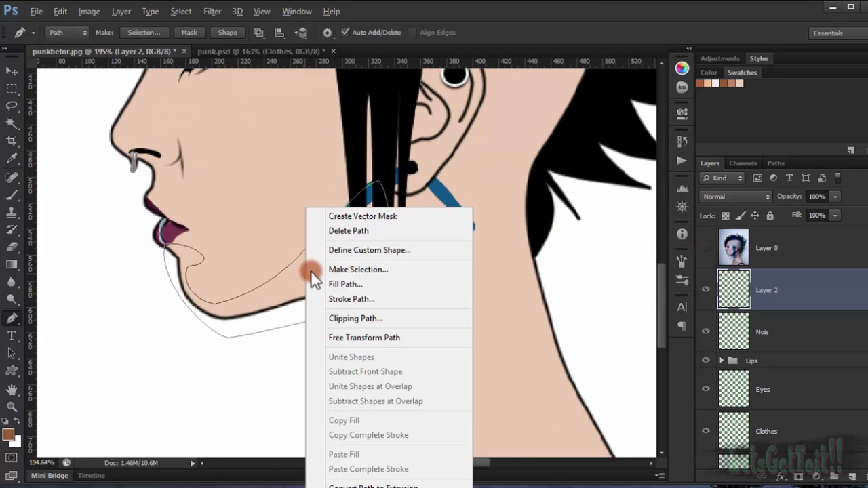
pyautogui.click(351, 284)
pyautogui.click(535, 117)
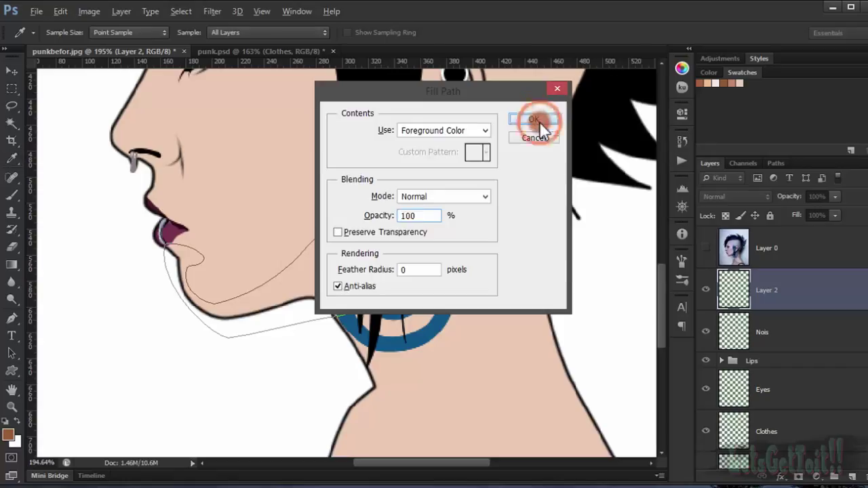
pyautogui.press('Escape')
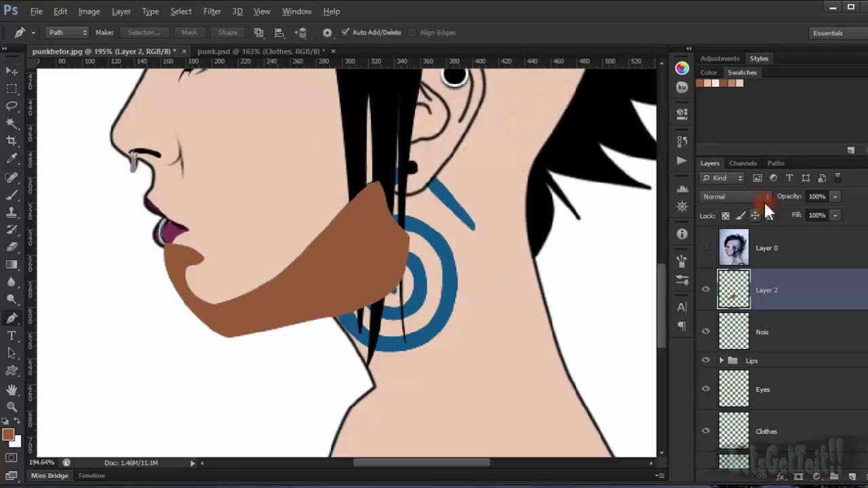
# - Set the jaw shadow layer's blend mode to Multiply and its opacity to 48%
pyautogui.moveTo(794, 201); pyautogui.dragTo(771, 200)
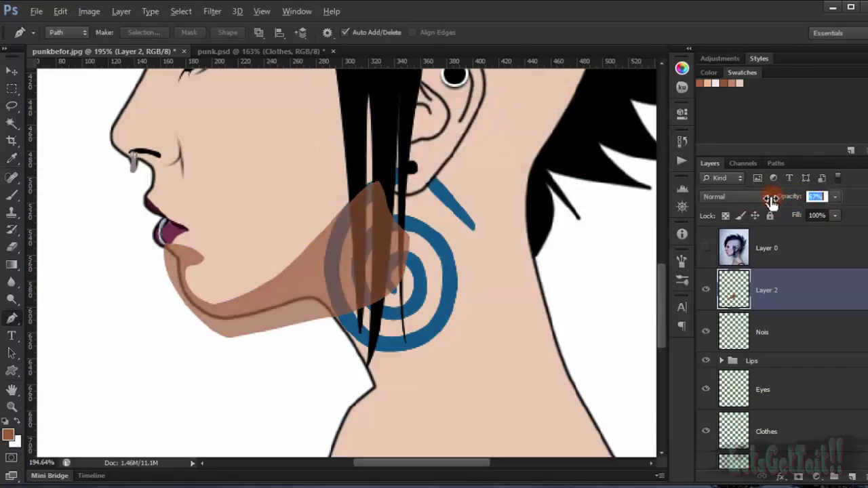
pyautogui.moveTo(830, 195); pyautogui.dragTo(839, 198)
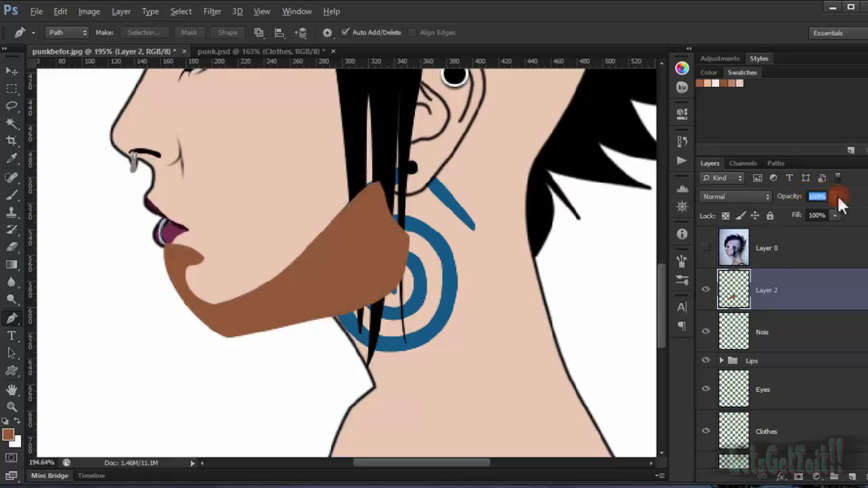
pyautogui.click(751, 201)
pyautogui.click(741, 47)
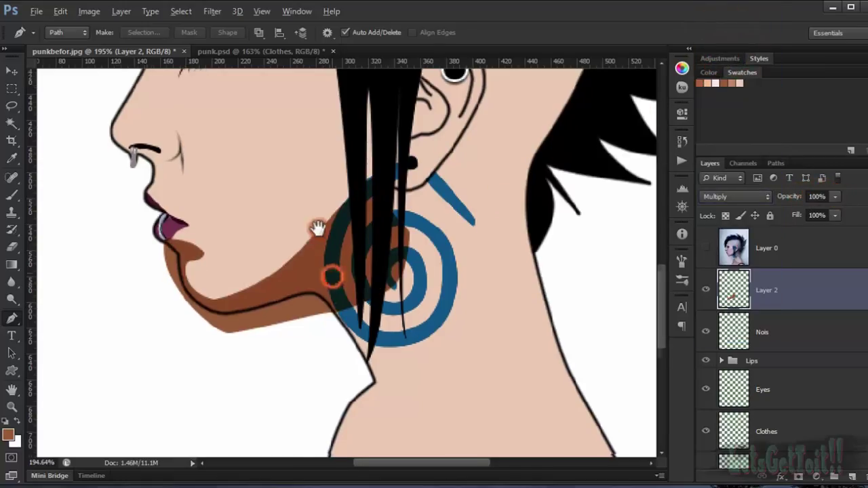
pyautogui.moveTo(332, 276); pyautogui.dragTo(319, 229)
pyautogui.moveTo(801, 197); pyautogui.dragTo(757, 197)
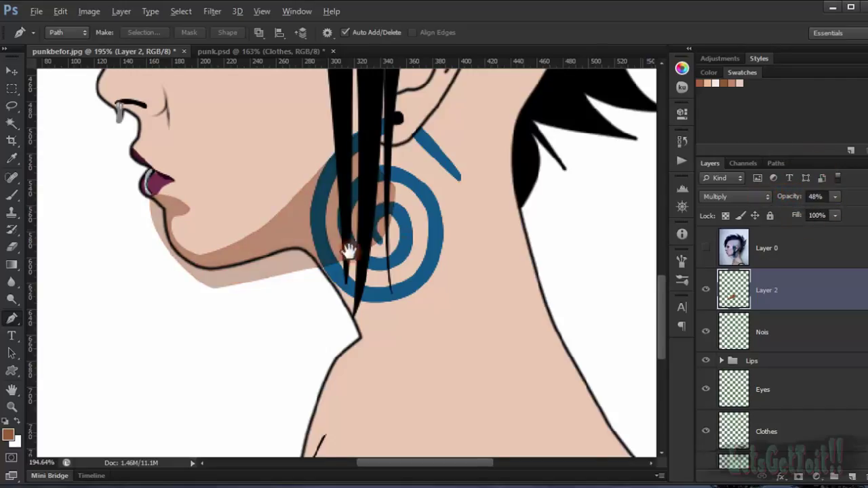
# - Soften the jaw shadow on Layer 2 with a Gaussian Blur of 1.5 pixels
pyautogui.moveTo(313, 254); pyautogui.dragTo(326, 317)
pyautogui.click(216, 13)
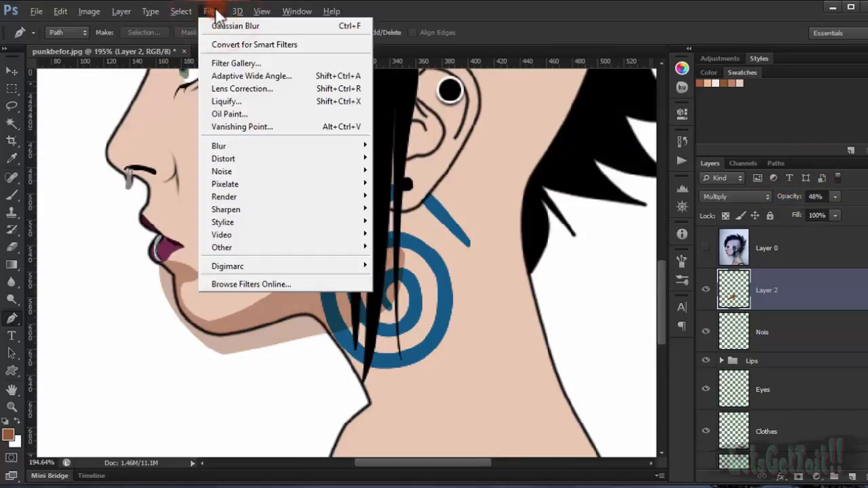
pyautogui.click(246, 146)
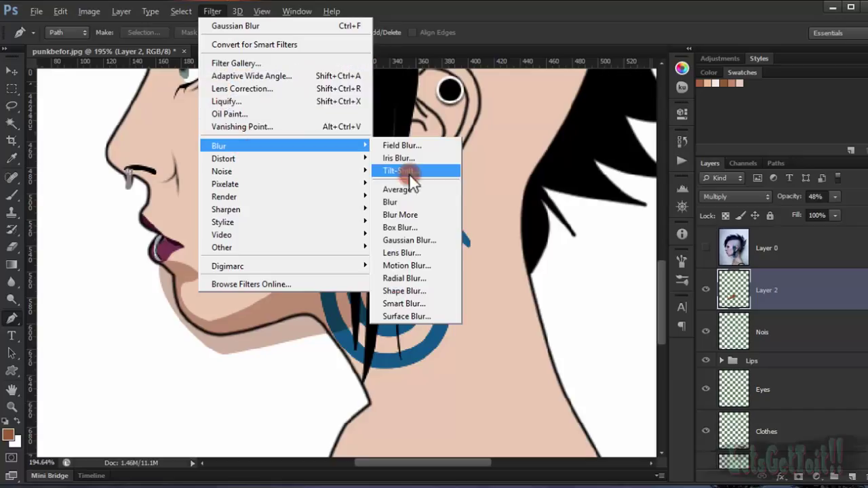
pyautogui.click(429, 241)
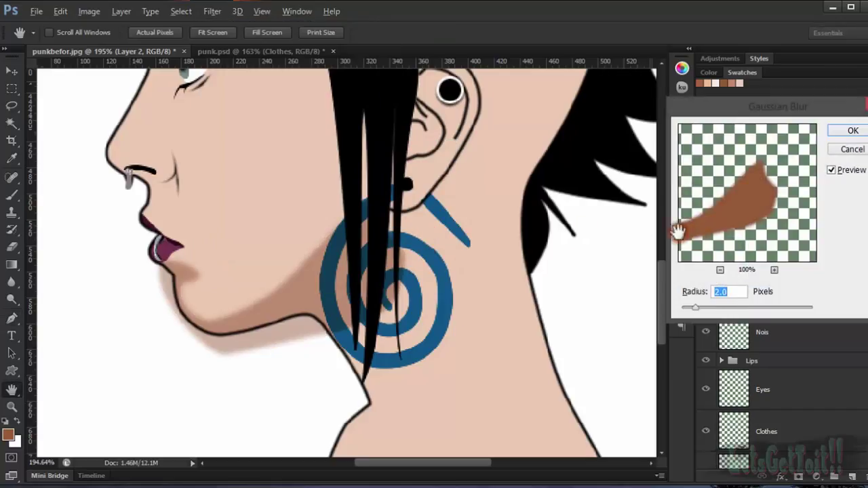
pyautogui.moveTo(696, 309); pyautogui.dragTo(693, 307)
pyautogui.doubleClick(739, 291)
pyautogui.click(731, 291)
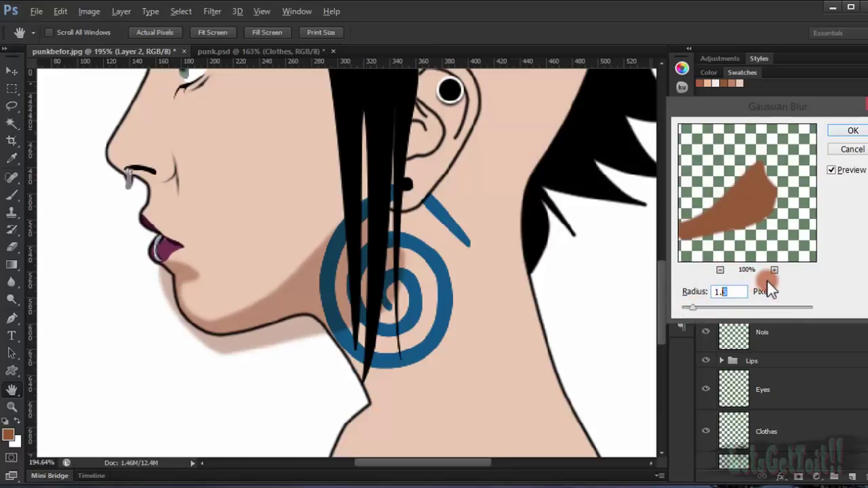
pyautogui.click(852, 131)
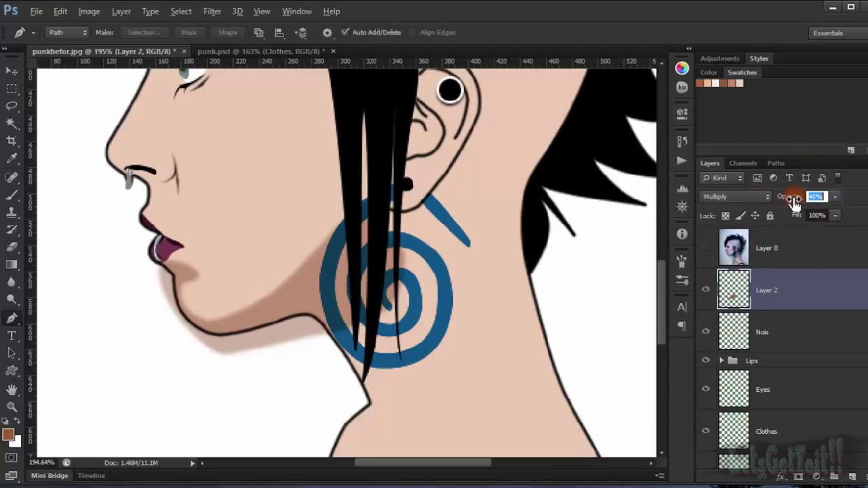
# - Lower the blurred jaw shadow layer's opacity to 40%
pyautogui.moveTo(794, 203); pyautogui.dragTo(804, 199)
pyautogui.click(815, 198)
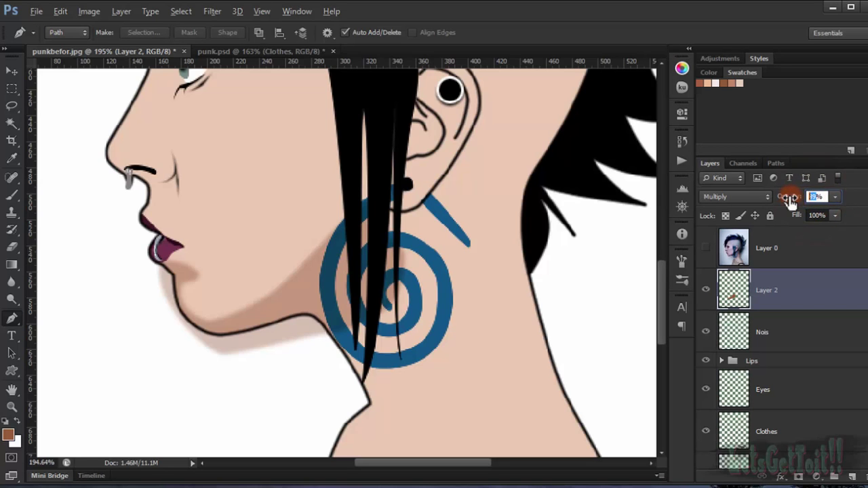
pyautogui.moveTo(257, 257); pyautogui.dragTo(258, 203)
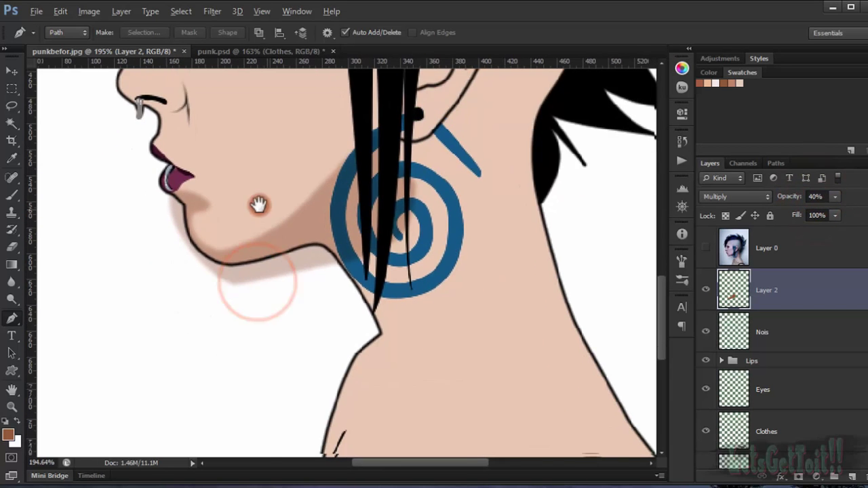
pyautogui.moveTo(348, 286); pyautogui.dragTo(310, 246)
# - Load the Skin layer's outline as a selection, remove the Layer 2 shadow that spills outside it, and deselect
pyautogui.scroll(-2, 780, 340)
pyautogui.click(708, 349)
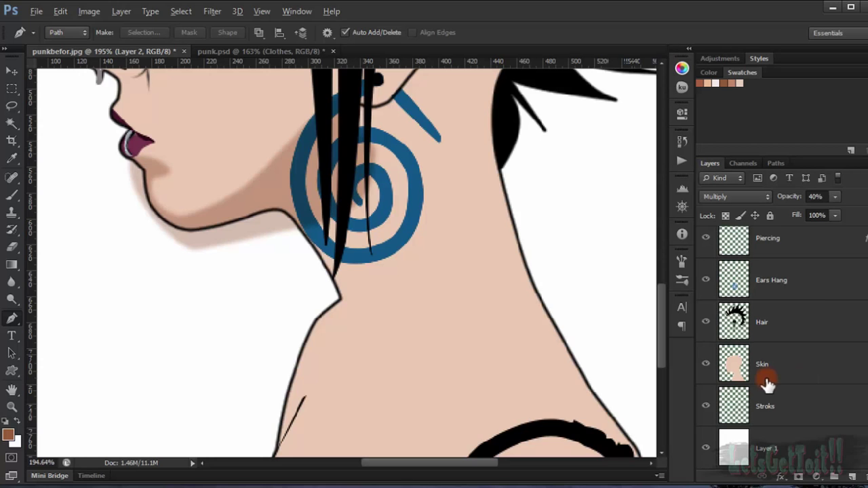
pyautogui.keyDown('ctrl'); pyautogui.click(734, 367); pyautogui.keyUp('ctrl')
pyautogui.moveTo(368, 232); pyautogui.dragTo(412, 429)
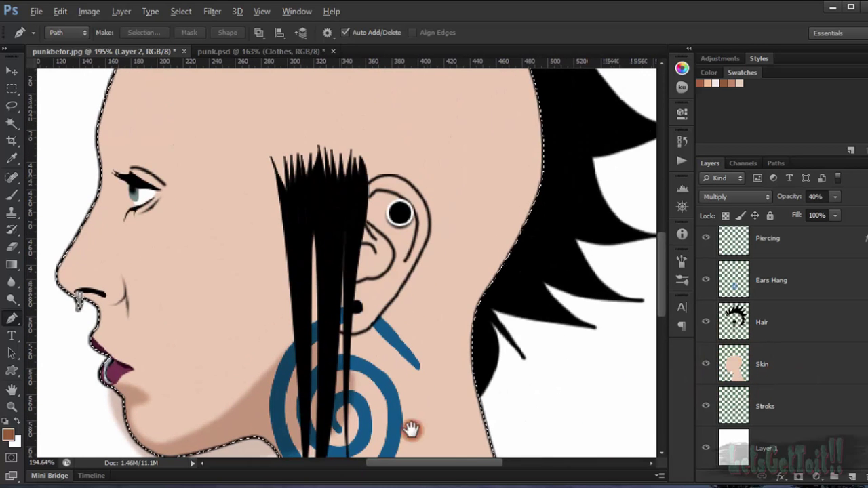
pyautogui.scroll(5, 808, 339)
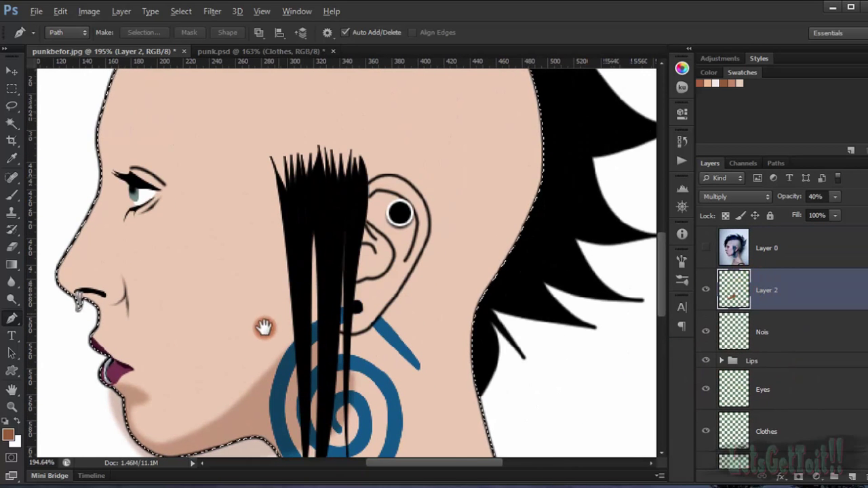
pyautogui.moveTo(264, 327); pyautogui.dragTo(272, 258)
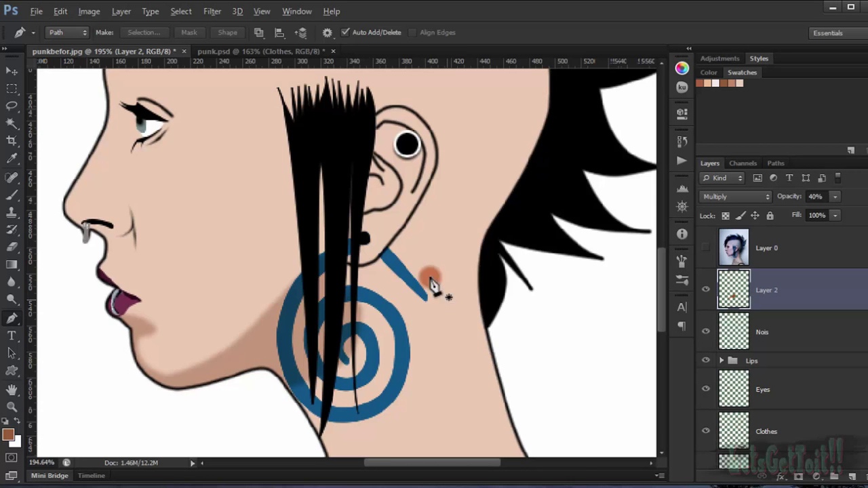
# - Examine the trimmed jaw shadow on the whole portrait and close up along the lip, chin and jawline
pyautogui.scroll(-3, 430, 281)
pyautogui.scroll(-4, 344, 275)
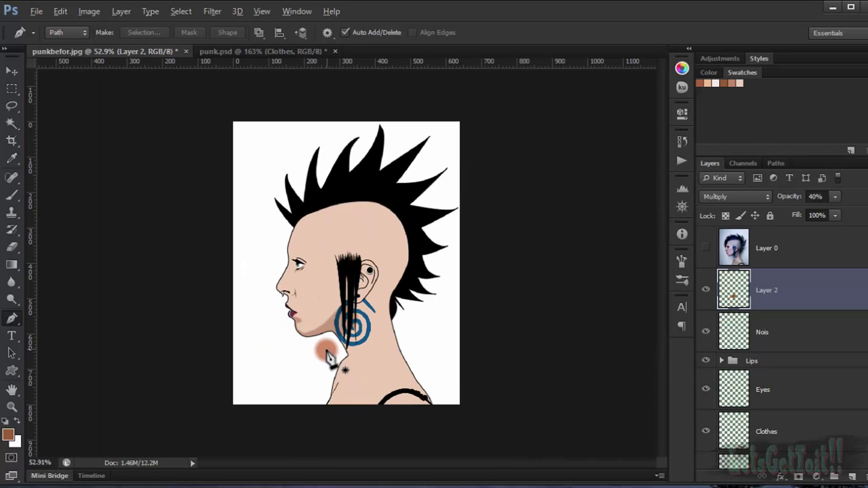
pyautogui.scroll(2, 323, 354)
pyautogui.scroll(4, 323, 354)
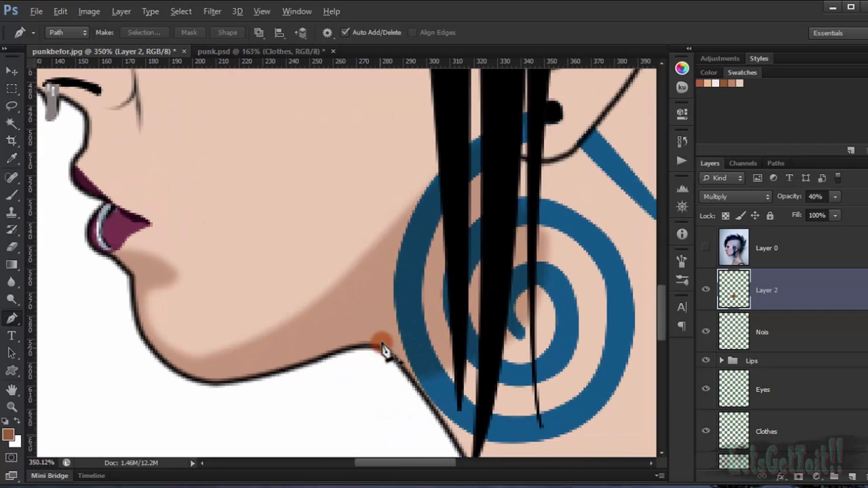
pyautogui.scroll(-1, 391, 336)
pyautogui.scroll(-3, 776, 362)
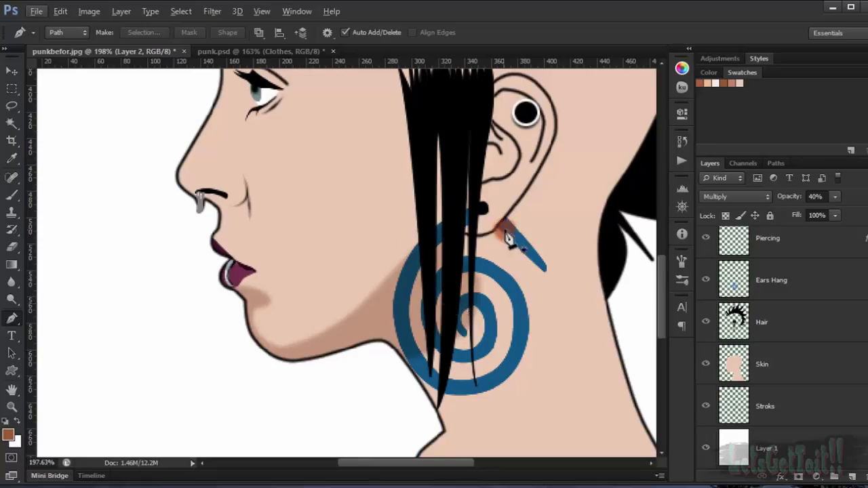
# - Load the Ears Hang layer's outline as a selection, remove the Layer 2 shadow covering the blue spiral earring, and deselect
pyautogui.scroll(3, 442, 360)
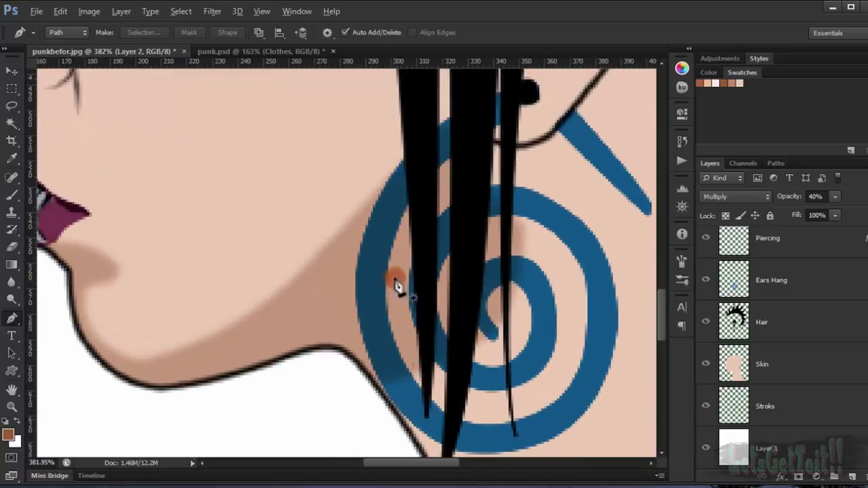
pyautogui.scroll(1, 789, 370)
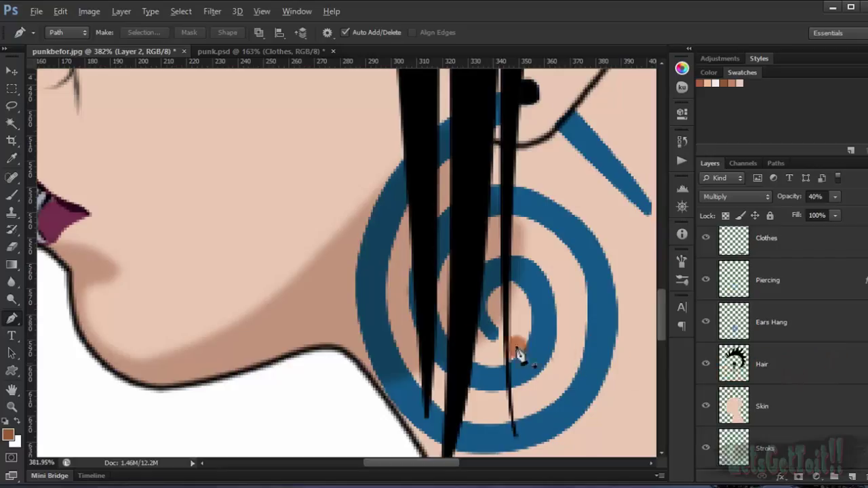
pyautogui.scroll(2, 773, 360)
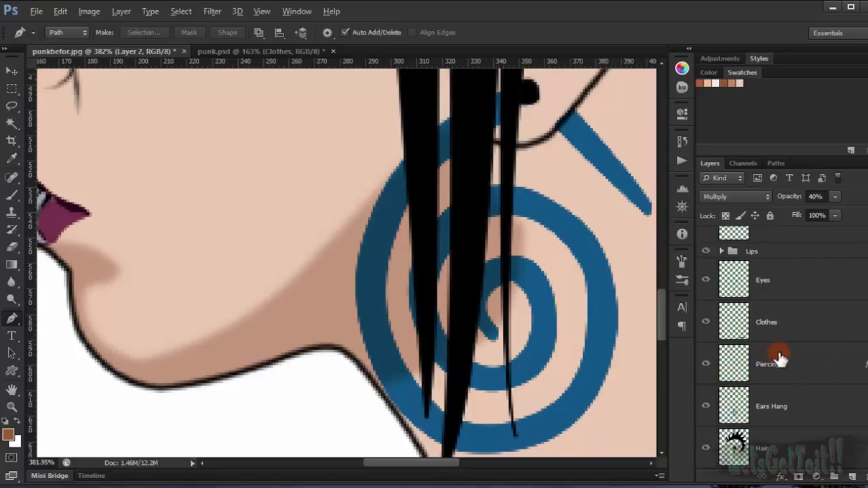
pyautogui.scroll(-1, 780, 360)
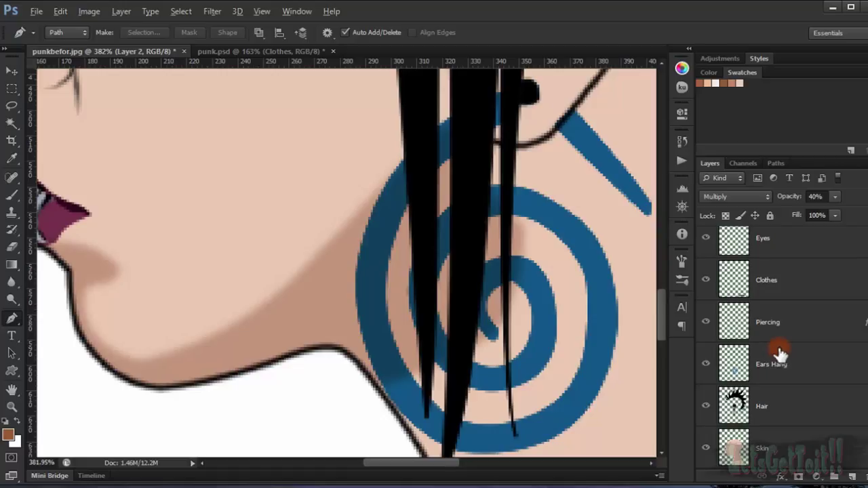
pyautogui.scroll(-2, 780, 353)
pyautogui.scroll(3, 780, 353)
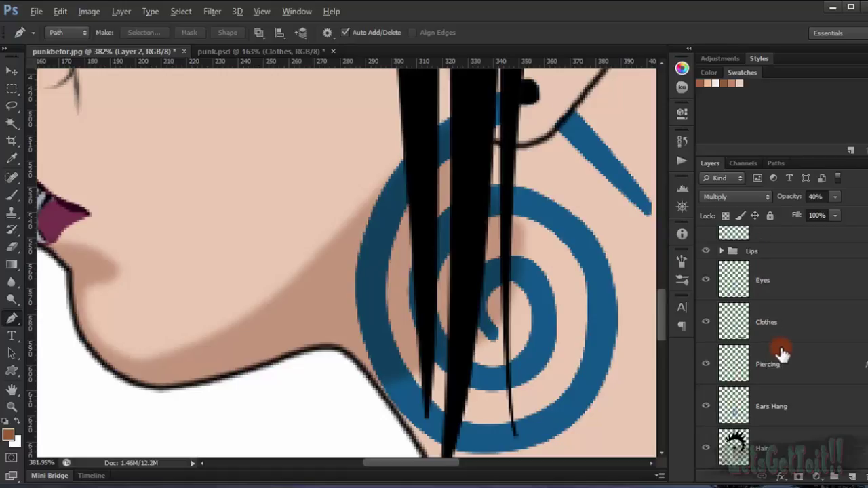
pyautogui.scroll(-1, 780, 360)
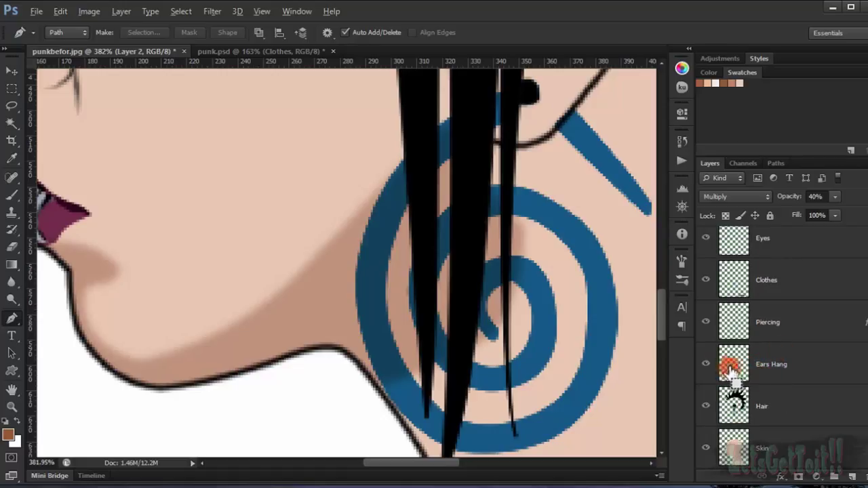
pyautogui.keyDown('ctrl'); pyautogui.click(729, 370); pyautogui.keyUp('ctrl')
pyautogui.scroll(4, 759, 318)
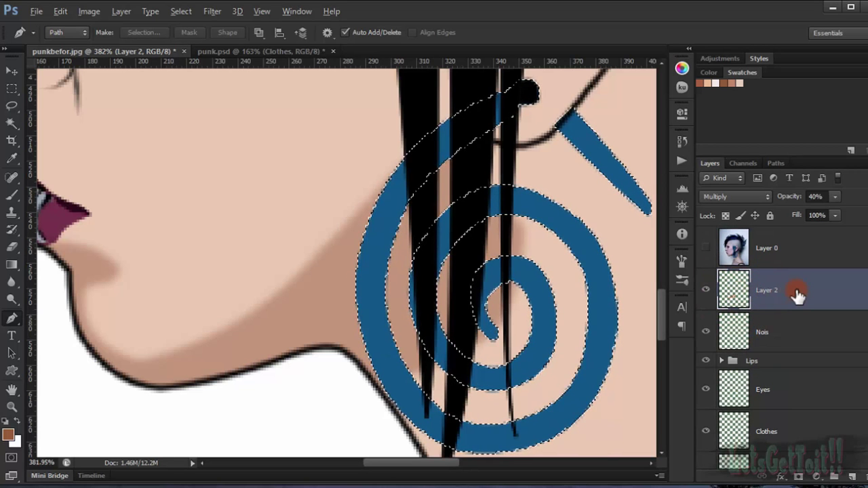
pyautogui.hotkey('ctrl', 'd')
# - Show the Layer 0 reference photo and trace a closed Pen path around the darker shadow from under the chin to behind the earring
pyautogui.scroll(-8, 510, 177)
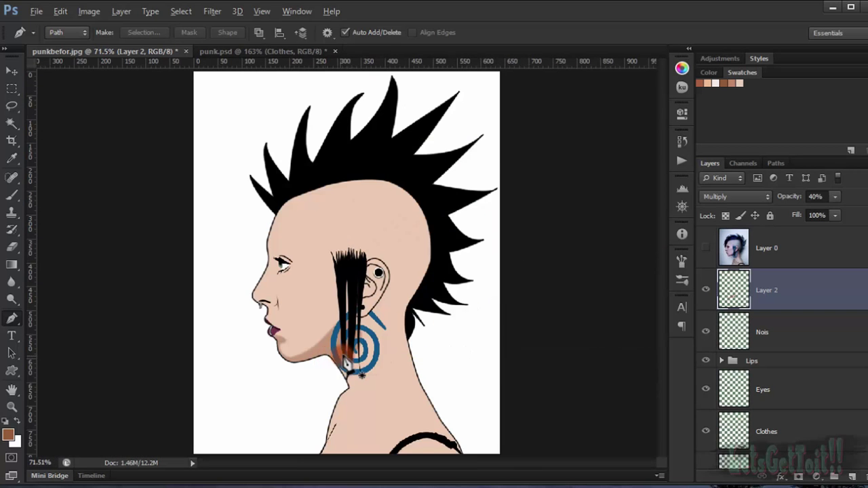
pyautogui.scroll(7, 327, 366)
pyautogui.moveTo(331, 344); pyautogui.dragTo(363, 330)
pyautogui.scroll(-6, 363, 330)
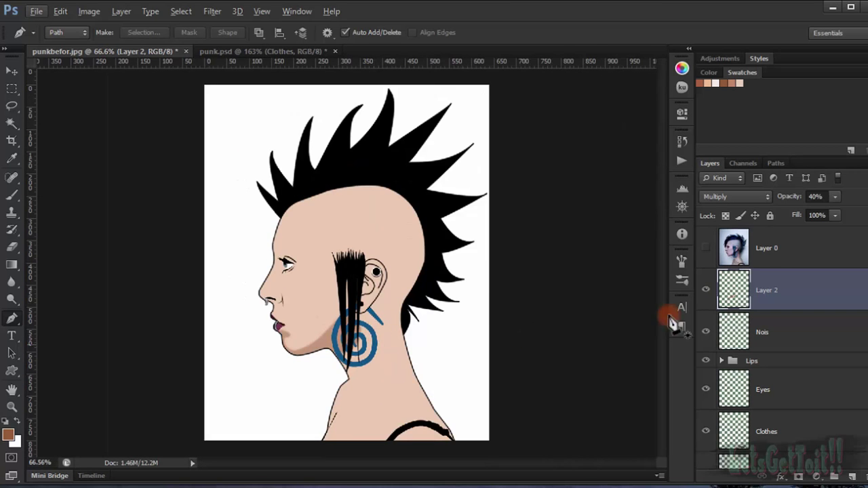
pyautogui.click(705, 248)
pyautogui.scroll(5, 310, 368)
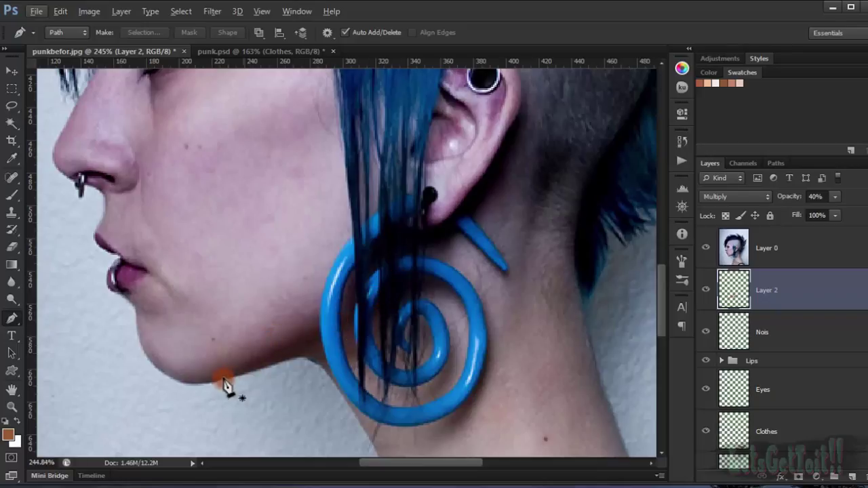
pyautogui.click(190, 396)
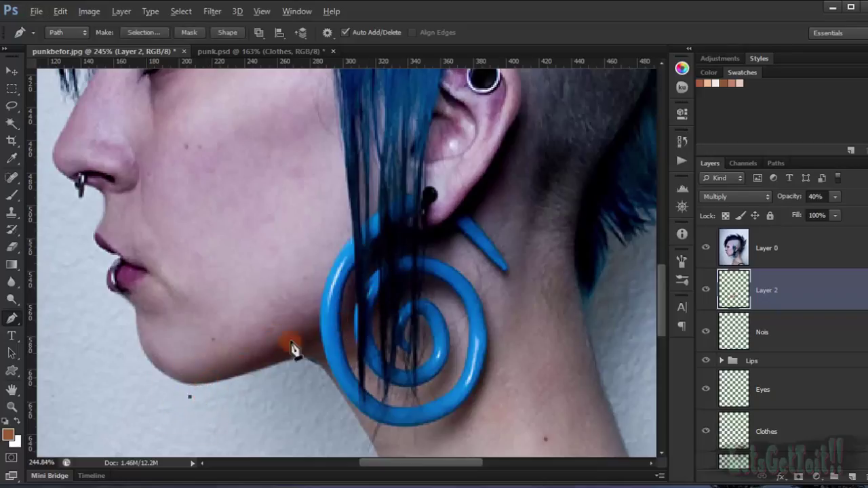
pyautogui.moveTo(314, 326); pyautogui.dragTo(344, 312)
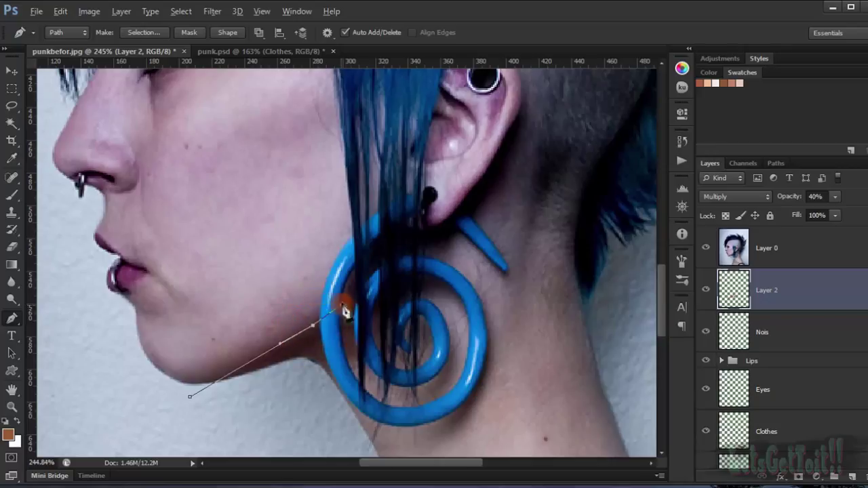
pyautogui.moveTo(385, 263); pyautogui.dragTo(445, 268)
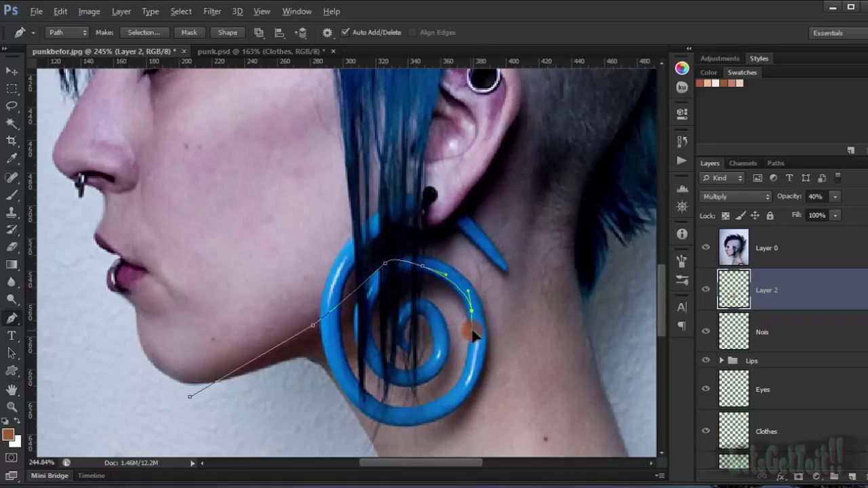
pyautogui.moveTo(425, 296); pyautogui.dragTo(389, 311)
pyautogui.moveTo(287, 371); pyautogui.dragTo(241, 397)
pyautogui.click(190, 398)
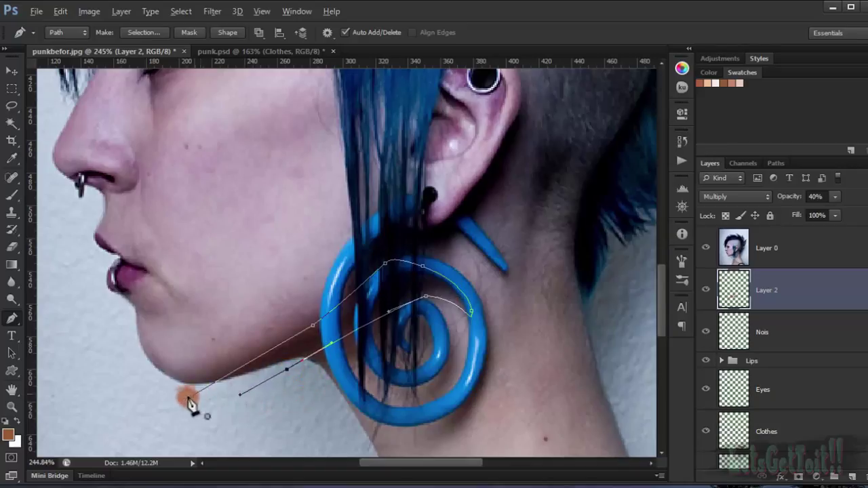
# - Hide the Layer 0 reference photo and add a new layer above Layer 2 for the darker shadow
pyautogui.rightClick(250, 370)
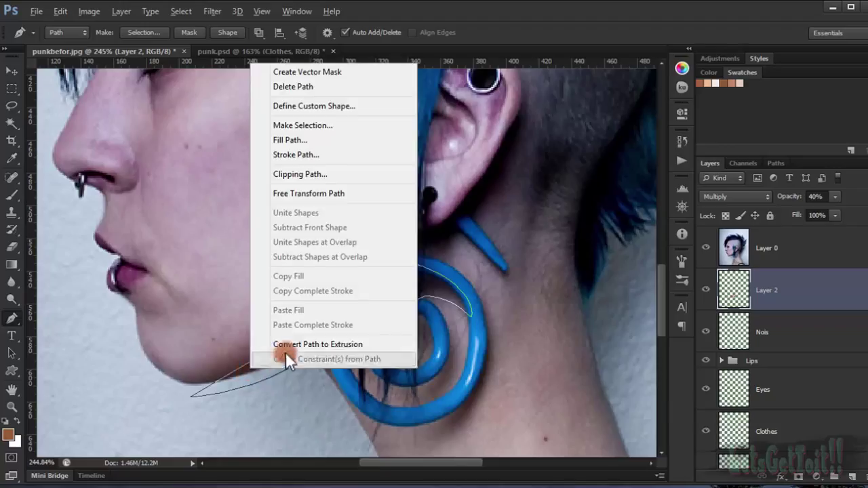
pyautogui.click(689, 32)
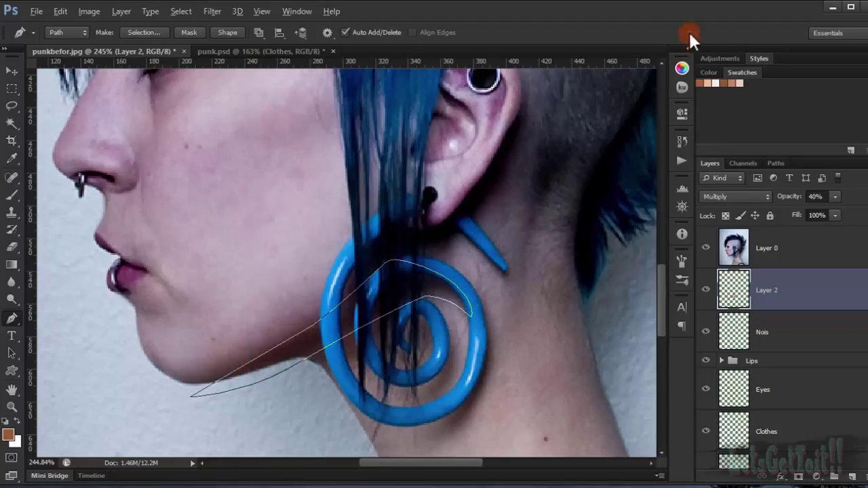
pyautogui.click(705, 248)
pyautogui.scroll(-3, 450, 310)
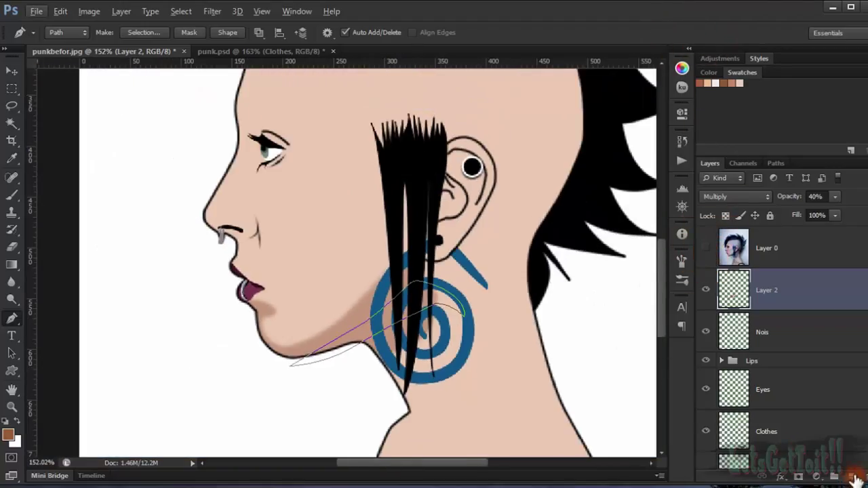
pyautogui.click(856, 479)
pyautogui.scroll(2, 446, 359)
pyautogui.scroll(2, 378, 333)
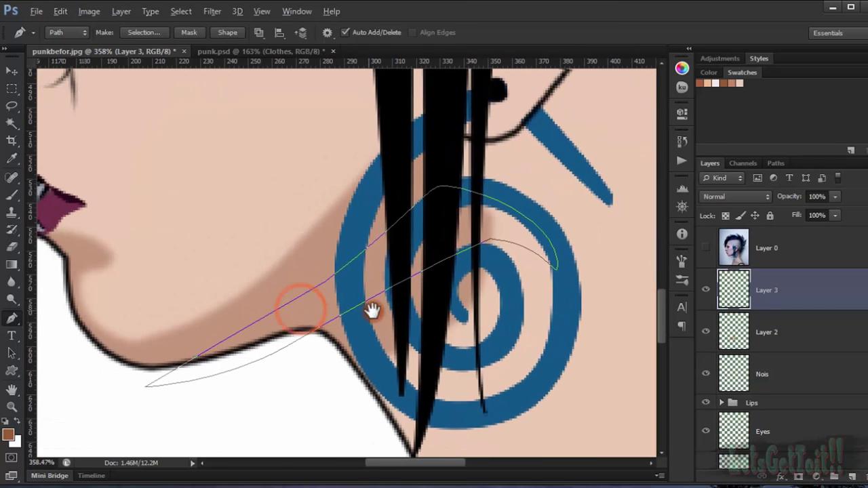
pyautogui.moveTo(372, 310); pyautogui.dragTo(378, 312)
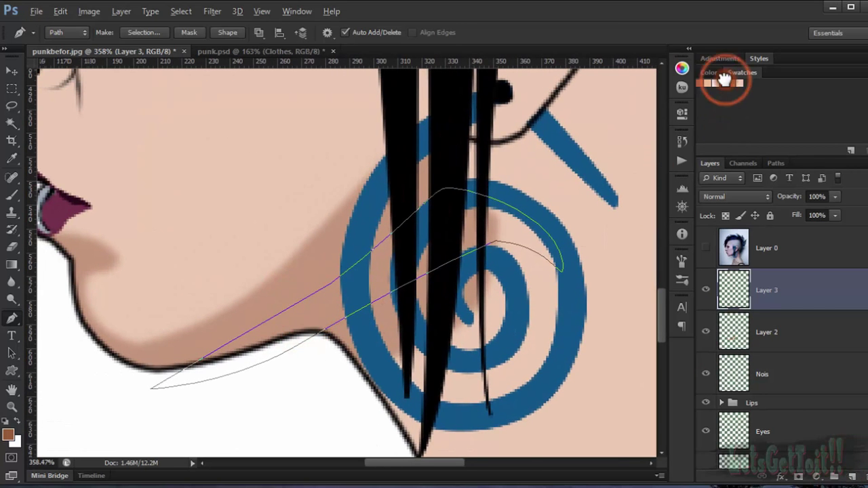
# - Set the foreground color to the darker brown #6a4027
pyautogui.rightClick(369, 293)
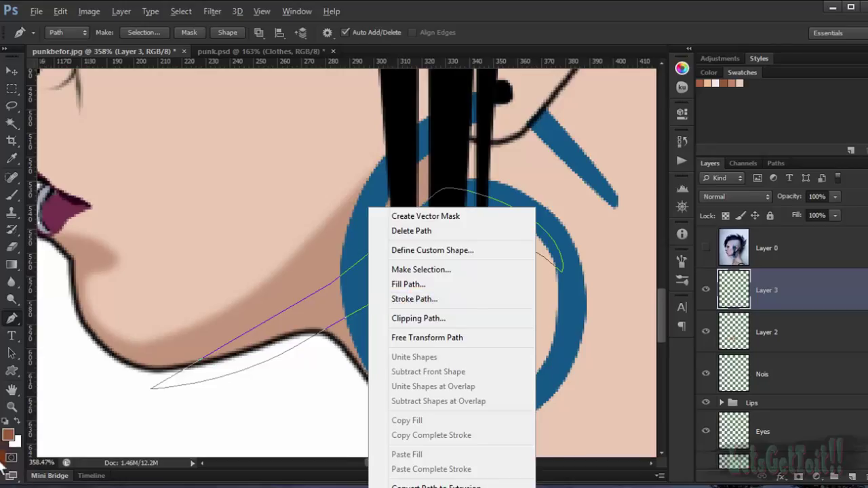
pyautogui.click(9, 434)
pyautogui.click(9, 434)
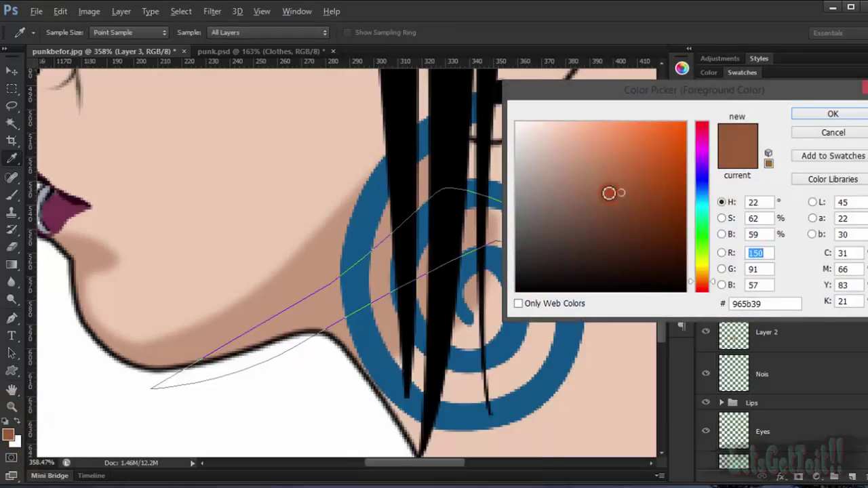
pyautogui.moveTo(621, 213); pyautogui.dragTo(623, 221)
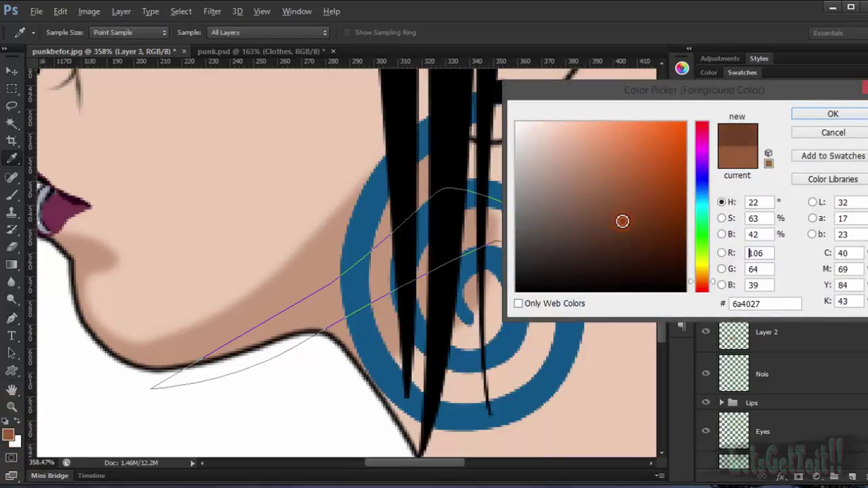
pyautogui.click(795, 122)
# - Fill the traced under-jaw path on Layer 3 with the dark brown foreground color and dismiss the path
pyautogui.rightClick(331, 288)
pyautogui.click(396, 280)
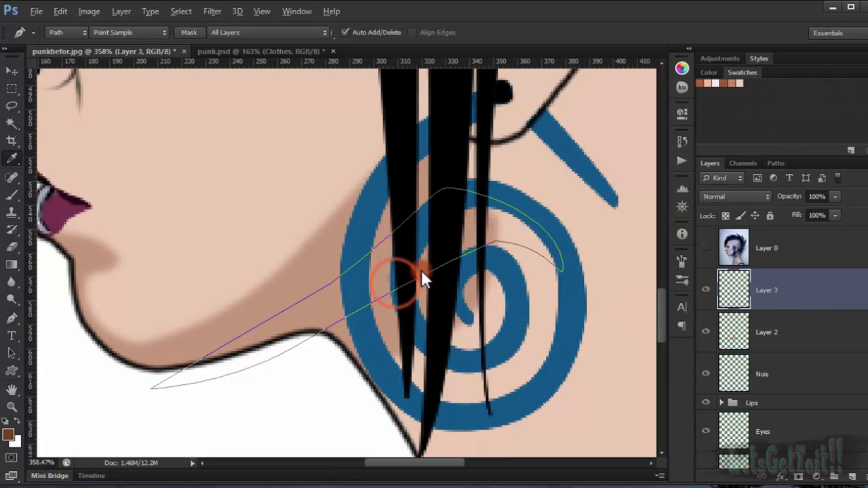
pyautogui.click(525, 117)
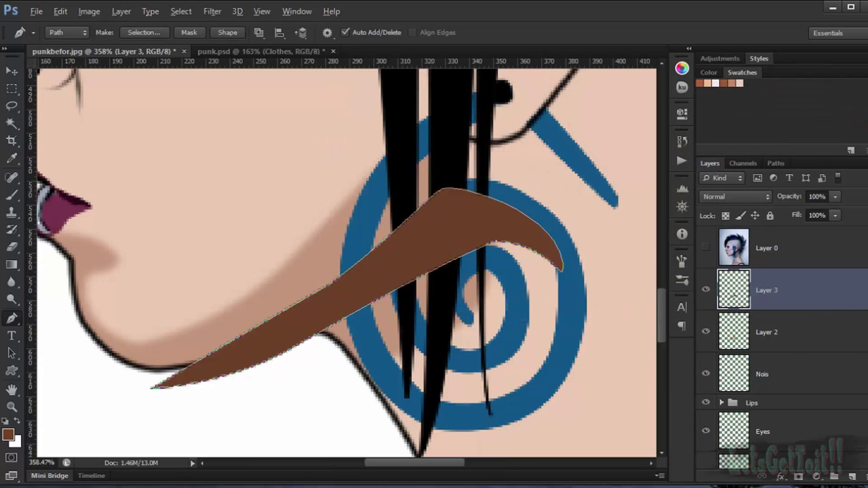
pyautogui.press('Return')
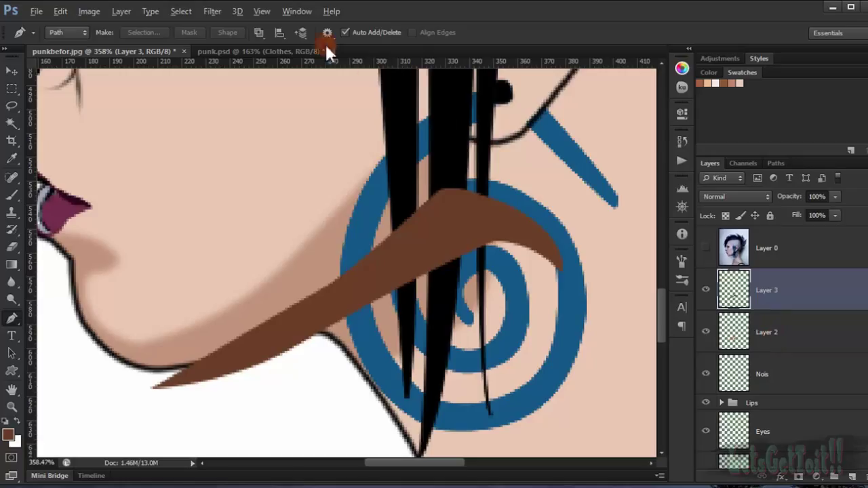
# - Change the blend mode of Layer 3, which holds the dark brown shadow, to Multiply
pyautogui.click(212, 12)
pyautogui.moveTo(363, 154)
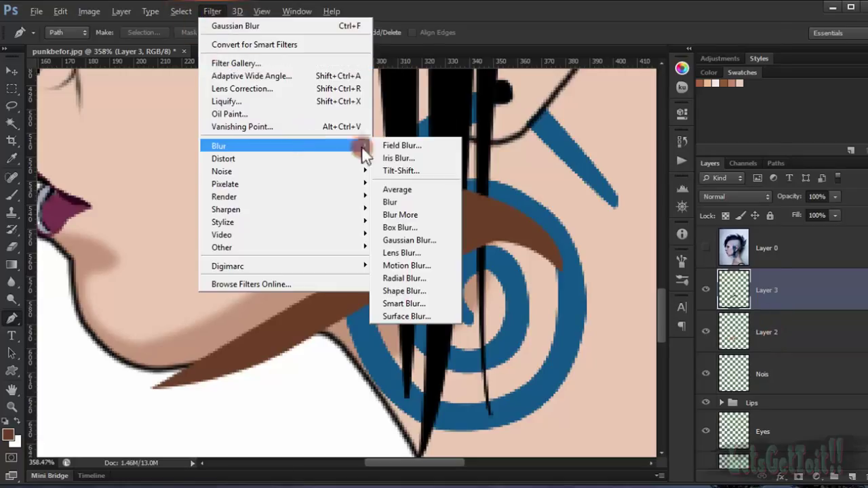
pyautogui.click(736, 190)
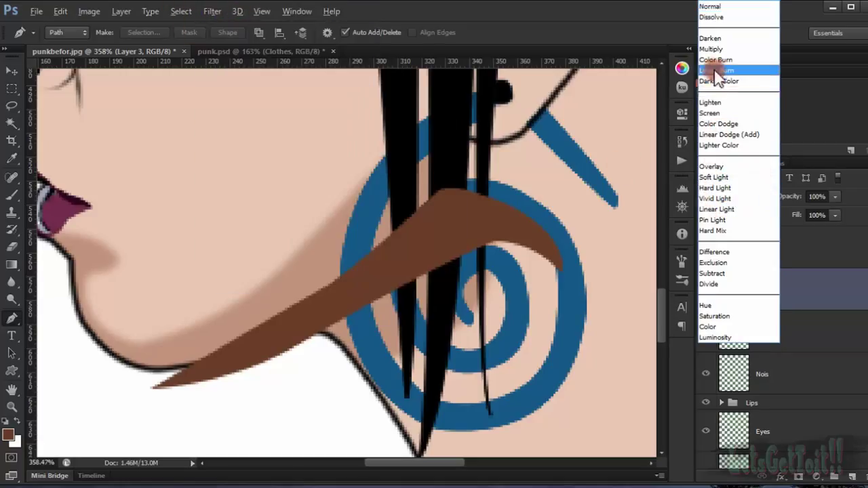
pyautogui.click(718, 44)
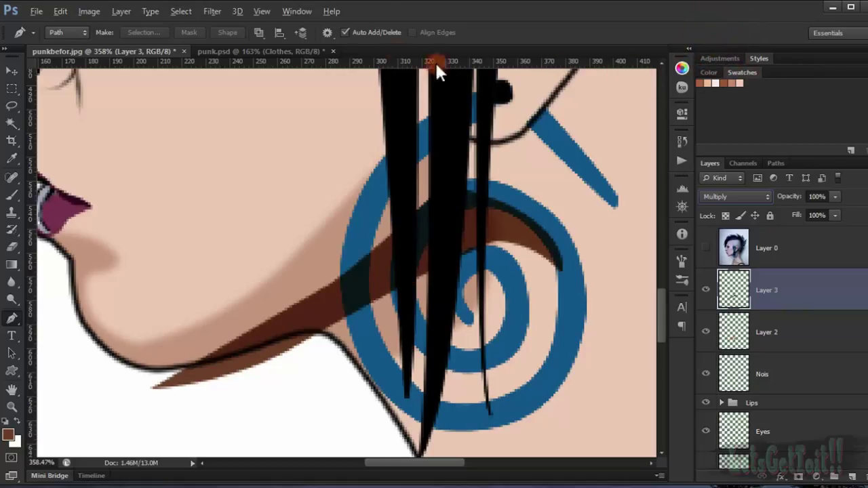
# - Soften the dark shadow on Layer 3 with a Gaussian Blur of 2 pixels
pyautogui.click(220, 12)
pyautogui.moveTo(283, 148)
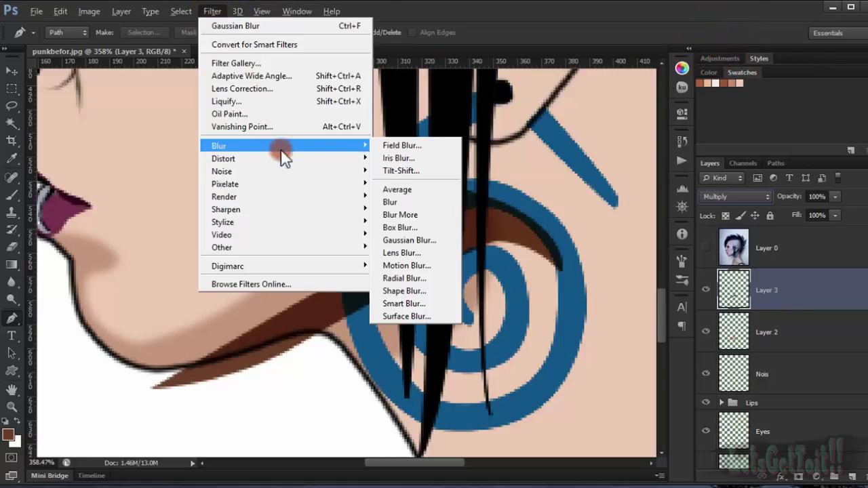
pyautogui.click(432, 238)
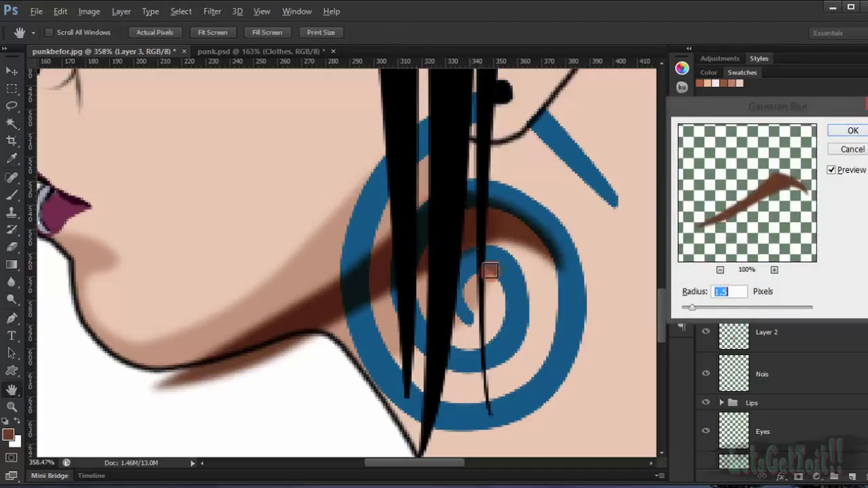
pyautogui.moveTo(695, 306); pyautogui.dragTo(700, 307)
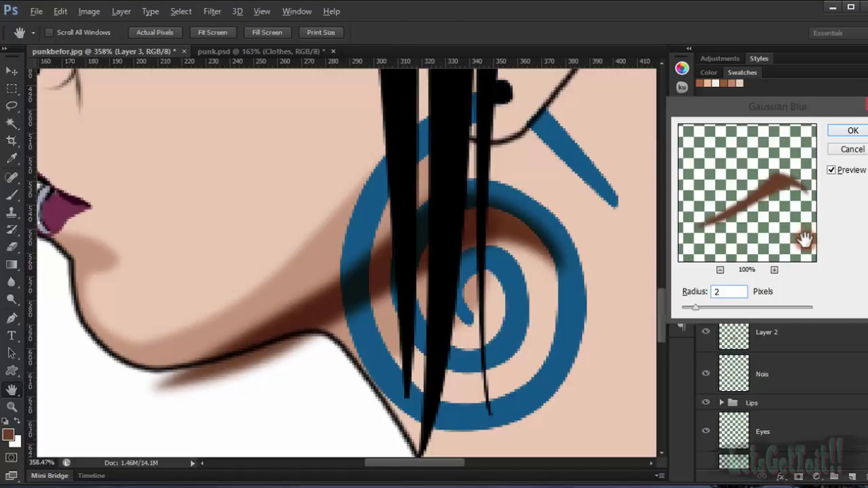
pyautogui.press('Return')
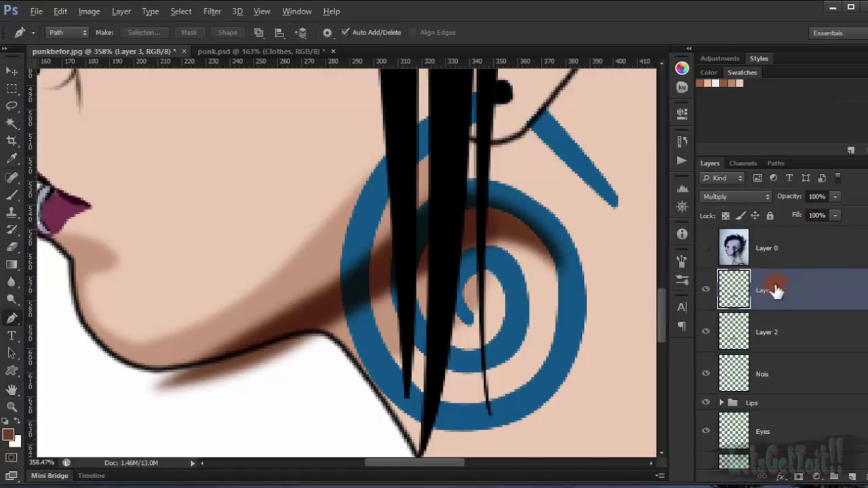
# - Lower the opacity of the dark shadow on Layer 3 to 70% and check it on the whole portrait
pyautogui.moveTo(795, 201); pyautogui.dragTo(784, 202)
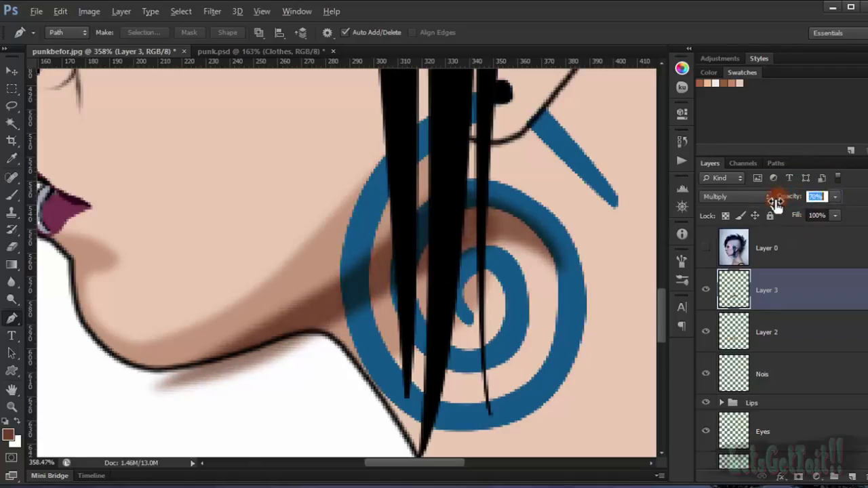
pyautogui.scroll(-5, 368, 210)
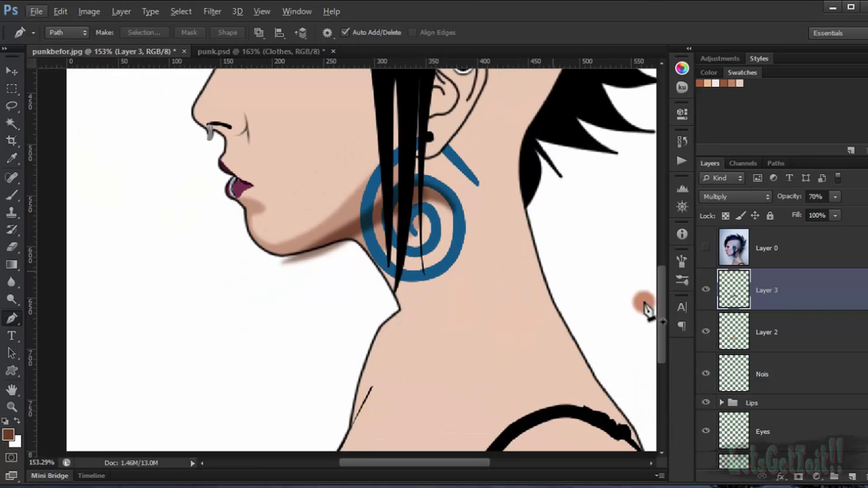
pyautogui.scroll(-5, 330, 199)
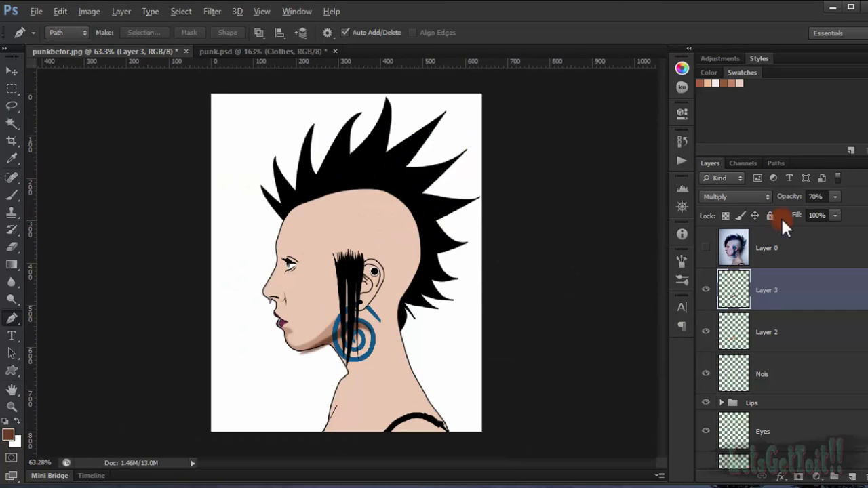
# - Lower the opacity of Layer 3's dark jaw shadow to 61% and soften it with another Gaussian Blur
pyautogui.moveTo(794, 202); pyautogui.dragTo(785, 201)
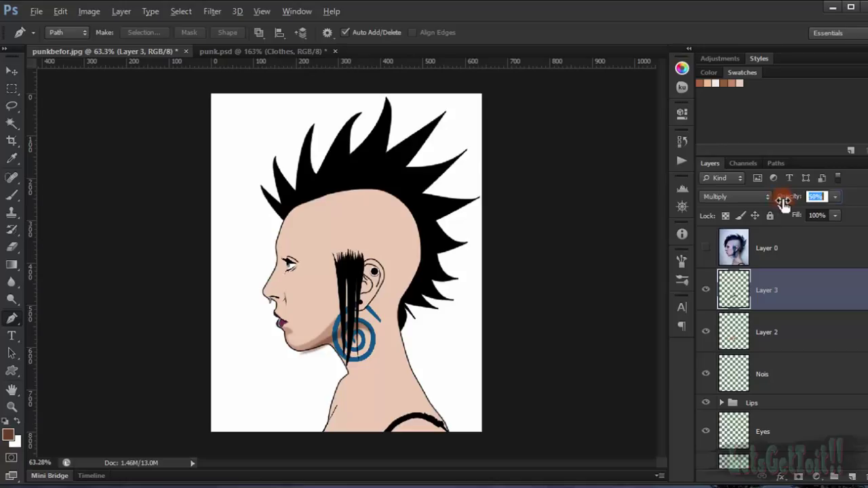
pyautogui.click(212, 12)
pyautogui.moveTo(262, 145)
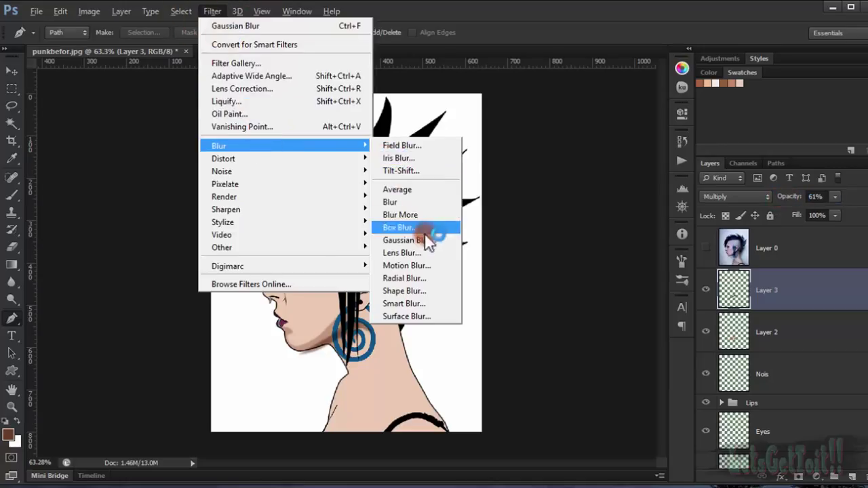
pyautogui.click(409, 240)
pyautogui.moveTo(705, 310)
pyautogui.mouseDown()
pyautogui.moveTo(697, 310)
pyautogui.moveTo(719, 305)
pyautogui.moveTo(713, 311)
pyautogui.mouseUp()
pyautogui.click(856, 130)
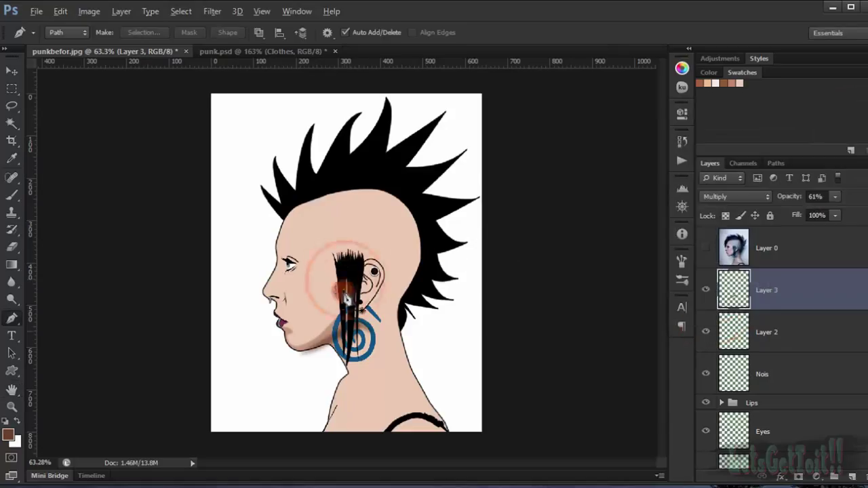
# - Raise the opacity of Layer 3's jaw shadow to 91%
pyautogui.scroll(3, 342, 279)
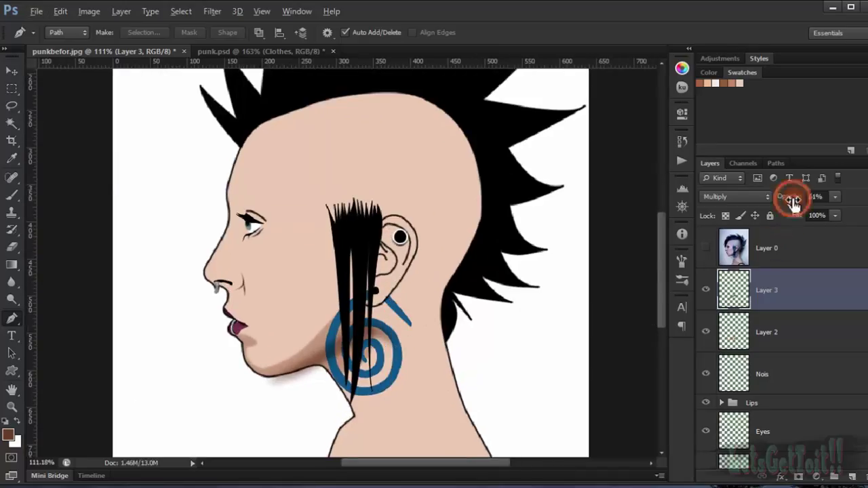
pyautogui.moveTo(787, 198)
pyautogui.mouseDown()
pyautogui.moveTo(831, 198)
pyautogui.moveTo(811, 209)
pyautogui.moveTo(787, 206)
pyautogui.mouseUp()
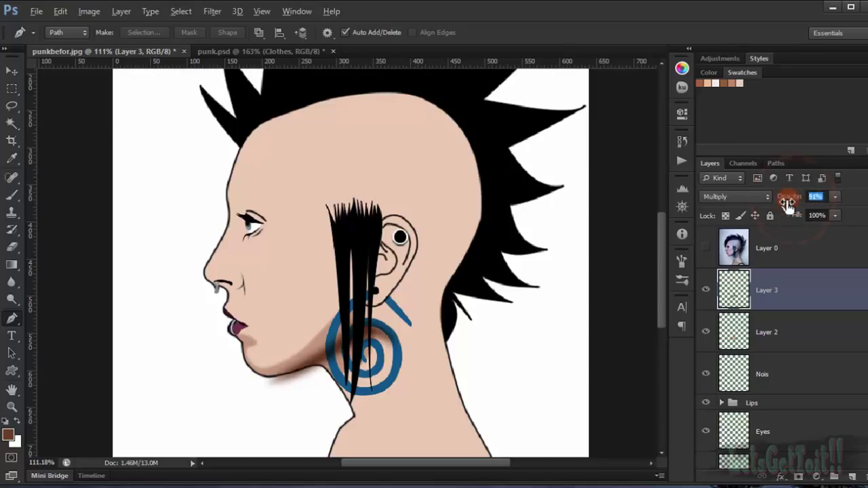
pyautogui.moveTo(314, 340); pyautogui.dragTo(309, 303)
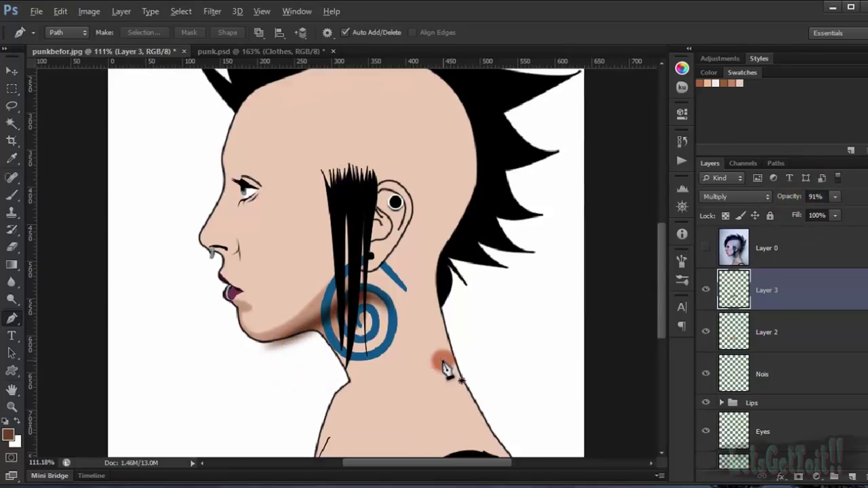
# - Delete the part of Layer 3's shadow that spills outside the Skin layer's outline, and deselect
pyautogui.scroll(-5, 773, 358)
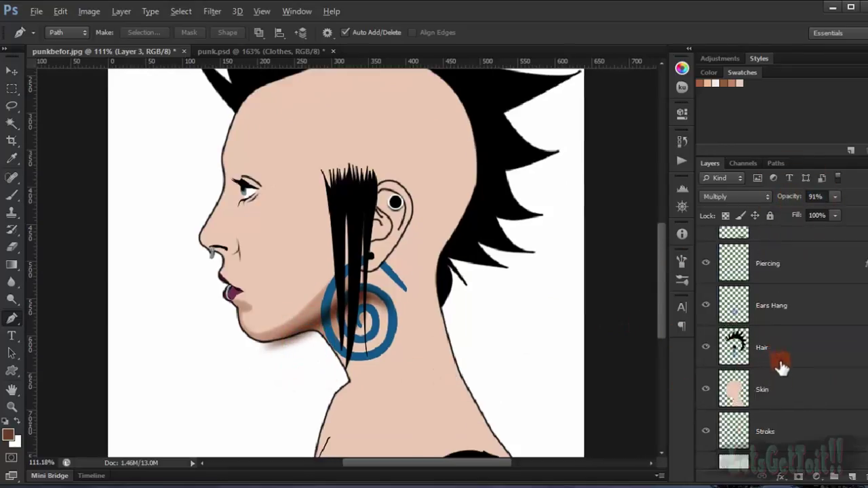
pyautogui.keyDown('ctrl'); pyautogui.click(750, 370); pyautogui.keyUp('ctrl')
pyautogui.scroll(5, 773, 339)
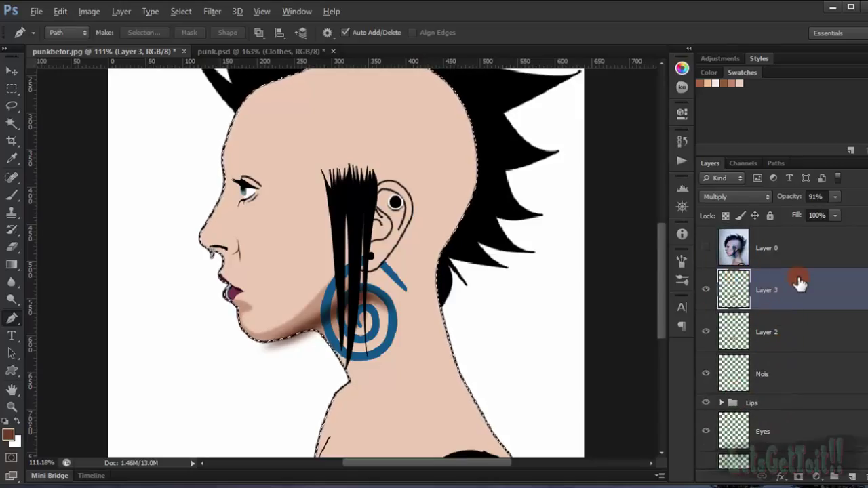
pyautogui.hotkey('ctrl', 'shift', 'i')
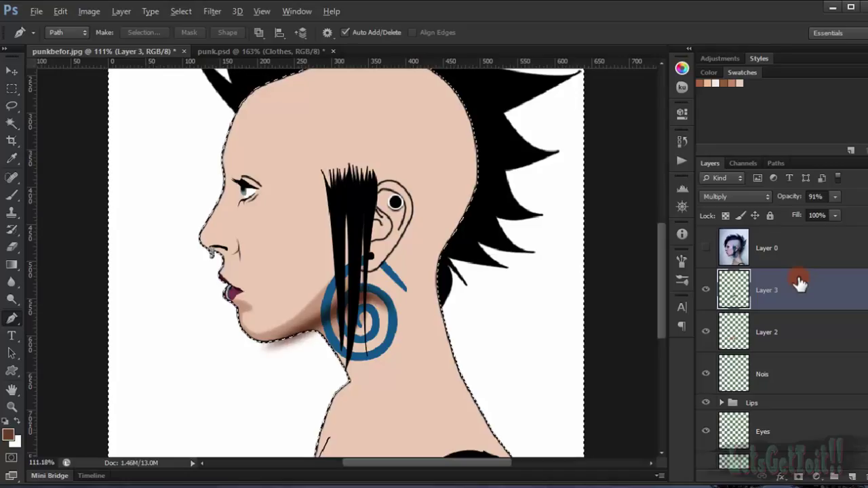
pyautogui.press('Delete')
pyautogui.hotkey('ctrl', 'd')
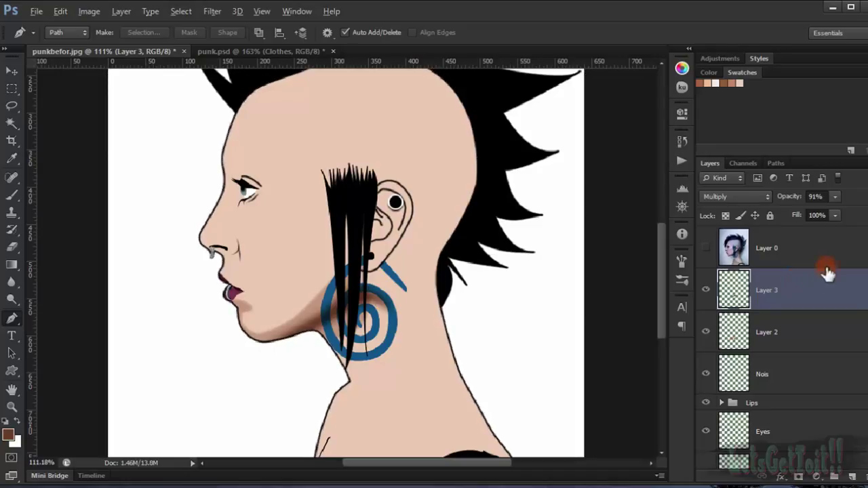
# - Clear Layer 3's shadow from the blue spiral earring using the Ears Hang layer's outline, and deselect
pyautogui.scroll(-5, 843, 298)
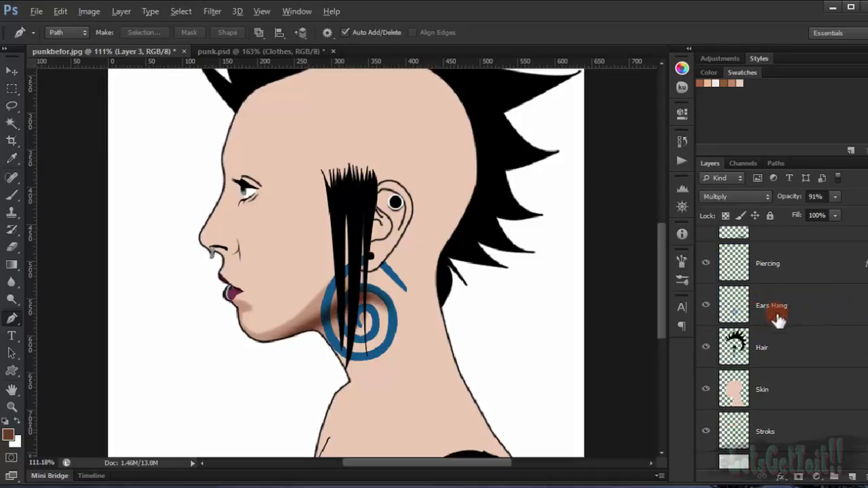
pyautogui.scroll(5, 750, 308)
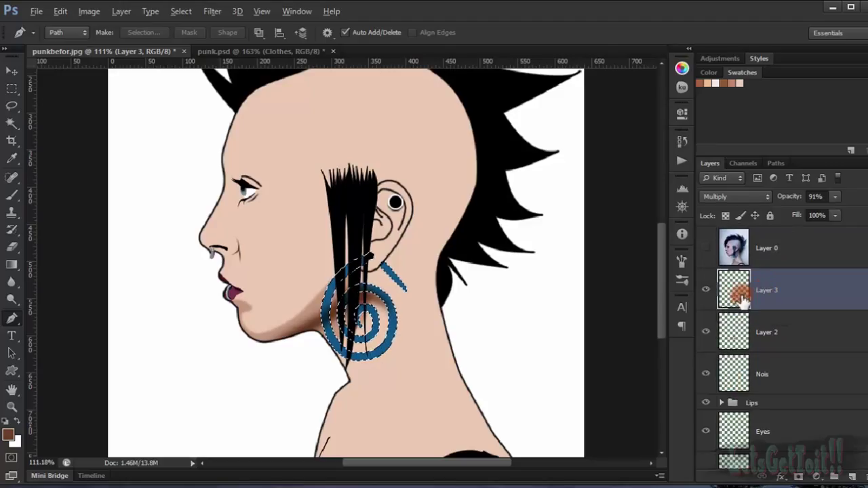
pyautogui.keyDown('ctrl'); pyautogui.click(746, 297); pyautogui.keyUp('ctrl')
pyautogui.hotkey('ctrl', 'd')
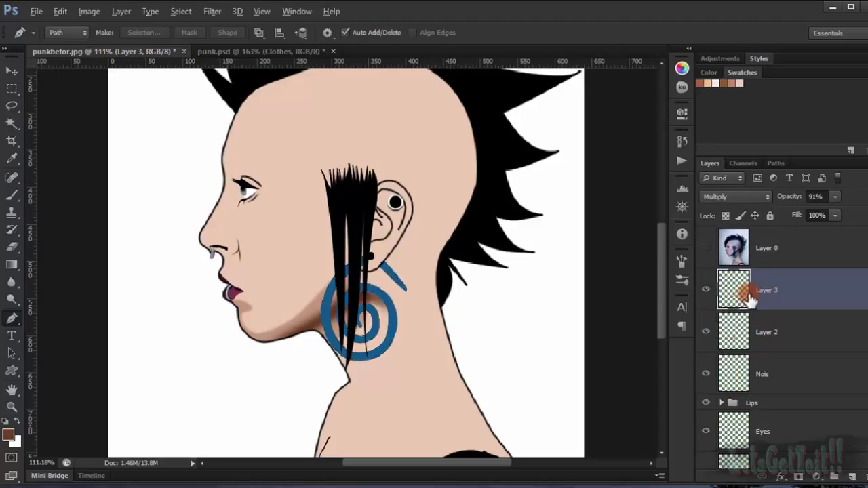
# - Examine the shading under the jaw, around the spiral earring and on the neck
pyautogui.scroll(-3, 600, 326)
pyautogui.scroll(5, 358, 361)
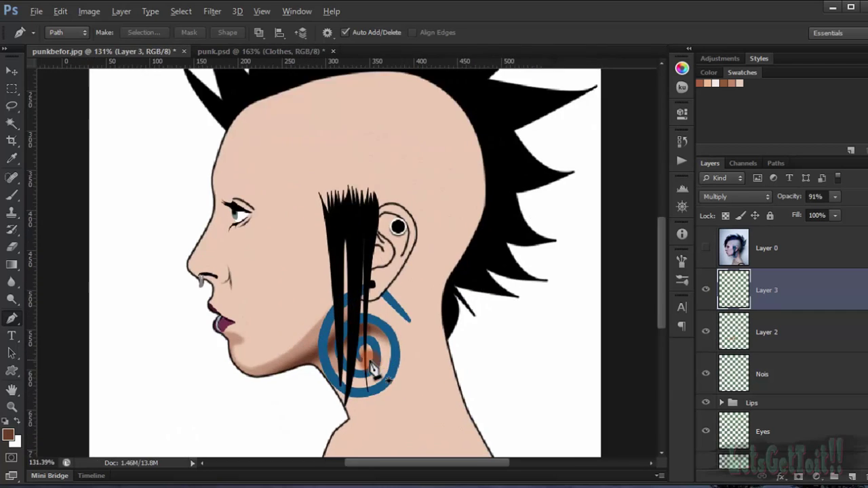
pyautogui.scroll(-5, 355, 319)
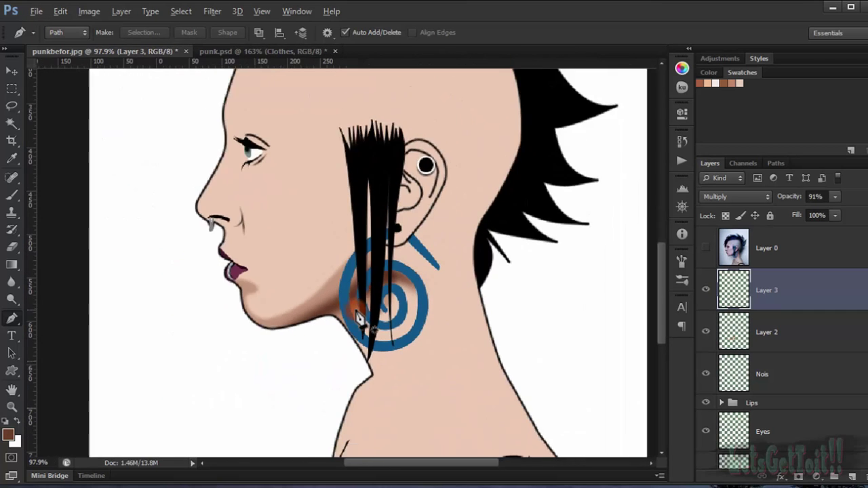
pyautogui.scroll(1, 396, 343)
pyautogui.scroll(-2, 498, 364)
pyautogui.scroll(4, 506, 370)
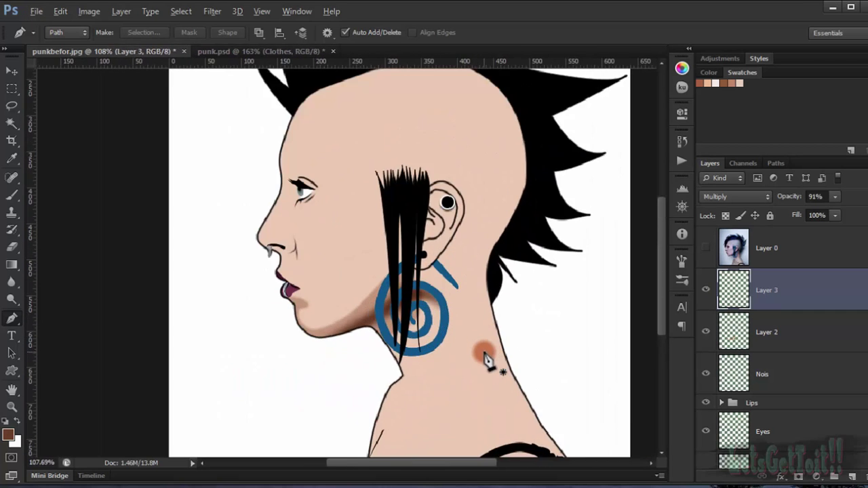
pyautogui.moveTo(413, 344); pyautogui.dragTo(305, 296)
pyautogui.scroll(-3, 280, 294)
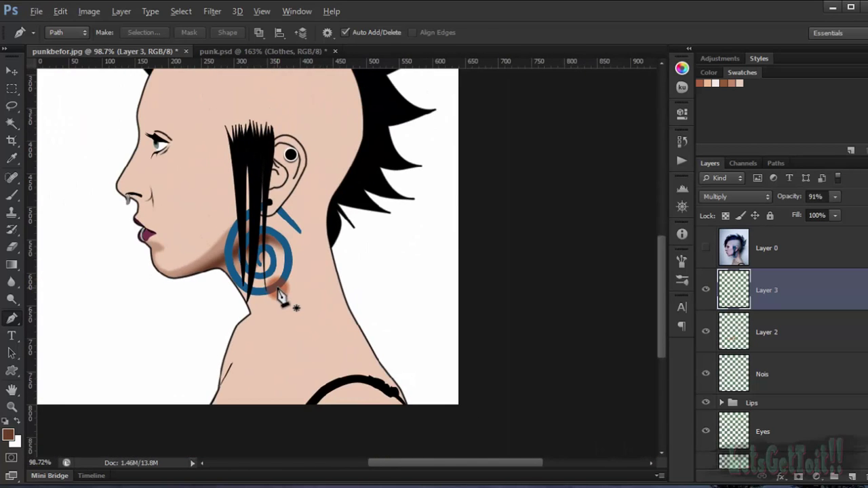
pyautogui.scroll(-2, 315, 306)
pyautogui.scroll(5, 315, 305)
pyautogui.scroll(-4, 816, 323)
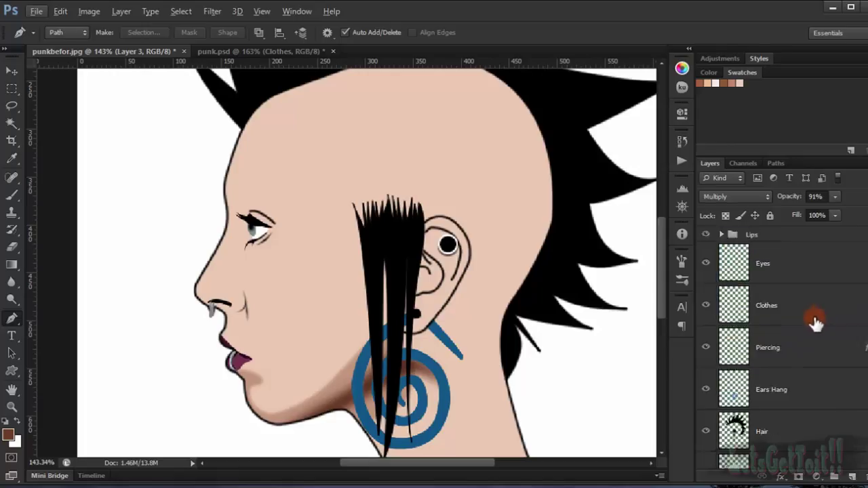
pyautogui.scroll(5, 816, 323)
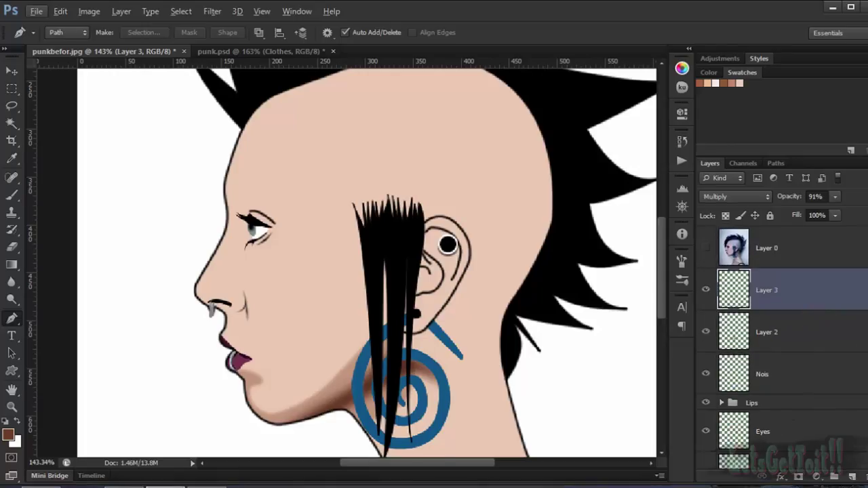
pyautogui.scroll(3, 438, 303)
pyautogui.moveTo(384, 347); pyautogui.dragTo(327, 185)
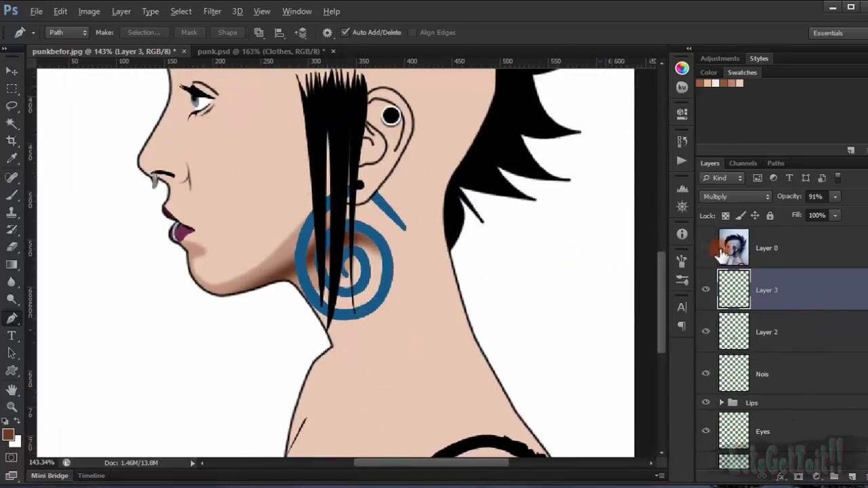
# - Show the Layer 0 reference photo over the drawing and examine the shaved side of the head and the ear
pyautogui.click(707, 247)
pyautogui.moveTo(469, 335); pyautogui.dragTo(405, 273)
pyautogui.scroll(3, 405, 259)
pyautogui.moveTo(388, 215); pyautogui.dragTo(378, 385)
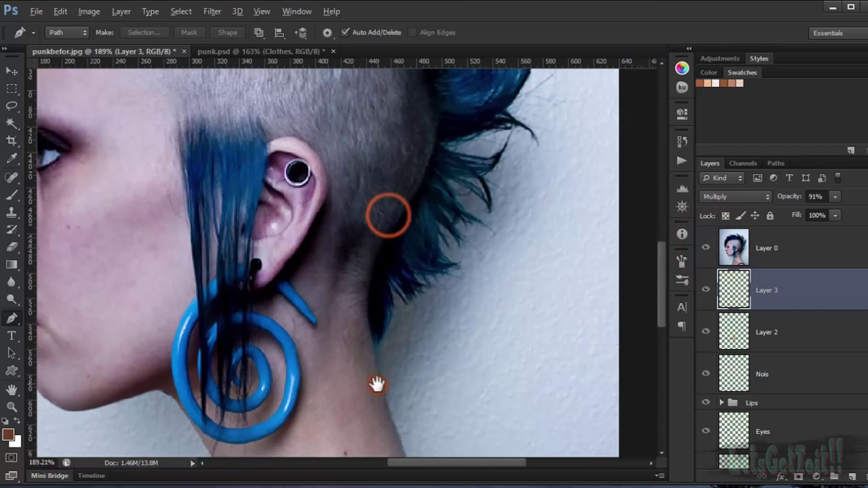
pyautogui.scroll(-3, 413, 277)
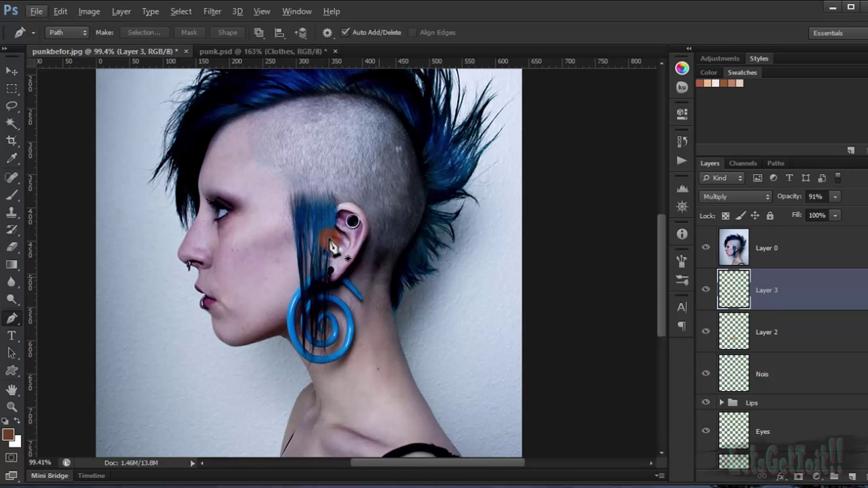
pyautogui.scroll(3, 264, 112)
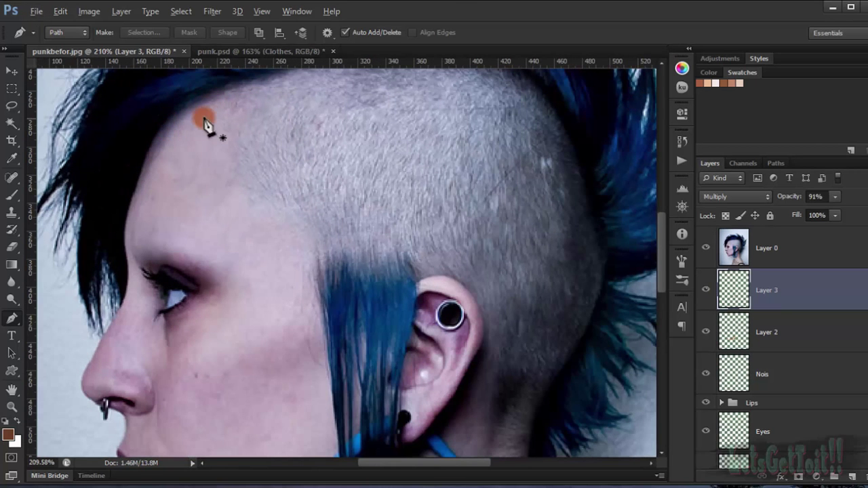
# - Start a path at the forehead and trace it along the shaved area's front edge down into the blue hair strands beside the face
pyautogui.click(175, 105)
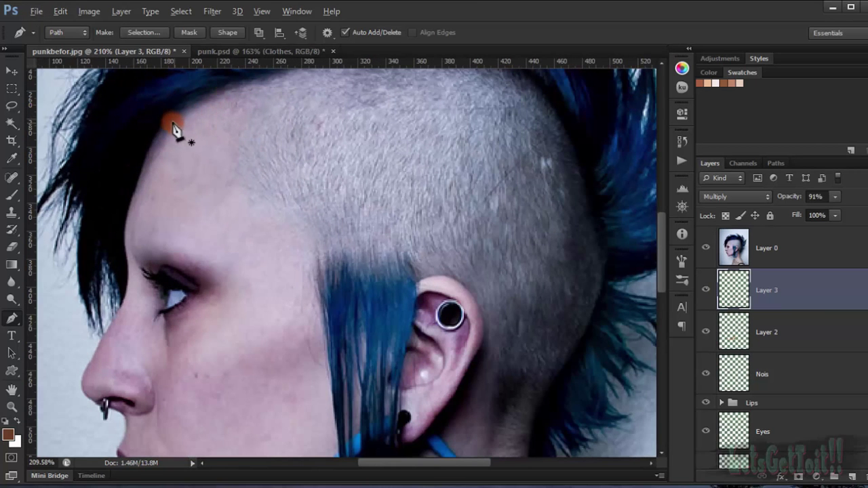
pyautogui.moveTo(233, 150); pyautogui.dragTo(286, 207)
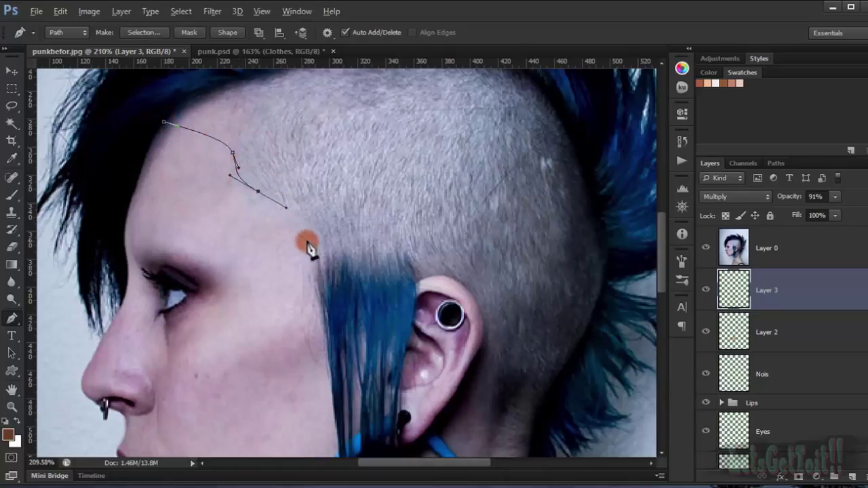
pyautogui.moveTo(325, 331); pyautogui.dragTo(265, 267)
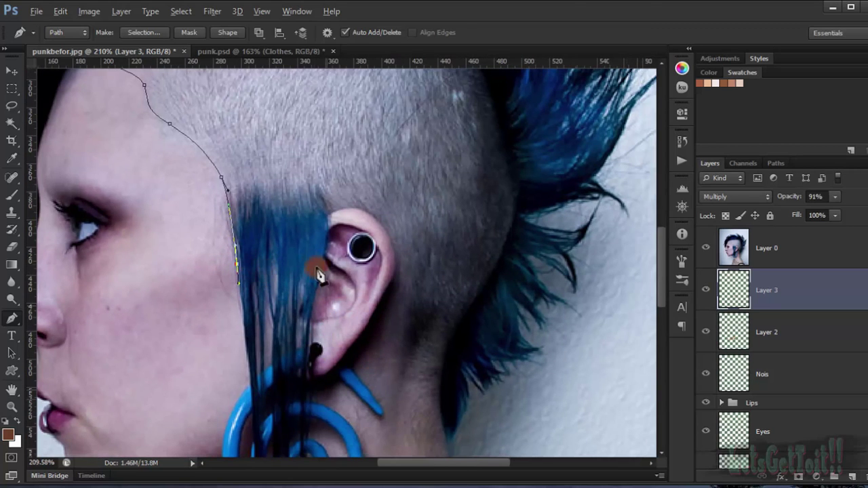
pyautogui.click(247, 295)
pyautogui.moveTo(259, 302); pyautogui.dragTo(262, 289)
# - Continue the path around the ear's outer edge and close it beyond the nape, the back of the head and the mohawk
pyautogui.moveTo(320, 226); pyautogui.dragTo(330, 217)
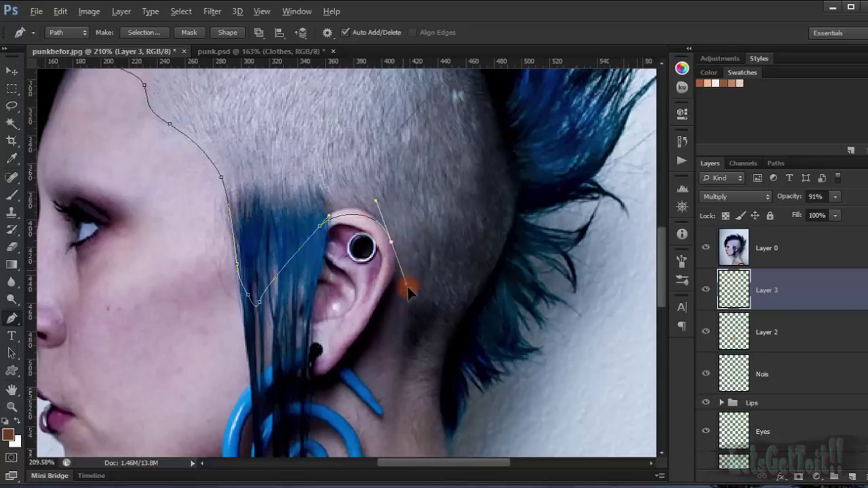
pyautogui.moveTo(407, 290); pyautogui.dragTo(418, 303)
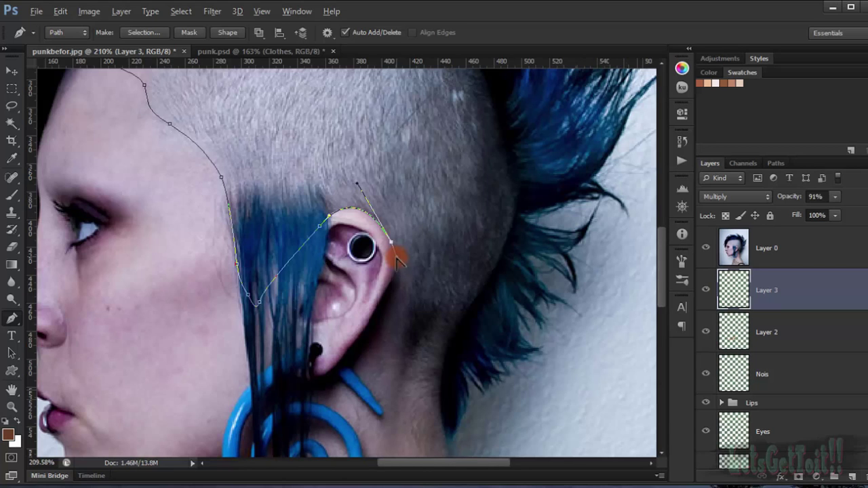
pyautogui.moveTo(396, 281); pyautogui.dragTo(389, 210)
pyautogui.moveTo(364, 249); pyautogui.dragTo(342, 266)
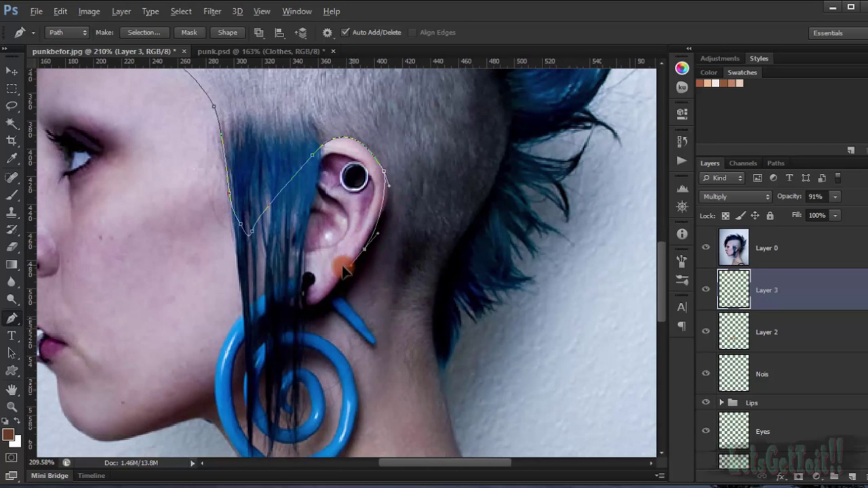
pyautogui.scroll(4, 384, 207)
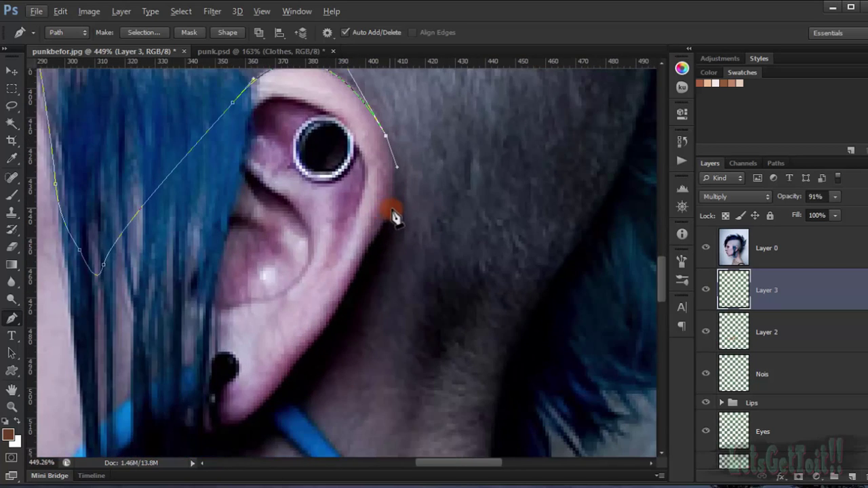
pyautogui.moveTo(392, 209); pyautogui.dragTo(385, 236)
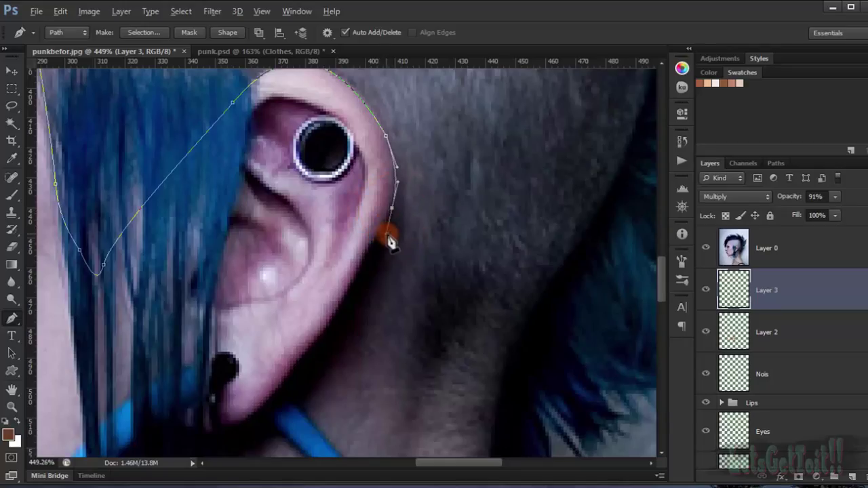
pyautogui.scroll(-5, 392, 232)
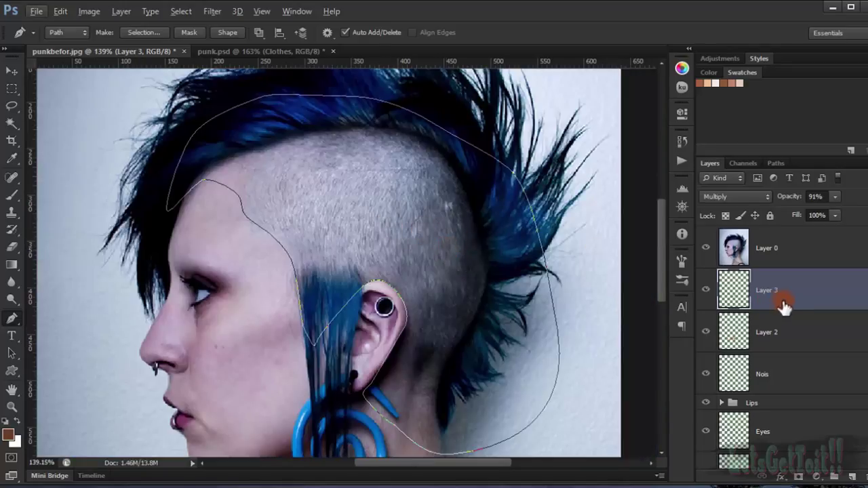
# - Add a new layer above Layer 3 and set the foreground colour to neutral grey 7b7b7b
pyautogui.click(852, 478)
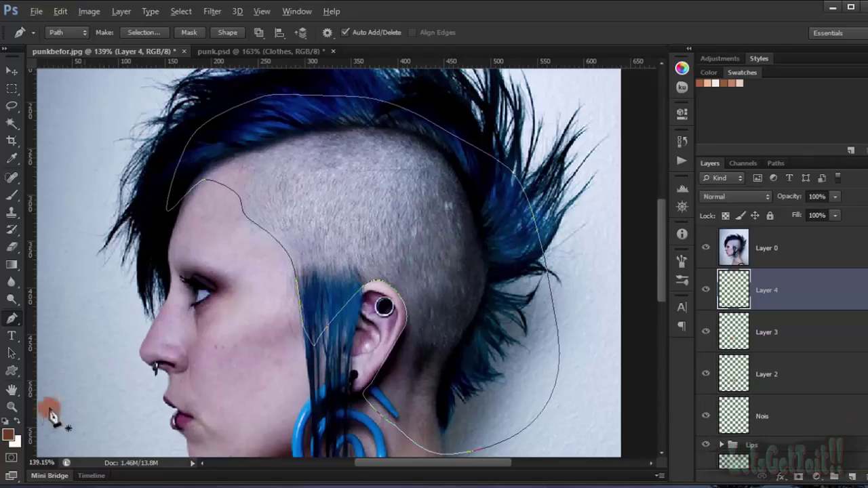
pyautogui.press('i')
pyautogui.click(11, 435)
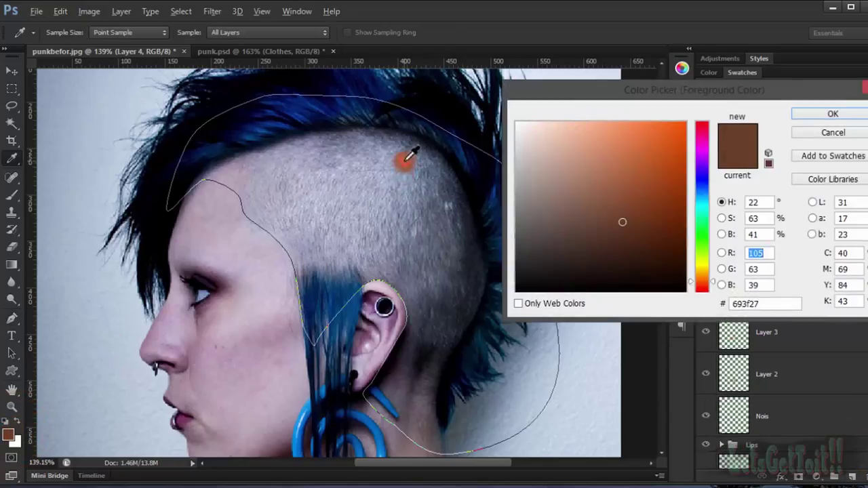
pyautogui.click(406, 160)
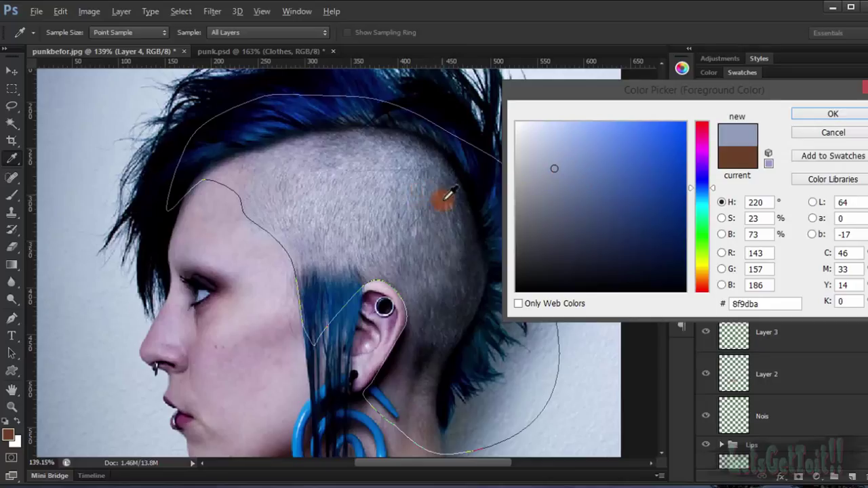
pyautogui.click(561, 230)
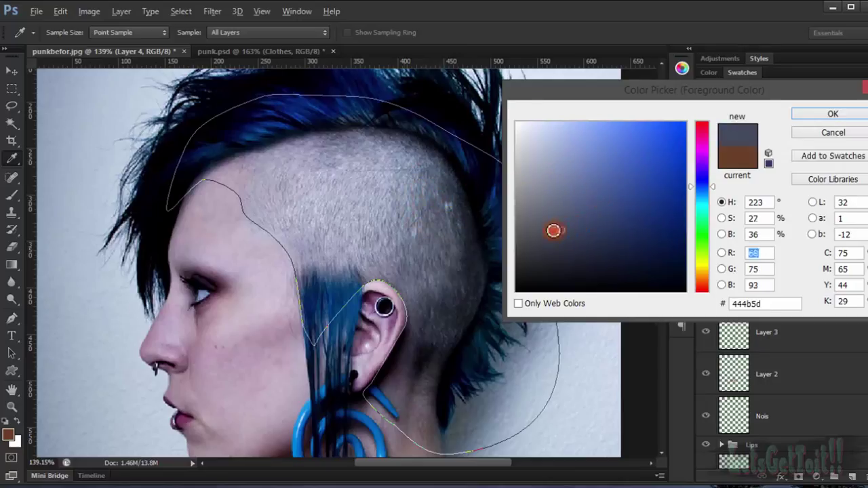
pyautogui.moveTo(554, 231)
pyautogui.mouseDown()
pyautogui.moveTo(517, 201)
pyautogui.moveTo(508, 217)
pyautogui.moveTo(512, 210)
pyautogui.mouseUp()
pyautogui.click(814, 115)
pyautogui.press('p')
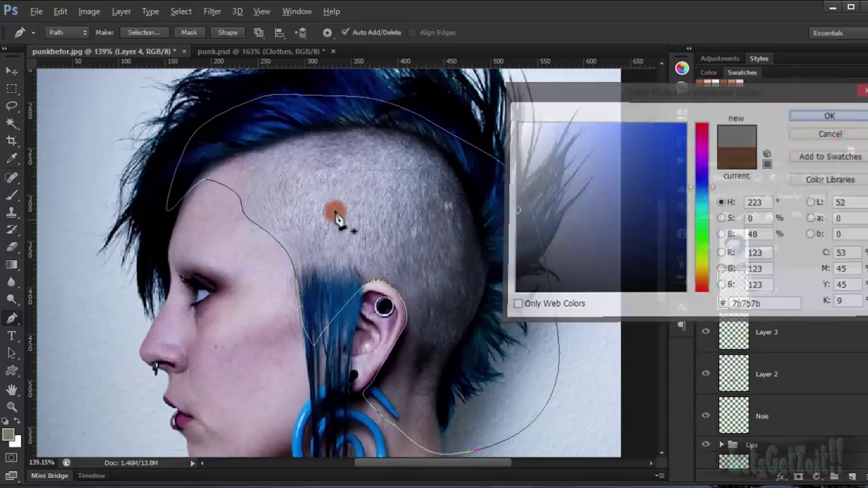
# - Fill the closed shaved-head path with the foreground colour at 100% opacity and hide the Layer 0 reference photo
pyautogui.rightClick(353, 214)
pyautogui.click(382, 217)
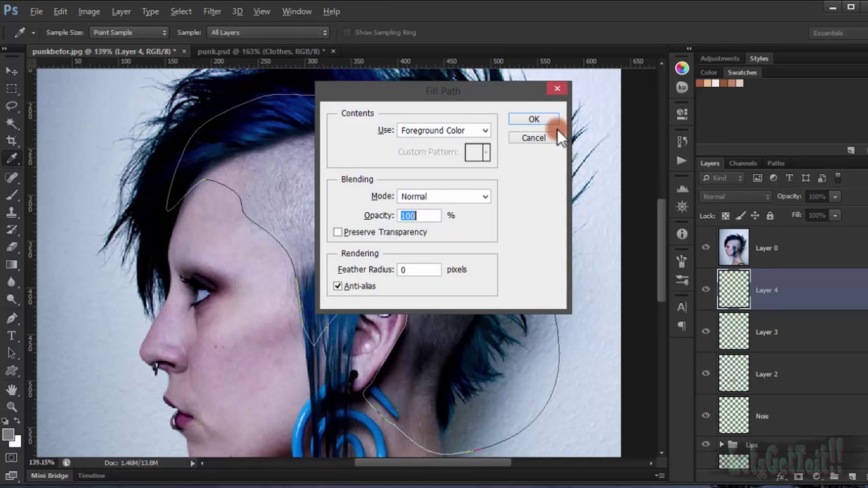
pyautogui.click(557, 127)
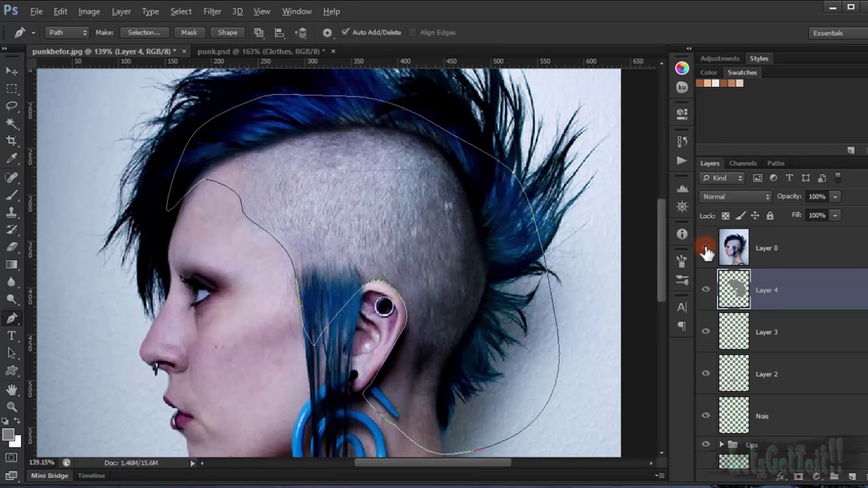
pyautogui.click(706, 250)
pyautogui.scroll(-6, 372, 246)
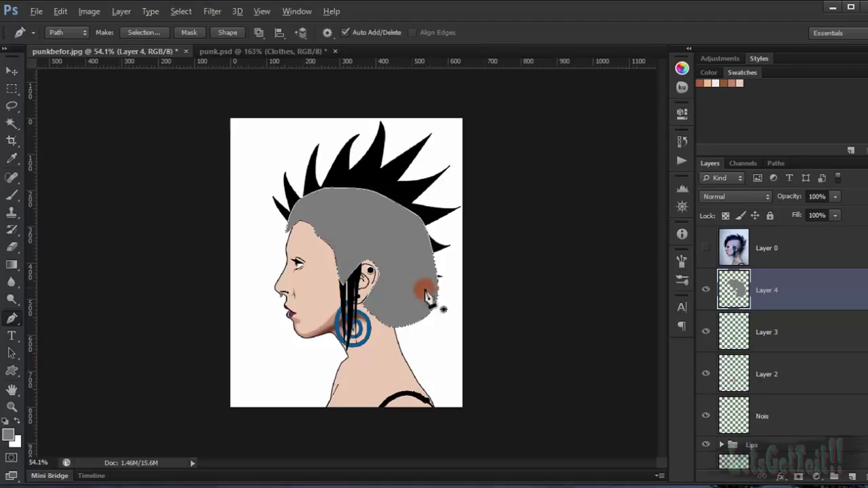
pyautogui.scroll(4, 401, 287)
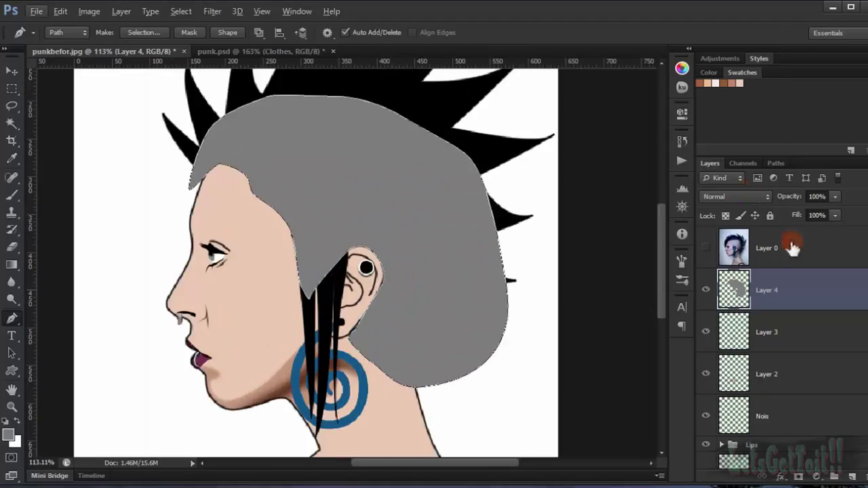
# - Try the Multiply blend mode with reduced opacity on the grey shaved-head layer
pyautogui.click(729, 196)
pyautogui.click(719, 45)
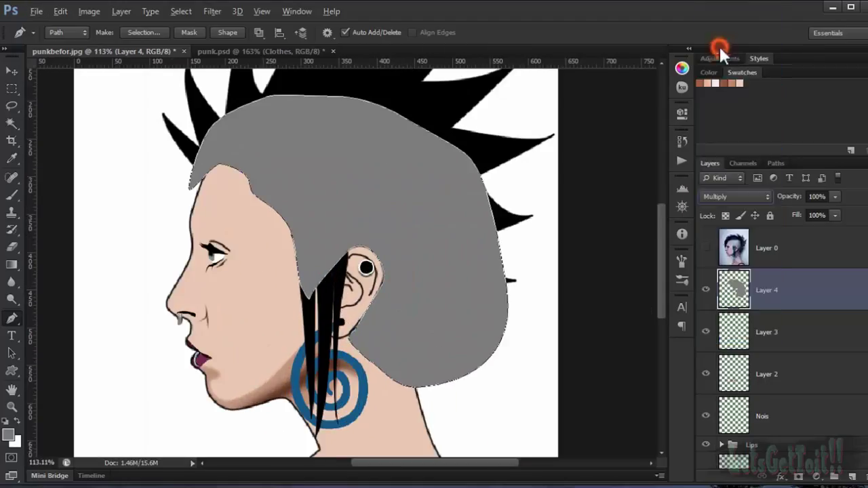
pyautogui.scroll(-2, 630, 143)
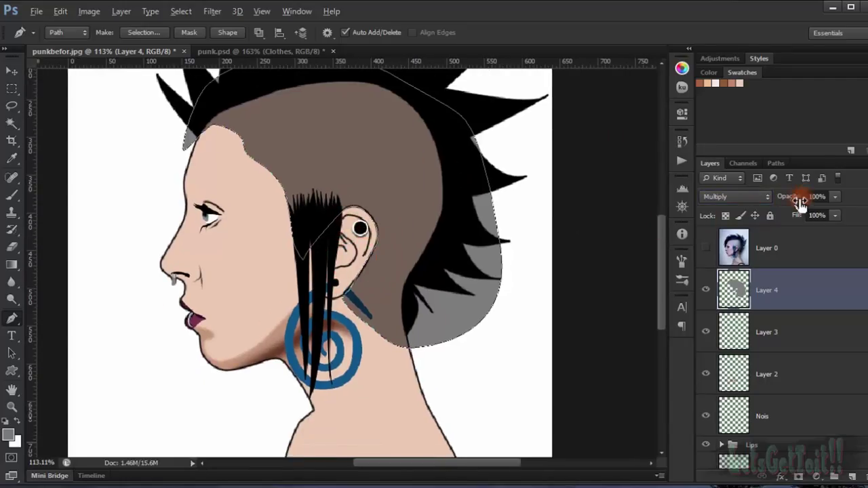
pyautogui.moveTo(800, 202); pyautogui.dragTo(750, 198)
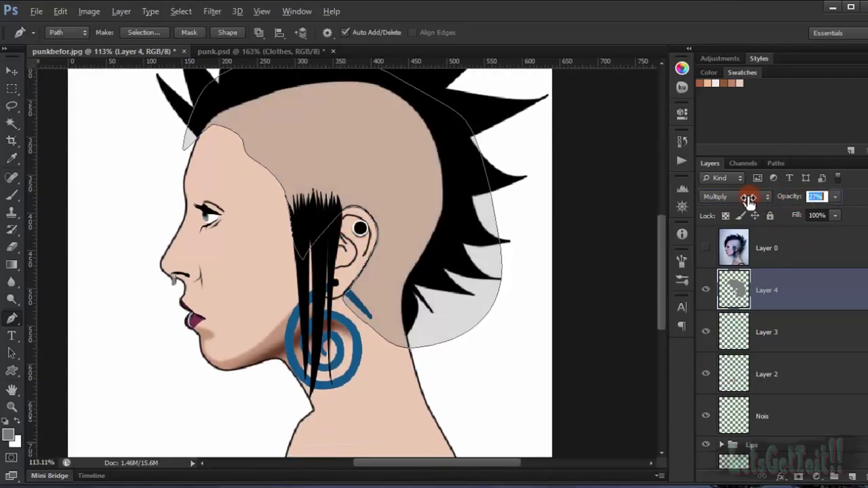
# - Set the grey Layer 4 to the Normal blend mode at 39% opacity and dismiss the path outline
pyautogui.click(761, 196)
pyautogui.click(705, 10)
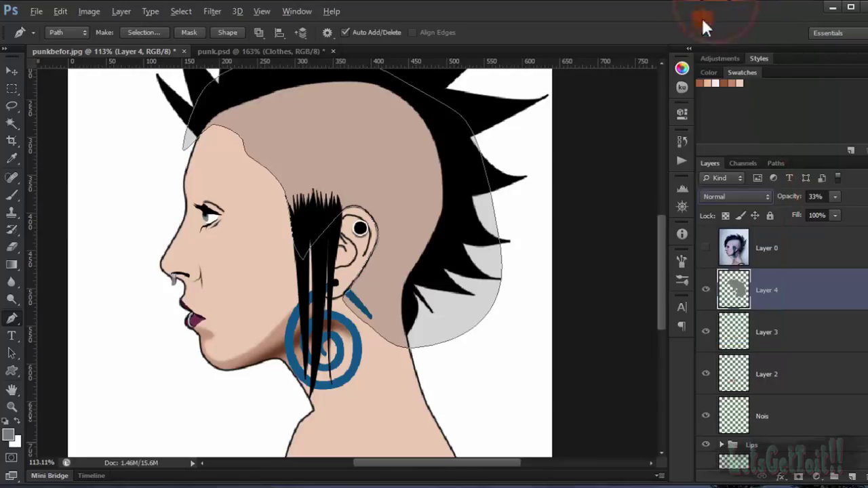
pyautogui.moveTo(356, 142); pyautogui.dragTo(430, 197)
pyautogui.moveTo(792, 197); pyautogui.dragTo(795, 197)
pyautogui.press('Return')
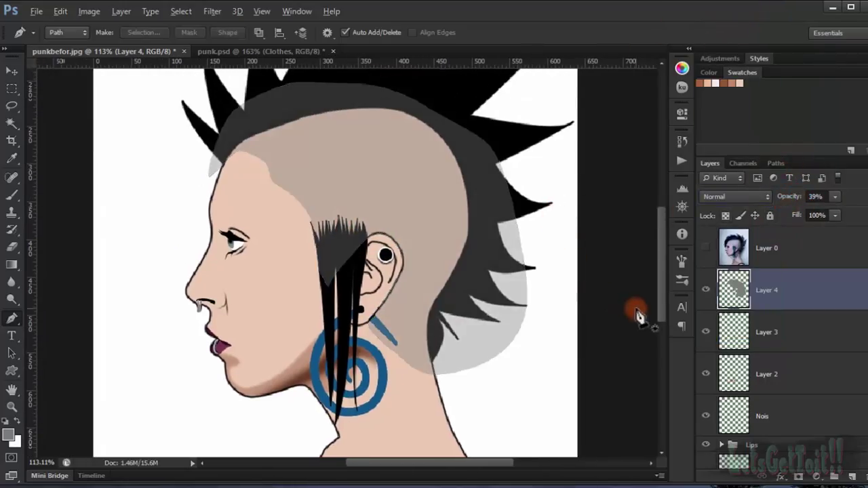
# - Delete the parts of Layer 4 outside the Skin layer's outline using its inverted selection, and deselect
pyautogui.scroll(-5, 563, 288)
pyautogui.moveTo(354, 282); pyautogui.dragTo(347, 238)
pyautogui.scroll(3, 347, 237)
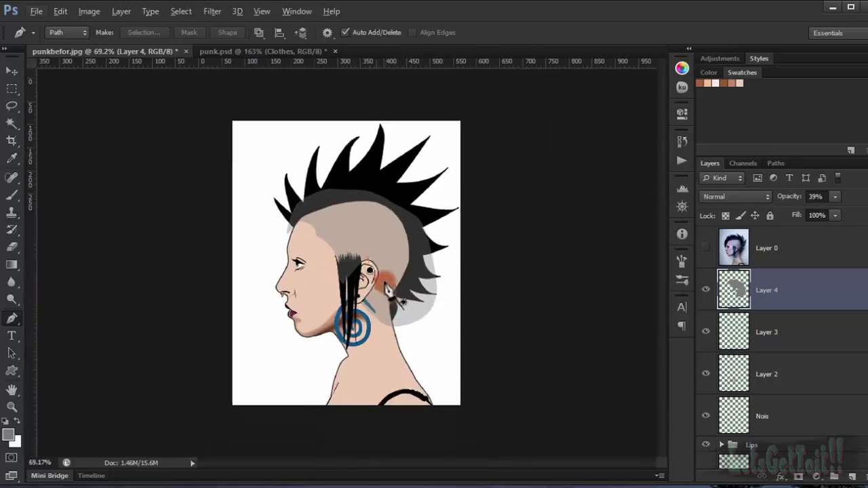
pyautogui.scroll(-5, 727, 372)
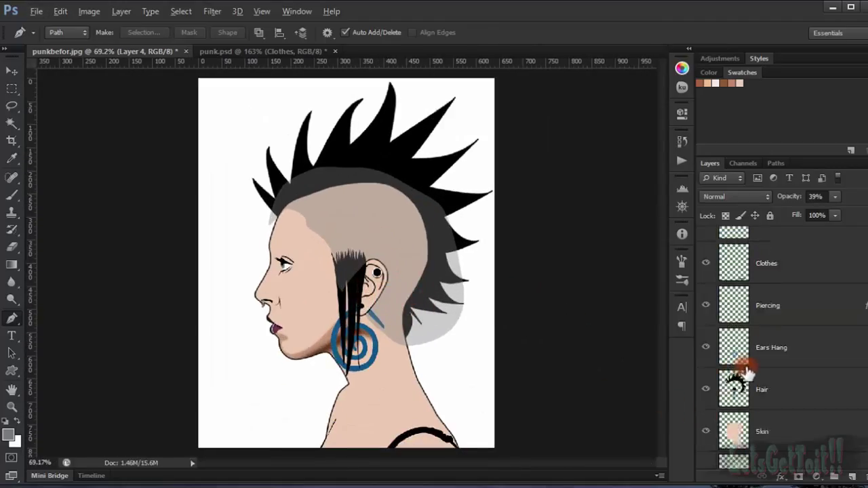
pyautogui.keyDown('ctrl'); pyautogui.click(741, 374); pyautogui.keyUp('ctrl')
pyautogui.scroll(5, 760, 236)
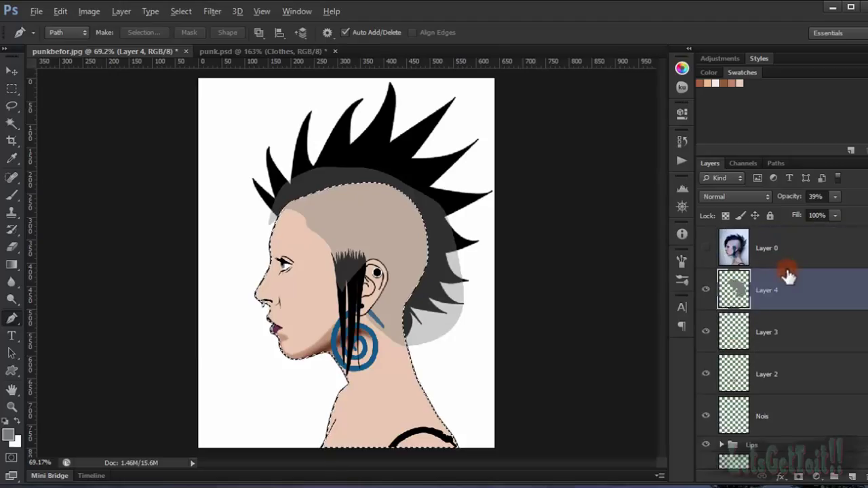
pyautogui.click(746, 291)
pyautogui.hotkey('ctrl', 'shift', 'i')
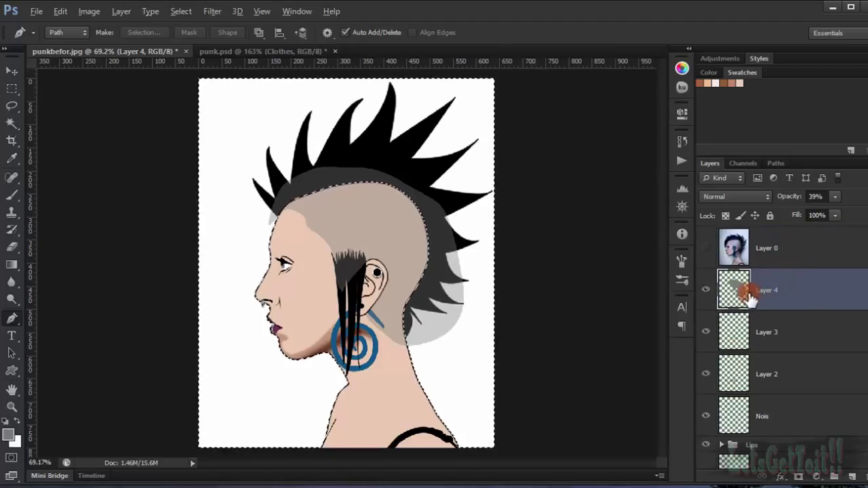
pyautogui.press('Delete')
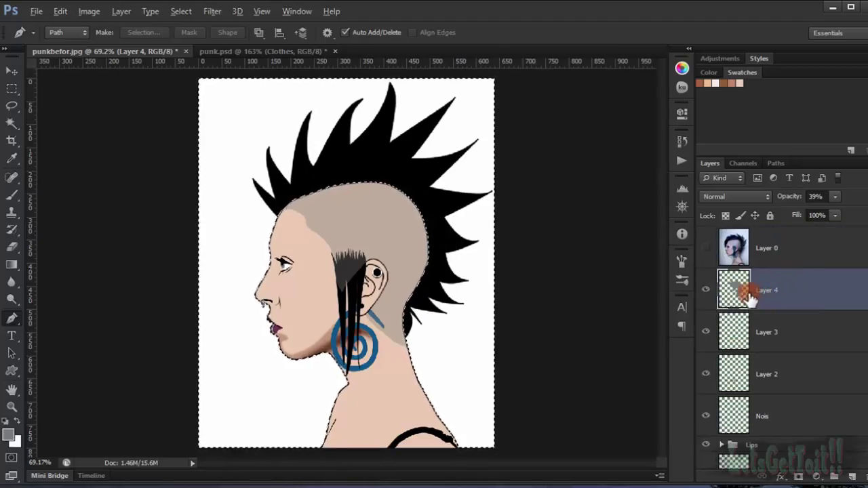
pyautogui.hotkey('ctrl', 'd')
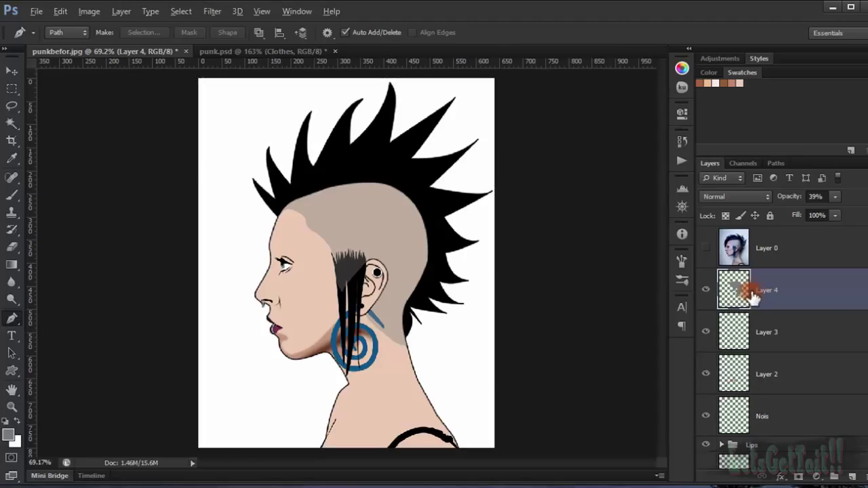
# - Load the Hair layer's outline as a selection, delete the grey overlapping the hair from Layer 4, and deselect
pyautogui.scroll(-4, 756, 312)
pyautogui.keyDown('ctrl'); pyautogui.click(741, 391); pyautogui.keyUp('ctrl')
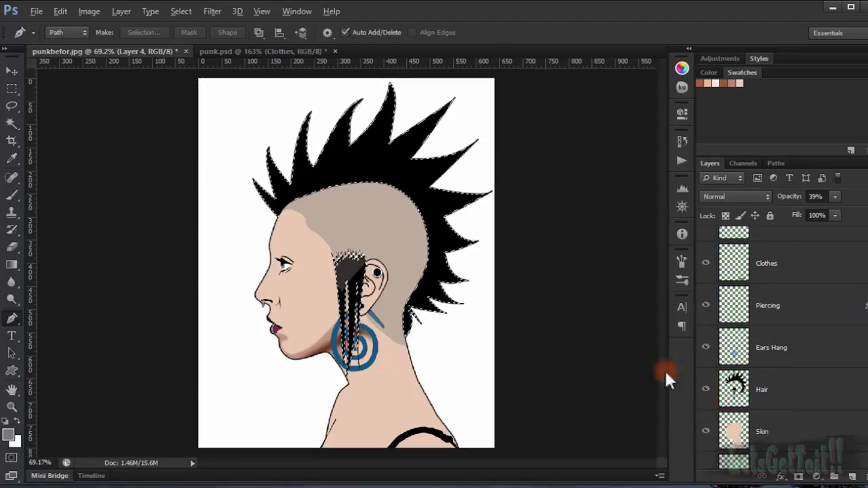
pyautogui.scroll(6, 392, 318)
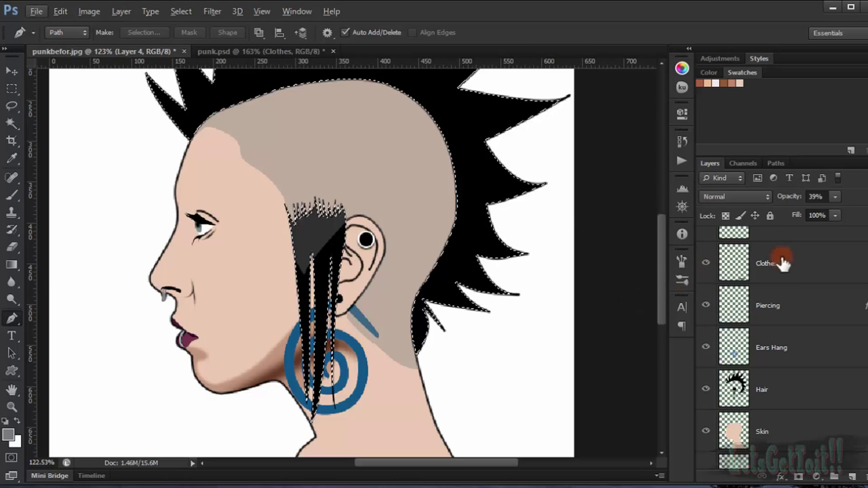
pyautogui.scroll(5, 785, 304)
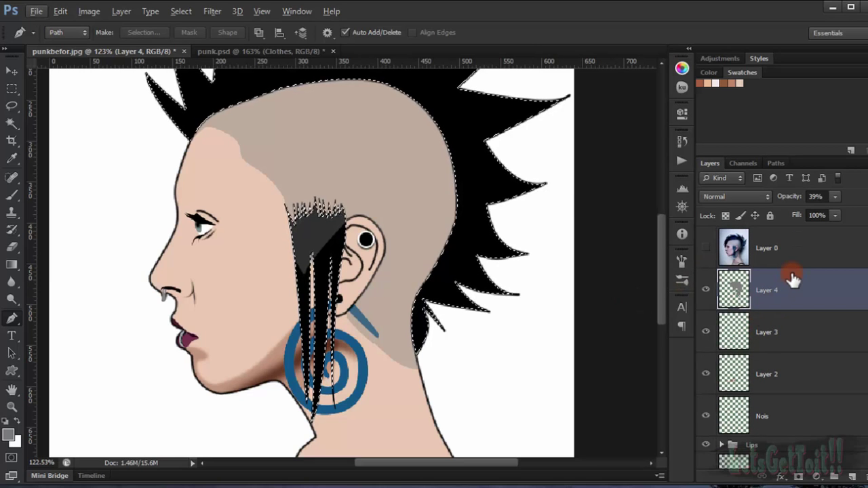
pyautogui.press('Delete')
pyautogui.hotkey('ctrl', 'd')
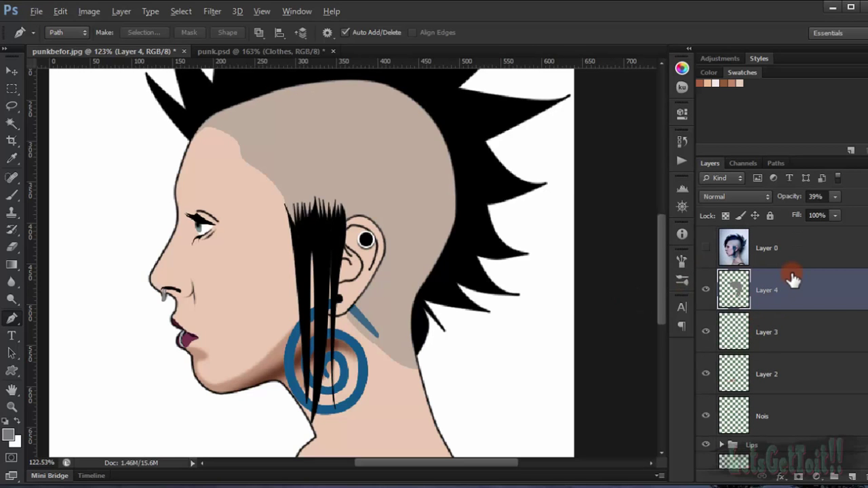
# - Examine the trimmed grey area, show the Layer 0 reference photo, and examine the shading on the back of the head and neck
pyautogui.scroll(-5, 249, 168)
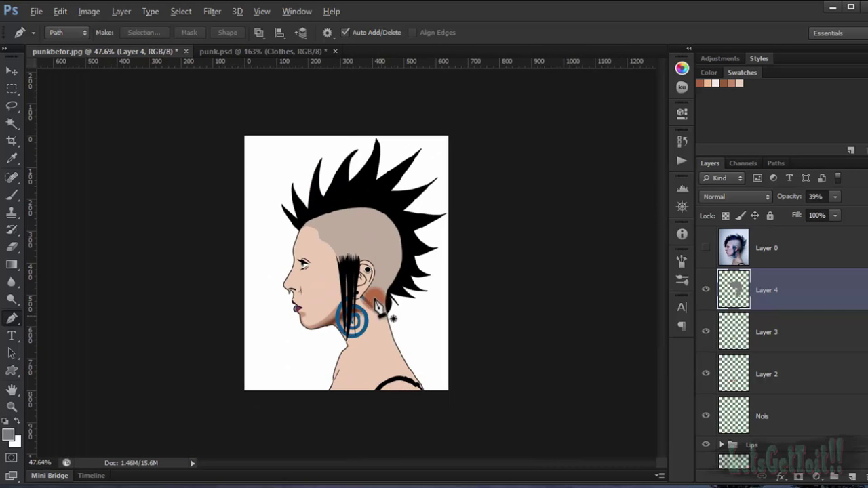
pyautogui.scroll(3, 400, 322)
pyautogui.scroll(3, 404, 329)
pyautogui.scroll(-4, 375, 234)
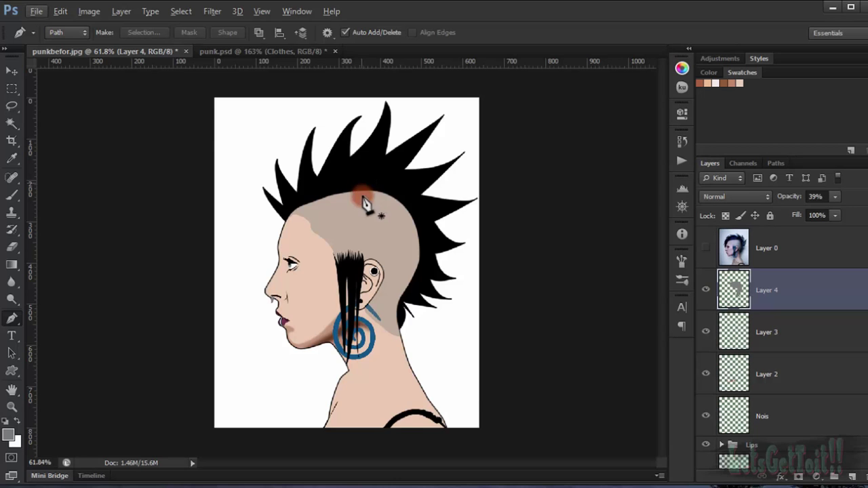
pyautogui.scroll(3, 407, 301)
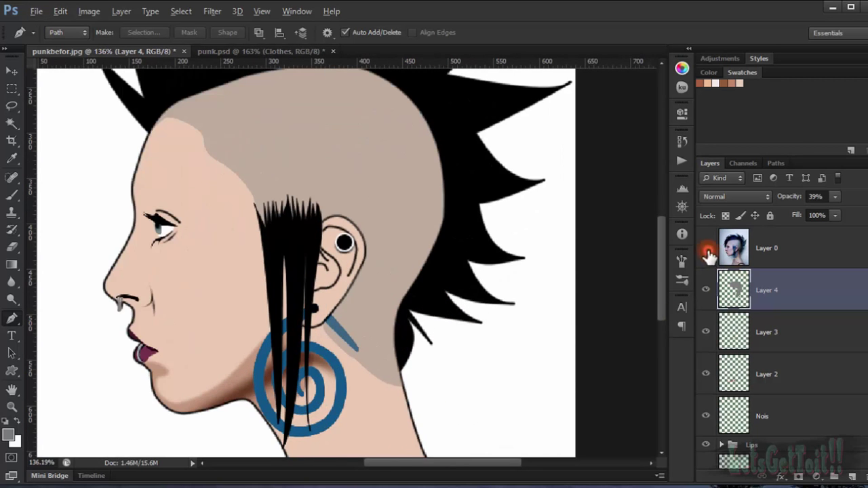
pyautogui.click(706, 248)
pyautogui.scroll(2, 409, 229)
pyautogui.scroll(-3, 406, 246)
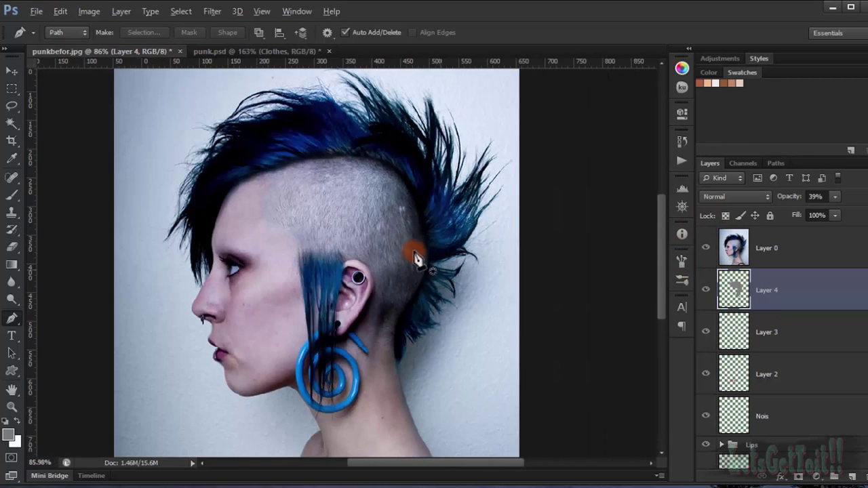
pyautogui.scroll(-1, 415, 258)
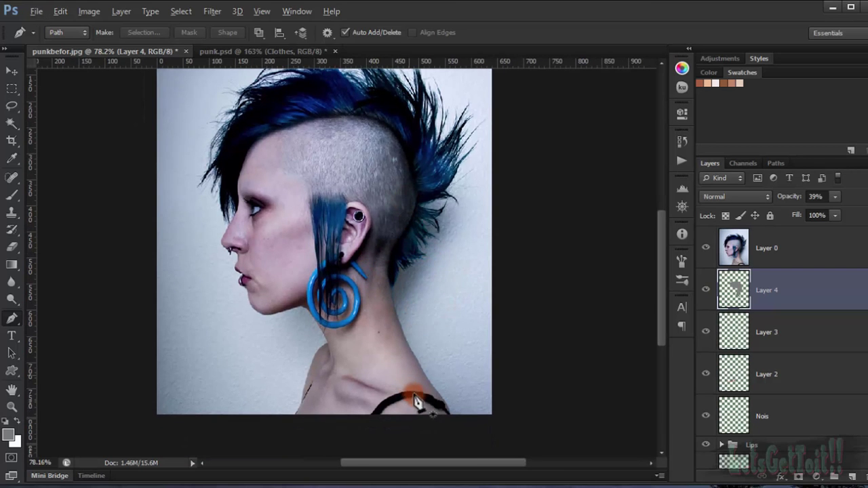
pyautogui.scroll(2, 417, 402)
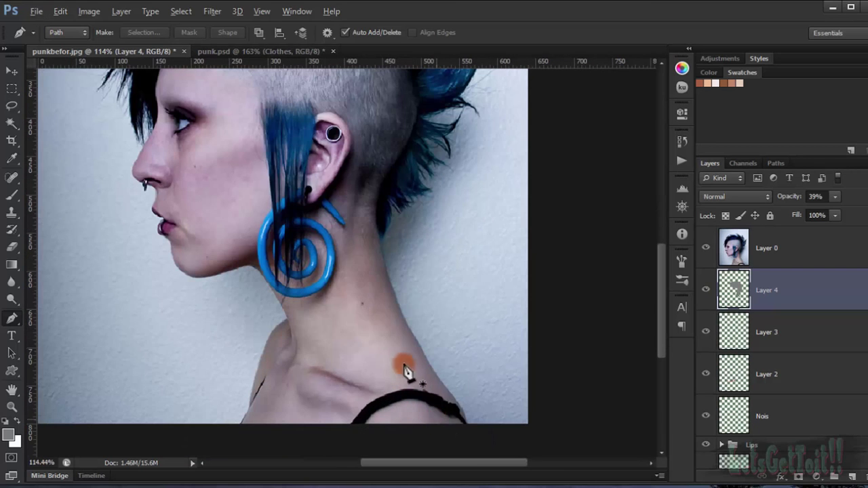
# - Draw a Pen path from below the shoulder up the neck, behind the ear, and around the back and top of the shaved head
pyautogui.click(440, 445)
pyautogui.moveTo(357, 289); pyautogui.dragTo(327, 266)
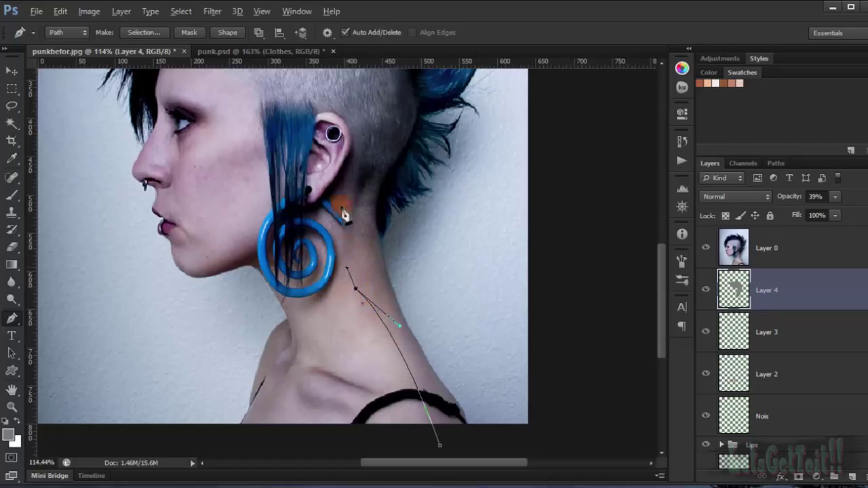
pyautogui.moveTo(368, 141); pyautogui.dragTo(400, 108)
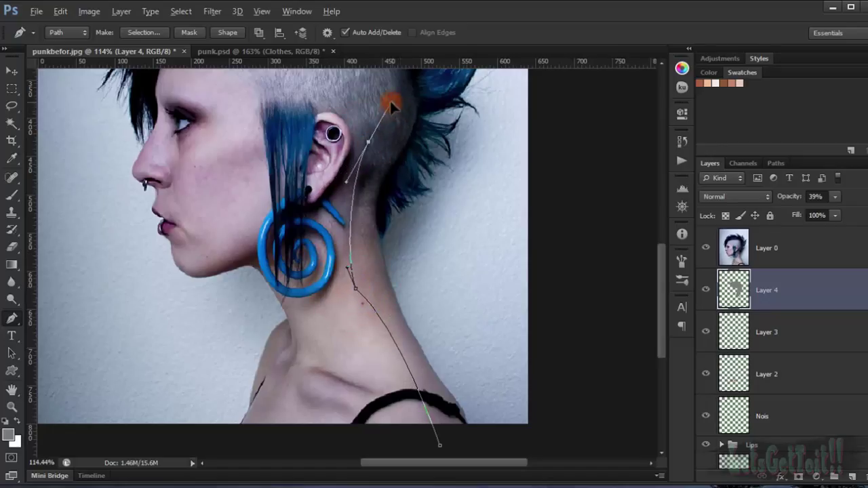
pyautogui.scroll(5, 386, 163)
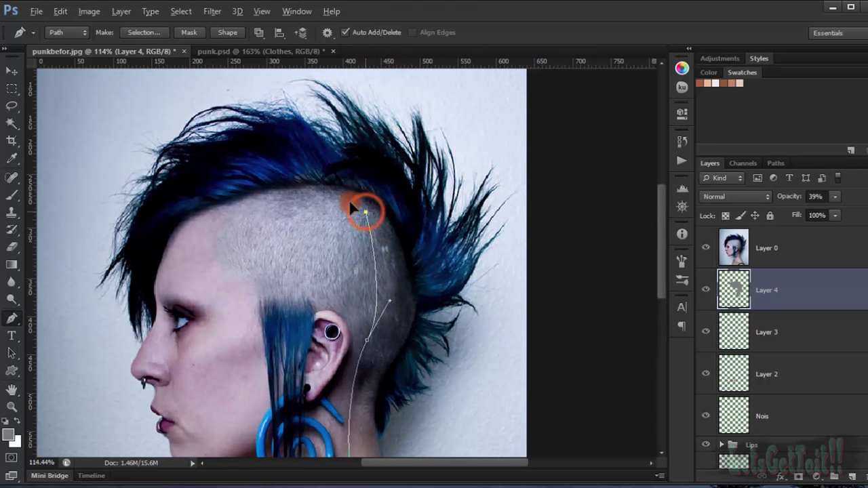
pyautogui.moveTo(351, 204); pyautogui.dragTo(323, 178)
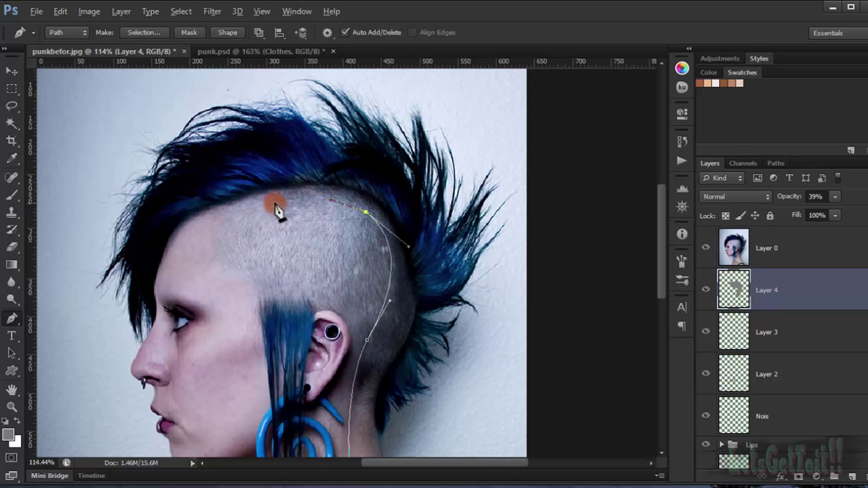
pyautogui.moveTo(271, 200); pyautogui.dragTo(238, 209)
pyautogui.scroll(4, 206, 231)
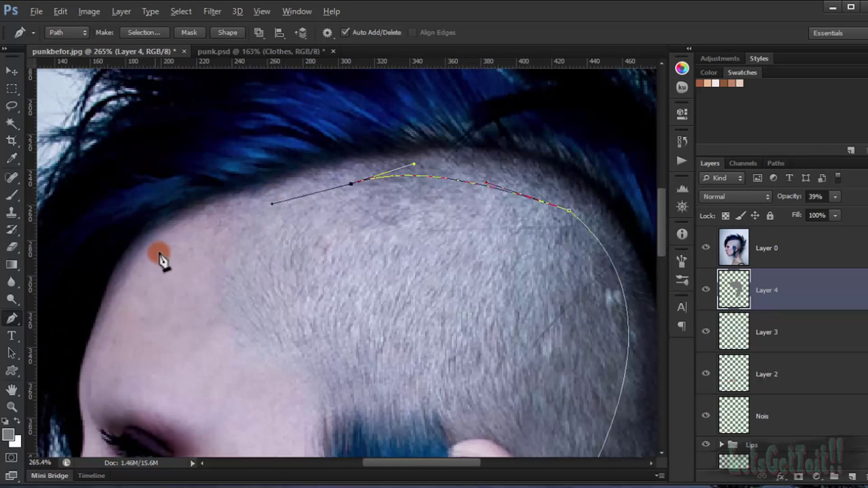
# - Reshape the path's anchor points and curve handles along the upper back of the shaved head to follow the reference photo
pyautogui.moveTo(275, 206); pyautogui.dragTo(279, 195)
pyautogui.click(352, 184)
pyautogui.moveTo(354, 185); pyautogui.dragTo(360, 178)
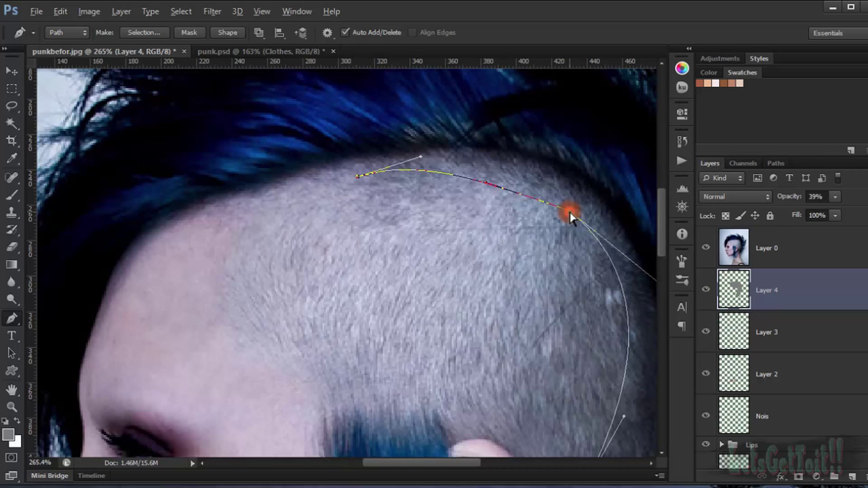
pyautogui.moveTo(617, 249); pyautogui.dragTo(378, 232)
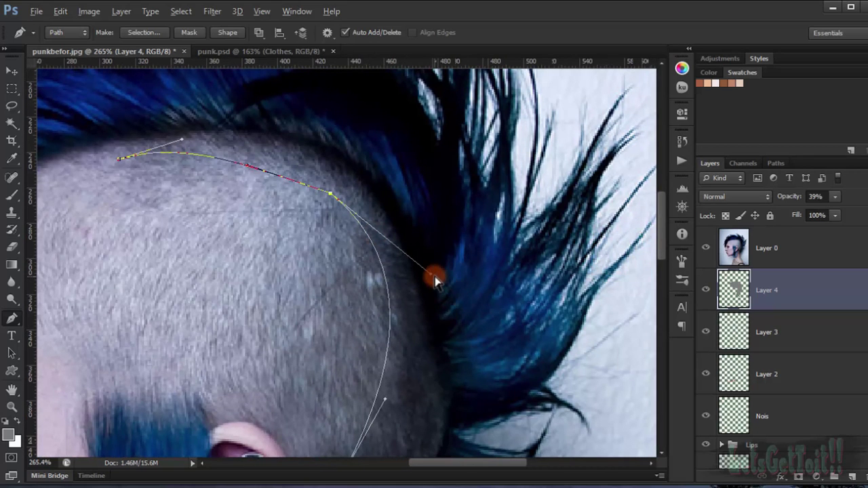
pyautogui.click(329, 194)
pyautogui.moveTo(330, 195); pyautogui.dragTo(436, 294)
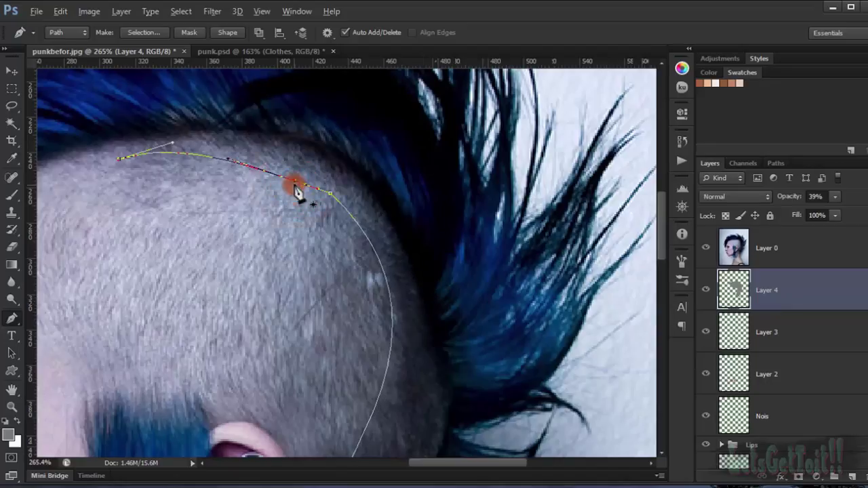
pyautogui.moveTo(294, 187); pyautogui.dragTo(293, 178)
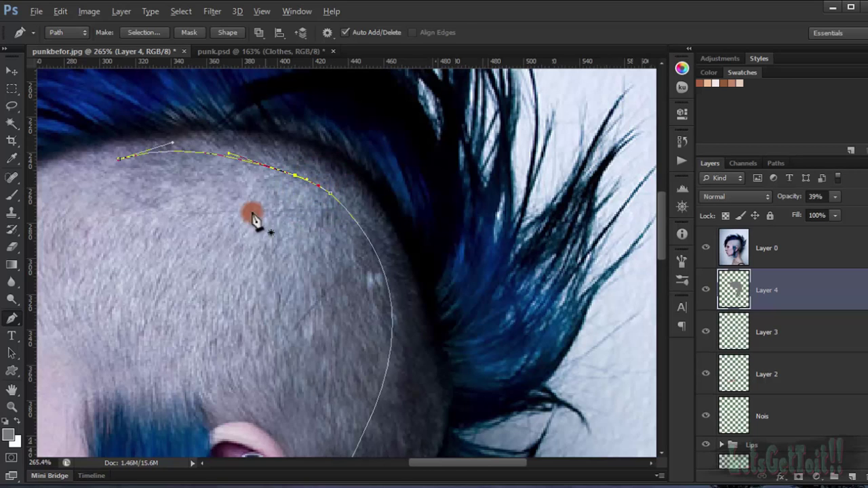
# - Extend the path along the hairline towards the forehead and refine the curve at the top of the shaved area
pyautogui.moveTo(80, 193); pyautogui.dragTo(305, 212)
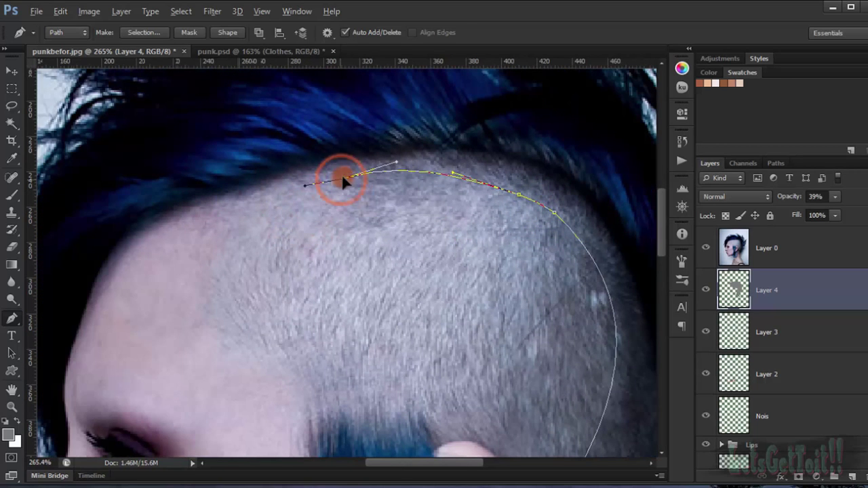
pyautogui.moveTo(215, 207); pyautogui.dragTo(199, 218)
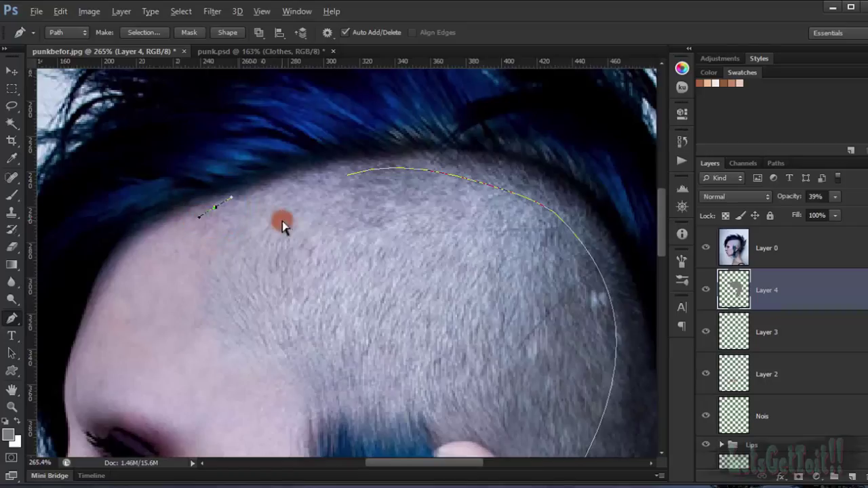
pyautogui.hotkey('ctrl', 'z')
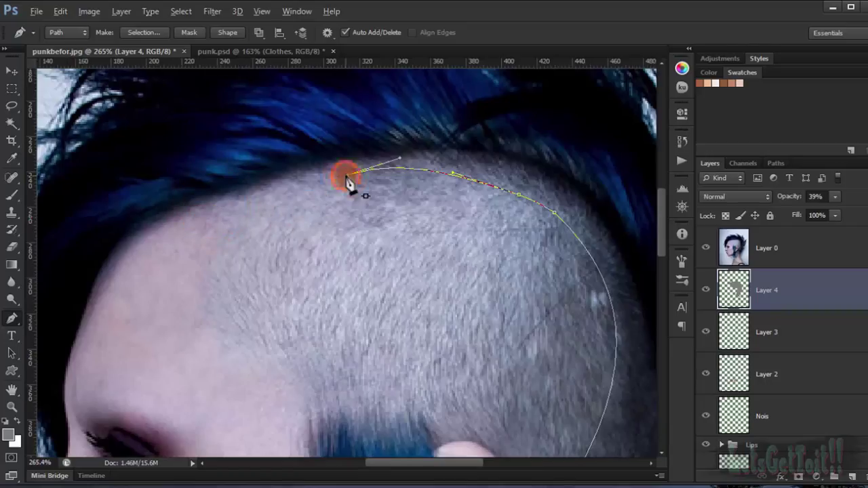
pyautogui.moveTo(239, 200); pyautogui.dragTo(210, 229)
pyautogui.keyDown('ctrl'); pyautogui.click(356, 179); pyautogui.keyUp('ctrl')
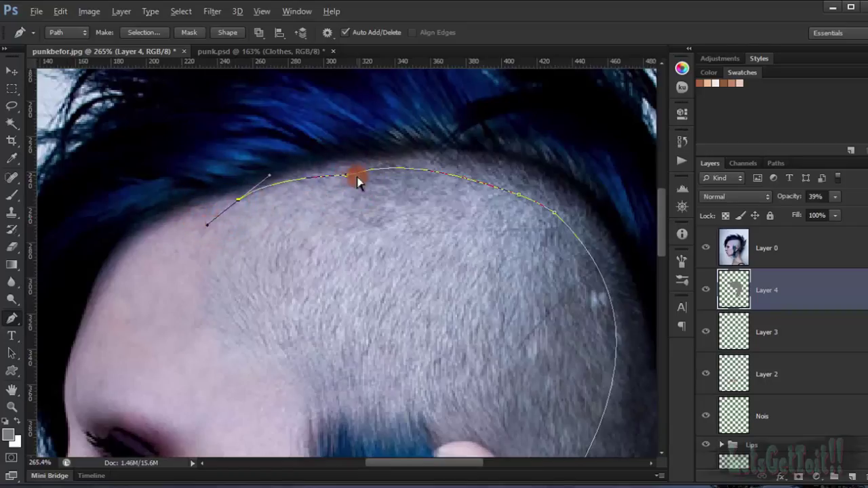
pyautogui.keyDown('ctrl'); pyautogui.click(347, 179); pyautogui.keyUp('ctrl')
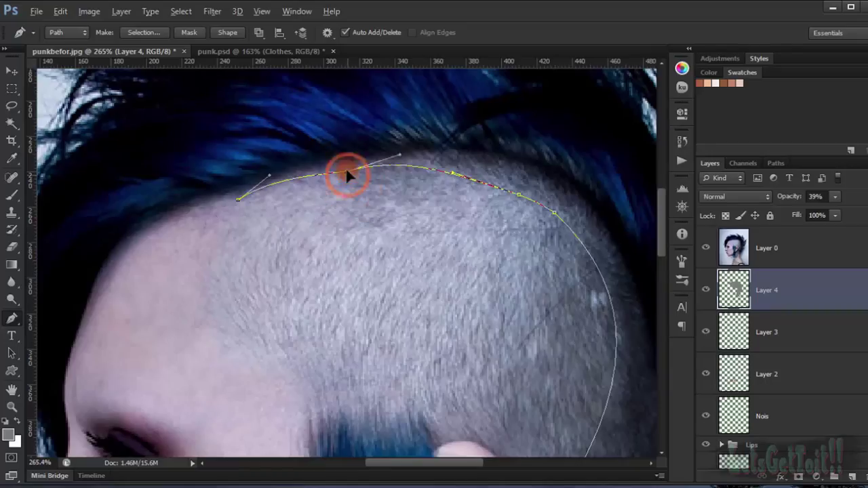
pyautogui.moveTo(347, 171); pyautogui.dragTo(346, 169)
pyautogui.moveTo(400, 155); pyautogui.dragTo(401, 161)
# - Continue the path along the front hairline and down the edge of the forehead, smoothing its curves
pyautogui.moveTo(150, 234); pyautogui.dragTo(139, 243)
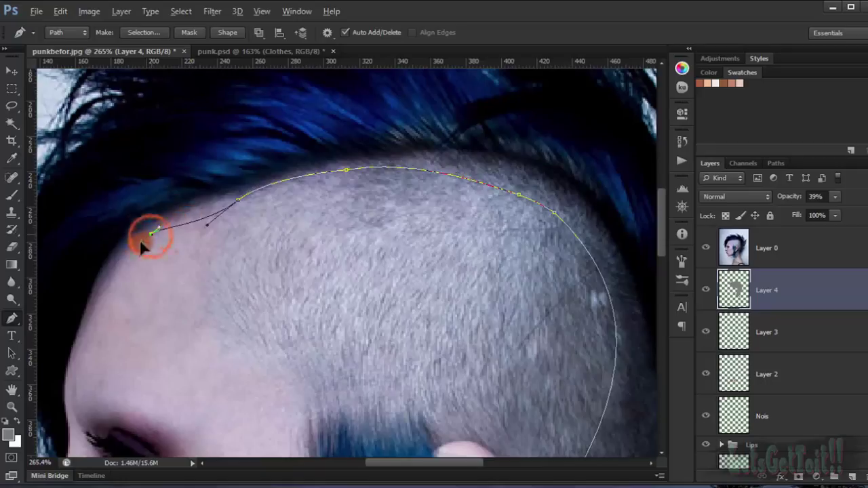
pyautogui.moveTo(211, 226); pyautogui.dragTo(202, 217)
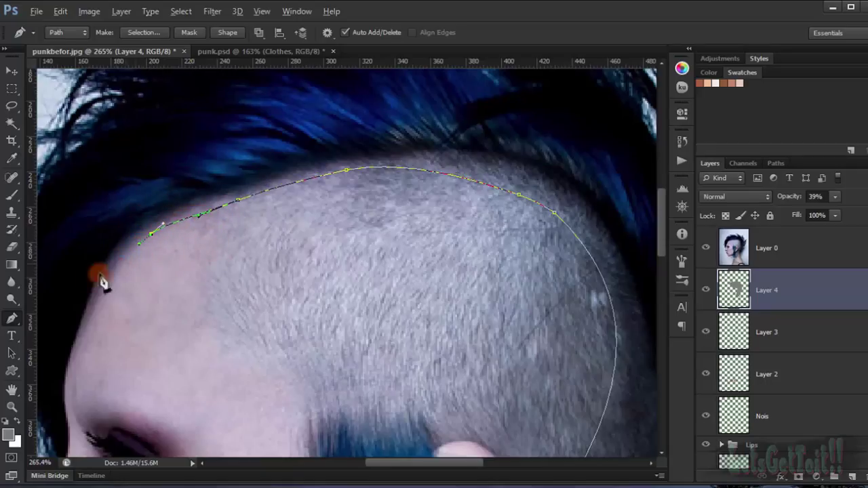
pyautogui.moveTo(133, 297); pyautogui.dragTo(293, 220)
pyautogui.moveTo(228, 285); pyautogui.dragTo(230, 255)
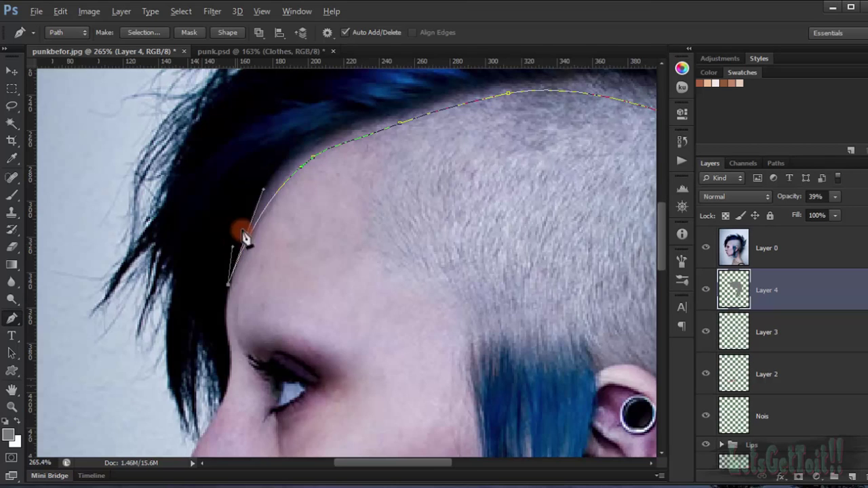
# - Close the path by returning over the mohawk, behind the head and neck, and below the shoulder to the starting point
pyautogui.scroll(-5, 251, 184)
pyautogui.moveTo(440, 177); pyautogui.dragTo(365, 253)
pyautogui.moveTo(338, 202); pyautogui.dragTo(539, 213)
pyautogui.moveTo(427, 270); pyautogui.dragTo(348, 199)
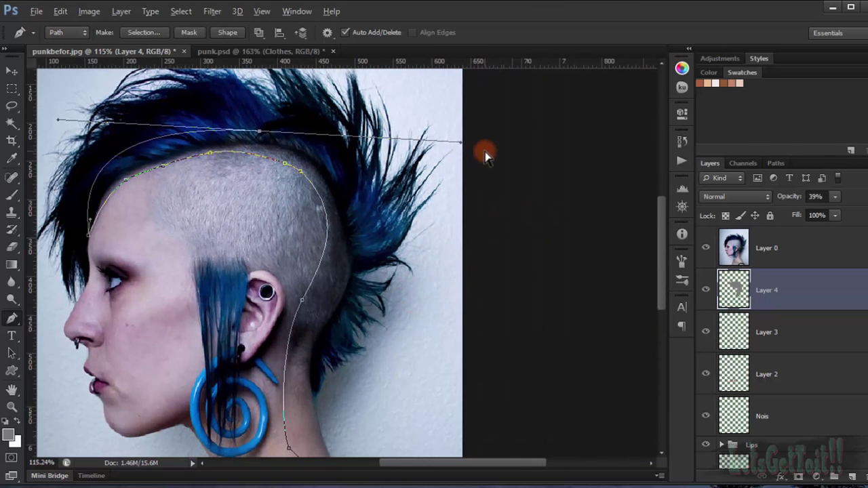
pyautogui.moveTo(462, 143); pyautogui.dragTo(334, 146)
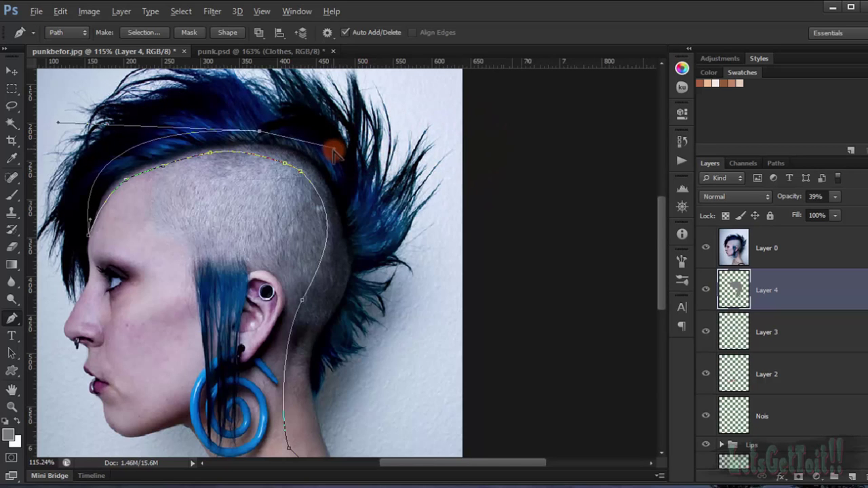
pyautogui.moveTo(360, 218); pyautogui.dragTo(362, 242)
pyautogui.moveTo(369, 271); pyautogui.dragTo(401, 155)
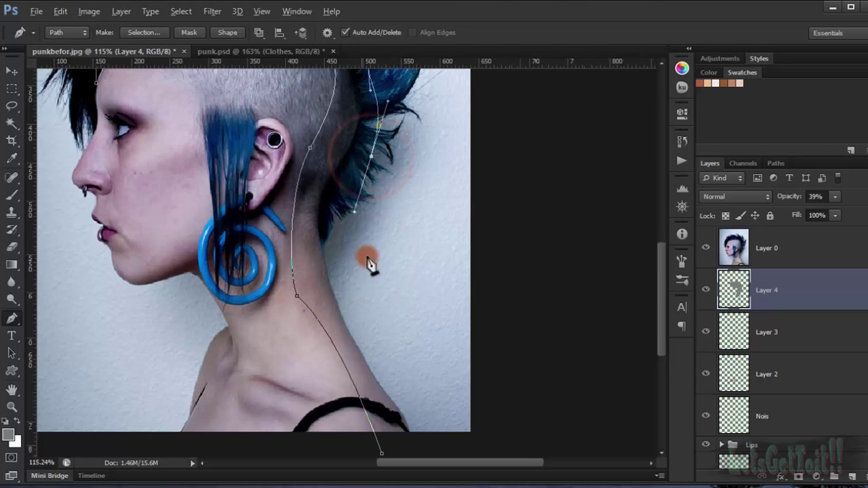
pyautogui.moveTo(368, 258); pyautogui.dragTo(382, 184)
pyautogui.moveTo(394, 271); pyautogui.dragTo(379, 291)
pyautogui.click(349, 279)
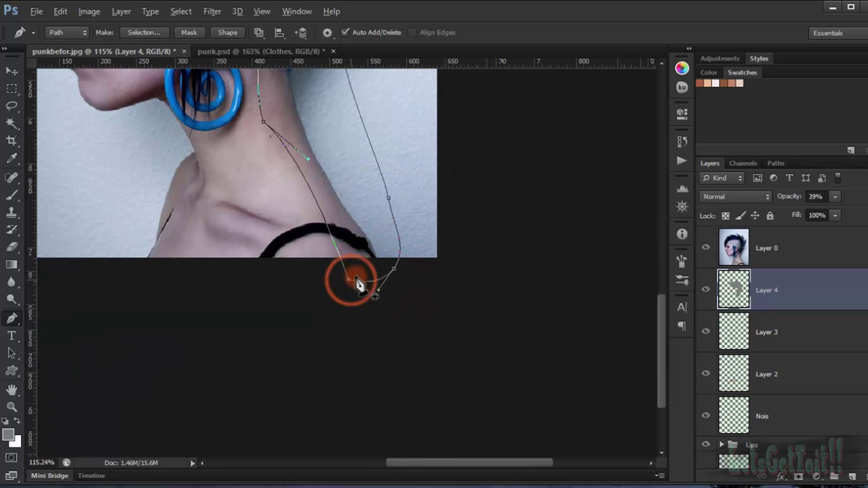
# - Create a new layer above Layer 4 and fill the closed path with black at 100% opacity in Normal mode
pyautogui.scroll(-4, 365, 201)
pyautogui.rightClick(403, 246)
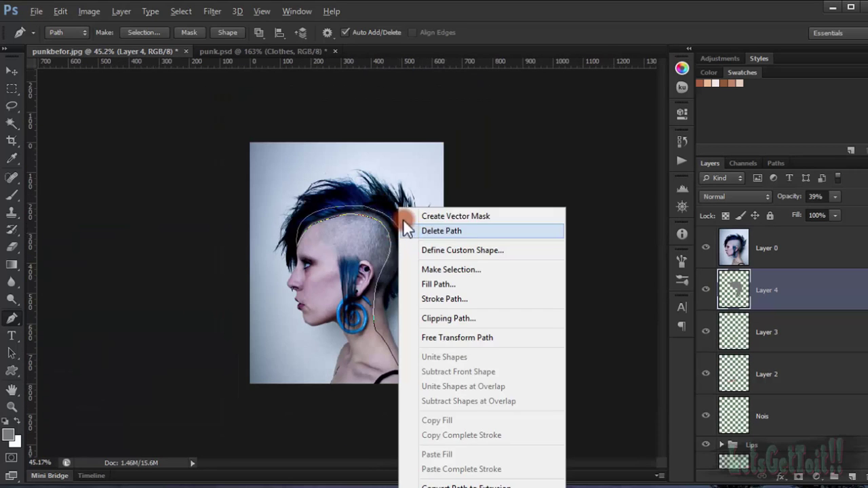
pyautogui.click(536, 142)
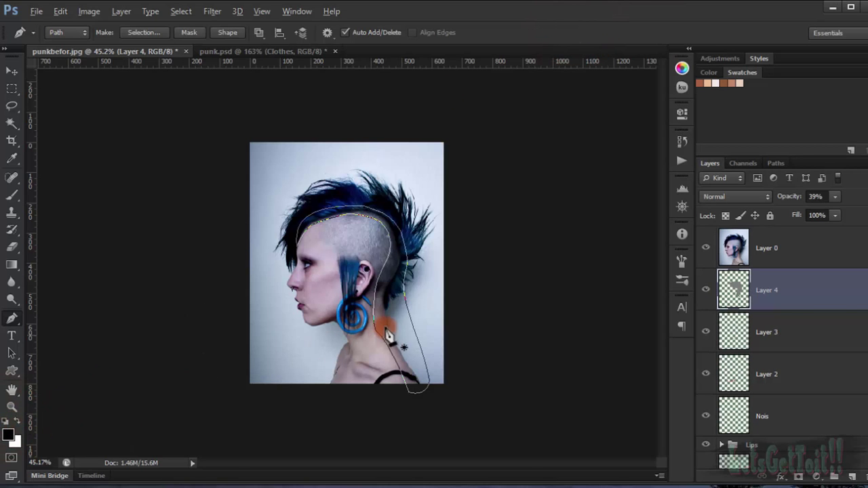
pyautogui.scroll(4, 394, 330)
pyautogui.click(852, 478)
pyautogui.scroll(2, 360, 287)
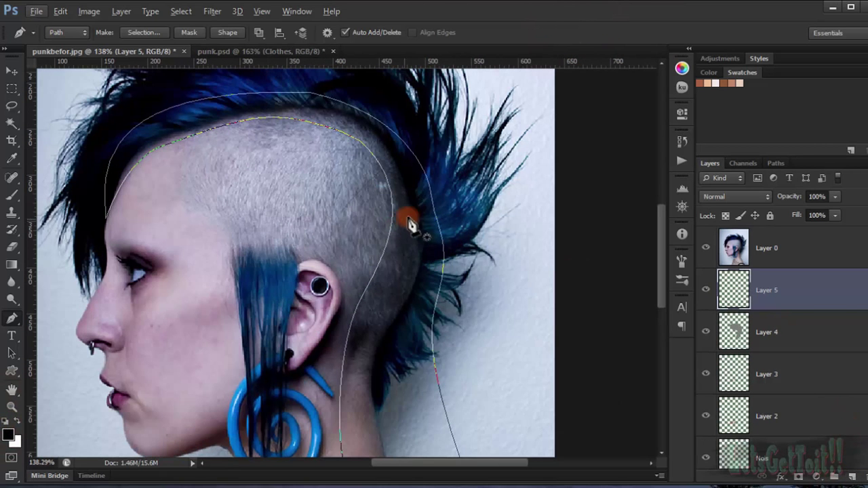
pyautogui.rightClick(411, 185)
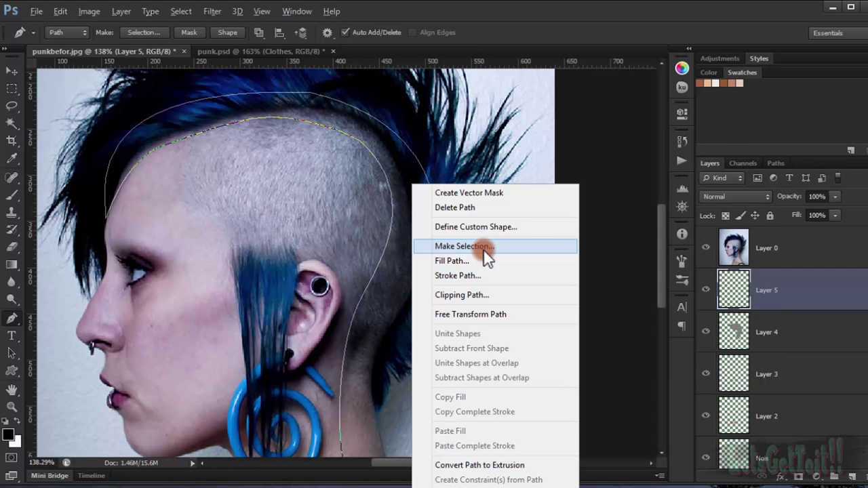
pyautogui.click(471, 264)
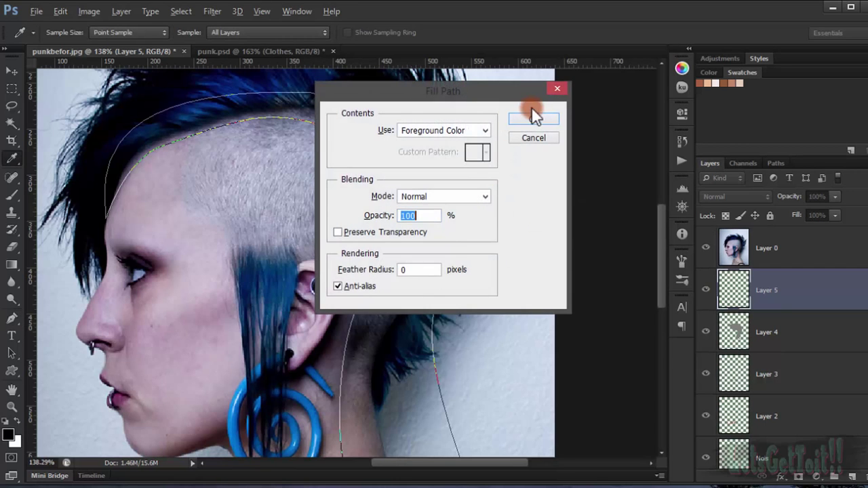
pyautogui.click(535, 117)
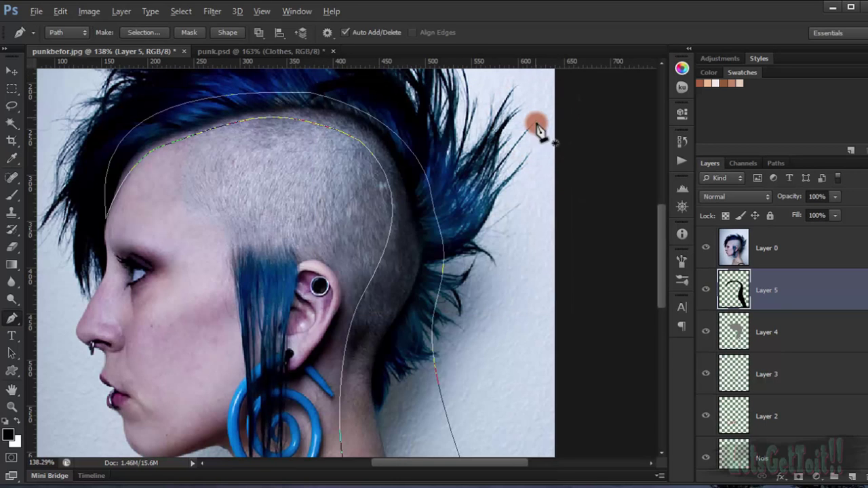
# - Hide the Layer 0 reference photo, dismiss the path outline, and check the black shadow shape on the drawing
pyautogui.click(706, 248)
pyautogui.scroll(-3, 326, 224)
pyautogui.scroll(2, 416, 251)
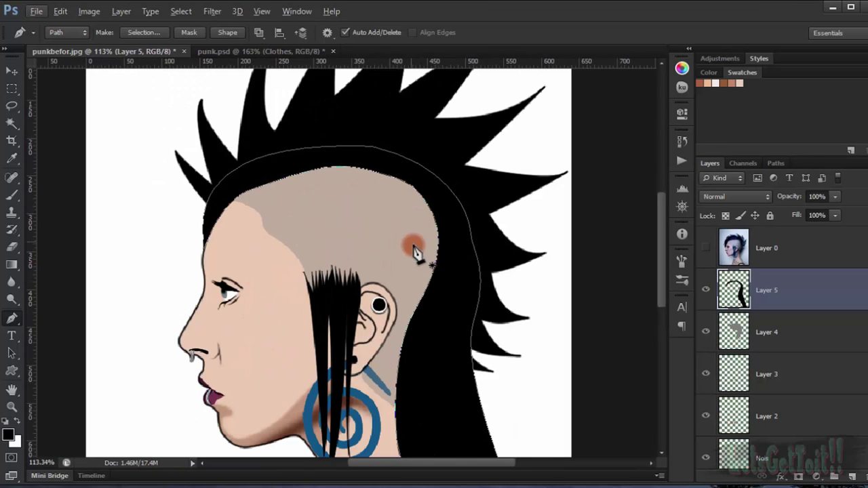
pyautogui.moveTo(416, 251); pyautogui.dragTo(244, 209)
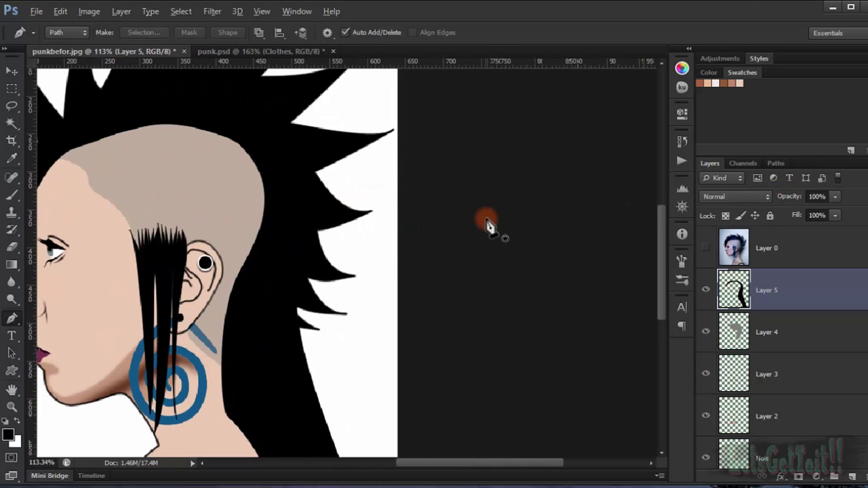
pyautogui.scroll(-3, 369, 242)
pyautogui.scroll(2, 414, 291)
pyautogui.scroll(3, 414, 290)
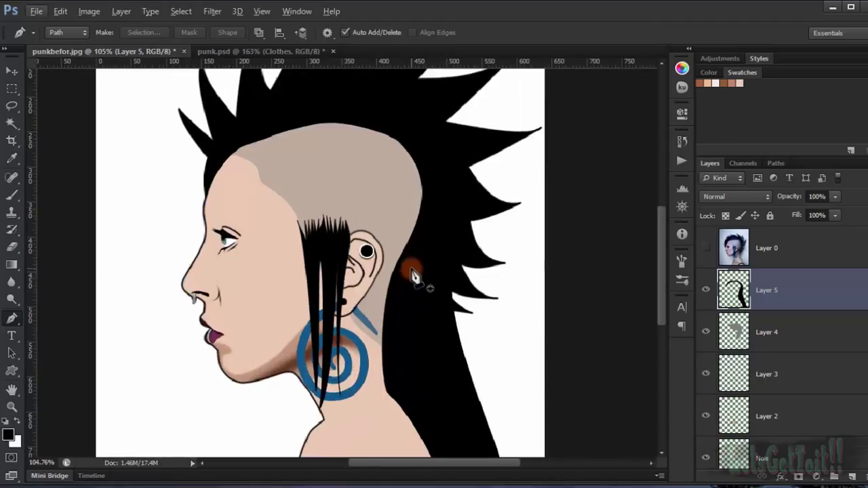
# - Set Layer 5's opacity to 73% and apply a Gaussian Blur with a 4.4-pixel radius to its shadow shape
pyautogui.moveTo(798, 200); pyautogui.dragTo(781, 200)
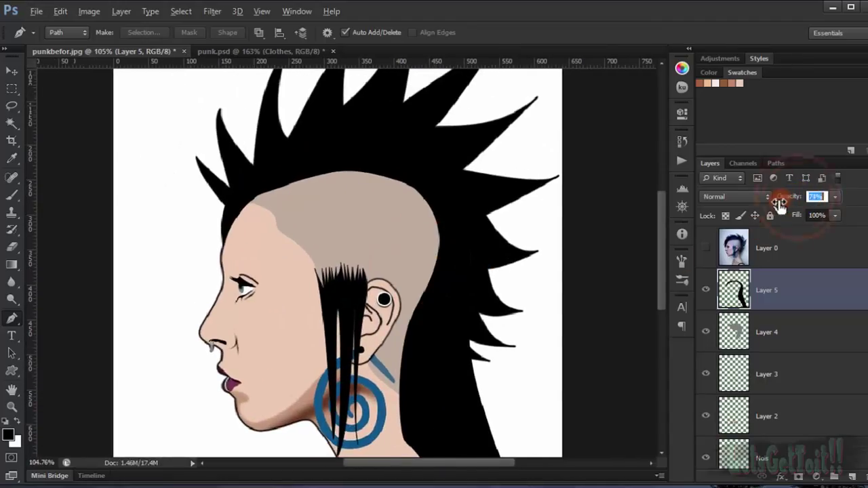
pyautogui.click(212, 12)
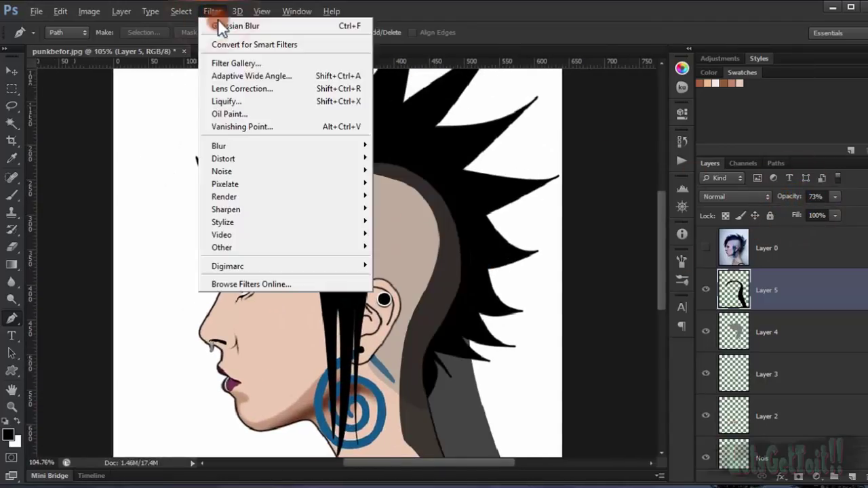
pyautogui.moveTo(359, 145)
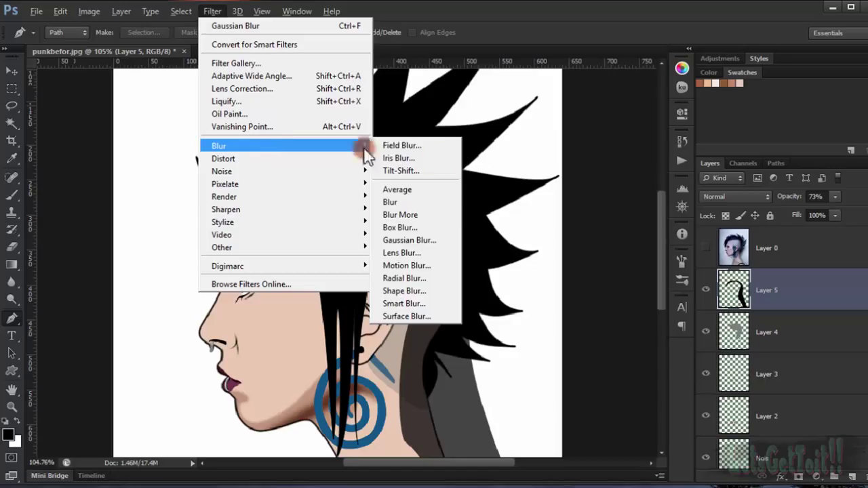
pyautogui.click(412, 241)
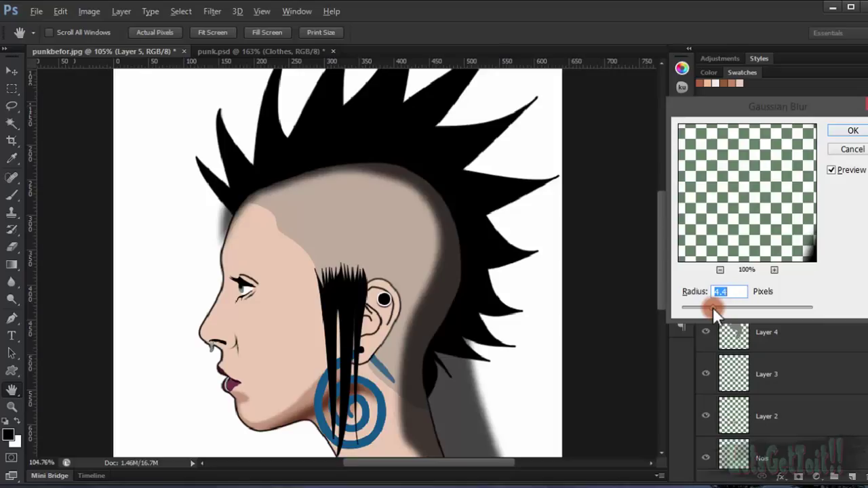
pyautogui.click(854, 131)
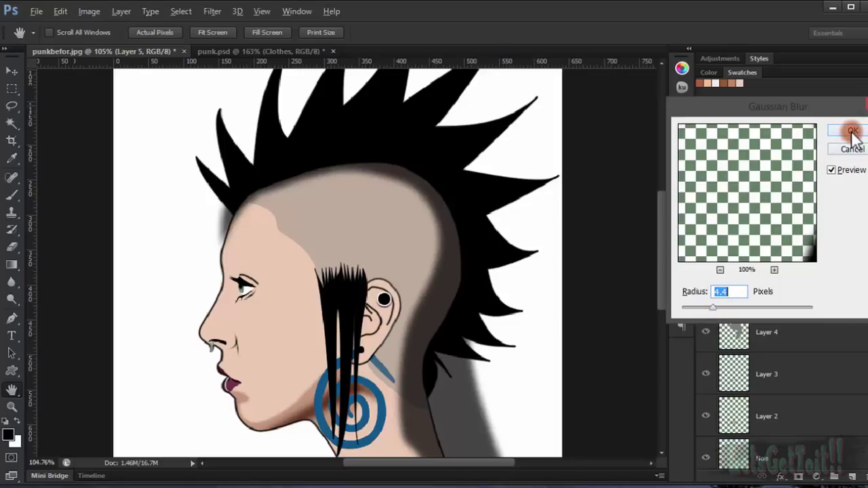
# - Apply a Gaussian Blur with a 7.6-pixel radius to Layer 5's shadow and delete the parts outside the Skin layer's outline
pyautogui.moveTo(709, 309); pyautogui.dragTo(726, 308)
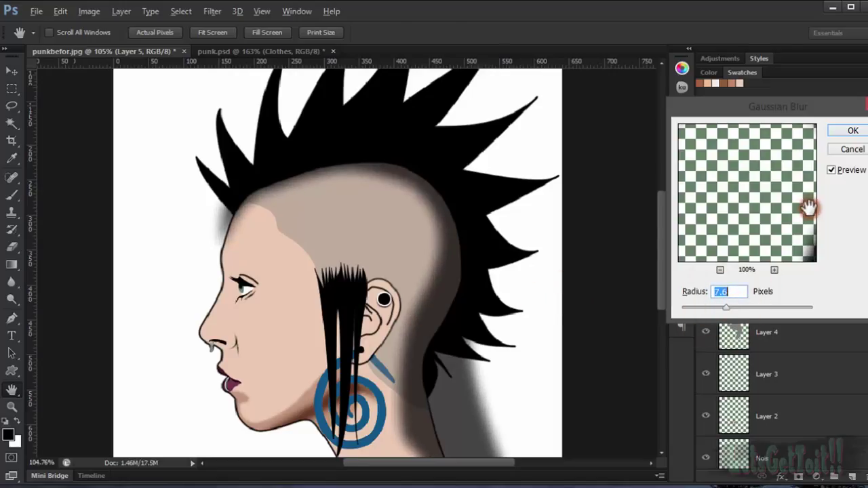
pyautogui.press('Return')
pyautogui.moveTo(511, 265); pyautogui.dragTo(402, 112)
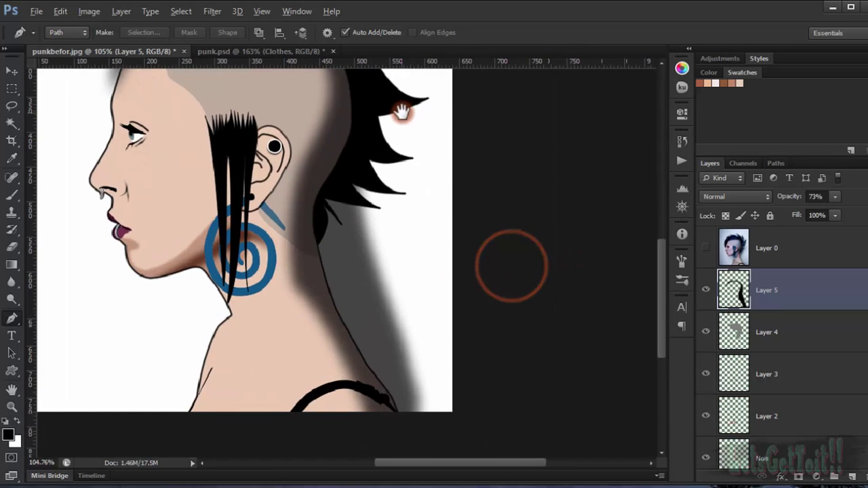
pyautogui.scroll(-8, 775, 403)
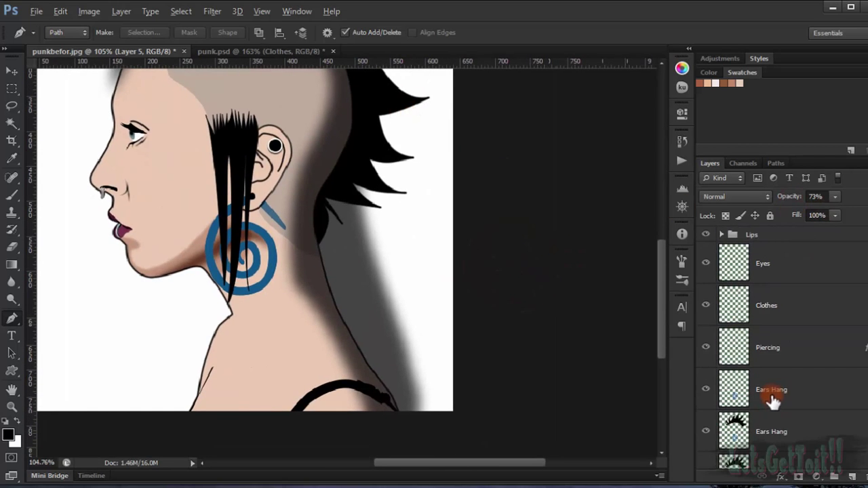
pyautogui.keyDown('ctrl'); pyautogui.click(747, 398); pyautogui.keyUp('ctrl')
pyautogui.scroll(8, 762, 287)
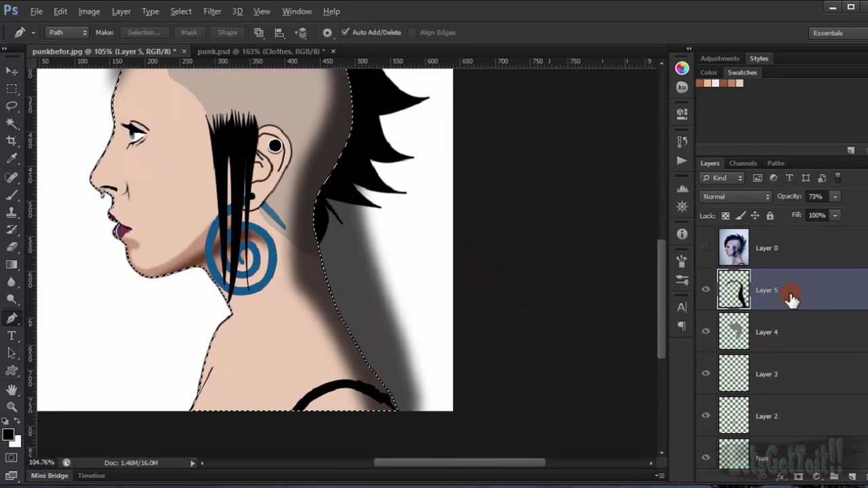
pyautogui.hotkey('ctrl', 'shift', 'i')
pyautogui.press('Delete')
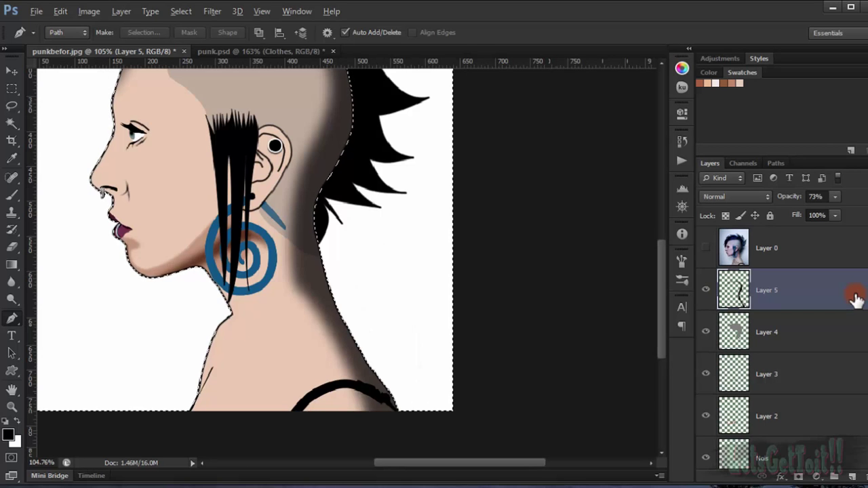
pyautogui.moveTo(403, 188); pyautogui.dragTo(492, 322)
pyautogui.hotkey('ctrl', 'd')
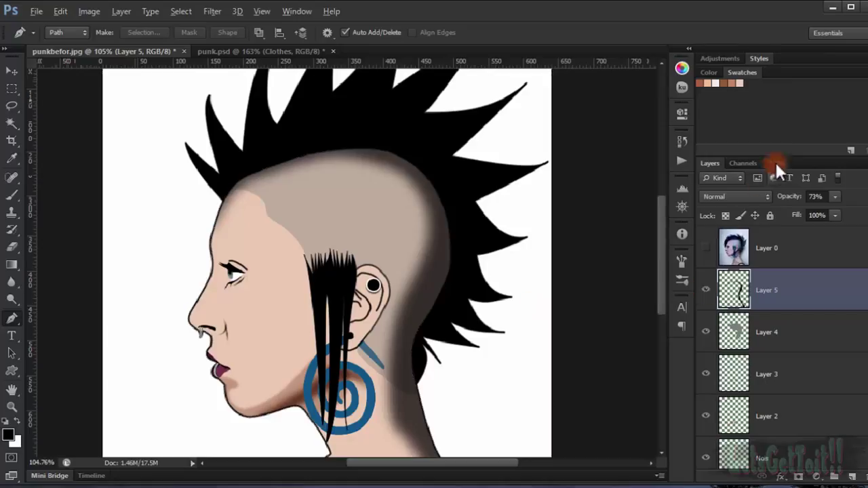
# - Reduce Layer 5's opacity to 30% and check the head and neck shadow on the whole portrait
pyautogui.moveTo(795, 203); pyautogui.dragTo(765, 203)
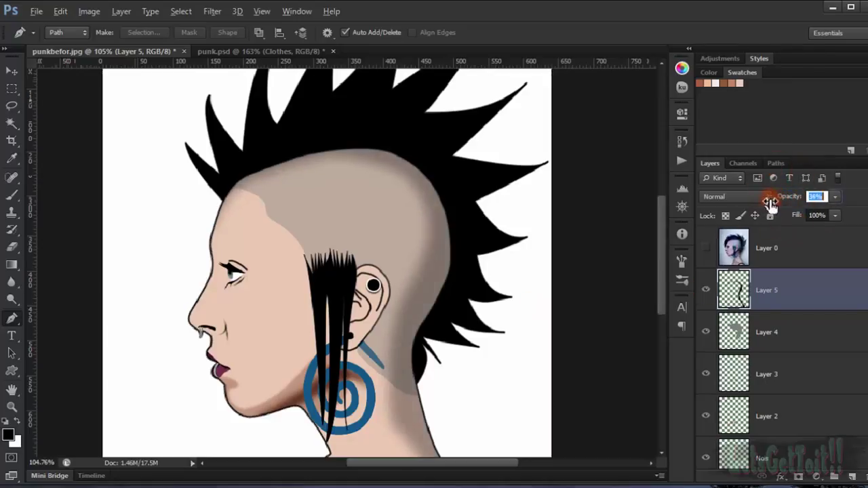
pyautogui.moveTo(433, 308); pyautogui.dragTo(404, 174)
pyautogui.scroll(-9, 413, 184)
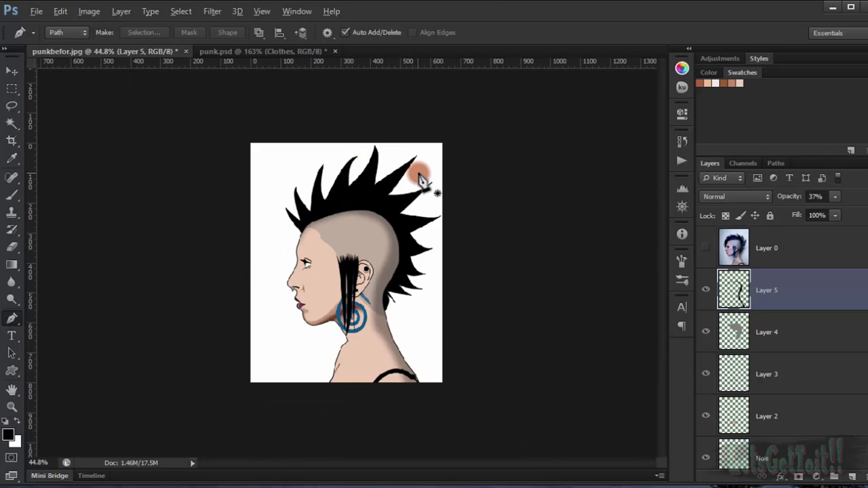
pyautogui.scroll(6, 405, 375)
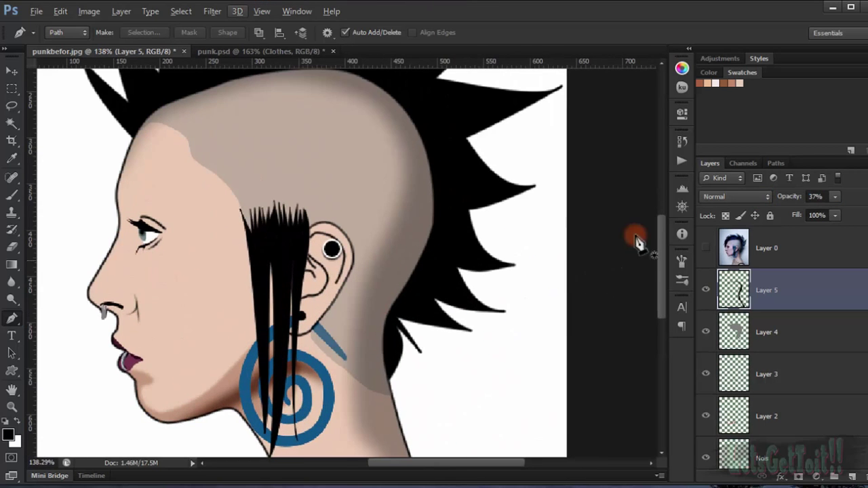
pyautogui.moveTo(789, 195); pyautogui.dragTo(784, 199)
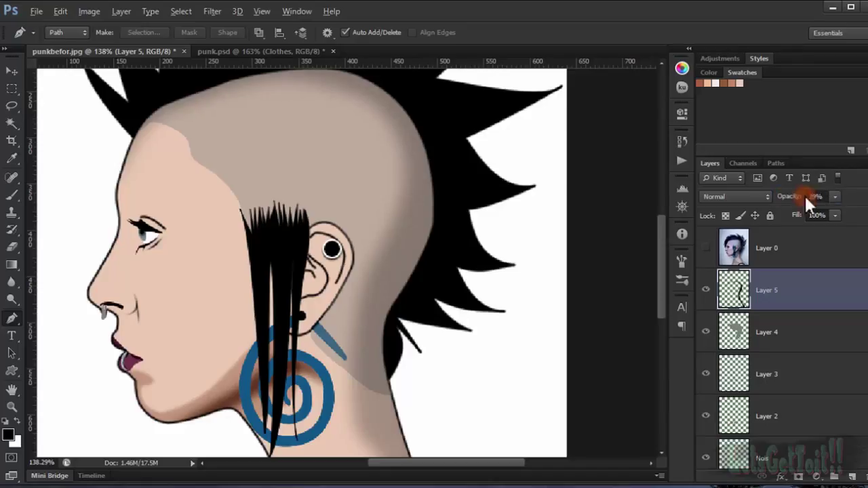
pyautogui.moveTo(805, 194); pyautogui.dragTo(797, 187)
pyautogui.scroll(-6, 319, 168)
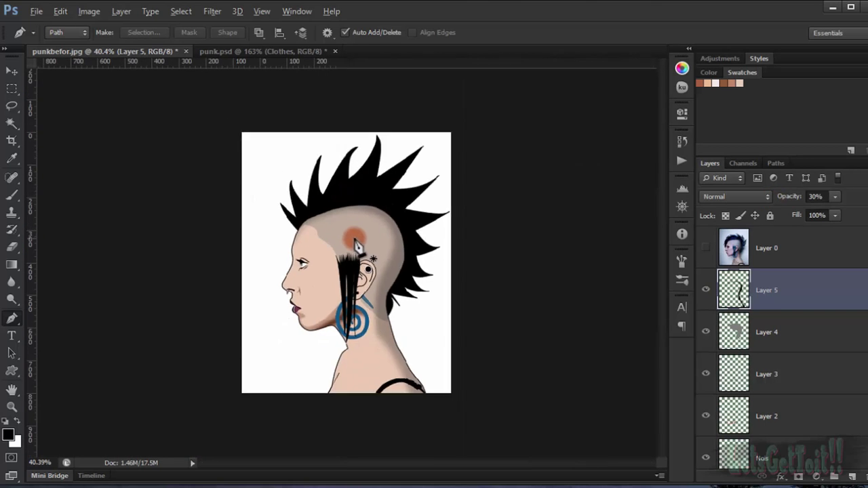
pyautogui.scroll(-1, 358, 246)
pyautogui.scroll(3, 397, 325)
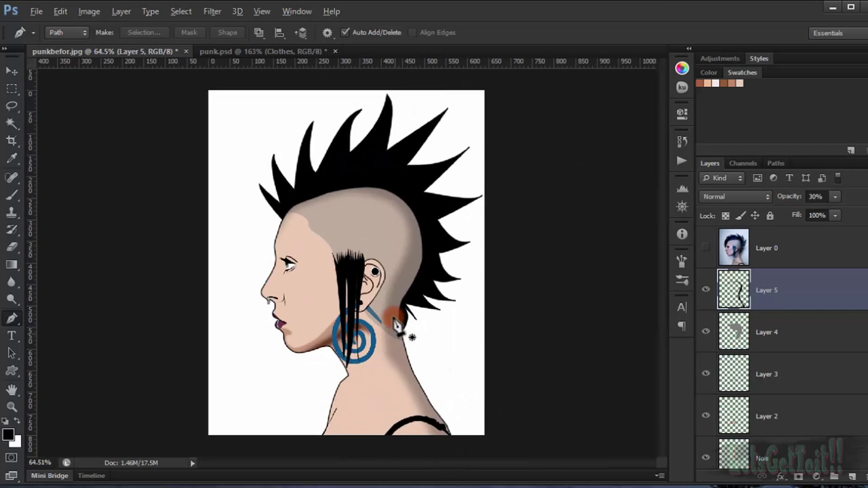
pyautogui.scroll(4, 396, 322)
# - Show the Layer 0 reference photo again and examine the shading around the nose
pyautogui.moveTo(421, 349); pyautogui.dragTo(367, 193)
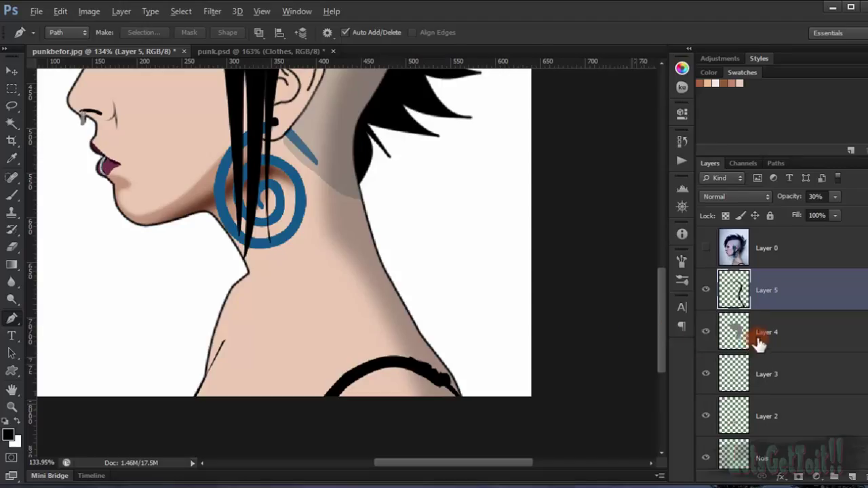
pyautogui.scroll(-5, 759, 346)
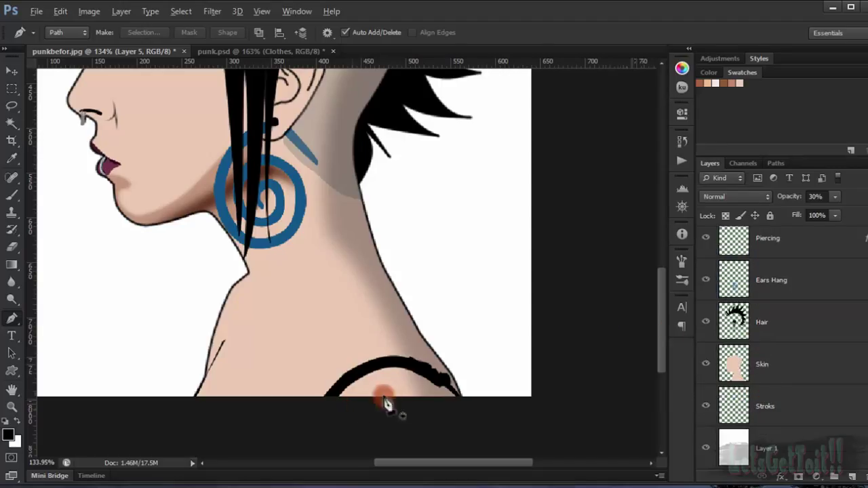
pyautogui.scroll(5, 411, 362)
pyautogui.hscroll(-2, 411, 362)
pyautogui.scroll(5, 745, 303)
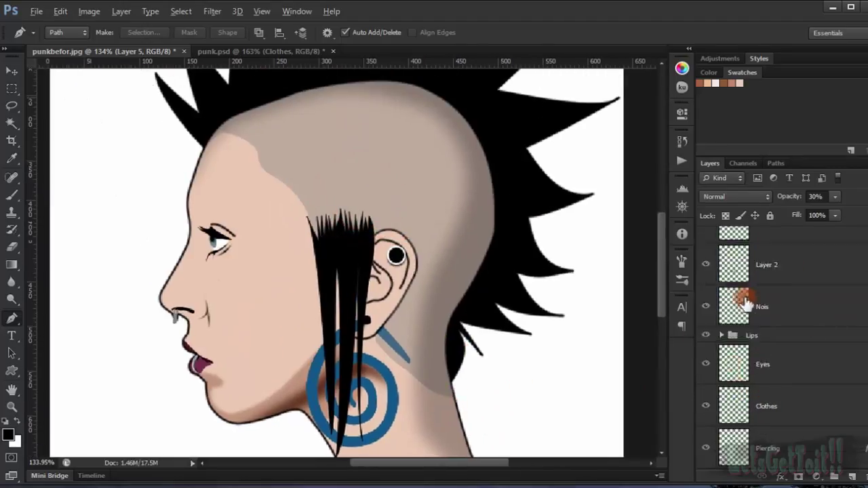
pyautogui.scroll(4, 745, 303)
pyautogui.click(707, 251)
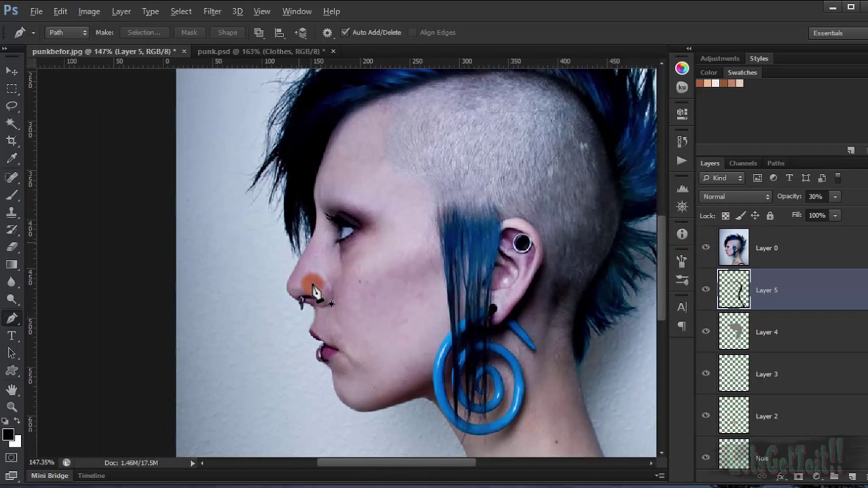
pyautogui.scroll(6, 355, 296)
pyautogui.scroll(2, 226, 285)
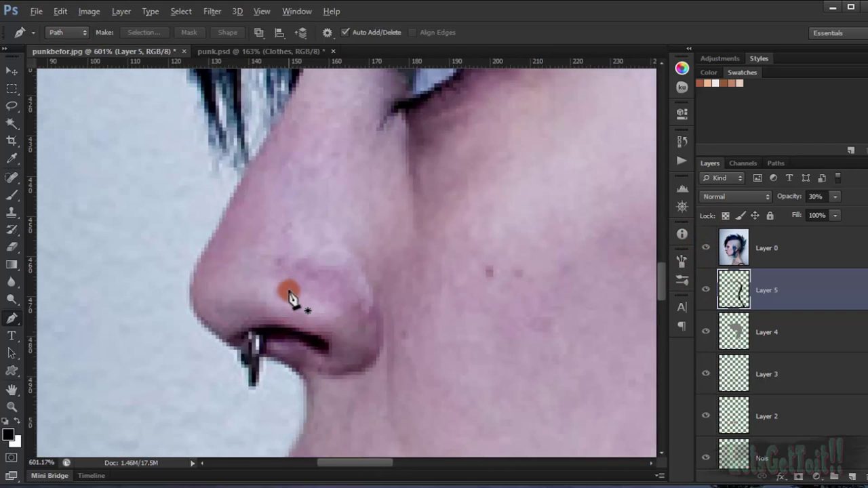
# - Trace the upper part of the nose shadow with a Pen path, from the nose tip above the nostril to the top of the nostril wing
pyautogui.scroll(1, 291, 291)
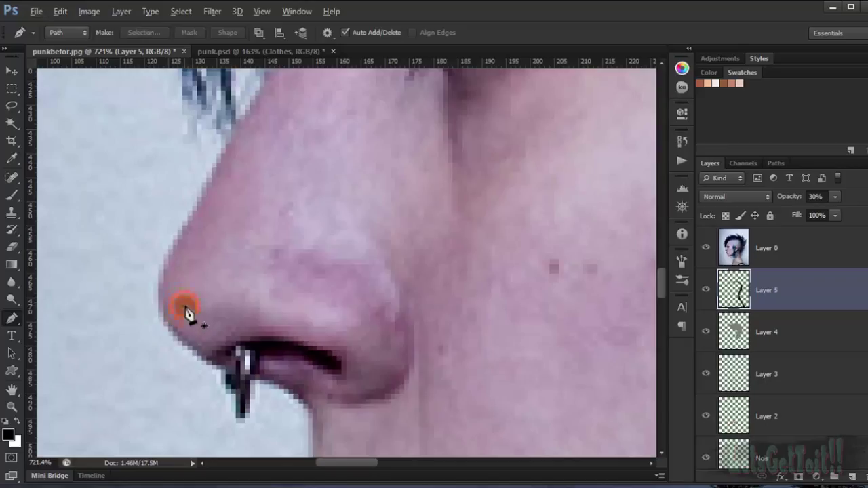
pyautogui.moveTo(183, 307); pyautogui.dragTo(200, 307)
pyautogui.moveTo(352, 342); pyautogui.dragTo(334, 304)
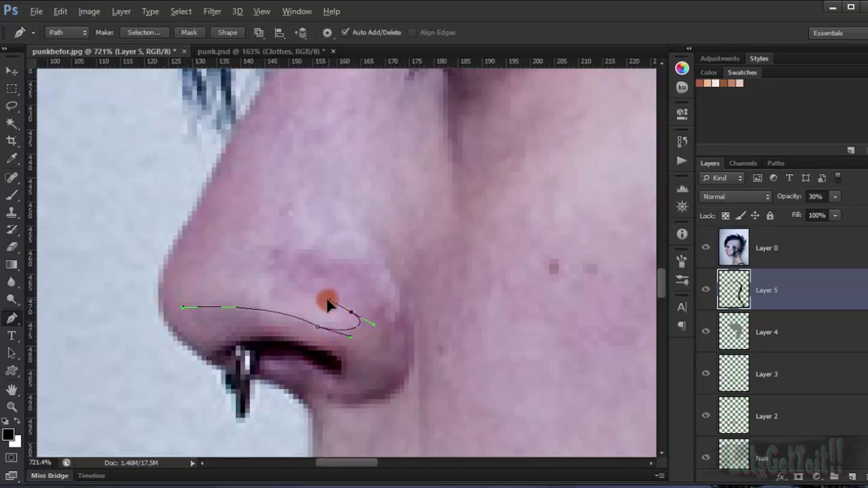
pyautogui.click(272, 292)
pyautogui.moveTo(269, 244); pyautogui.dragTo(384, 266)
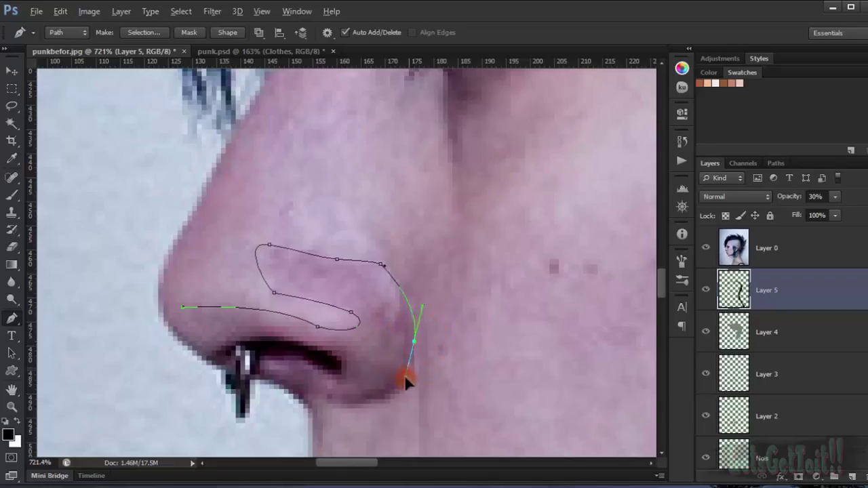
# - Continue the path around the nostril wing and along the nostril opening, and close it at the nose tip
pyautogui.moveTo(406, 377); pyautogui.dragTo(332, 405)
pyautogui.moveTo(268, 379); pyautogui.dragTo(289, 353)
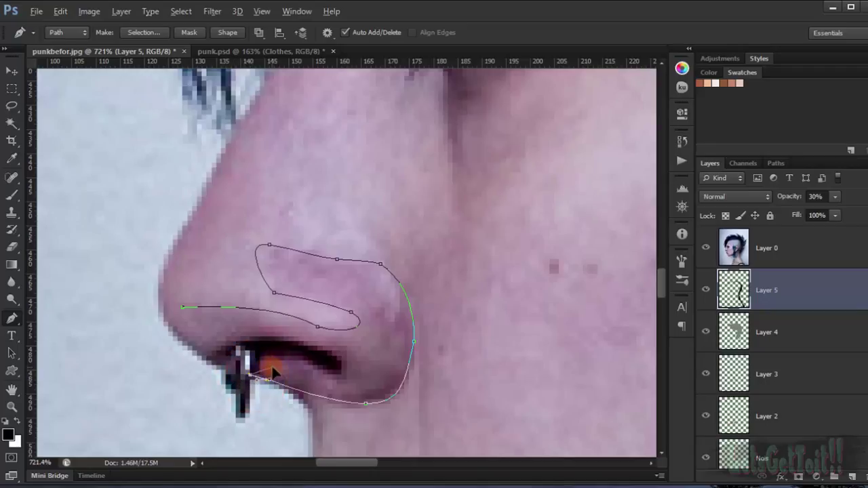
pyautogui.moveTo(289, 355); pyautogui.dragTo(316, 346)
pyautogui.moveTo(226, 346); pyautogui.dragTo(198, 378)
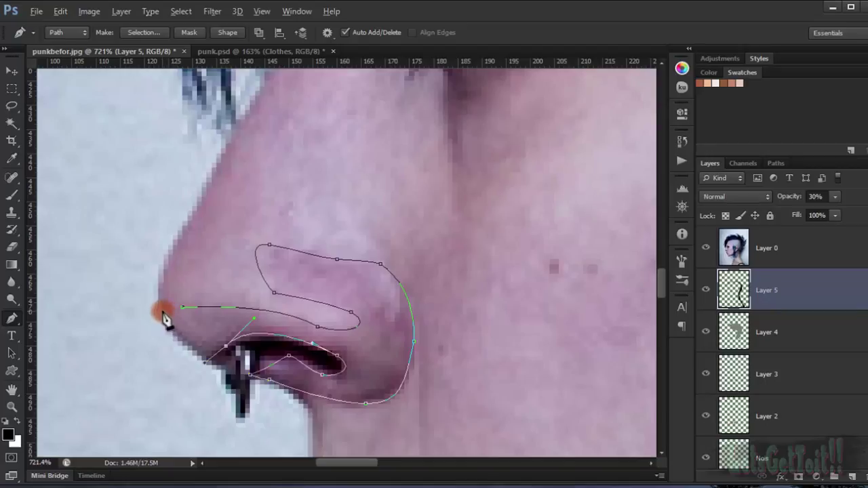
pyautogui.moveTo(155, 270); pyautogui.dragTo(175, 310)
pyautogui.click(185, 308)
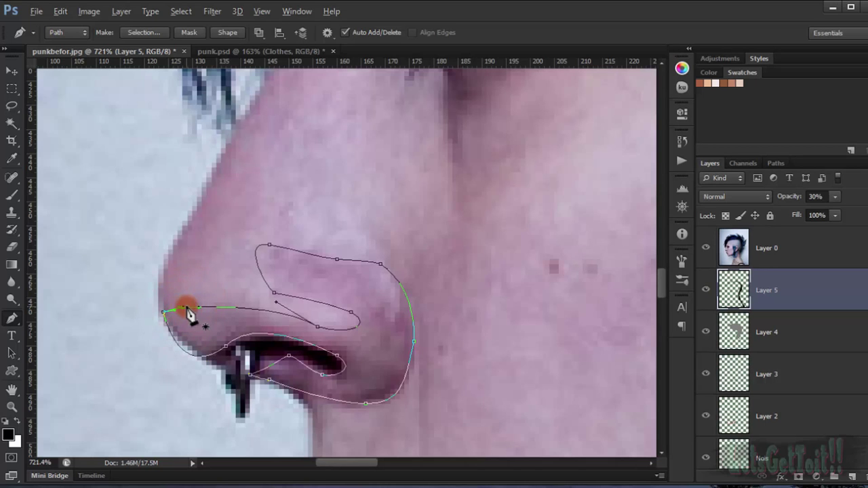
pyautogui.scroll(4, 189, 315)
pyautogui.moveTo(155, 324); pyautogui.dragTo(182, 316)
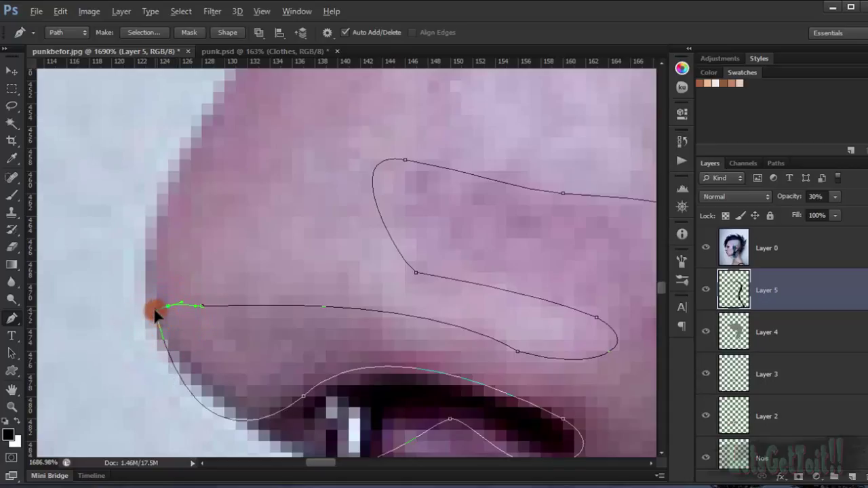
# - Add a new layer above Layer 5 and hide the reference photo on Layer 0
pyautogui.scroll(-4, 230, 330)
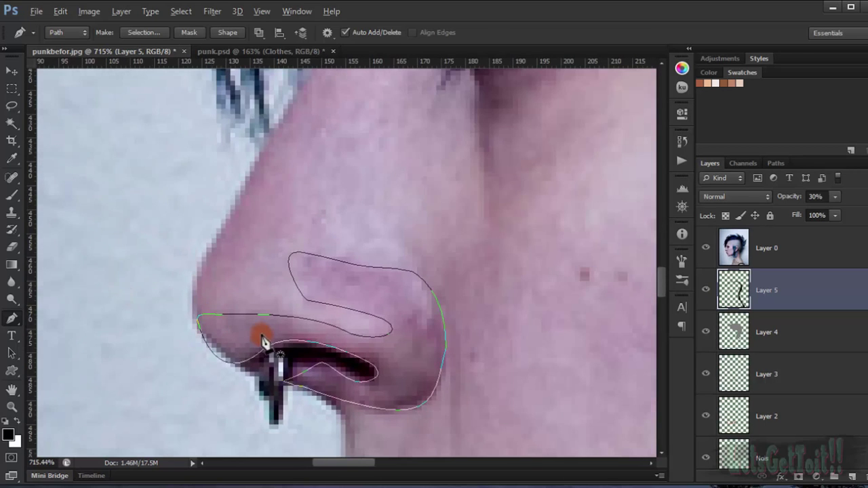
pyautogui.scroll(-5, 262, 333)
pyautogui.scroll(4, 314, 324)
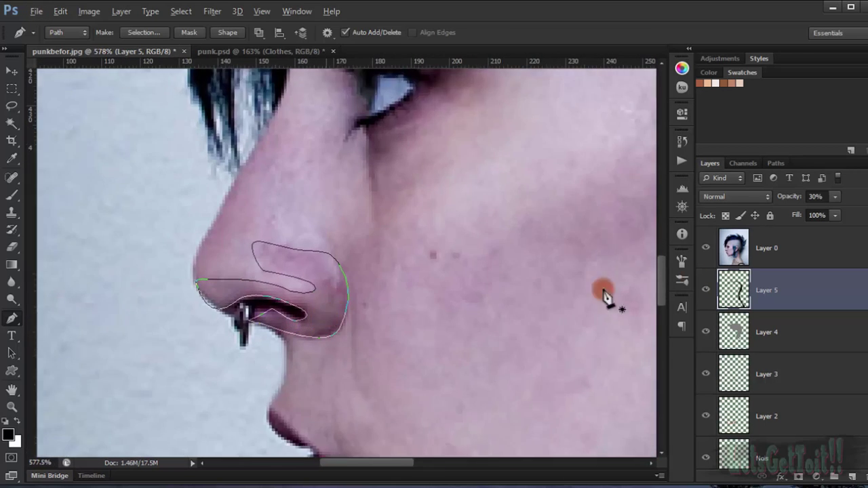
pyautogui.click(856, 475)
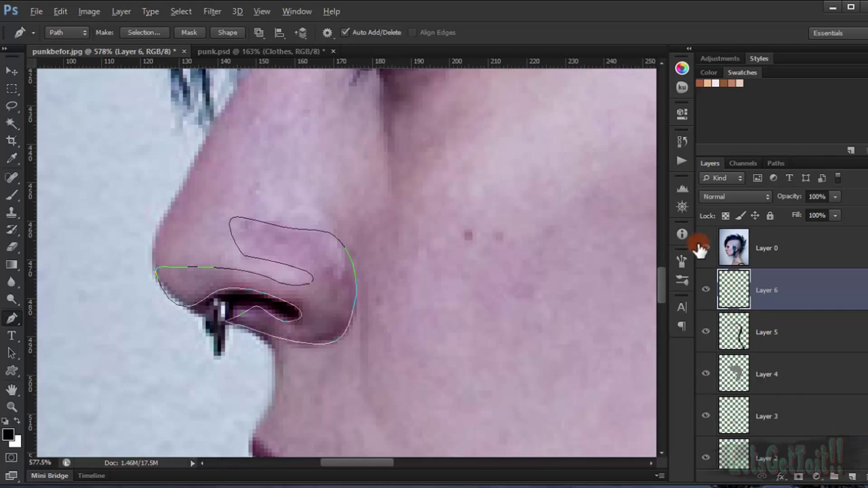
pyautogui.click(706, 249)
pyautogui.scroll(-4, 366, 288)
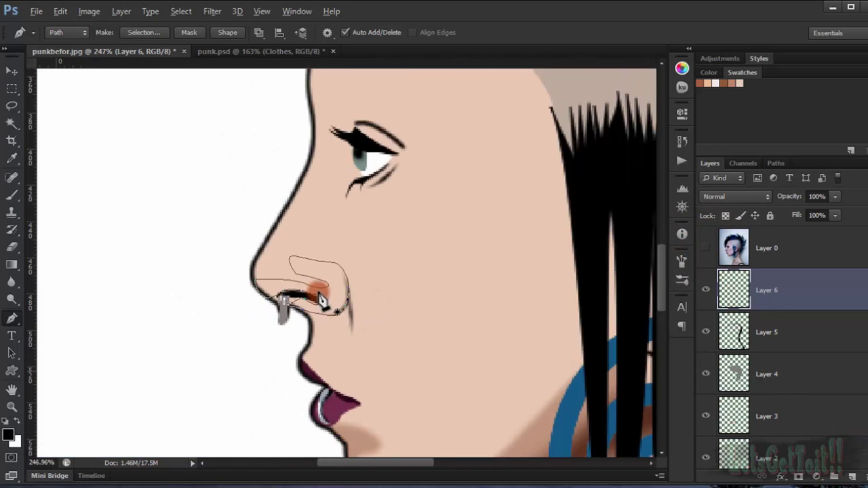
pyautogui.scroll(4, 327, 301)
pyautogui.moveTo(387, 333); pyautogui.dragTo(360, 248)
pyautogui.scroll(-4, 371, 266)
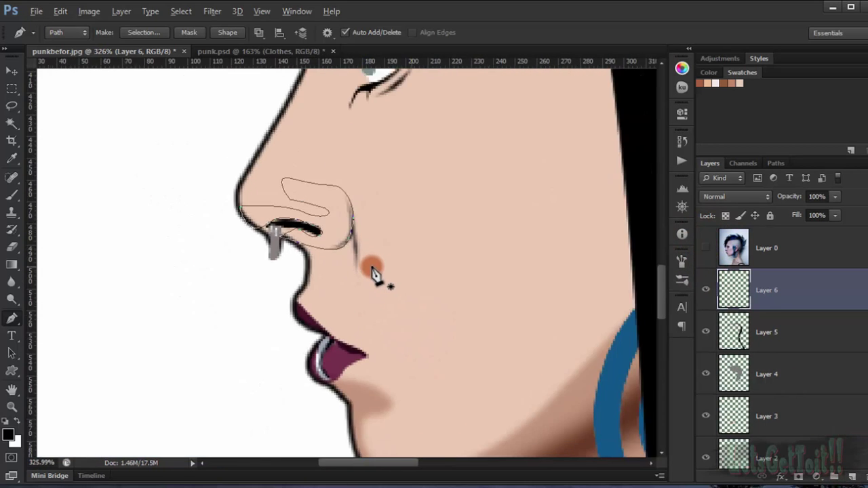
pyautogui.press('alt')
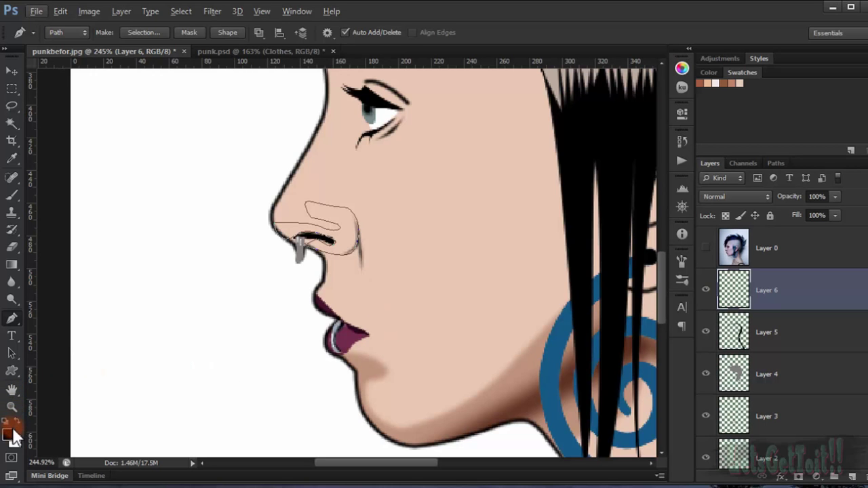
pyautogui.click(10, 431)
pyautogui.click(375, 369)
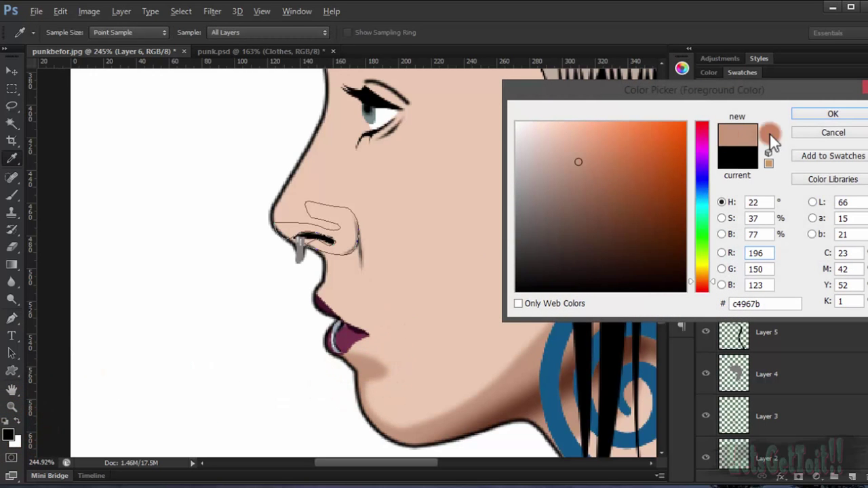
pyautogui.click(829, 133)
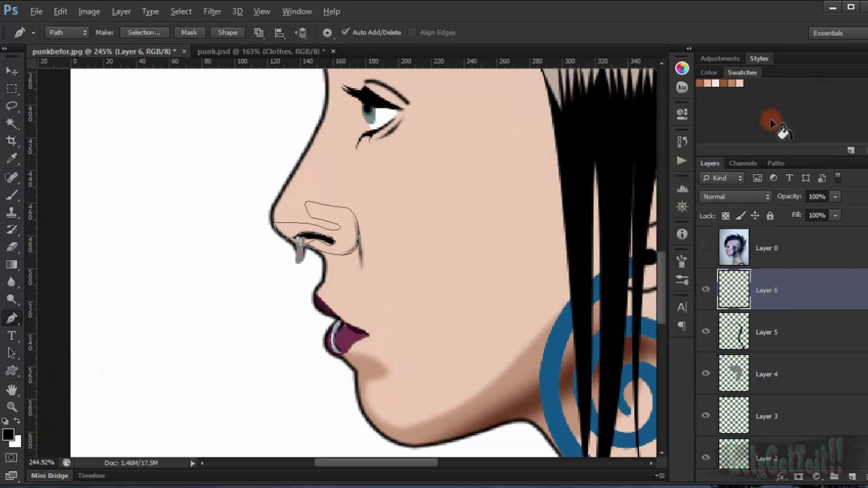
# - Fill the nose shadow path on Layer 6 with the brown swatch at 100% opacity and clear the path
pyautogui.click(726, 80)
pyautogui.scroll(4, 471, 233)
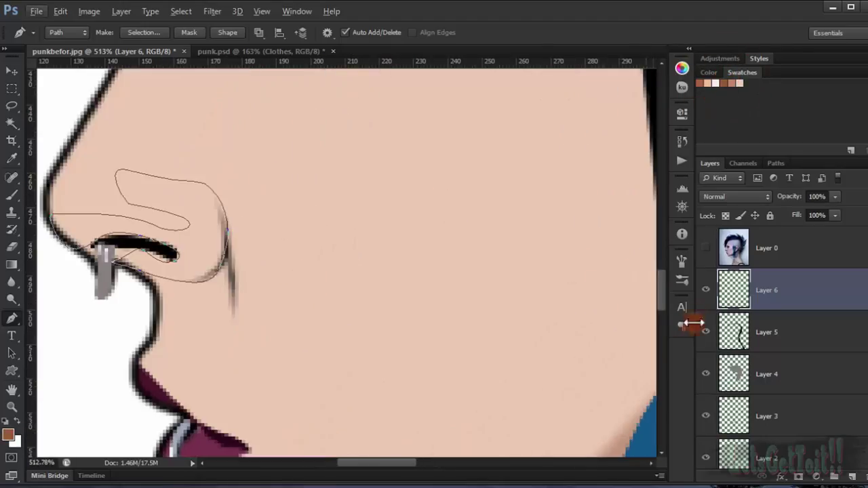
pyautogui.rightClick(206, 245)
pyautogui.click(252, 283)
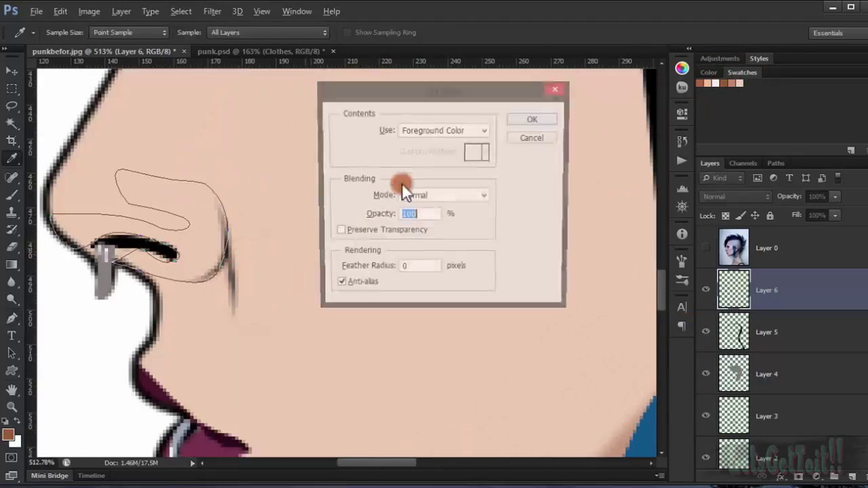
pyautogui.click(525, 120)
pyautogui.moveTo(98, 260); pyautogui.dragTo(363, 282)
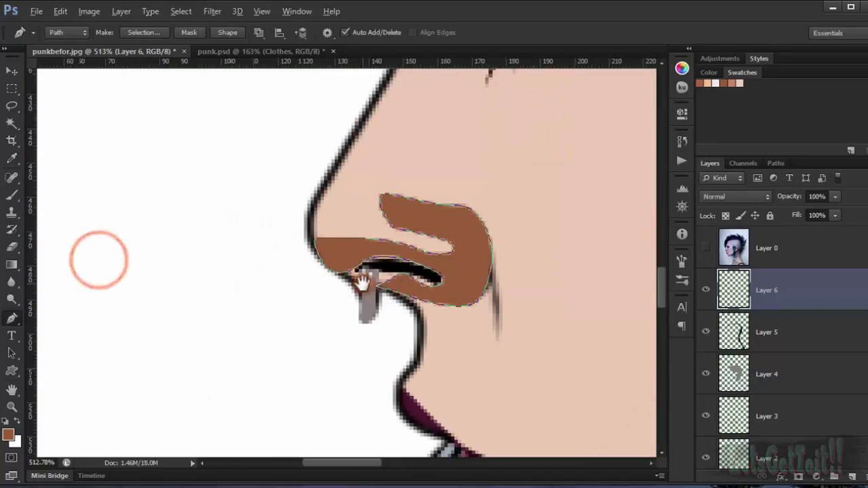
pyautogui.scroll(5, 449, 278)
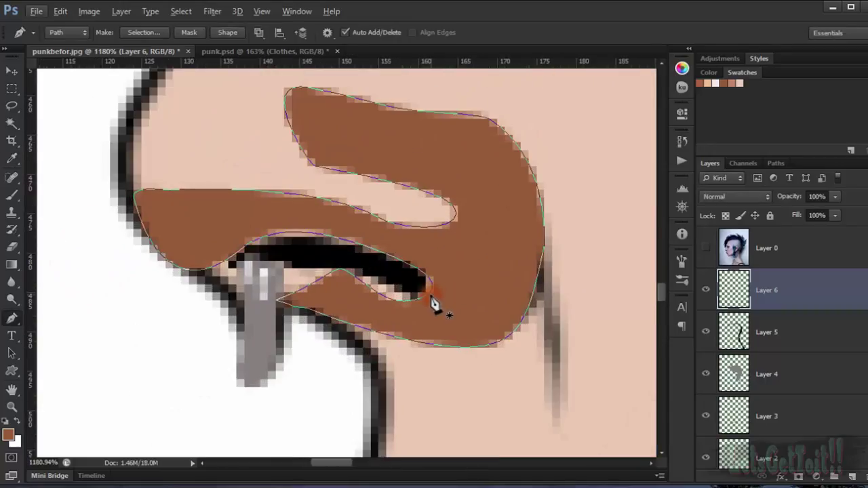
pyautogui.scroll(-5, 366, 312)
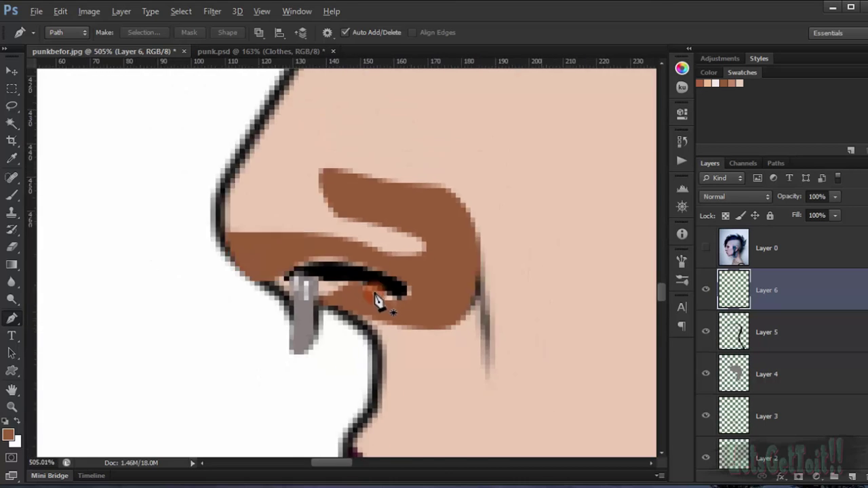
pyautogui.scroll(-2, 421, 291)
pyautogui.scroll(5, 330, 180)
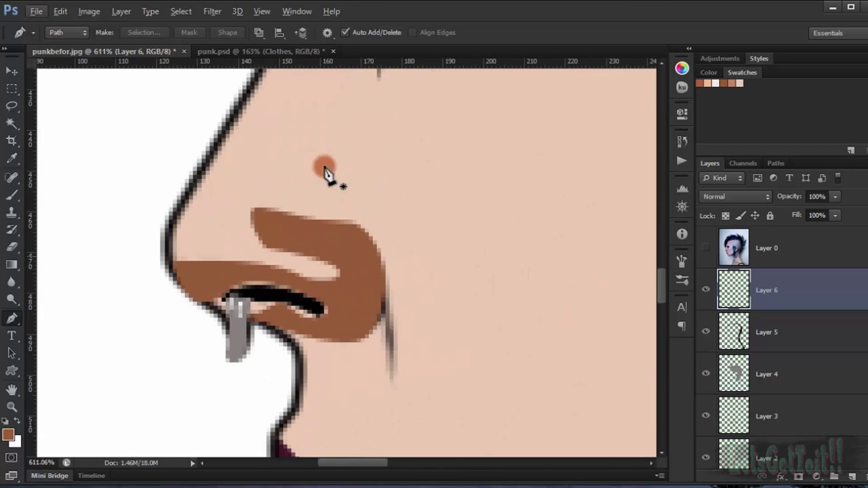
# - Set the blend mode of Layer 6 to Multiply
pyautogui.click(212, 11)
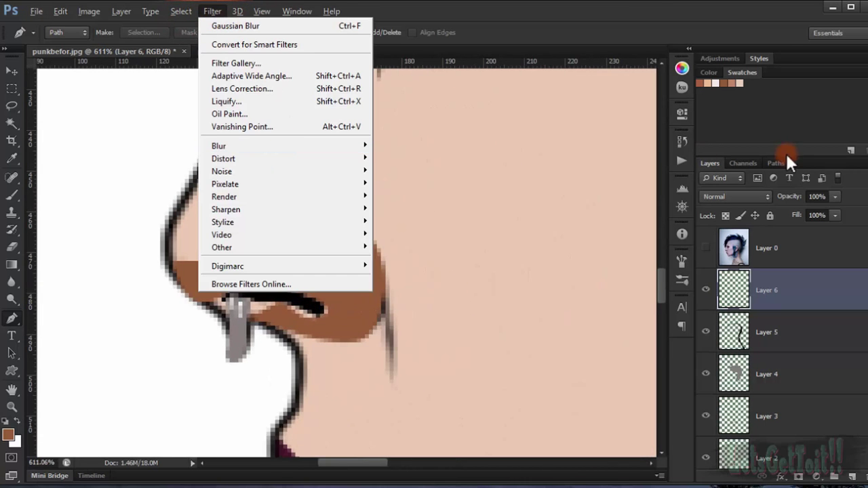
pyautogui.click(720, 192)
pyautogui.click(723, 50)
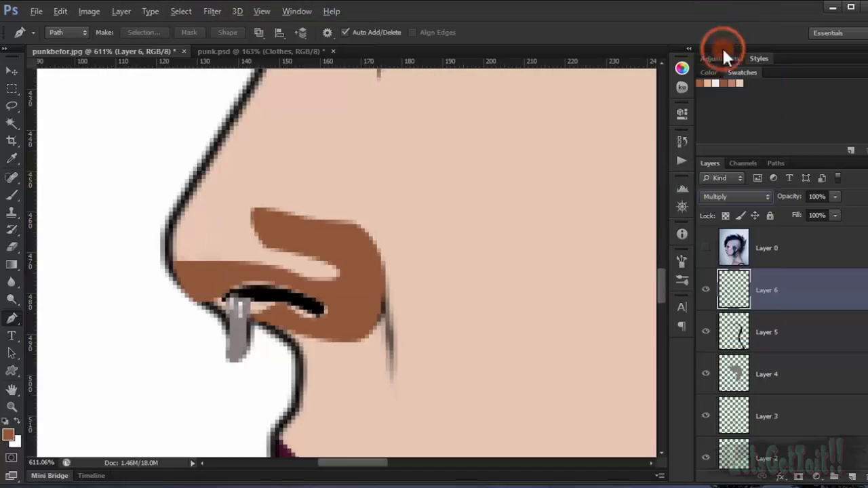
# - Apply a Gaussian Blur with a 1.5-pixel radius to the nose shadow
pyautogui.moveTo(382, 258); pyautogui.dragTo(455, 282)
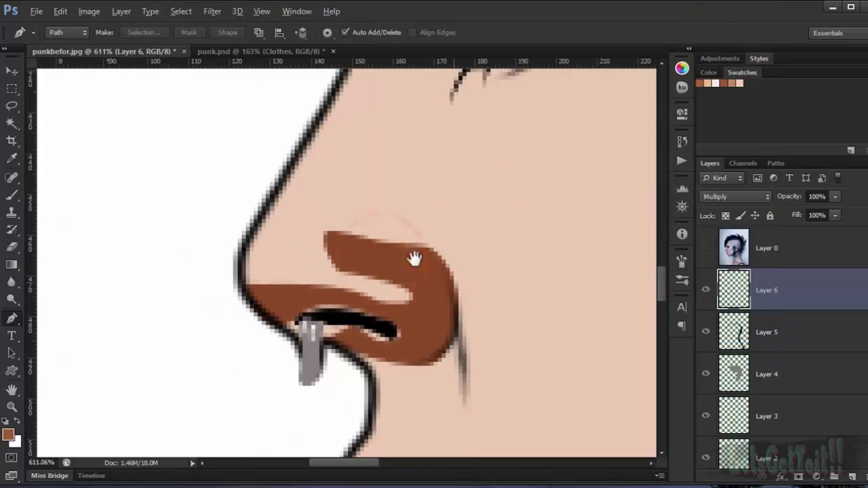
pyautogui.click(210, 12)
pyautogui.moveTo(258, 147)
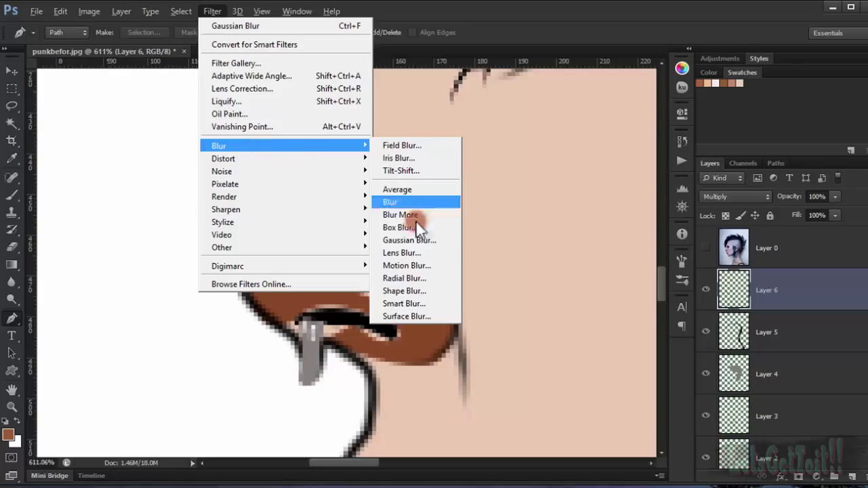
pyautogui.click(413, 241)
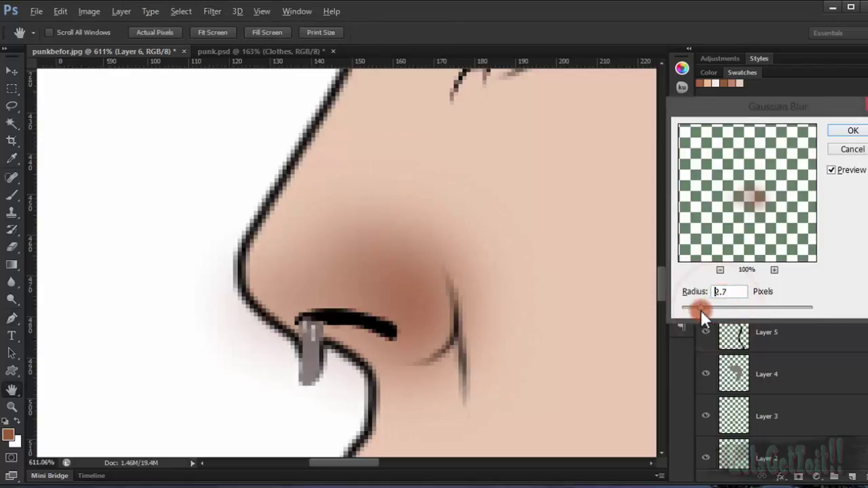
pyautogui.moveTo(701, 310); pyautogui.dragTo(699, 311)
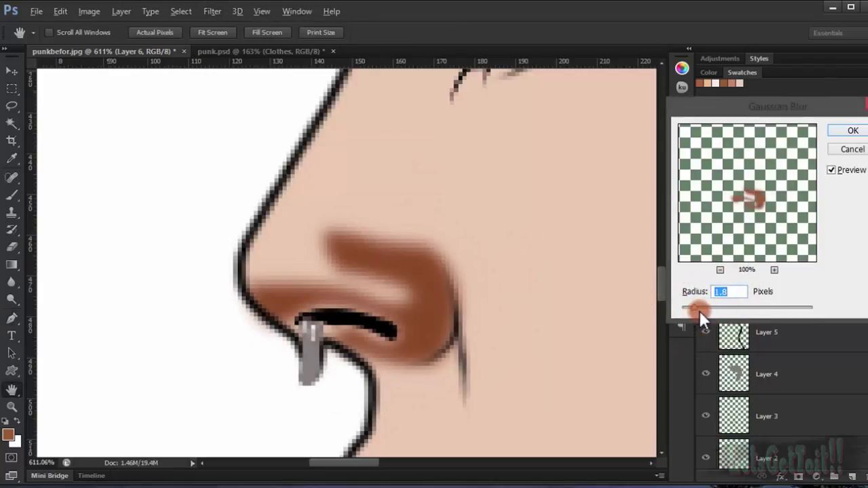
pyautogui.write('.5')
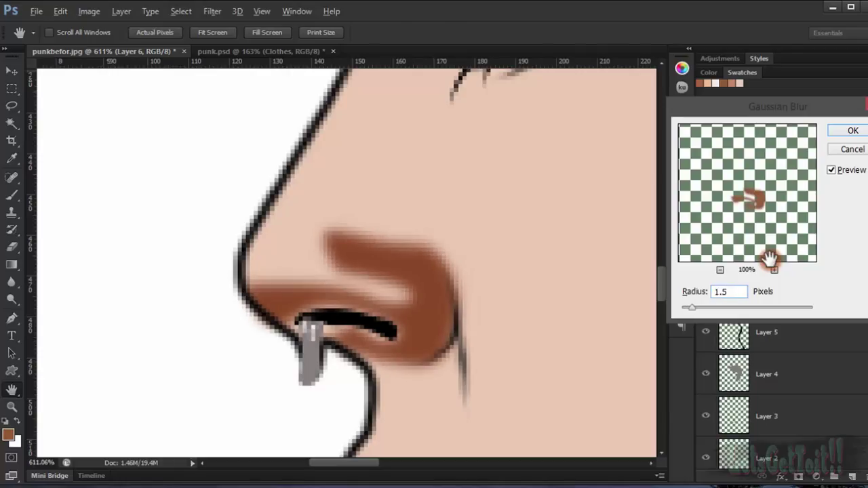
pyautogui.press('Return')
# - Reduce the opacity of the nose shadow layer to 35%
pyautogui.press('p')
pyautogui.moveTo(790, 196); pyautogui.dragTo(759, 204)
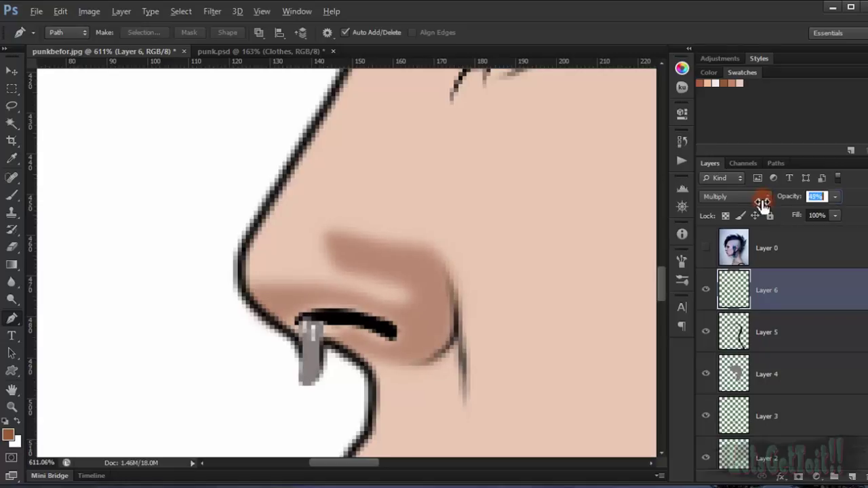
pyautogui.moveTo(760, 205); pyautogui.dragTo(758, 206)
pyautogui.moveTo(360, 271); pyautogui.dragTo(355, 248)
pyautogui.scroll(-10, 368, 258)
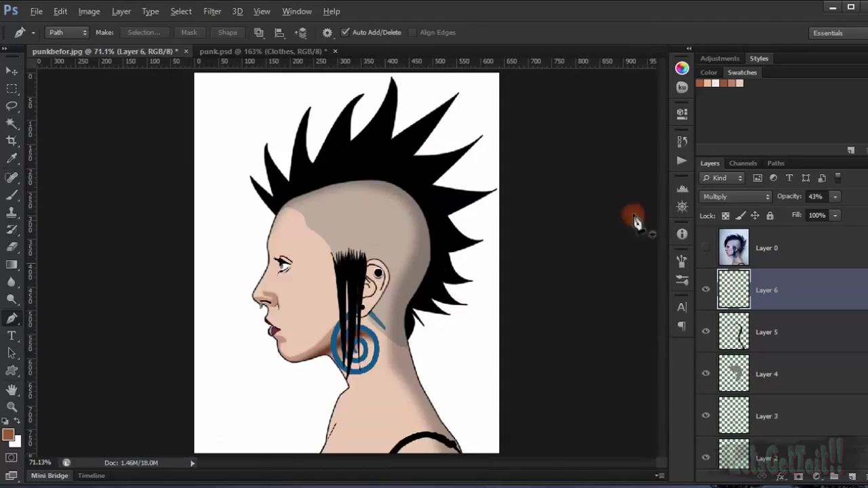
pyautogui.moveTo(794, 197)
pyautogui.mouseDown()
pyautogui.moveTo(785, 199)
pyautogui.moveTo(794, 201)
pyautogui.mouseUp()
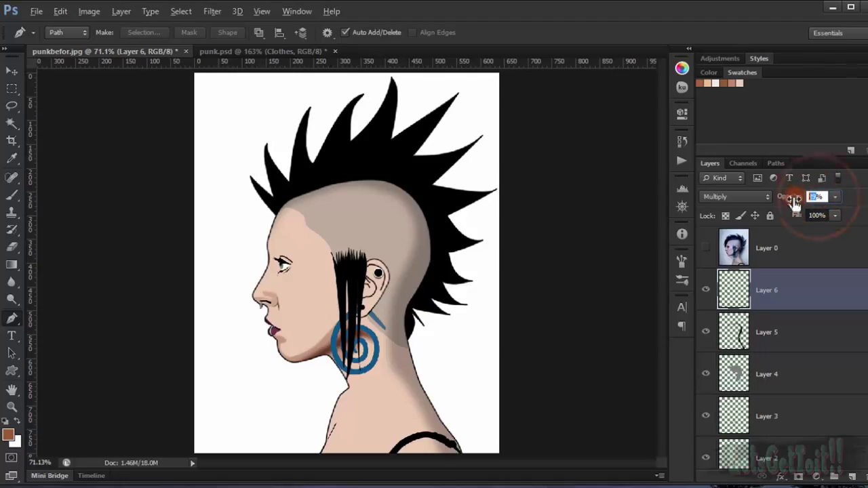
pyautogui.write('55')
pyautogui.press('Return')
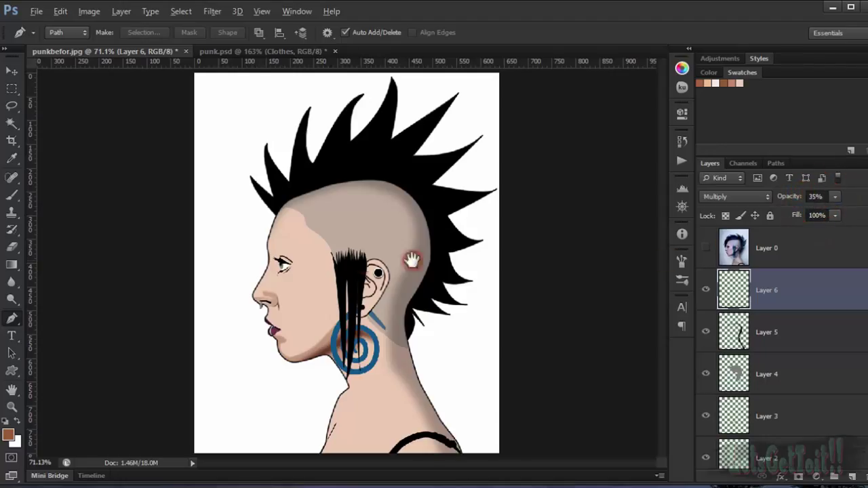
# - Trim the nose shadow on Layer 6 to the outline of the Skin layer and deselect
pyautogui.scroll(7, 257, 307)
pyautogui.scroll(-6, 776, 399)
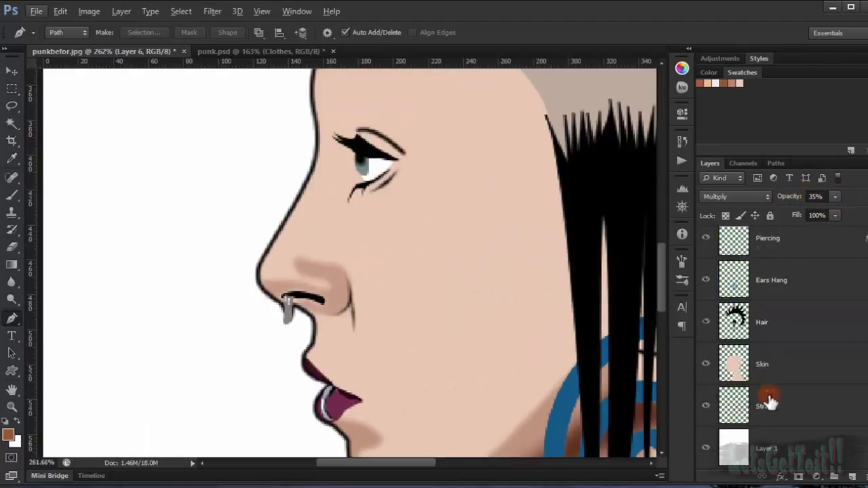
pyautogui.keyDown('ctrl'); pyautogui.click(743, 359); pyautogui.keyUp('ctrl')
pyautogui.scroll(5, 752, 299)
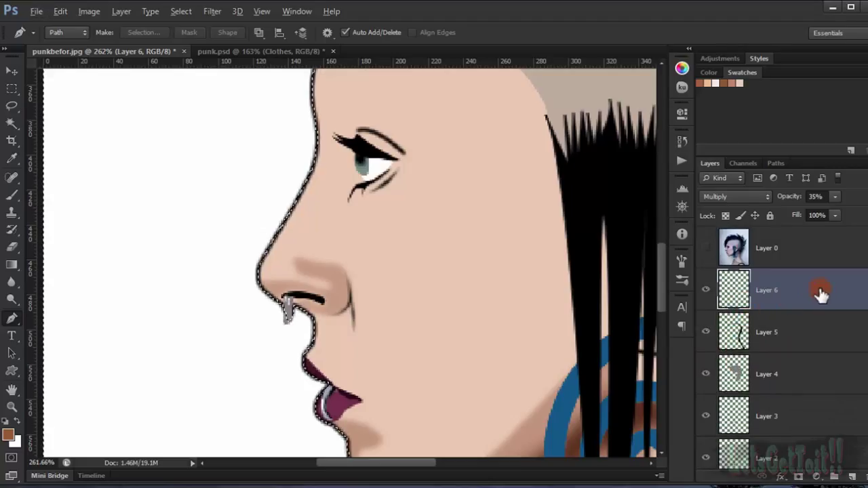
pyautogui.hotkey('ctrl', 'd')
pyautogui.scroll(-7, 469, 312)
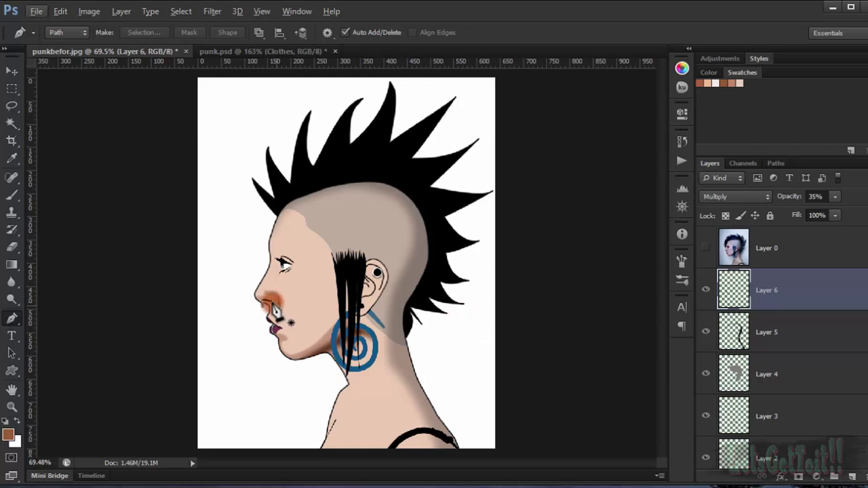
# - Show the reference photo on Layer 0 and bring the eye area into close view
pyautogui.scroll(5, 274, 311)
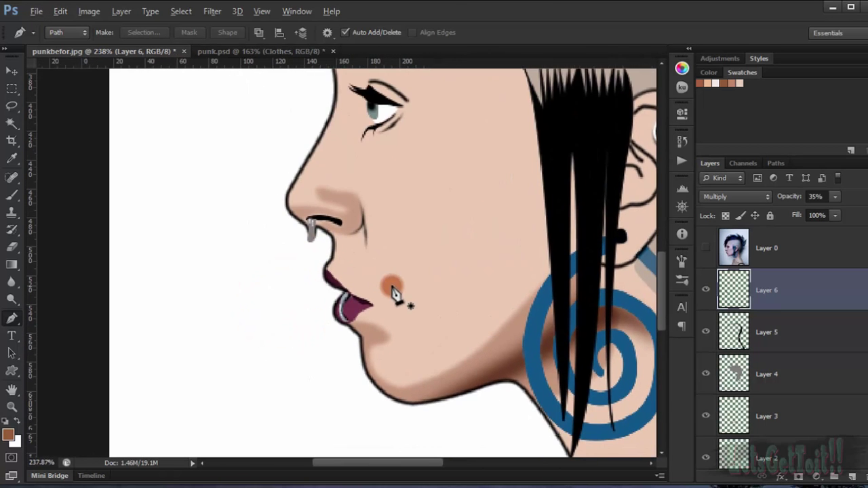
pyautogui.scroll(-5, 353, 302)
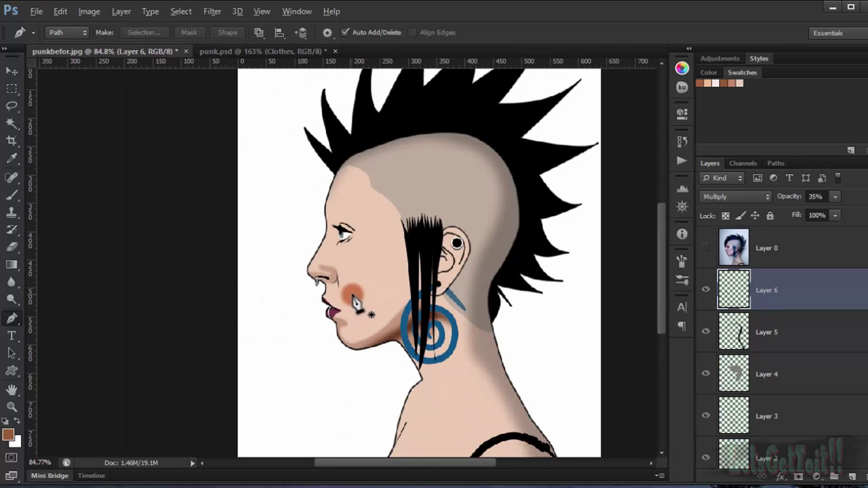
pyautogui.scroll(-1, 353, 301)
pyautogui.click(706, 248)
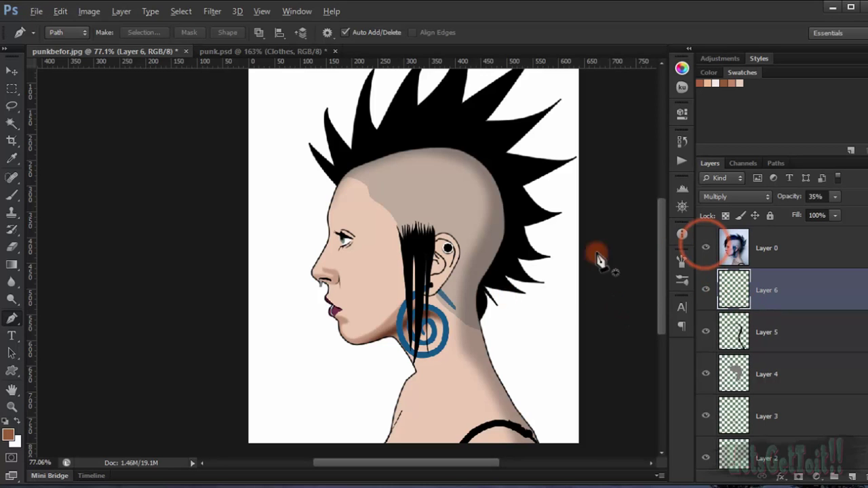
pyautogui.scroll(6, 299, 288)
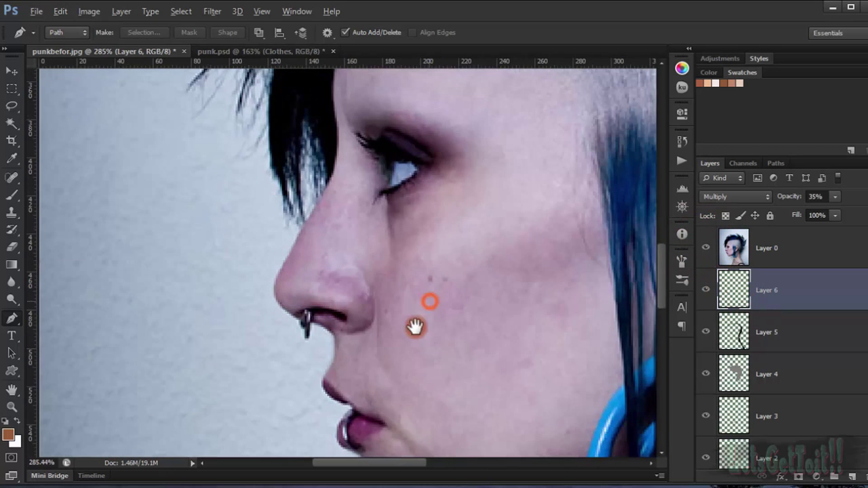
pyautogui.moveTo(412, 323); pyautogui.dragTo(369, 392)
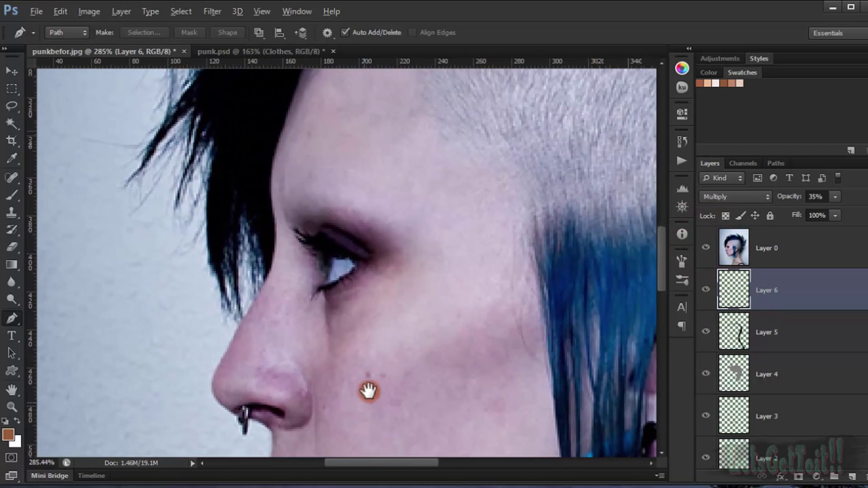
pyautogui.scroll(3, 246, 208)
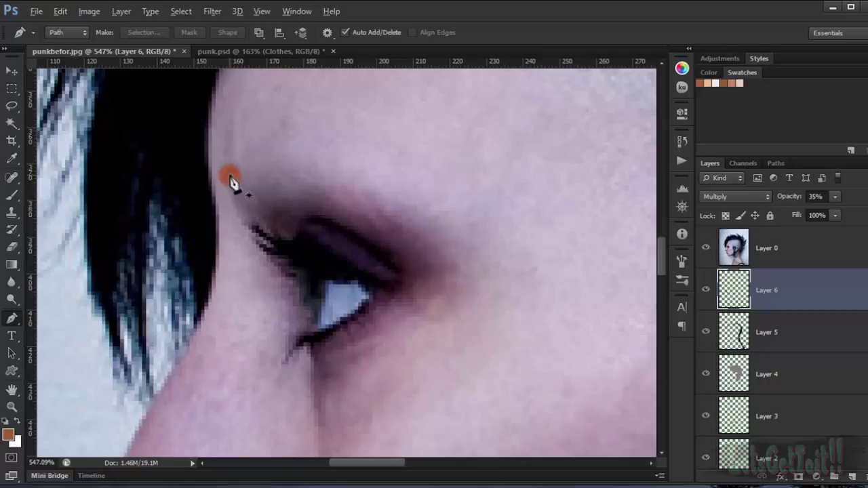
# - Trace the upper and outer edge of the eye-socket shadow with the Pen tool, from the brow bridge around to below the eye
pyautogui.moveTo(230, 176); pyautogui.dragTo(250, 175)
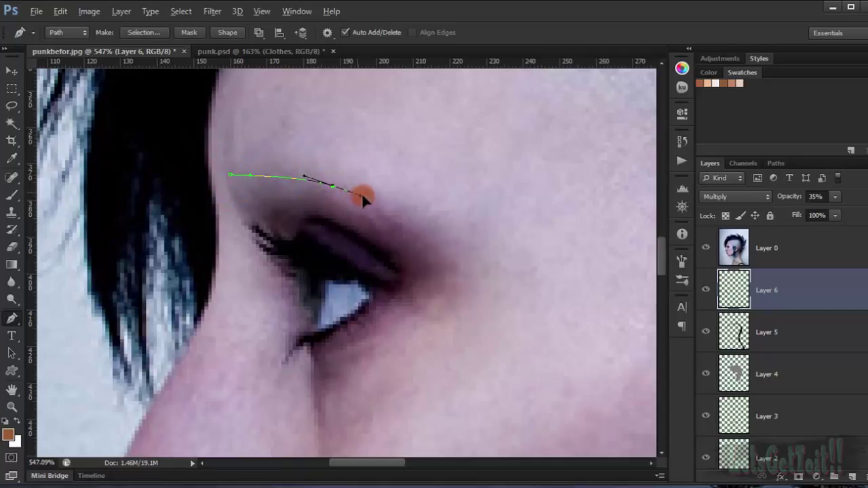
pyautogui.moveTo(361, 194); pyautogui.dragTo(365, 196)
pyautogui.moveTo(453, 269); pyautogui.dragTo(403, 320)
pyautogui.scroll(-6, 397, 343)
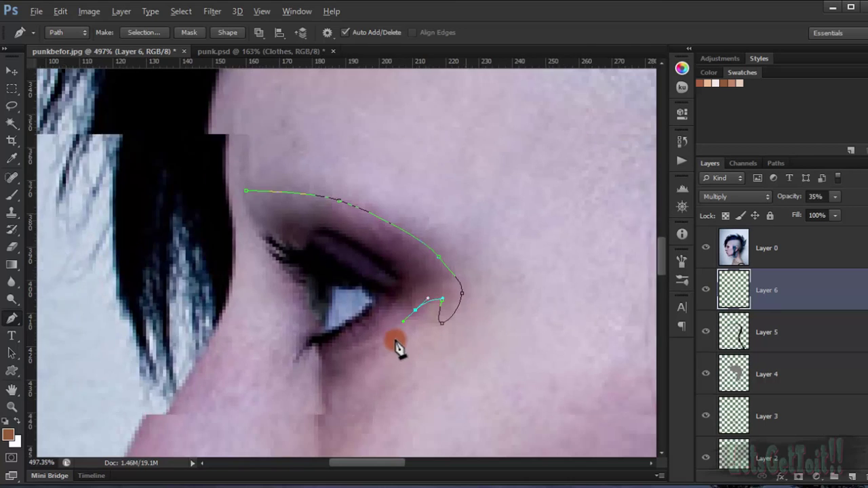
pyautogui.moveTo(380, 352); pyautogui.dragTo(373, 362)
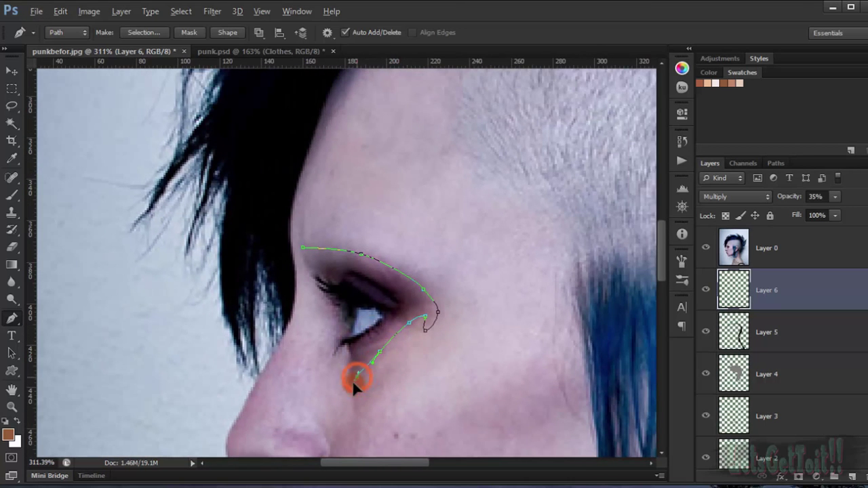
pyautogui.scroll(3, 352, 383)
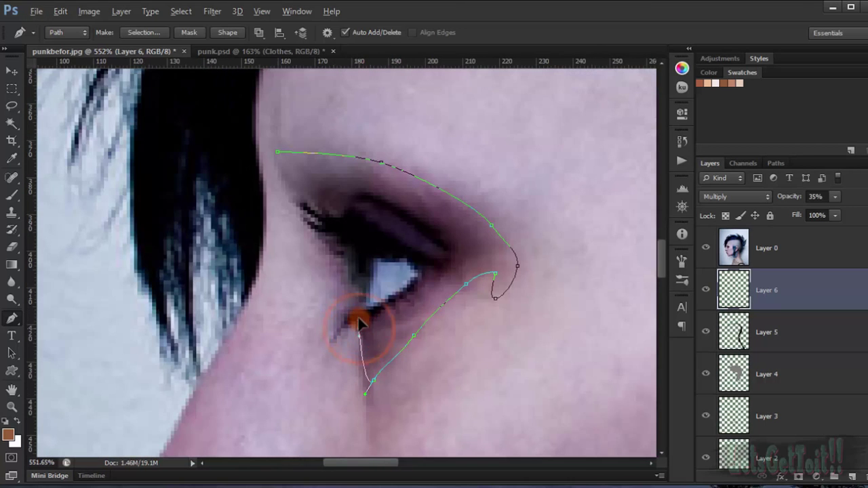
# - Continue the shadow path along the lower lid and upper lash line, close it at its start, and hide the reference photo
pyautogui.moveTo(358, 327); pyautogui.dragTo(370, 291)
pyautogui.moveTo(361, 391); pyautogui.dragTo(361, 326)
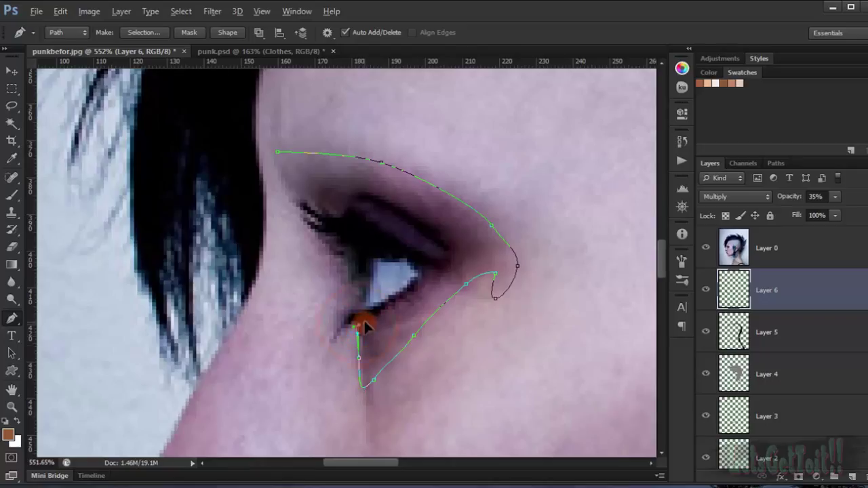
pyautogui.moveTo(414, 285); pyautogui.dragTo(421, 276)
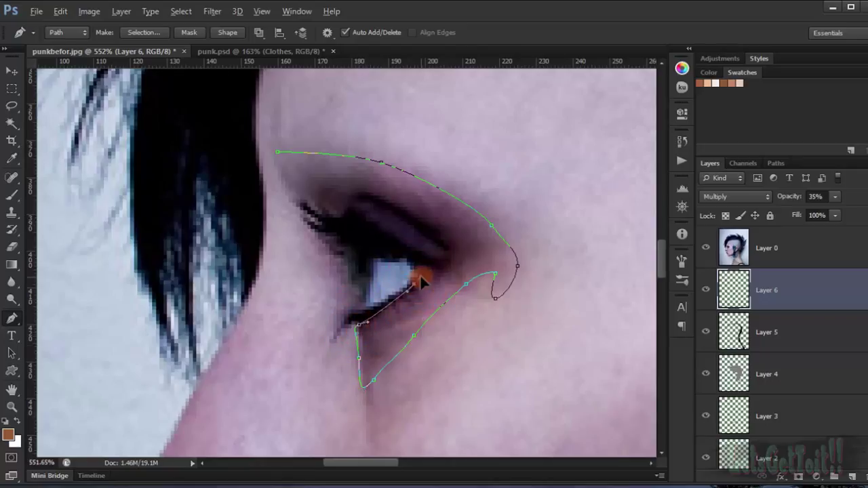
pyautogui.click(429, 262)
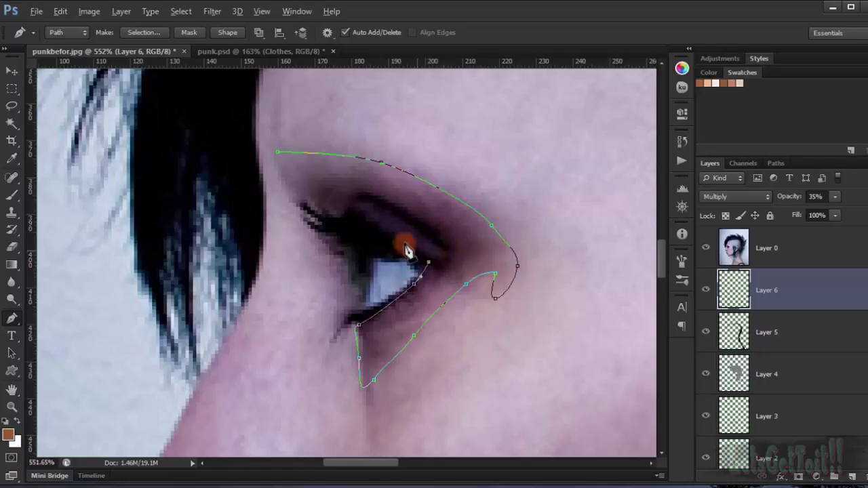
pyautogui.moveTo(352, 214); pyautogui.dragTo(316, 221)
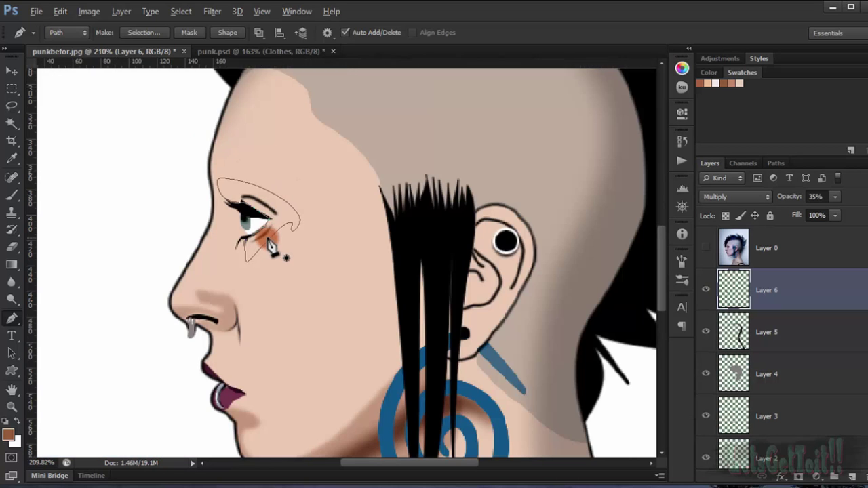
# - Check what Layer 6 contains by toggling its visibility, and add a new empty layer above it
pyautogui.scroll(5, 271, 231)
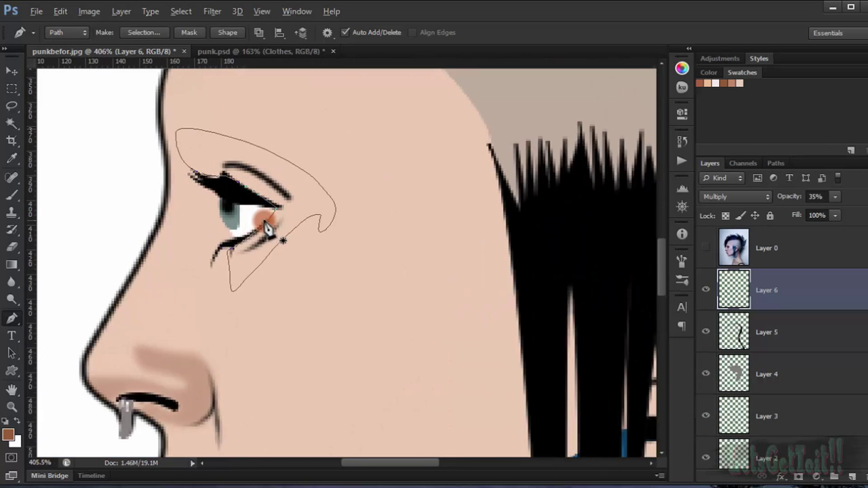
pyautogui.moveTo(294, 186); pyautogui.dragTo(325, 224)
pyautogui.rightClick(296, 207)
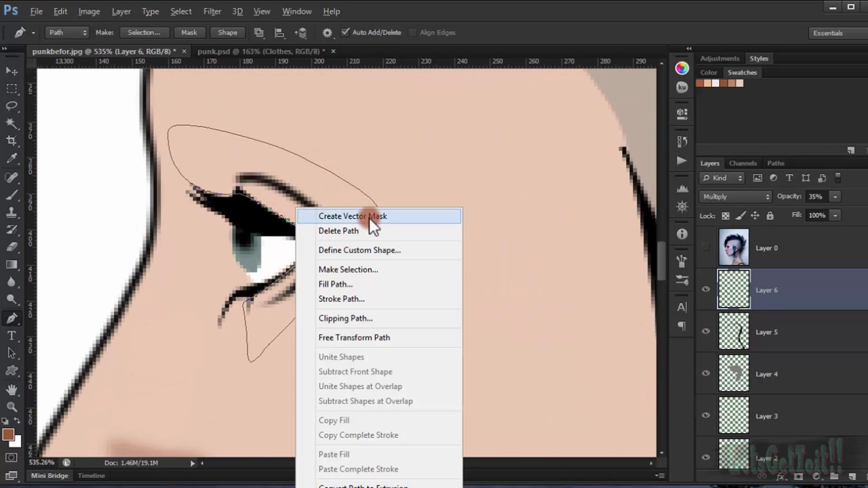
pyautogui.click(742, 292)
pyautogui.scroll(-2, 444, 331)
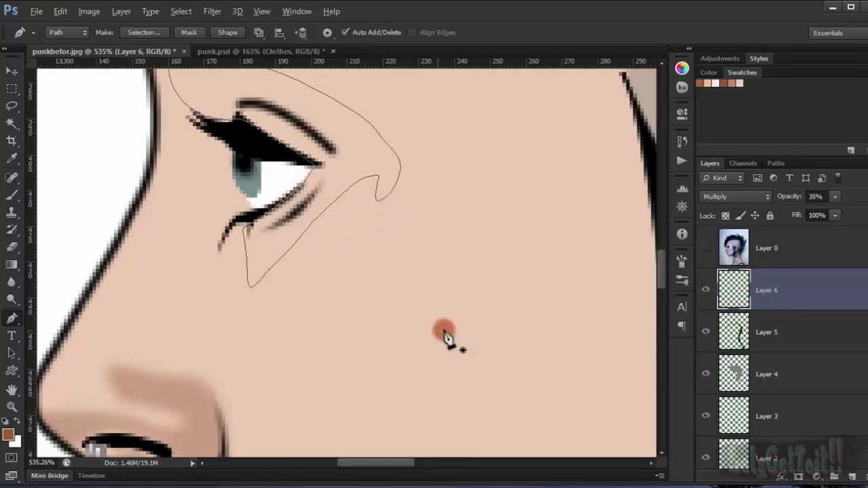
pyautogui.click(706, 291)
pyautogui.click(706, 291)
pyautogui.click(854, 477)
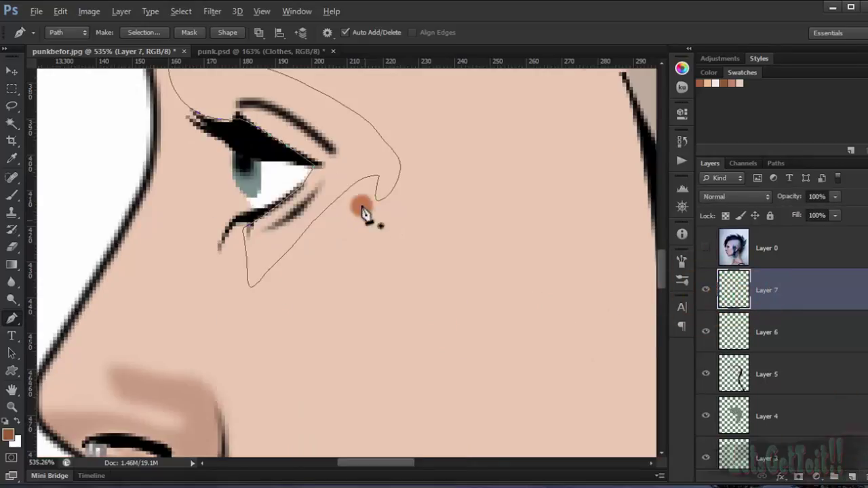
# - Fill the path around the eye with the brown foreground color on Layer 7
pyautogui.rightClick(333, 156)
pyautogui.click(388, 230)
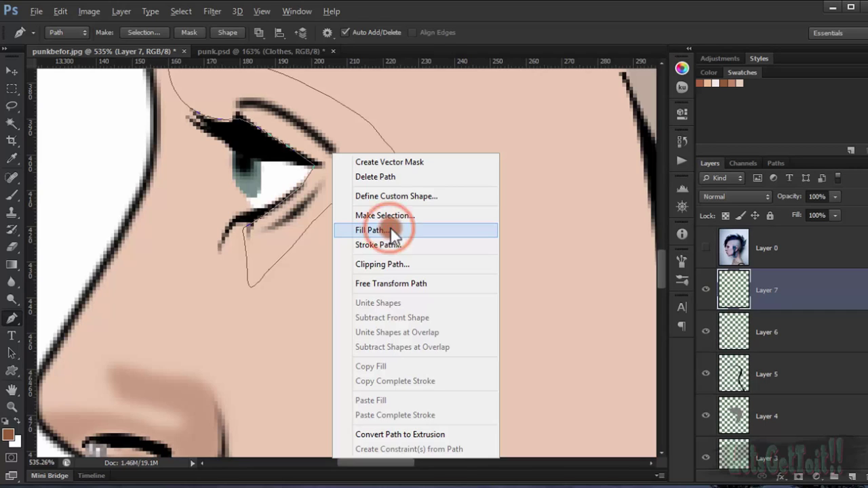
pyautogui.click(523, 120)
pyautogui.moveTo(372, 145); pyautogui.dragTo(412, 216)
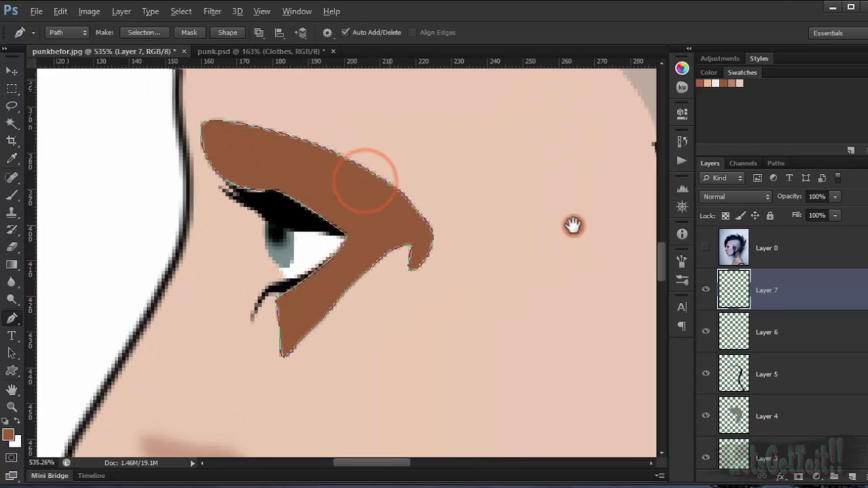
# - Set the blend mode of Layer 7 to Multiply and dismiss the eye path
pyautogui.click(730, 196)
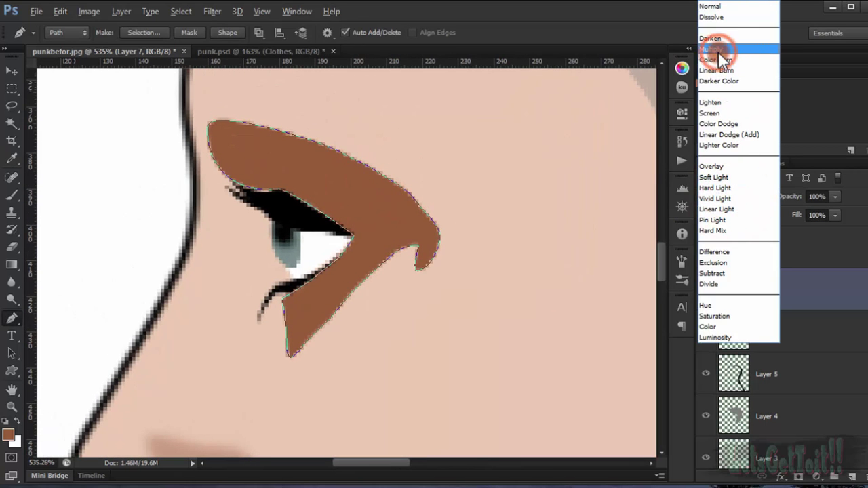
pyautogui.click(710, 49)
pyautogui.moveTo(368, 203); pyautogui.dragTo(410, 241)
pyautogui.press('Return')
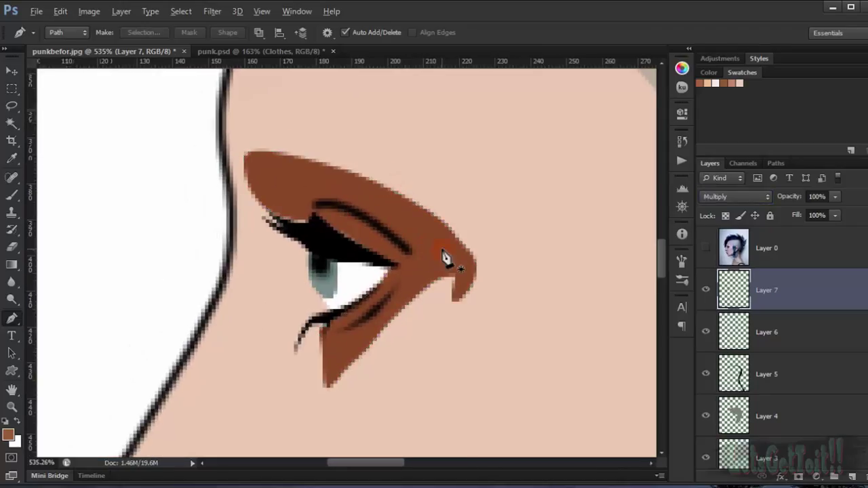
# - Apply a Gaussian Blur with a 1.5-pixel radius to the eye shadow
pyautogui.click(207, 13)
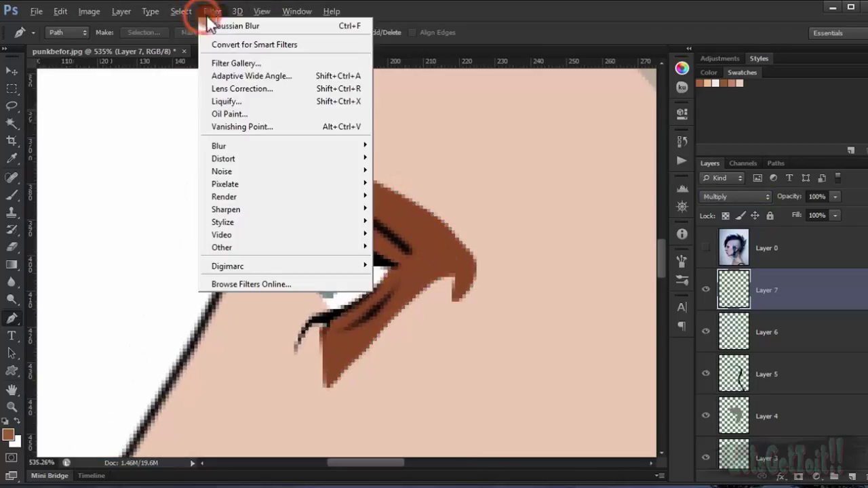
pyautogui.moveTo(258, 150)
pyautogui.click(439, 240)
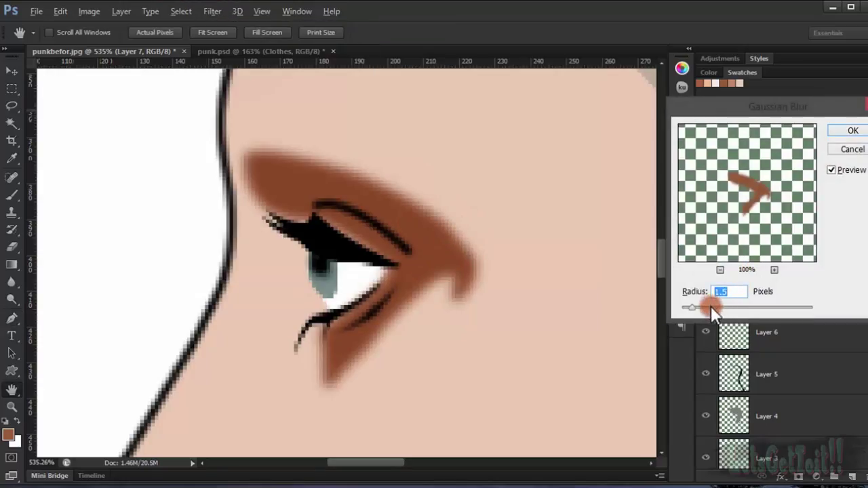
pyautogui.click(853, 131)
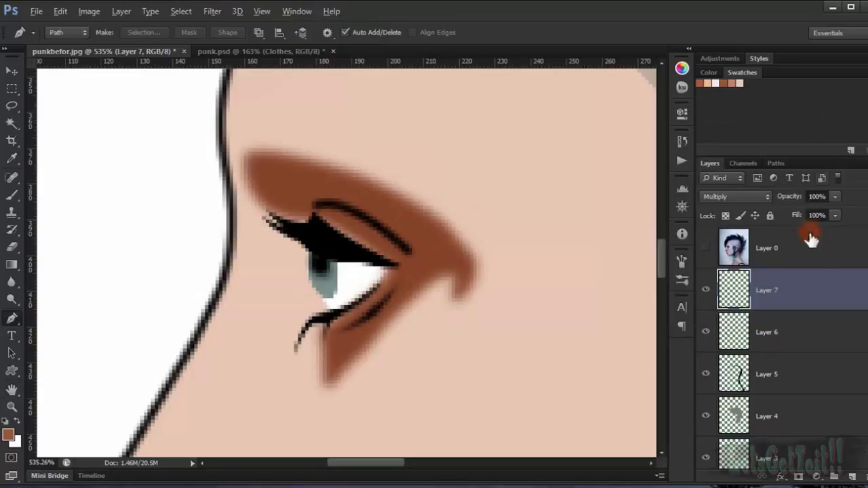
# - Reduce the opacity of the eye shadow layer to 31%
pyautogui.moveTo(801, 197); pyautogui.dragTo(759, 198)
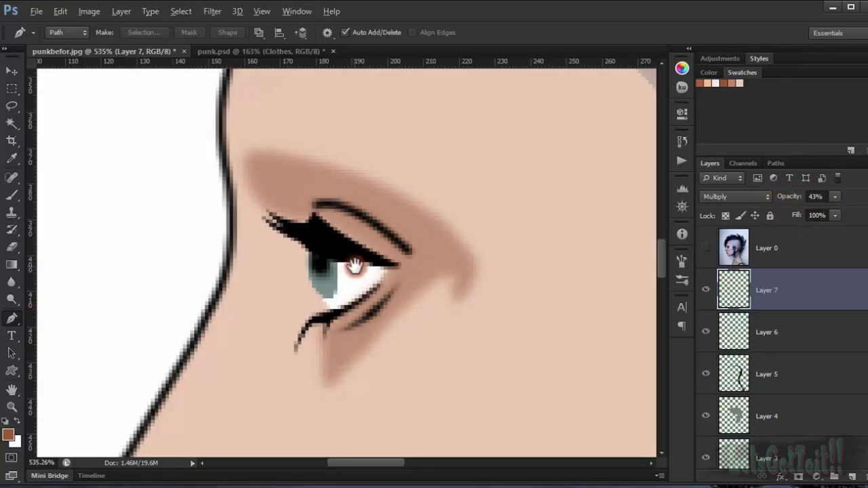
pyautogui.moveTo(355, 266); pyautogui.dragTo(363, 245)
pyautogui.scroll(-3, 363, 245)
pyautogui.moveTo(794, 203); pyautogui.dragTo(786, 203)
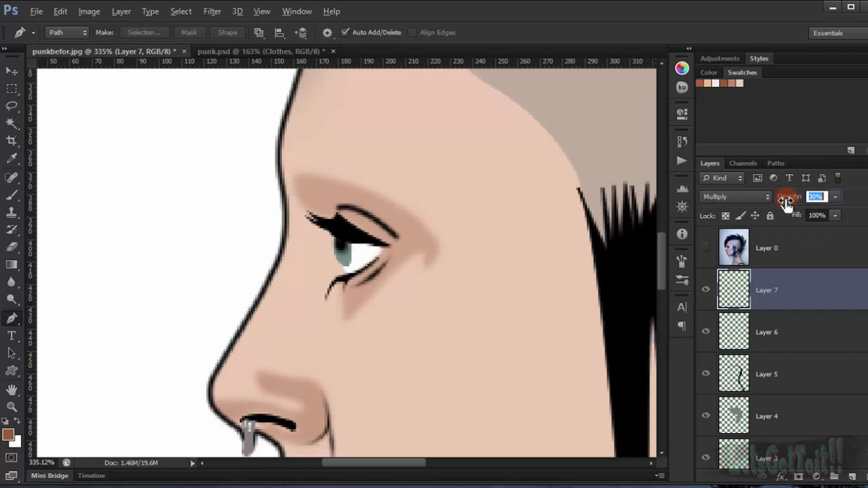
# - Show the Layer 0 photo again and start a Pen path at the inner end of the upper eyelid, curving up to the crease
pyautogui.scroll(-10, 415, 277)
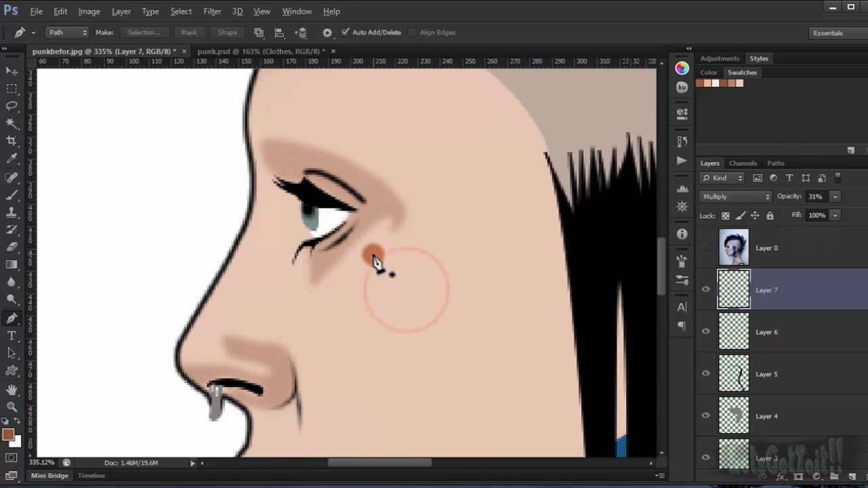
pyautogui.scroll(10, 385, 258)
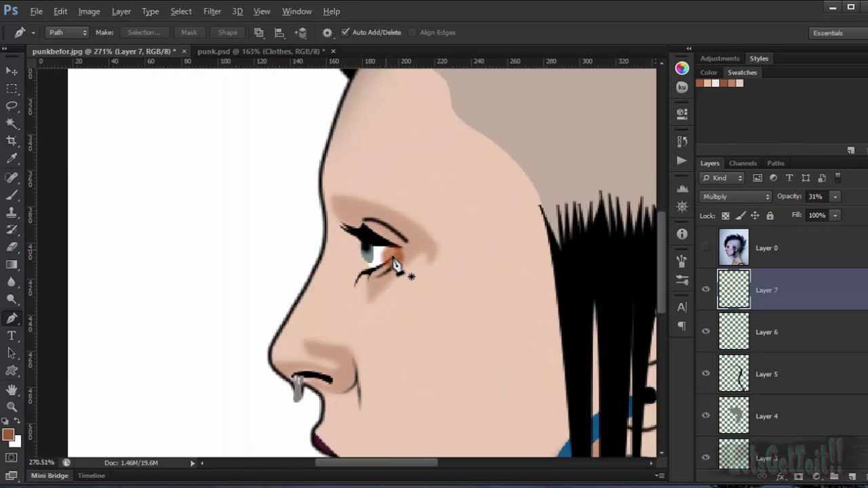
pyautogui.scroll(5, 377, 238)
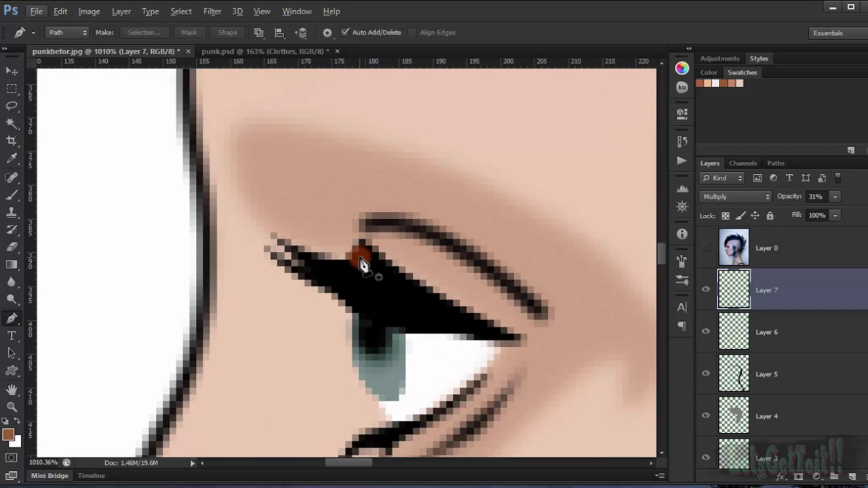
pyautogui.click(706, 248)
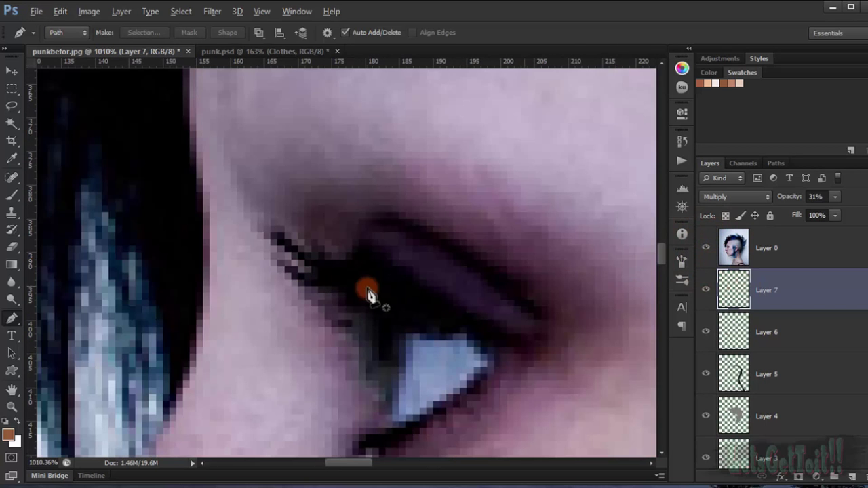
pyautogui.click(345, 252)
pyautogui.moveTo(365, 226); pyautogui.dragTo(372, 214)
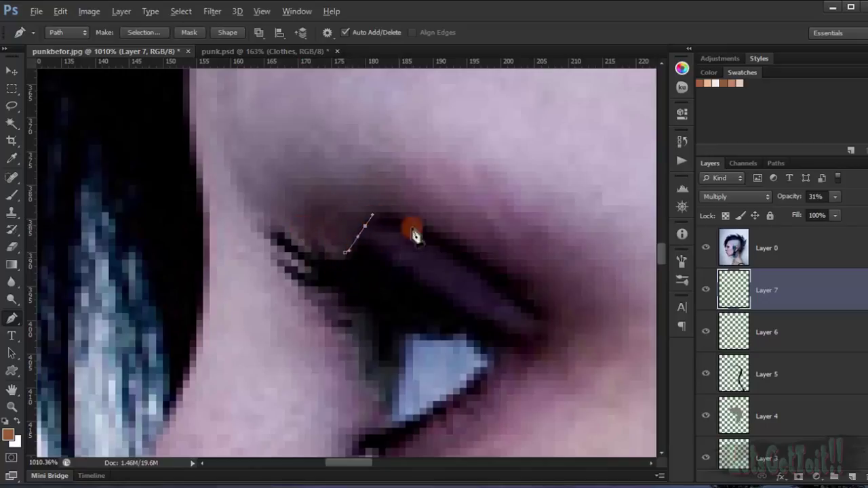
pyautogui.moveTo(433, 239); pyautogui.dragTo(463, 255)
pyautogui.moveTo(536, 308); pyautogui.dragTo(536, 313)
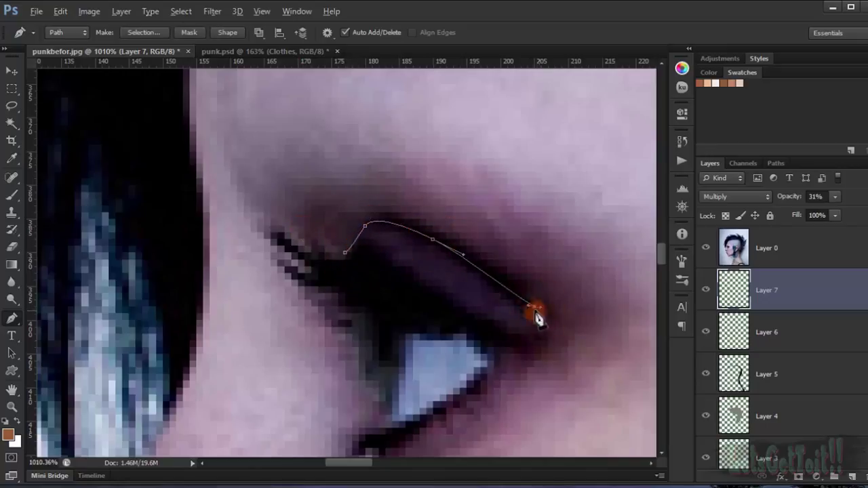
pyautogui.hotkey('ctrl', 'z')
pyautogui.hotkey('ctrl', 'z')
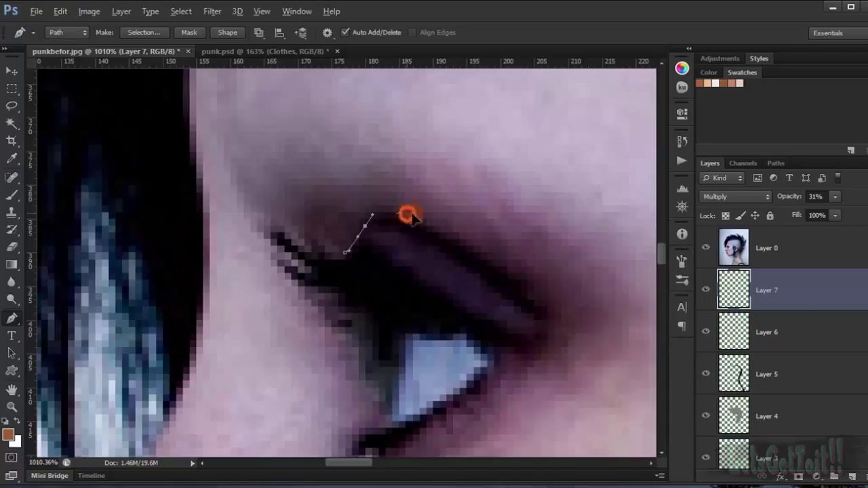
# - Continue the Pen path along the upper eyelid crease, around the outer eye corner and back along the lash line, closing it at its start
pyautogui.moveTo(406, 216); pyautogui.dragTo(427, 221)
pyautogui.moveTo(486, 259); pyautogui.dragTo(496, 264)
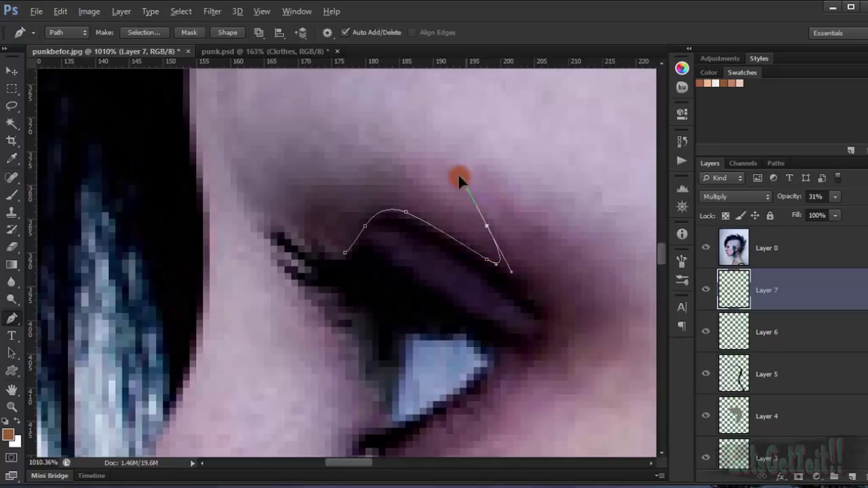
pyautogui.moveTo(451, 167); pyautogui.dragTo(519, 265)
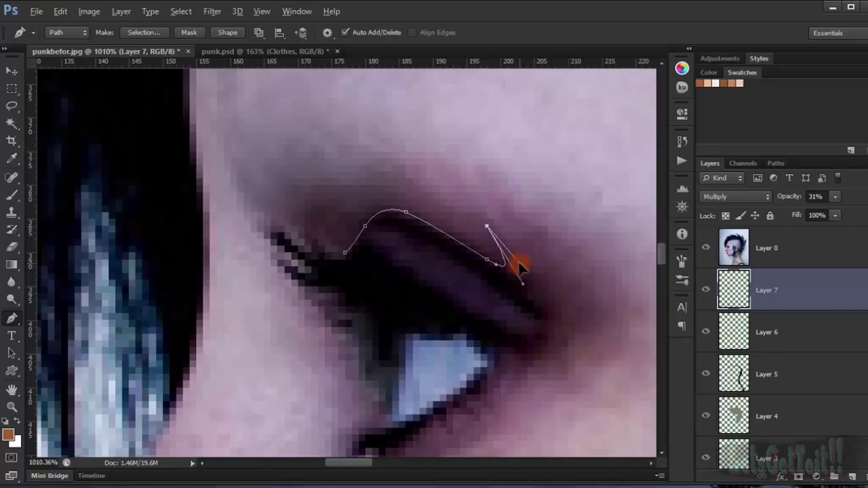
pyautogui.click(555, 307)
pyautogui.moveTo(555, 333); pyautogui.dragTo(498, 339)
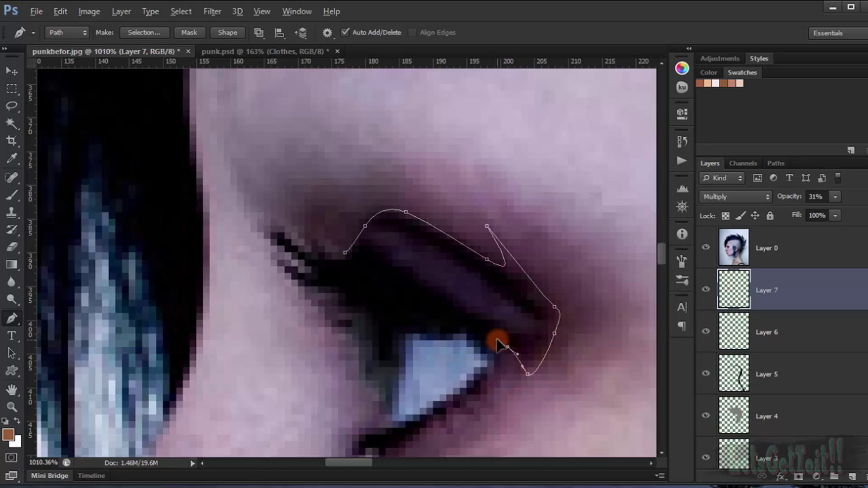
pyautogui.scroll(4, 529, 367)
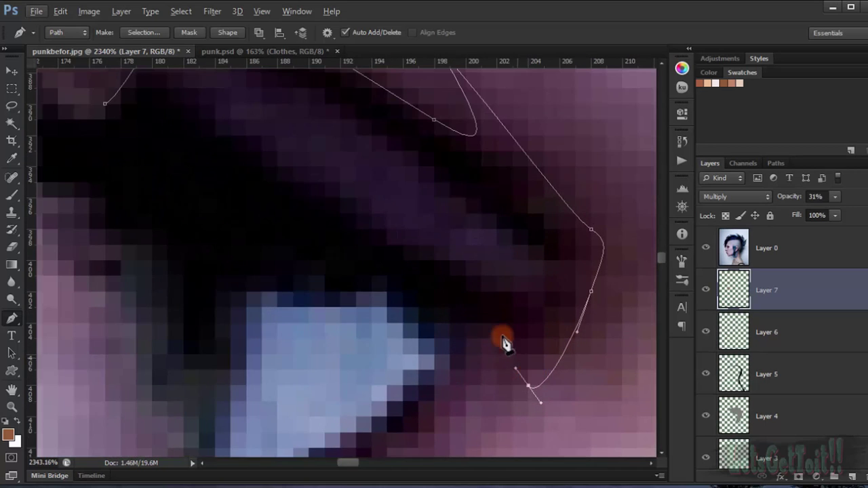
pyautogui.scroll(-2, 504, 335)
pyautogui.moveTo(484, 303); pyautogui.dragTo(474, 300)
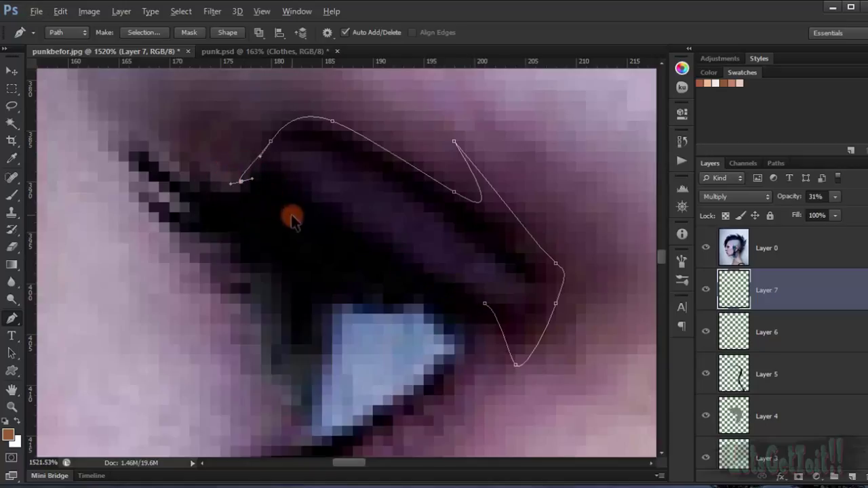
pyautogui.click(242, 183)
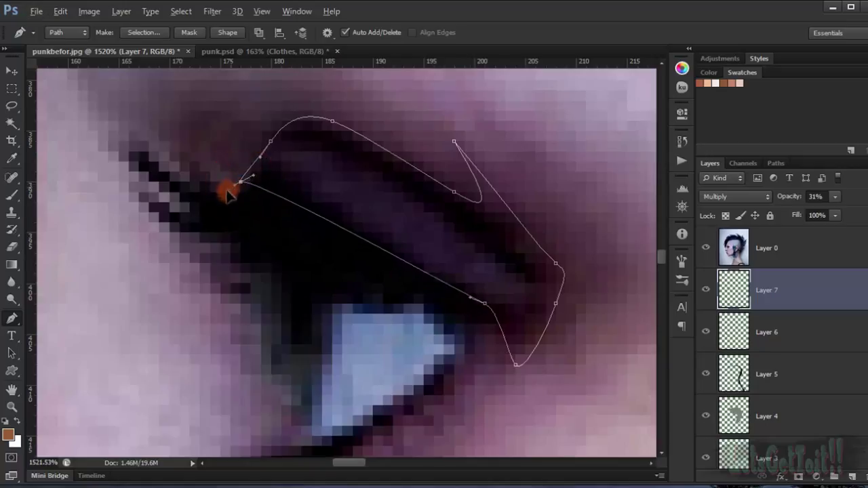
pyautogui.scroll(-5, 491, 310)
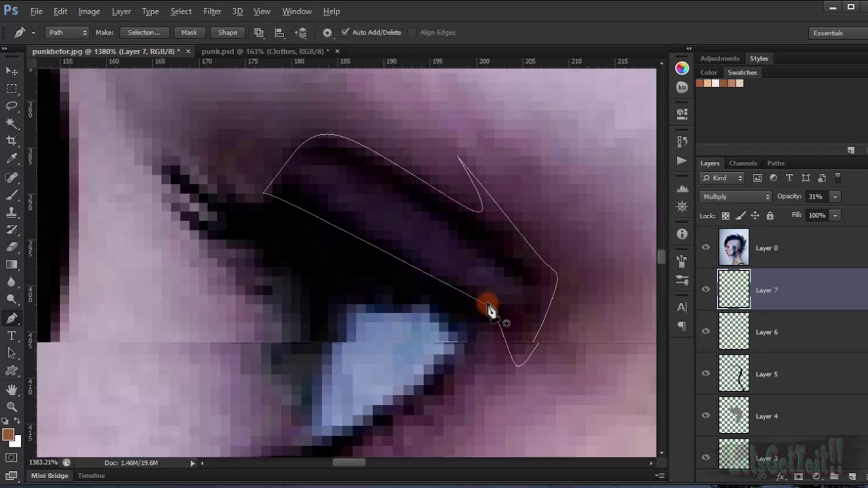
pyautogui.scroll(2, 521, 342)
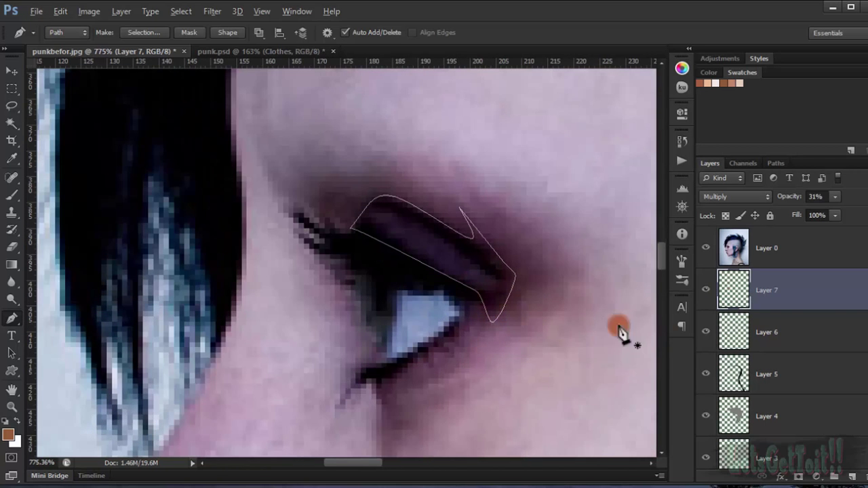
# - Hide the Layer 0 photo and fill the upper eyelid path with the brown foreground color on a new layer
pyautogui.click(705, 248)
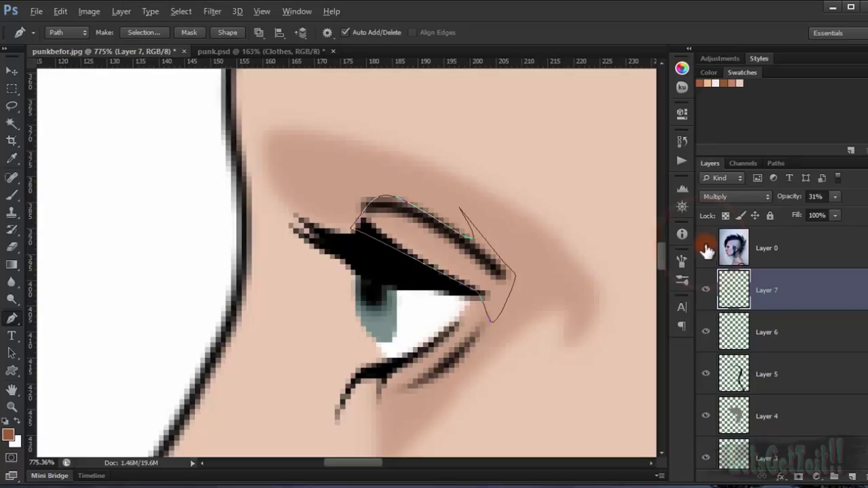
pyautogui.click(706, 290)
pyautogui.click(705, 289)
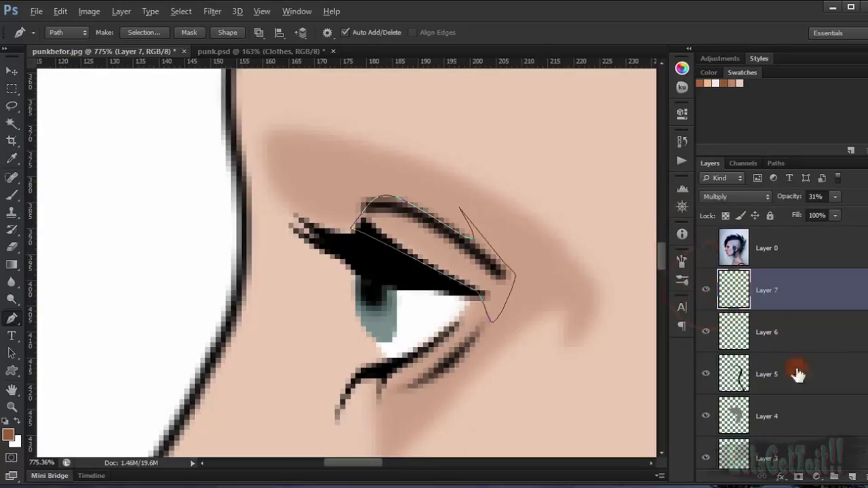
pyautogui.click(835, 477)
pyautogui.rightClick(461, 254)
pyautogui.click(518, 285)
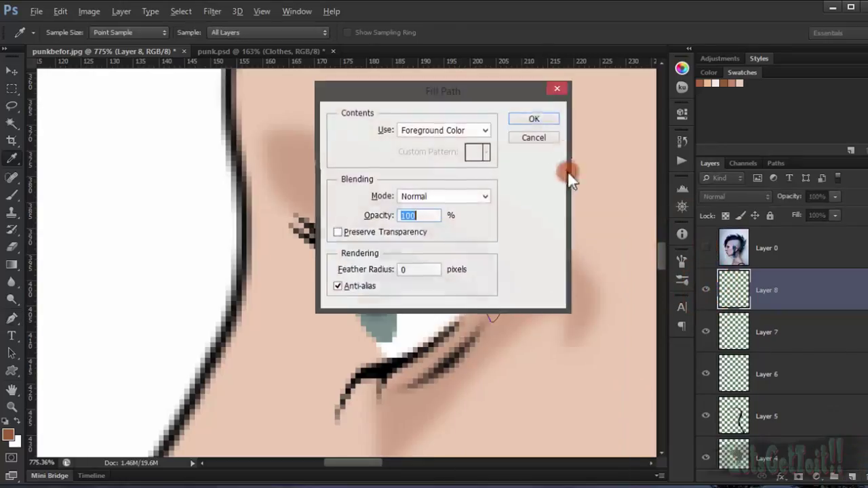
pyautogui.click(540, 115)
# - Set the blend mode of the new eyelid shadow layer to Multiply and dismiss the path
pyautogui.click(735, 197)
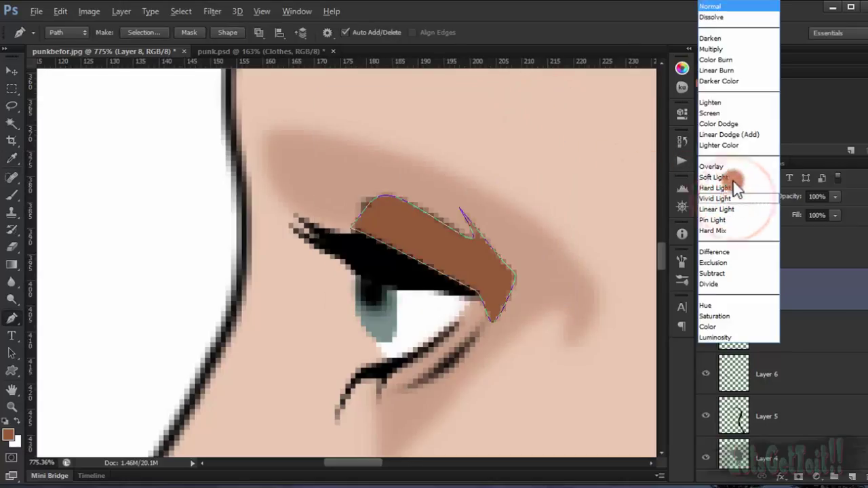
pyautogui.click(716, 49)
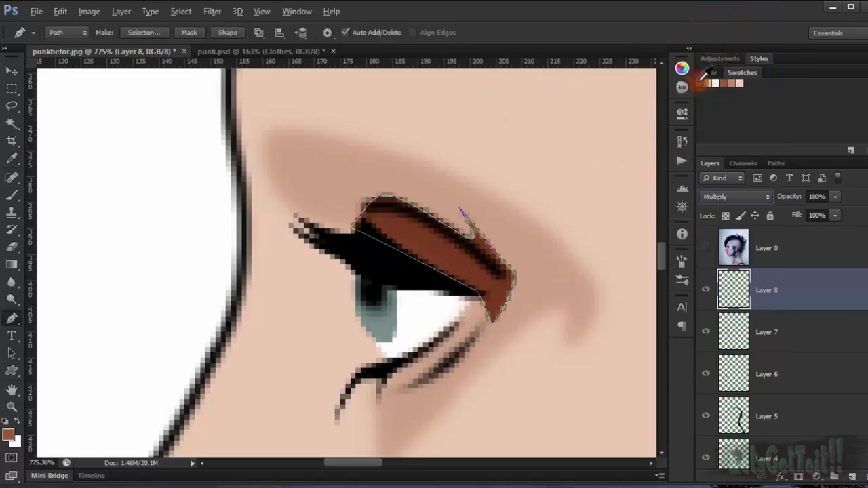
pyautogui.press('Return')
pyautogui.scroll(-7, 479, 229)
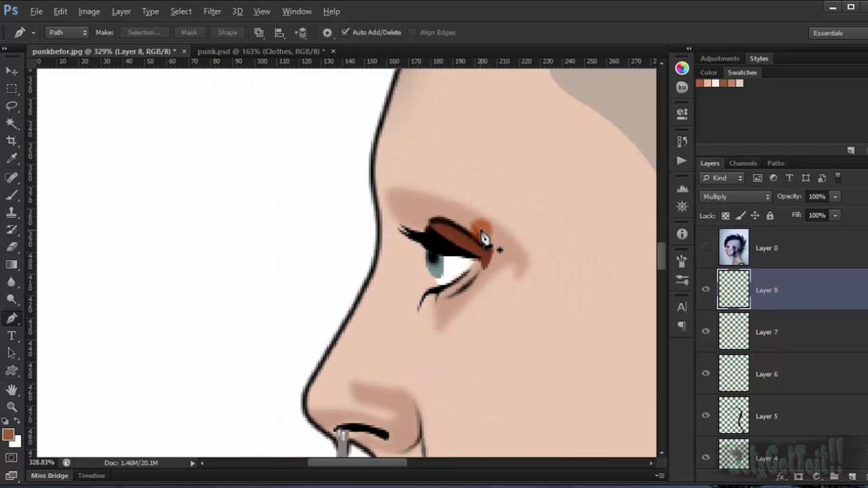
# - Show the Layer 0 photo again and trace a closed Pen path along the lower eyelid from the inner lashes to the outer eye corner
pyautogui.scroll(6, 497, 257)
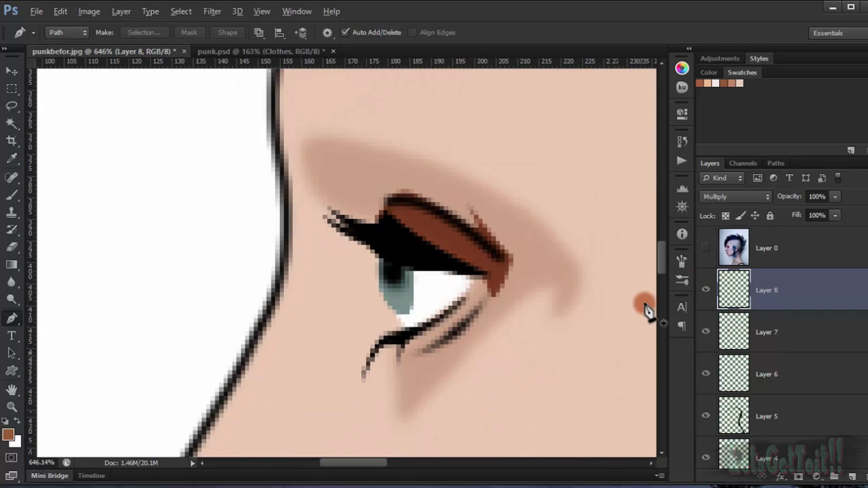
pyautogui.scroll(4, 472, 311)
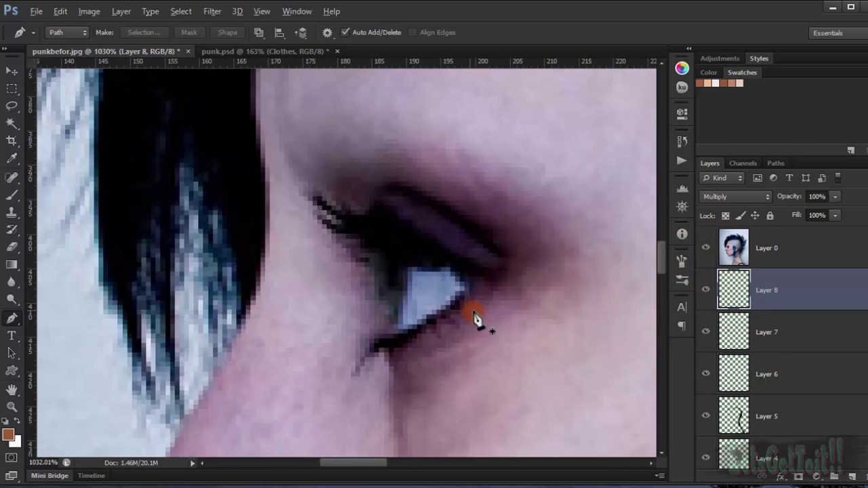
pyautogui.moveTo(426, 349); pyautogui.dragTo(449, 217)
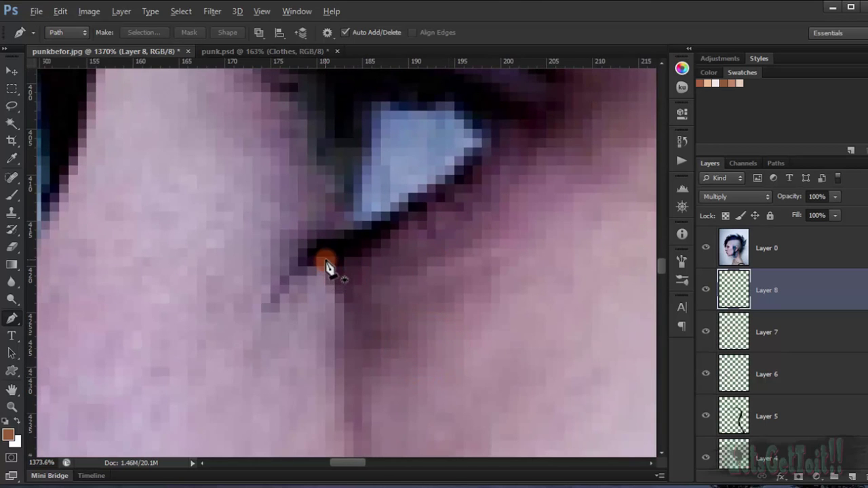
pyautogui.click(347, 314)
pyautogui.hotkey('ctrl', 'z')
pyautogui.click(326, 248)
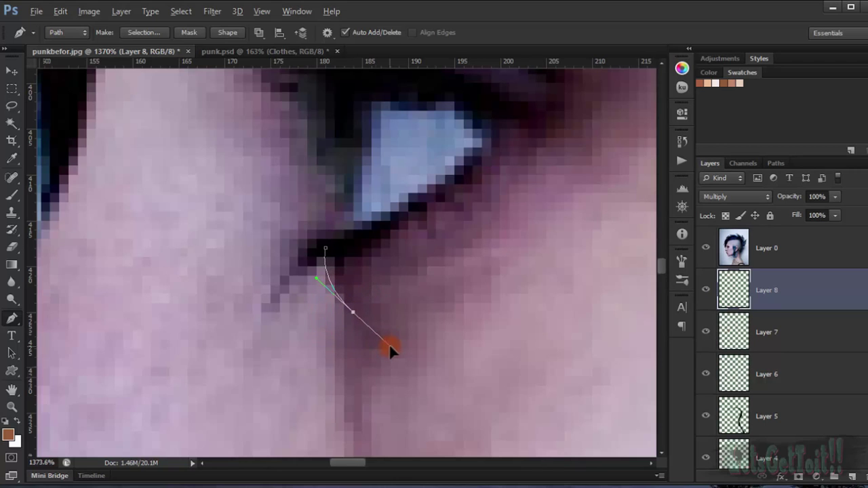
pyautogui.moveTo(417, 230); pyautogui.dragTo(439, 222)
pyautogui.moveTo(475, 196)
pyautogui.mouseDown()
pyautogui.moveTo(429, 286)
pyautogui.moveTo(456, 236)
pyautogui.moveTo(493, 228)
pyautogui.moveTo(508, 200)
pyautogui.moveTo(482, 202)
pyautogui.mouseUp()
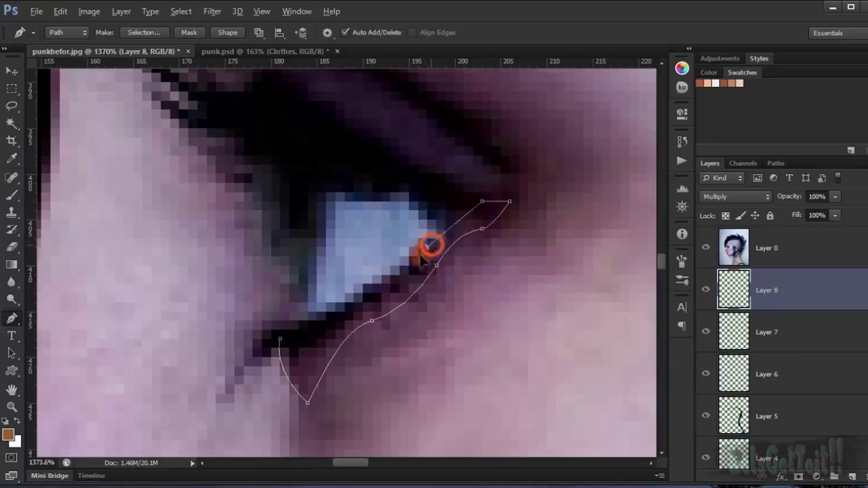
pyautogui.moveTo(429, 246); pyautogui.dragTo(398, 284)
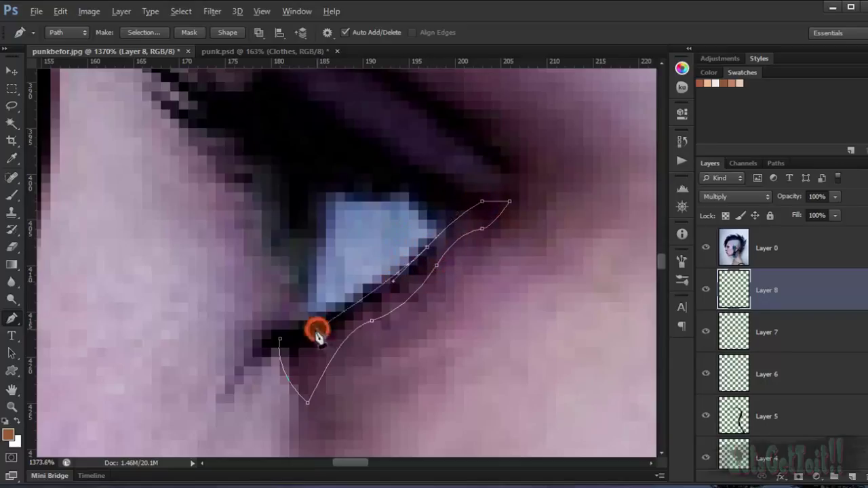
pyautogui.click(280, 340)
# - Fill the lower eyelid path with the foreground color on Layer 8, hide the Layer 0 photo and dismiss the path
pyautogui.scroll(-2, 281, 343)
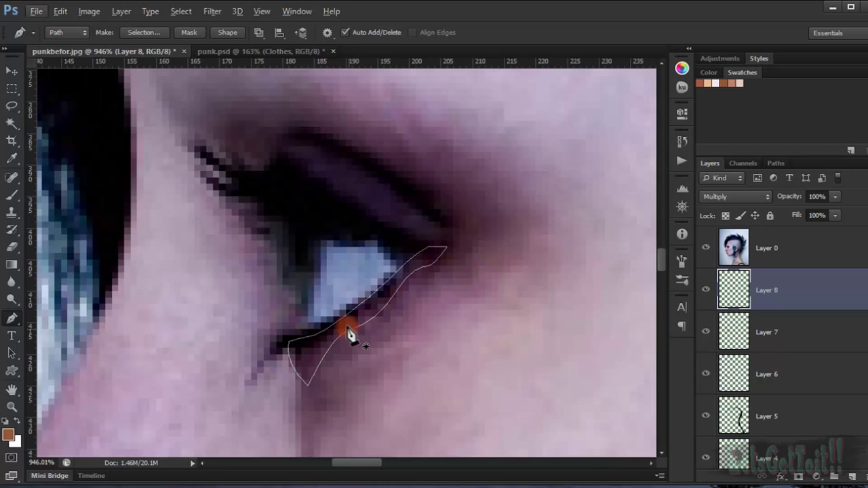
pyautogui.rightClick(350, 329)
pyautogui.click(414, 93)
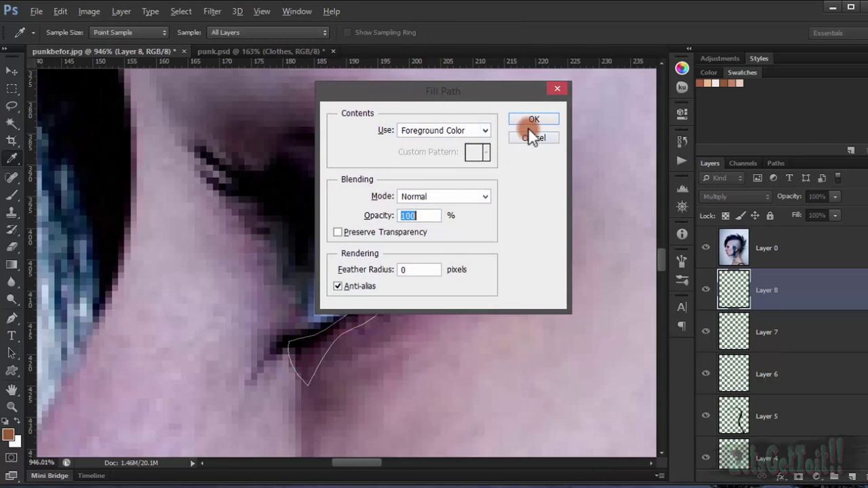
pyautogui.click(533, 119)
pyautogui.click(706, 249)
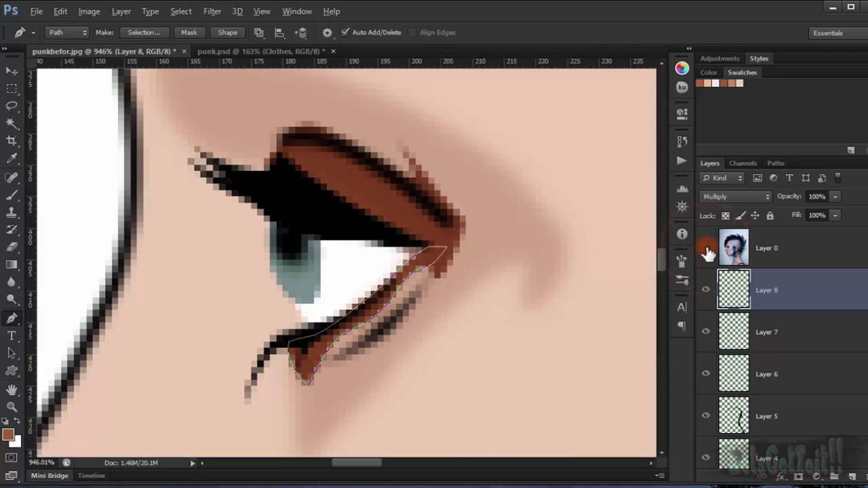
pyautogui.scroll(-4, 454, 291)
pyautogui.scroll(-2, 454, 290)
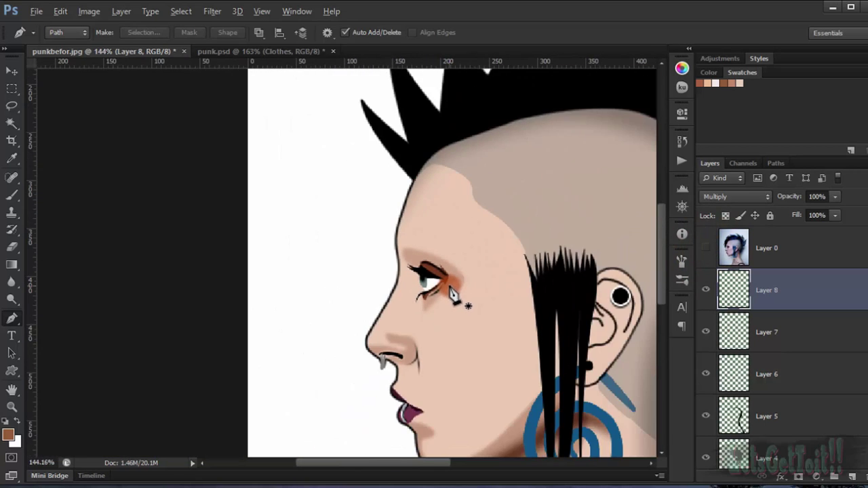
# - Apply a Gaussian Blur with a 1.0-pixel radius to the eyelid shadows on Layer 8
pyautogui.scroll(5, 457, 295)
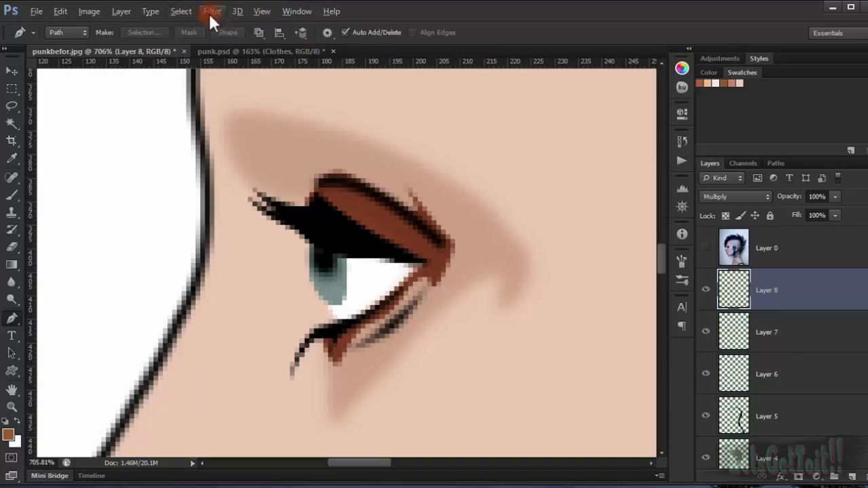
pyautogui.click(211, 14)
pyautogui.moveTo(283, 148)
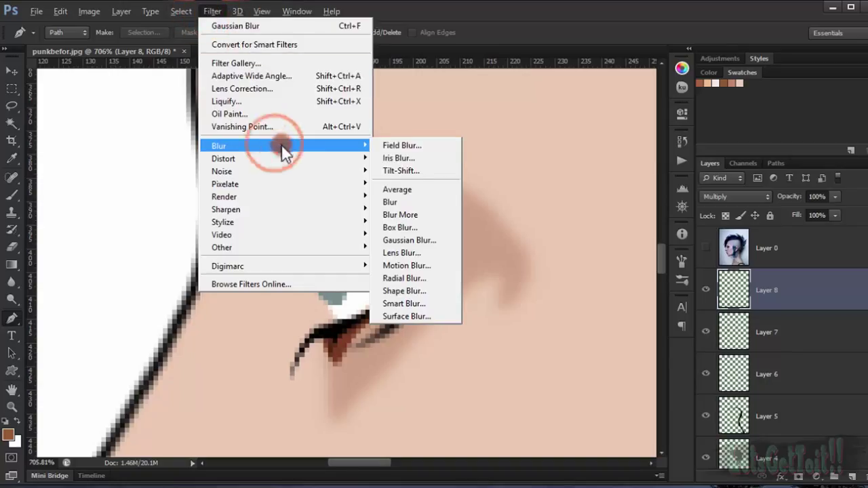
pyautogui.click(430, 240)
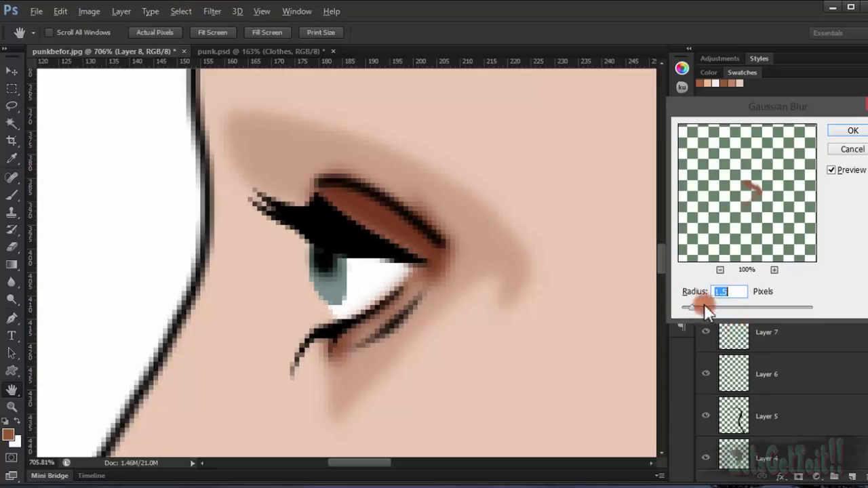
pyautogui.moveTo(693, 307); pyautogui.dragTo(688, 306)
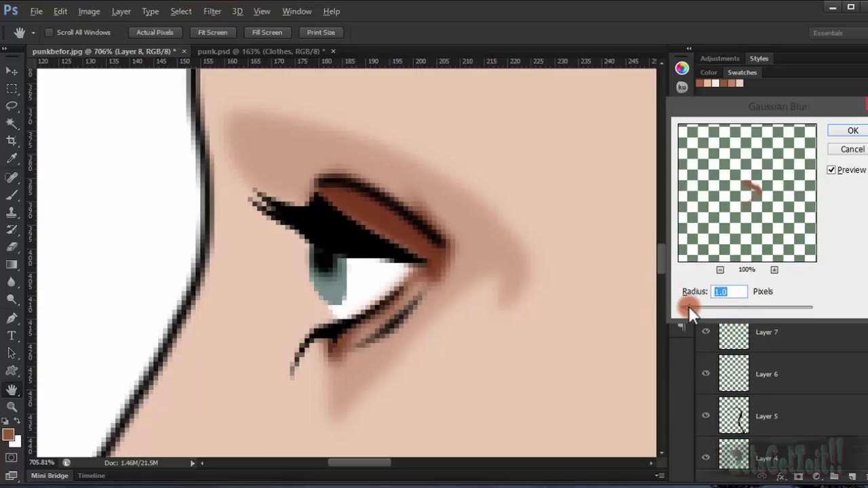
pyautogui.click(852, 131)
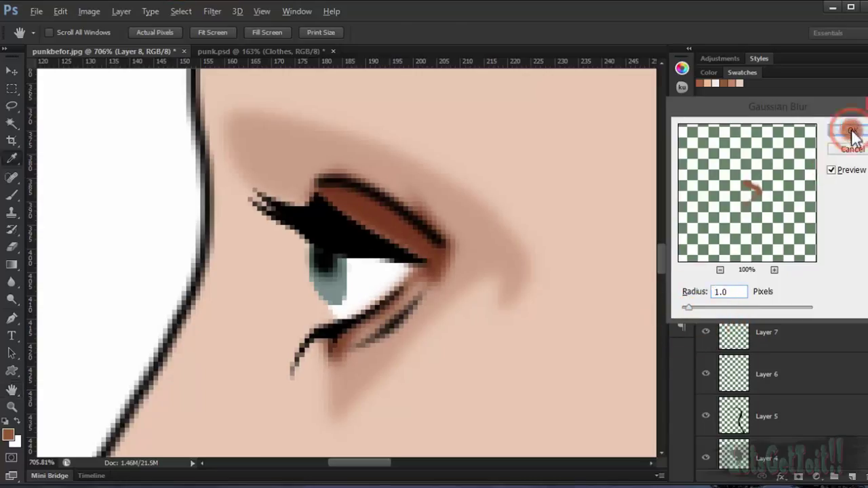
# - Reduce the opacity of the eyelid shadow layer to 62%
pyautogui.moveTo(791, 206); pyautogui.dragTo(777, 205)
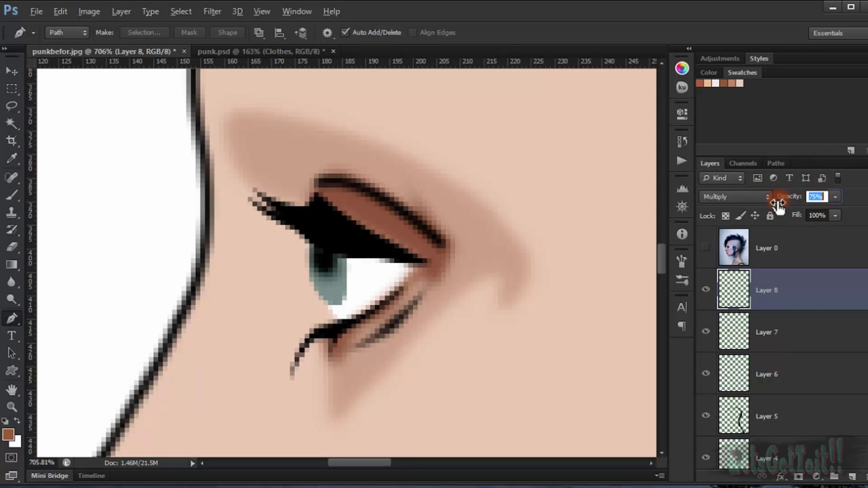
pyautogui.click(428, 288)
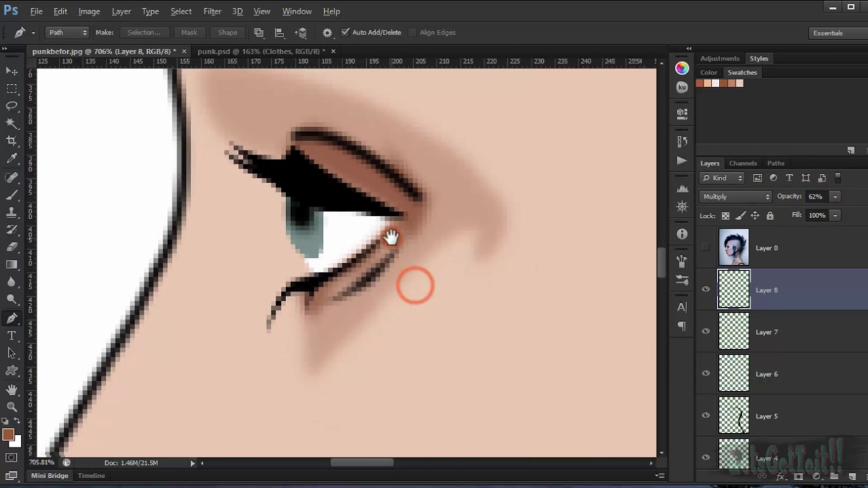
pyautogui.scroll(-8, 415, 253)
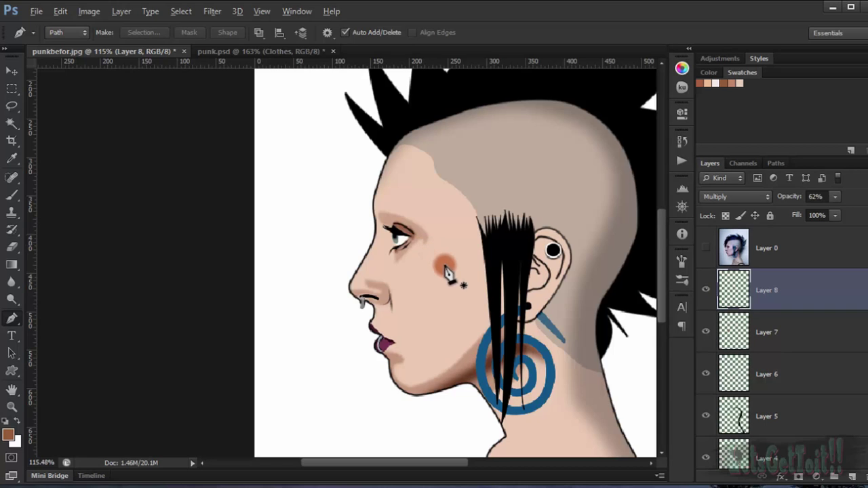
# - Show the Layer 0 photo and examine the light and shadow on the ear and around the spiral earring
pyautogui.moveTo(423, 279); pyautogui.dragTo(352, 249)
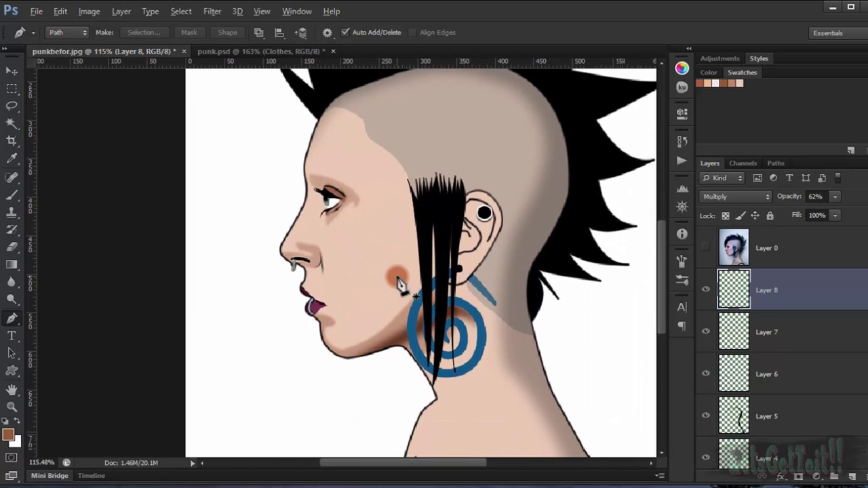
pyautogui.scroll(-4, 406, 292)
pyautogui.scroll(6, 399, 298)
pyautogui.moveTo(281, 327); pyautogui.dragTo(335, 277)
pyautogui.scroll(7, 513, 232)
pyautogui.moveTo(329, 230); pyautogui.dragTo(457, 204)
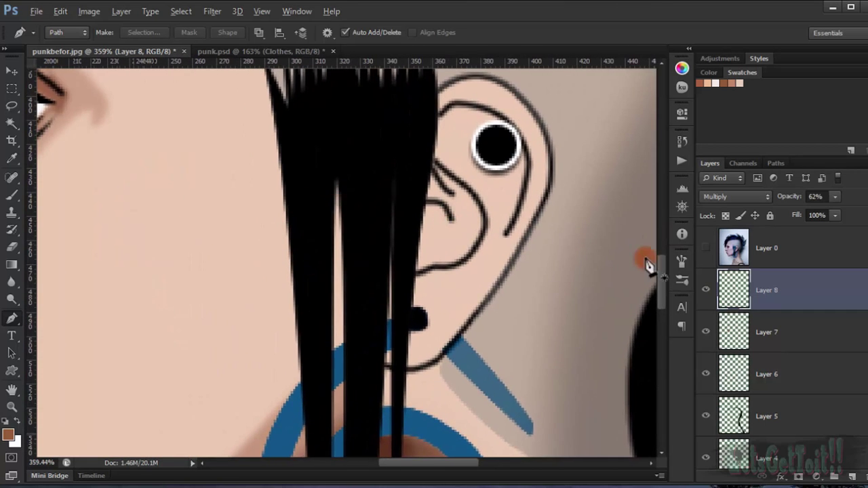
pyautogui.scroll(-5, 536, 333)
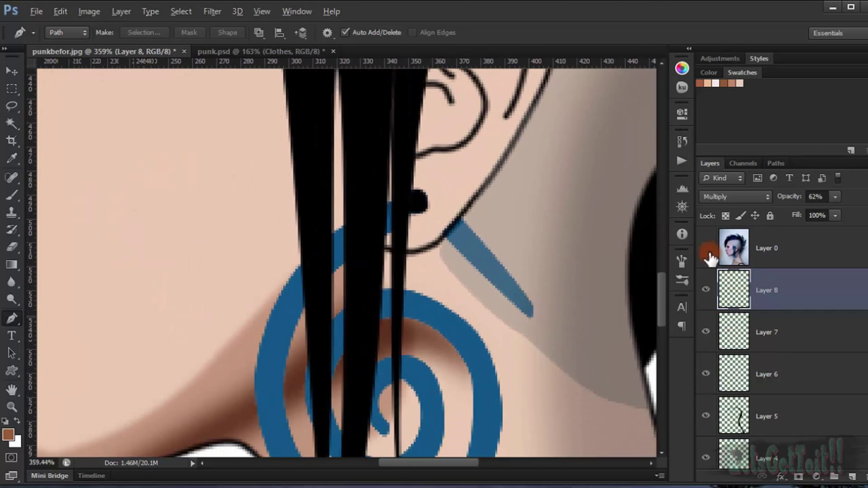
pyautogui.click(705, 249)
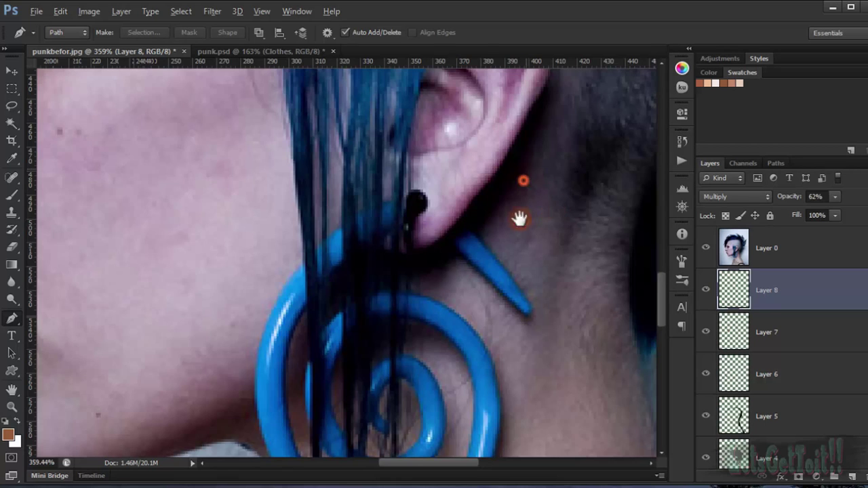
pyautogui.moveTo(523, 181); pyautogui.dragTo(507, 369)
pyautogui.scroll(7, 457, 286)
pyautogui.scroll(-4, 456, 287)
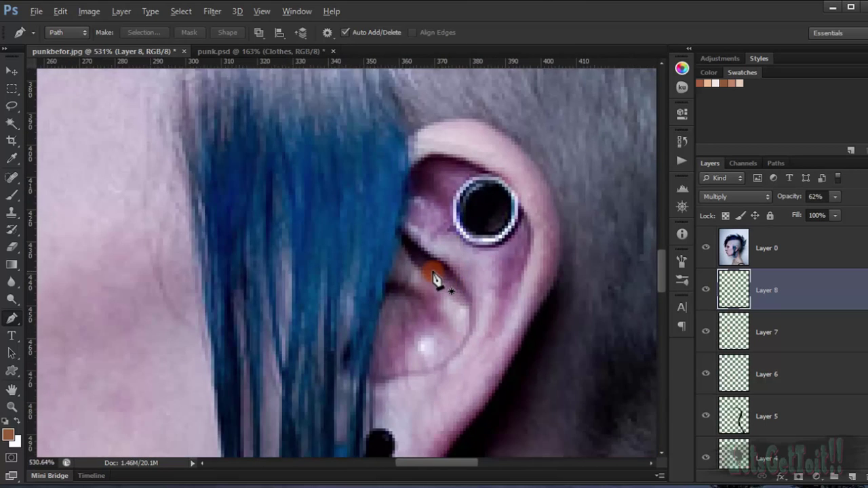
pyautogui.scroll(2, 434, 274)
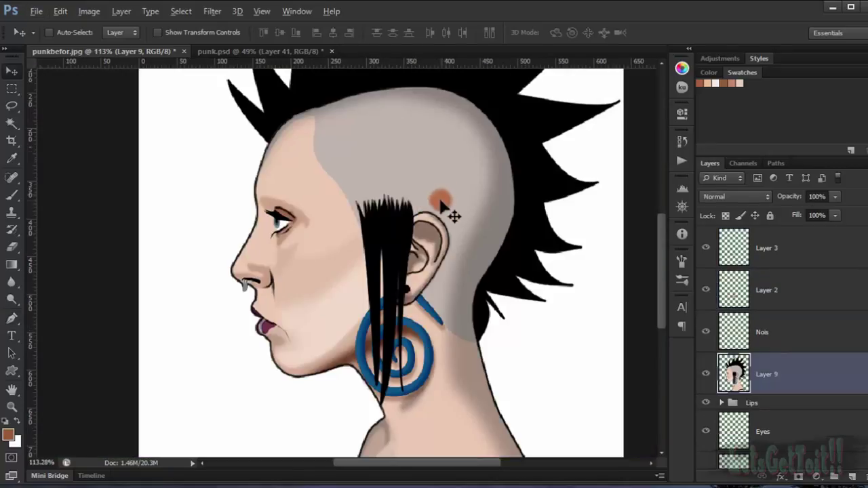
# - Compare the shaded face, ear and earring of the cartoon with the Layer 0 photo by toggling the photo's visibility
pyautogui.scroll(1, 435, 221)
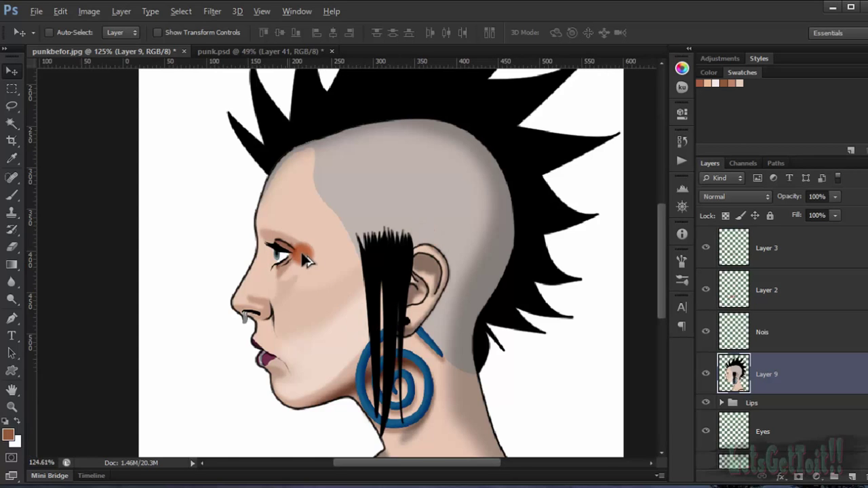
pyautogui.scroll(3, 304, 254)
pyautogui.scroll(3, 802, 285)
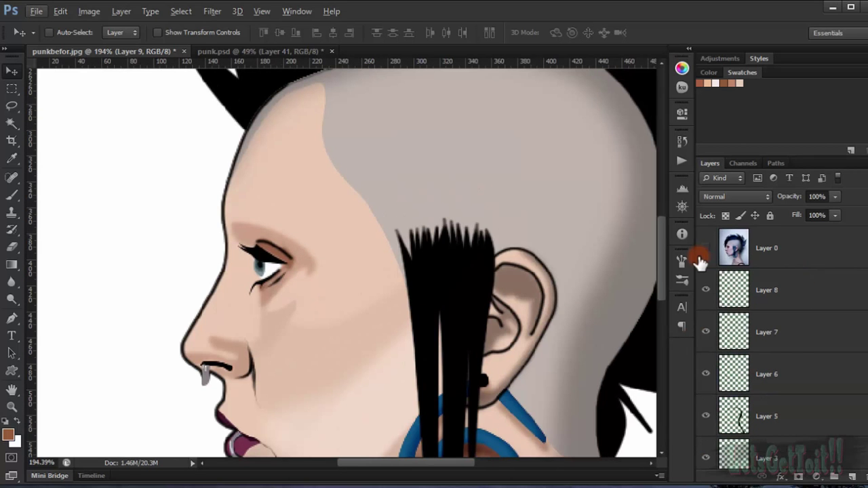
pyautogui.click(709, 249)
pyautogui.click(709, 249)
pyautogui.click(709, 249)
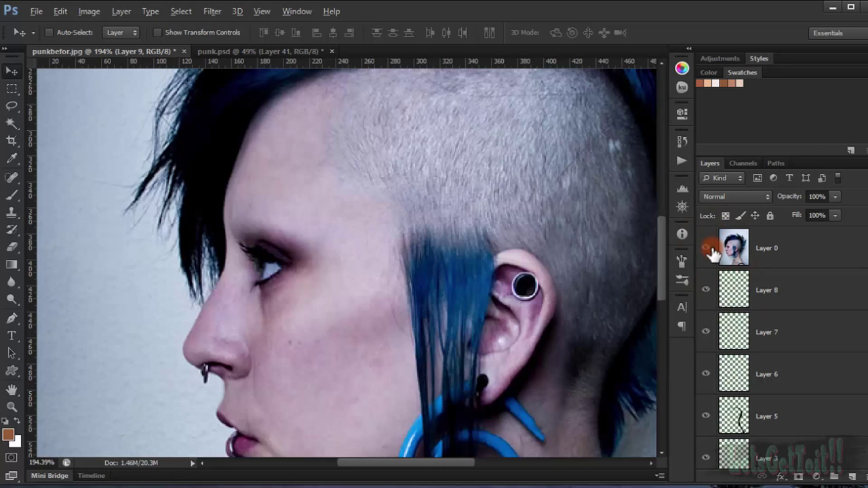
pyautogui.click(708, 249)
pyautogui.moveTo(430, 305); pyautogui.dragTo(341, 252)
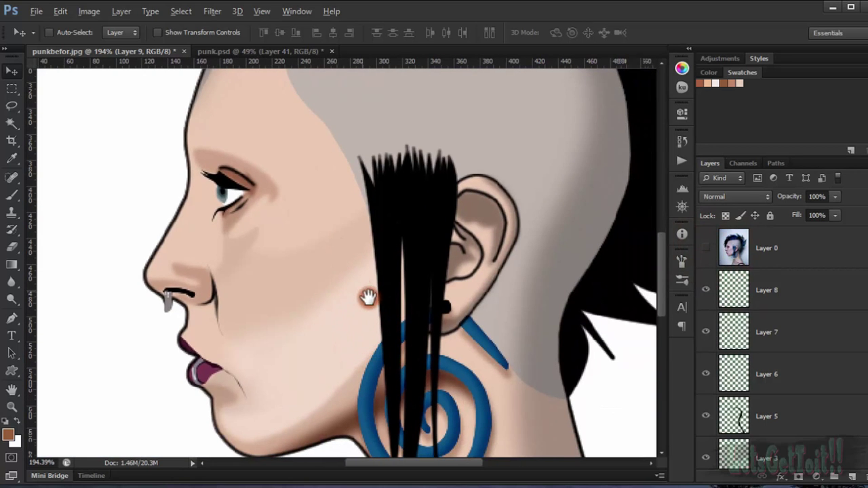
pyautogui.moveTo(368, 294)
pyautogui.mouseDown()
pyautogui.moveTo(309, 259)
pyautogui.moveTo(237, 251)
pyautogui.mouseUp()
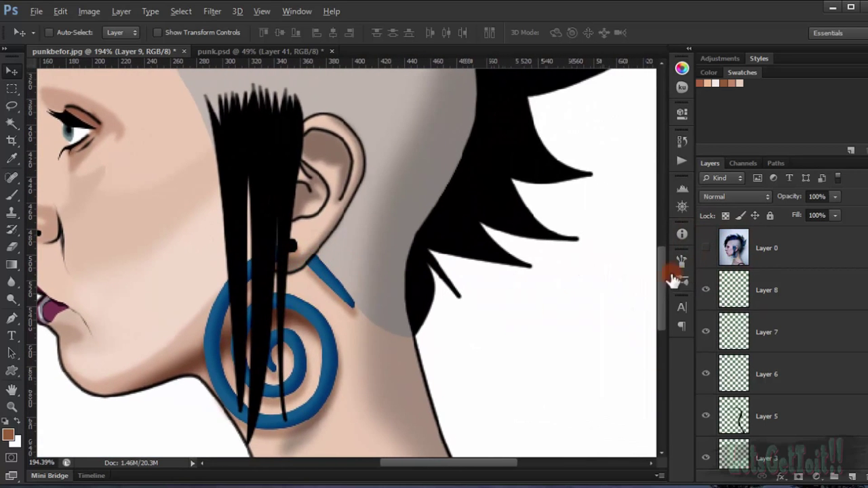
pyautogui.moveTo(354, 265); pyautogui.dragTo(353, 458)
pyautogui.moveTo(306, 328)
pyautogui.mouseDown()
pyautogui.moveTo(452, 430)
pyautogui.moveTo(439, 384)
pyautogui.moveTo(310, 287)
pyautogui.moveTo(359, 227)
pyautogui.mouseUp()
pyautogui.moveTo(339, 311); pyautogui.dragTo(349, 271)
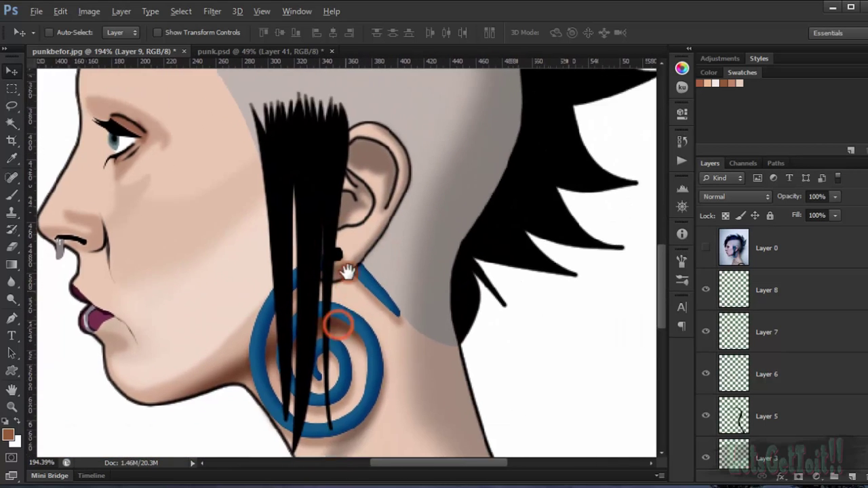
pyautogui.moveTo(333, 357)
pyautogui.mouseDown()
pyautogui.moveTo(354, 302)
pyautogui.moveTo(379, 386)
pyautogui.mouseUp()
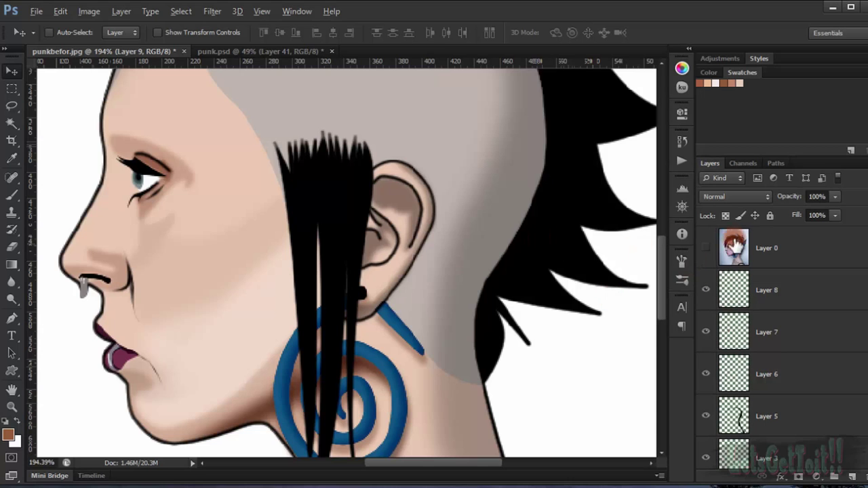
# - Show the Layer 0 photo and trace a small closed Pen path around the upper highlight in the inner ear bowl
pyautogui.click(699, 252)
pyautogui.moveTo(375, 246)
pyautogui.mouseDown()
pyautogui.moveTo(388, 251)
pyautogui.moveTo(444, 221)
pyautogui.mouseUp()
pyautogui.click(12, 318)
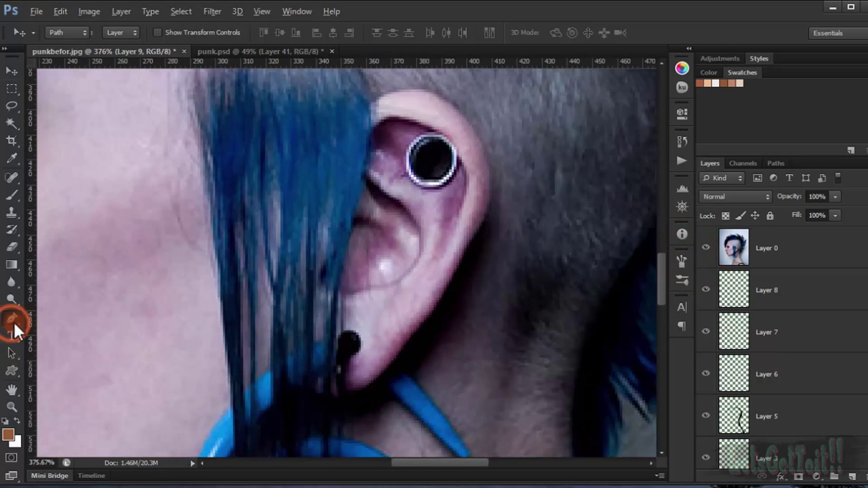
pyautogui.scroll(3, 415, 256)
pyautogui.scroll(1, 415, 256)
pyautogui.click(442, 203)
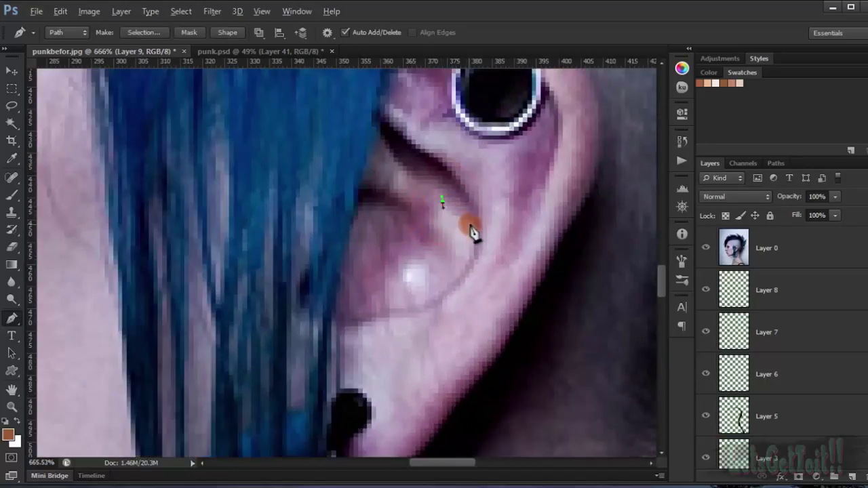
pyautogui.click(469, 224)
pyautogui.moveTo(464, 252); pyautogui.dragTo(460, 258)
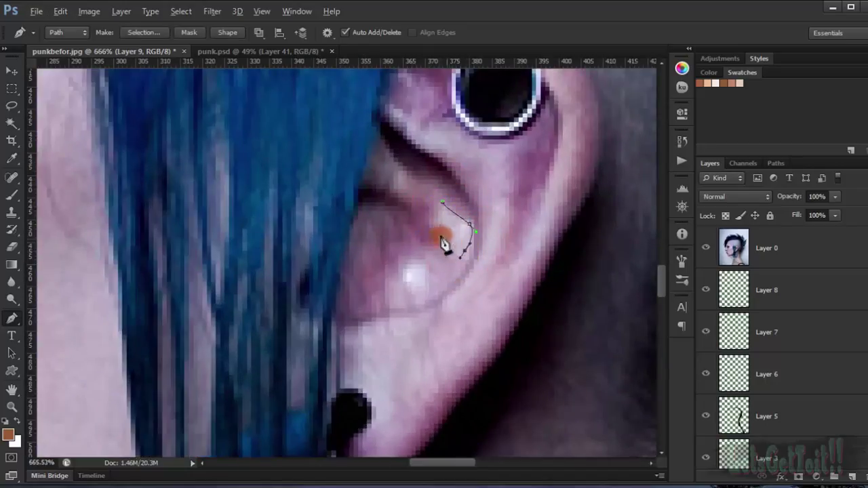
pyautogui.moveTo(427, 230); pyautogui.dragTo(427, 225)
pyautogui.click(443, 203)
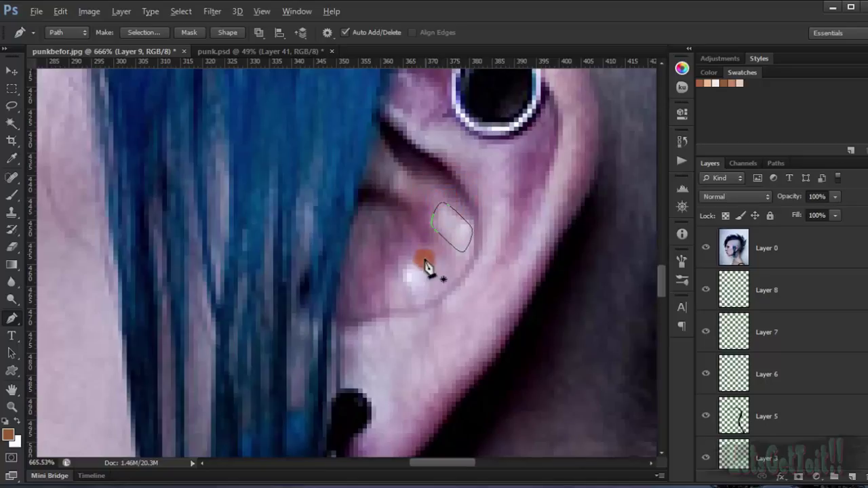
# - Trace a second closed Pen path around the bright spot in the lower part of the ear bowl
pyautogui.click(415, 260)
pyautogui.moveTo(397, 268); pyautogui.dragTo(414, 305)
pyautogui.click(434, 285)
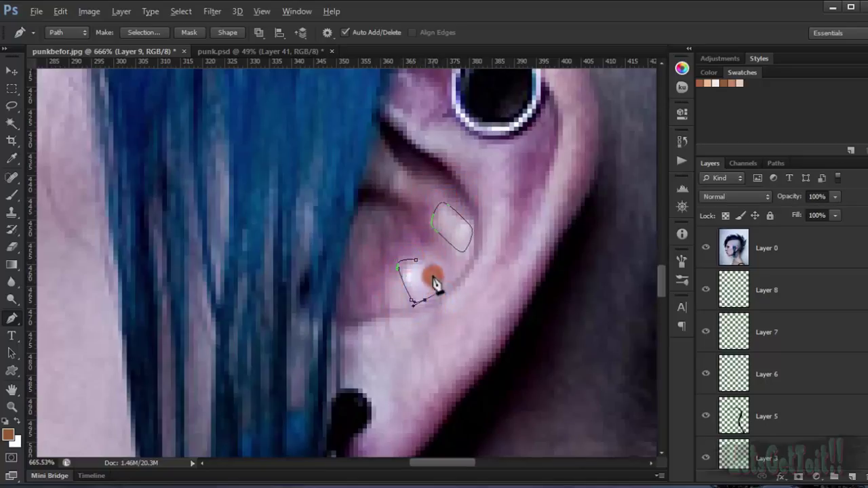
pyautogui.click(416, 260)
# - Start a third Pen path below the round ear plug and run it down the inner ear ridge to a point above the lobe
pyautogui.moveTo(550, 160); pyautogui.dragTo(551, 272)
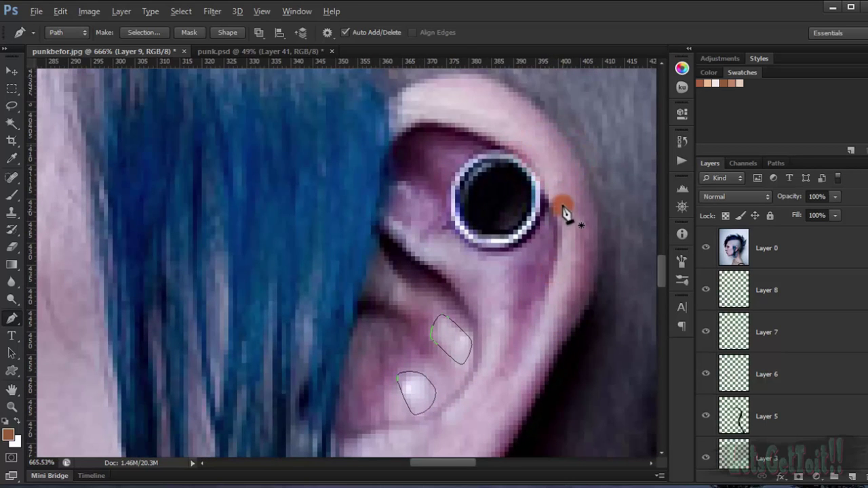
pyautogui.click(513, 254)
pyautogui.moveTo(504, 348); pyautogui.dragTo(496, 376)
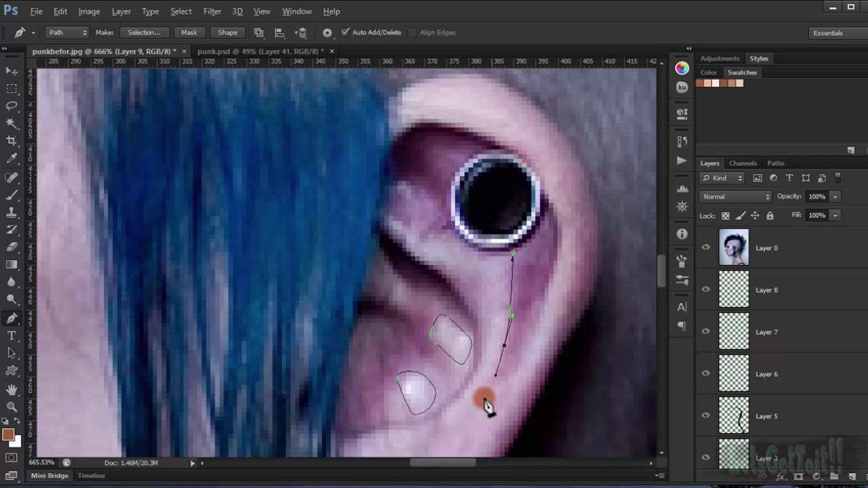
pyautogui.moveTo(460, 426); pyautogui.dragTo(452, 432)
pyautogui.scroll(-3, 432, 366)
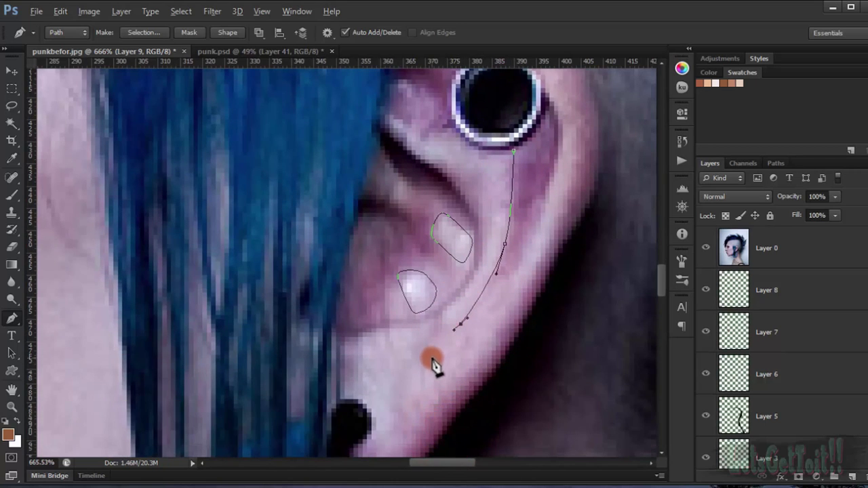
pyautogui.moveTo(423, 388); pyautogui.dragTo(435, 374)
# - Continue the ridge path up its inner edge to the hair, and close it along the lower rim of the ear plug
pyautogui.moveTo(450, 313); pyautogui.dragTo(453, 309)
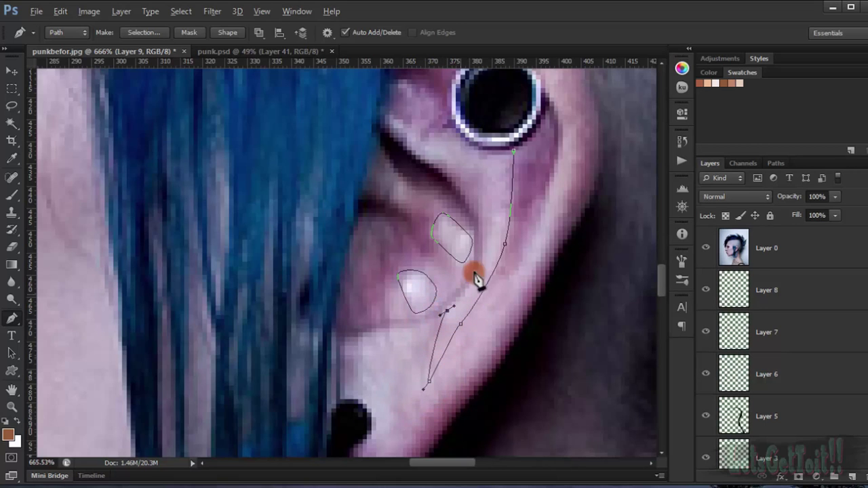
pyautogui.moveTo(489, 223); pyautogui.dragTo(481, 175)
pyautogui.scroll(3, 492, 251)
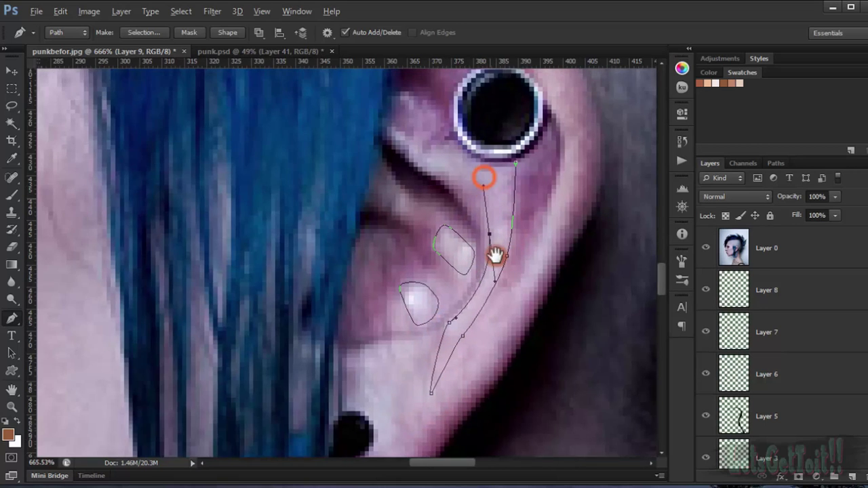
pyautogui.moveTo(497, 261)
pyautogui.mouseDown()
pyautogui.moveTo(425, 243)
pyautogui.moveTo(405, 207)
pyautogui.mouseUp()
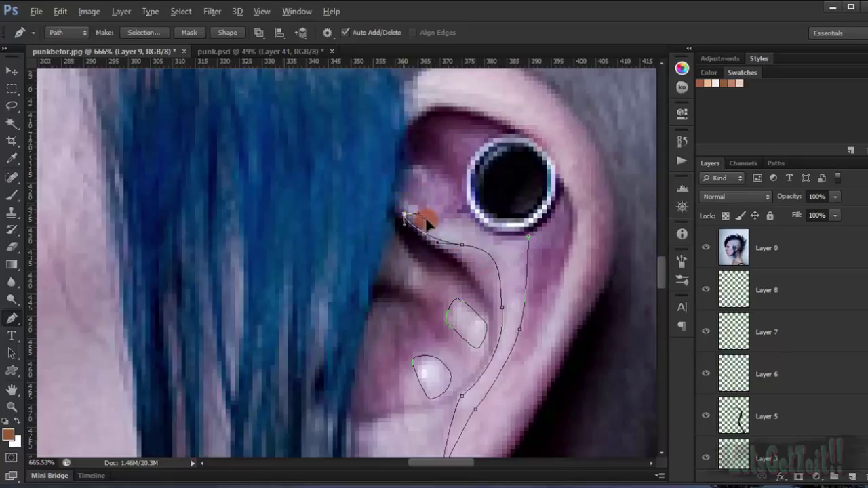
pyautogui.moveTo(471, 228)
pyautogui.mouseDown()
pyautogui.moveTo(487, 240)
pyautogui.moveTo(479, 209)
pyautogui.mouseUp()
pyautogui.hotkey('ctrl', 'z')
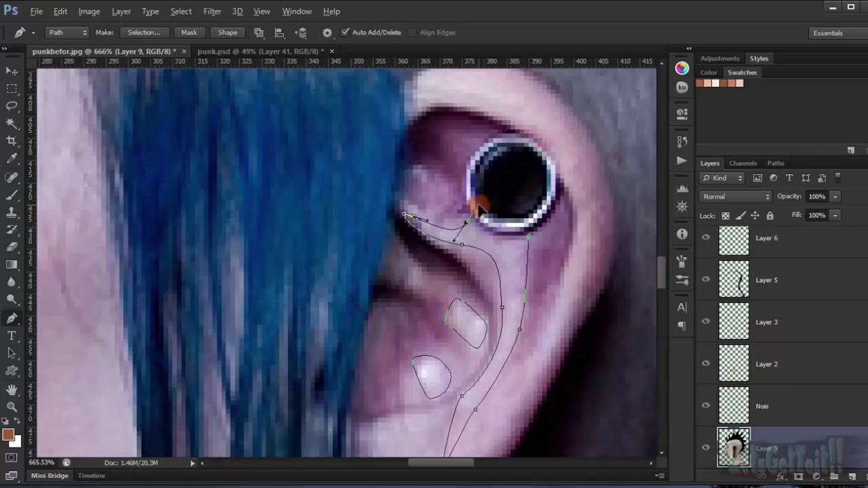
pyautogui.moveTo(507, 245); pyautogui.dragTo(528, 243)
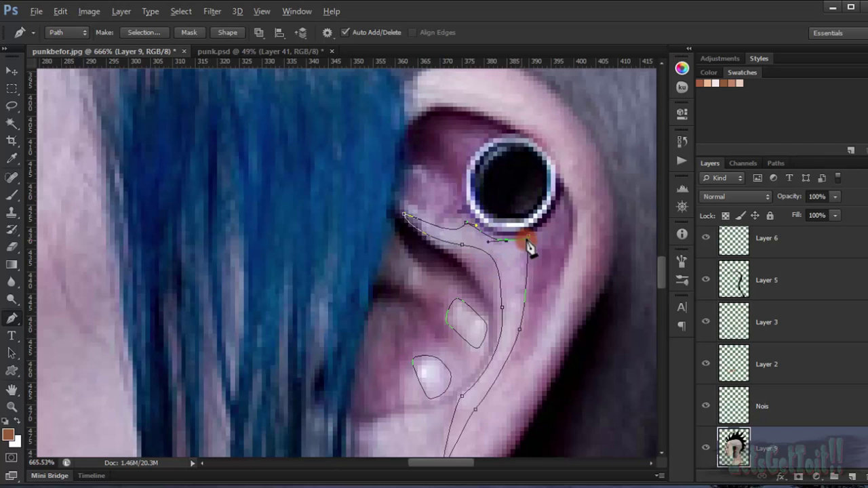
pyautogui.click(529, 239)
# - Add a new layer directly above Layer 8 for the ear highlights
pyautogui.scroll(-5, 521, 274)
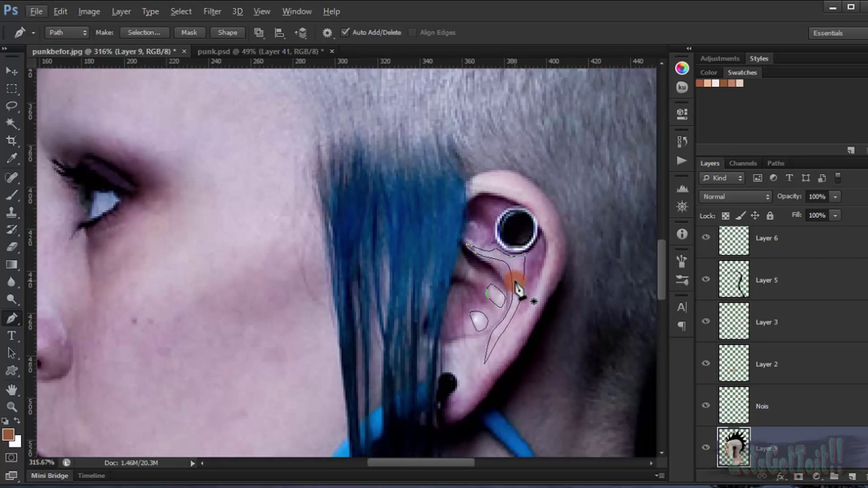
pyautogui.scroll(3, 752, 326)
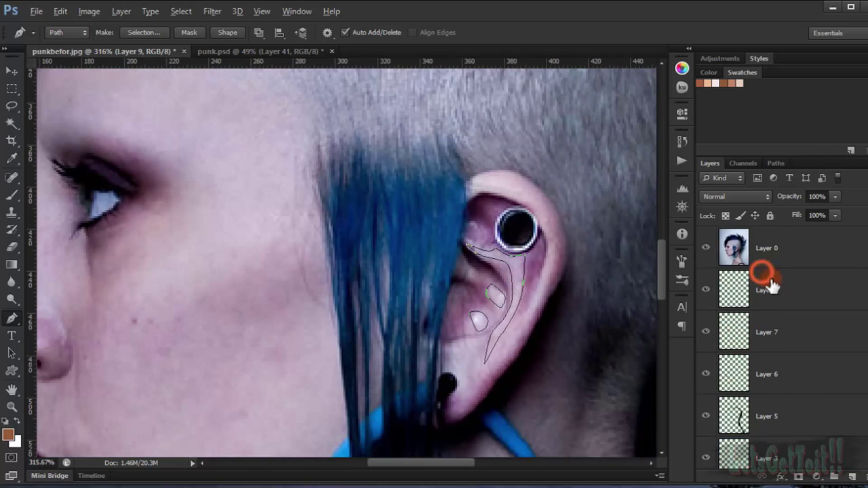
pyautogui.click(772, 285)
pyautogui.click(838, 477)
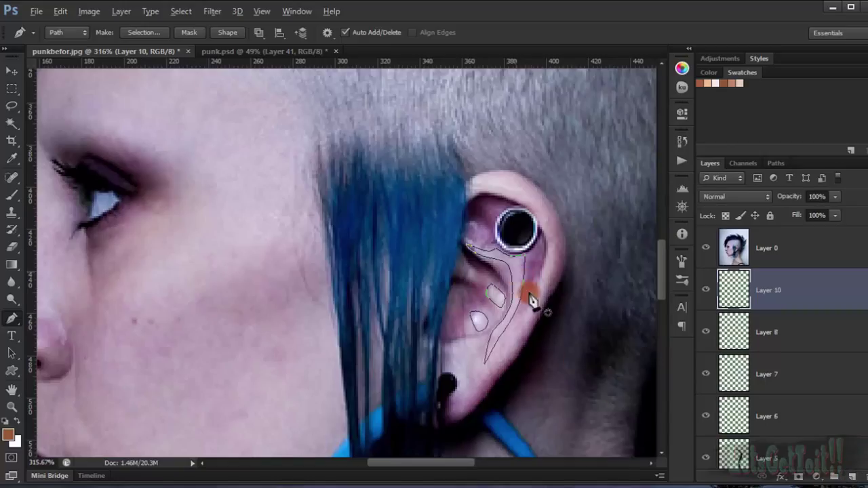
# - Hide the Layer 0 photo and set the foreground color to the near-white swatch
pyautogui.scroll(2, 531, 300)
pyautogui.click(706, 248)
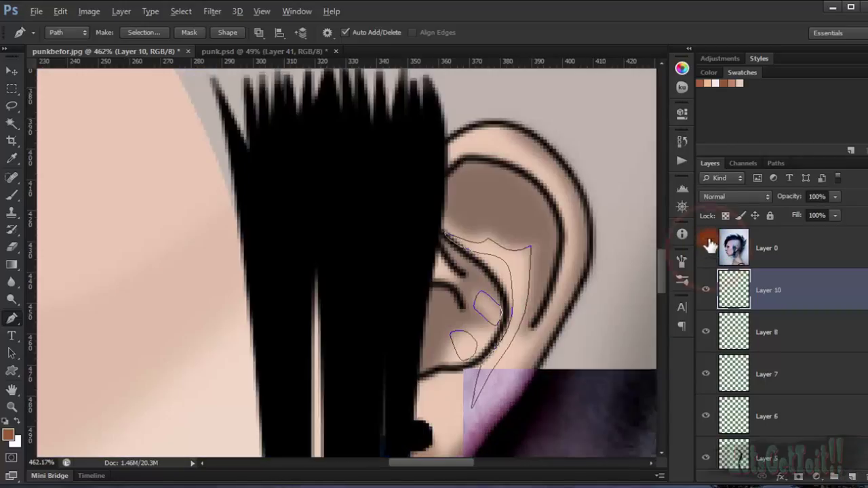
pyautogui.click(716, 83)
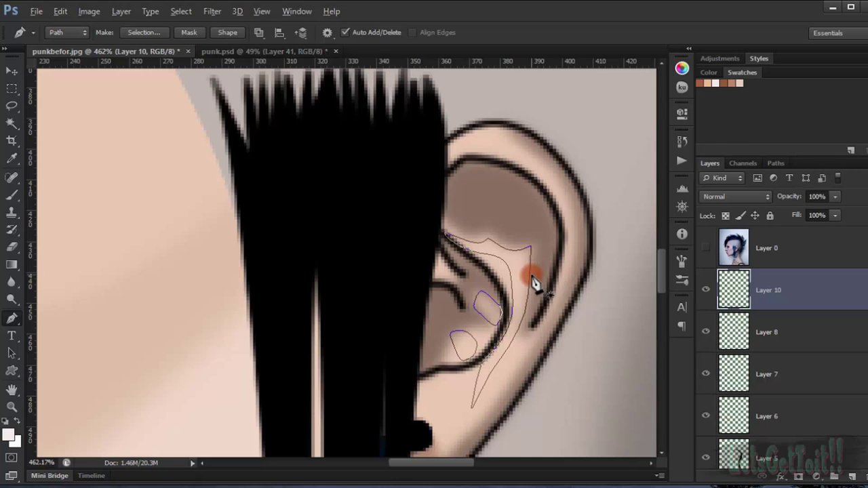
# - Adjust the curve handles on the inner edge of the ear ridge path so it bends smoothly beside the black outline
pyautogui.scroll(5, 510, 273)
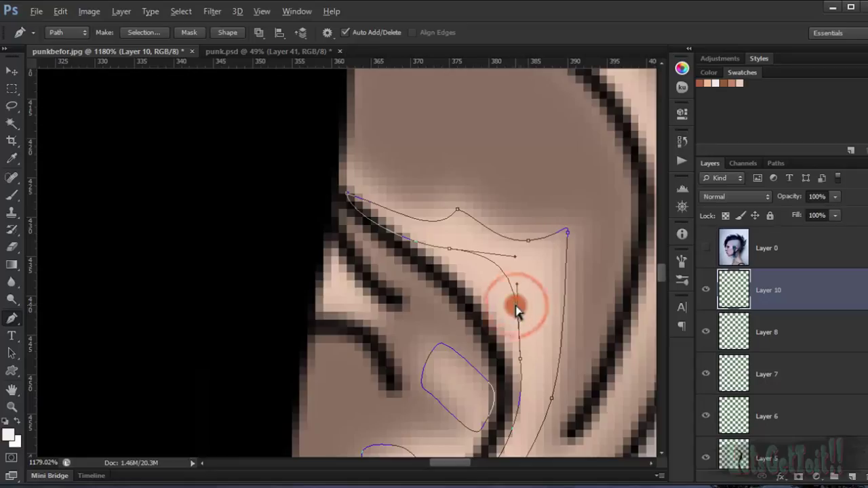
pyautogui.click(518, 286)
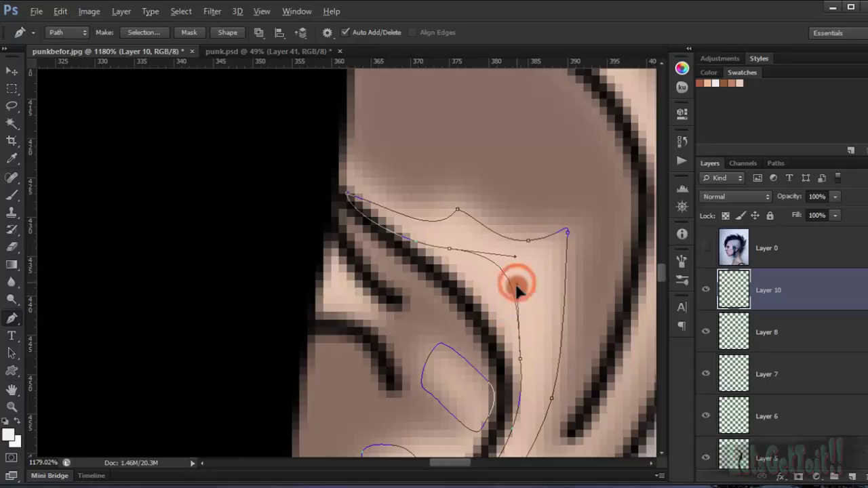
pyautogui.moveTo(517, 290); pyautogui.dragTo(504, 273)
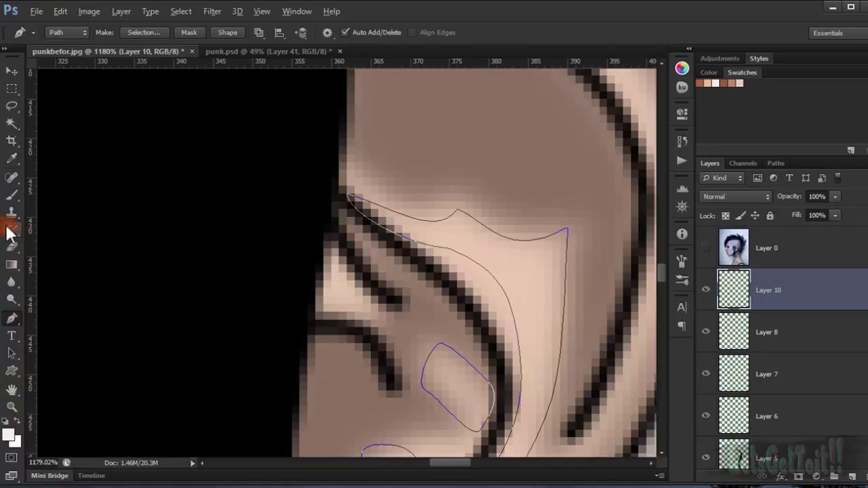
# - Fill the ear highlight paths on Layer 10 with the foreground color at 100% opacity and dismiss the path outlines
pyautogui.rightClick(461, 212)
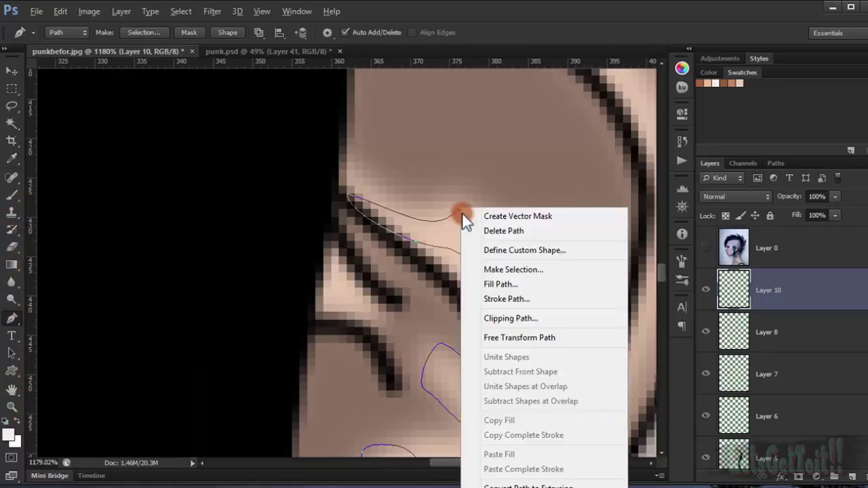
pyautogui.click(512, 288)
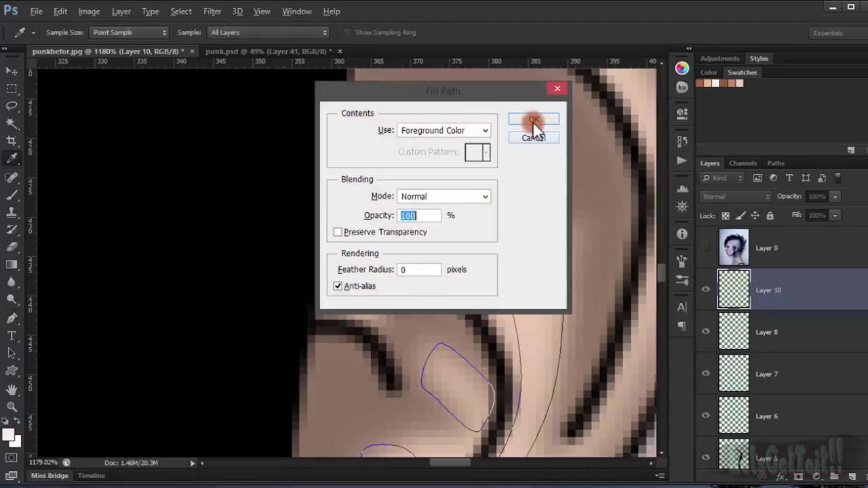
pyautogui.click(532, 120)
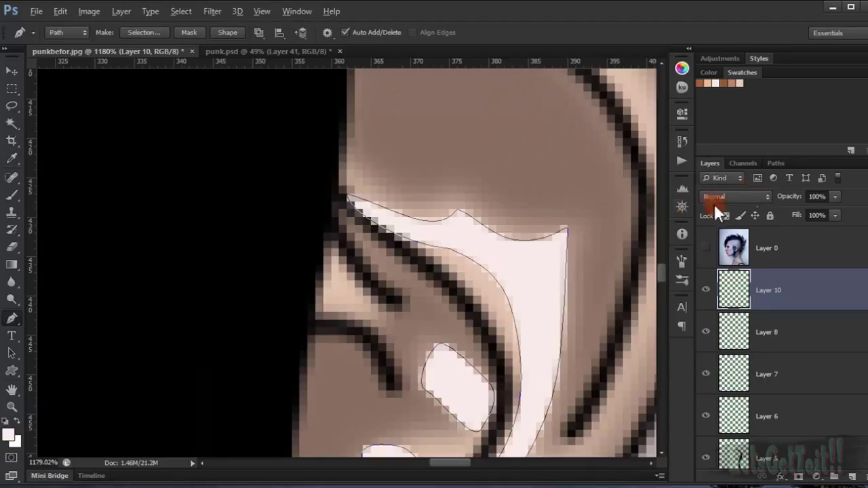
pyautogui.press('Return')
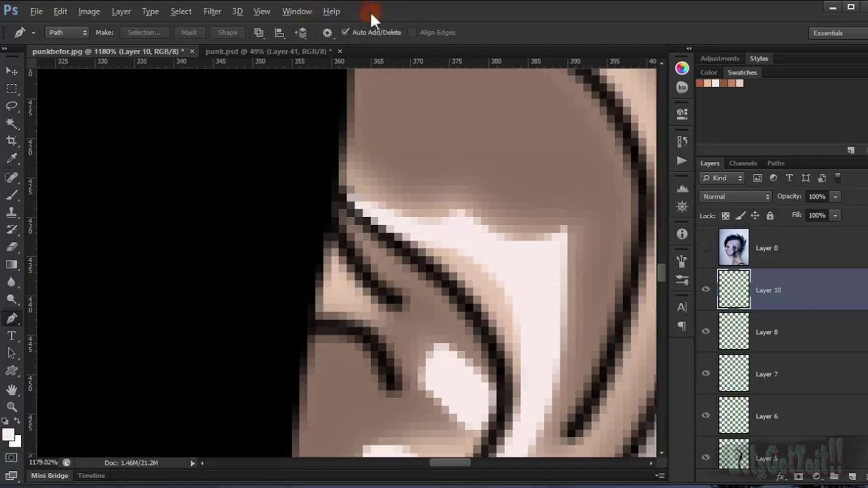
# - Soften the ear highlights on Layer 10 with a 1.5-pixel Gaussian Blur and lower the layer's opacity to 63%
pyautogui.click(214, 12)
pyautogui.moveTo(282, 152)
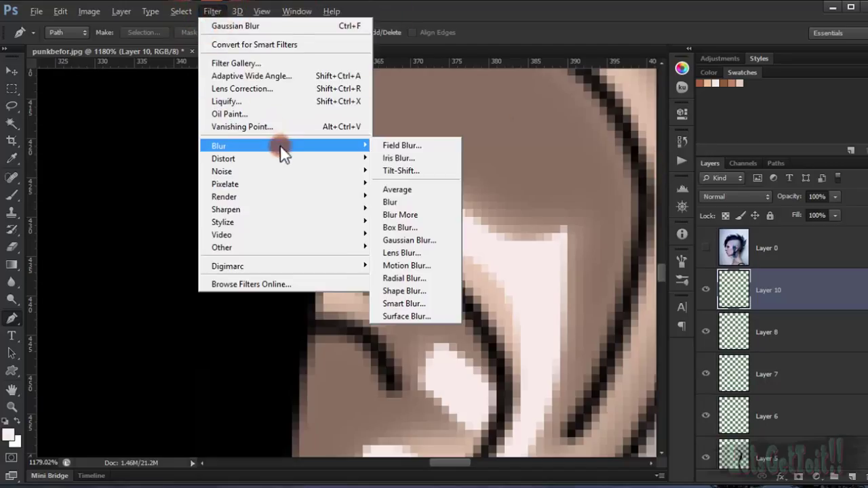
pyautogui.click(432, 238)
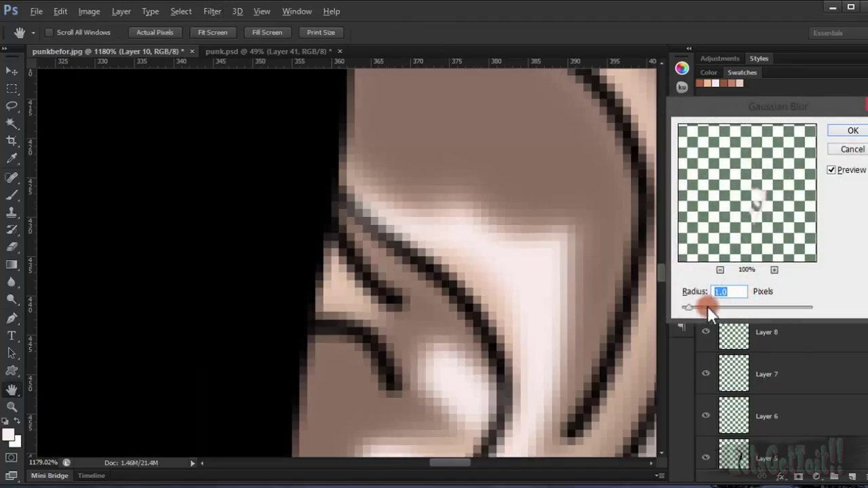
pyautogui.moveTo(686, 310); pyautogui.dragTo(691, 307)
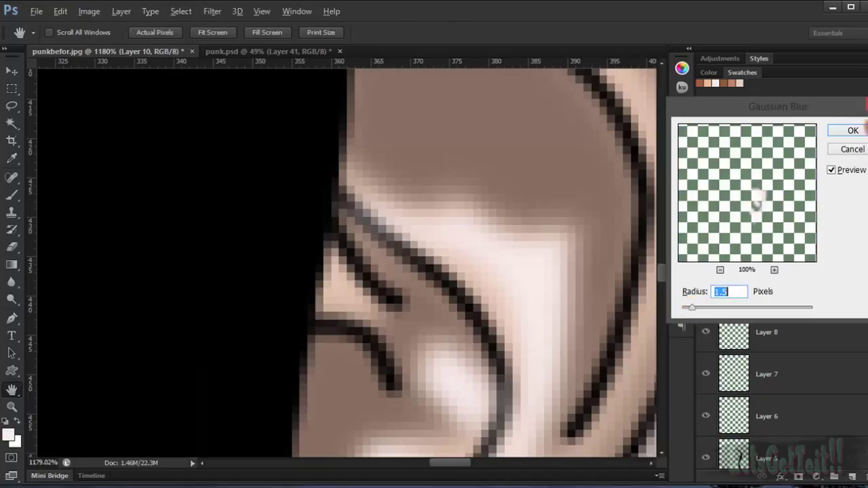
pyautogui.click(852, 130)
pyautogui.press('p')
pyautogui.moveTo(794, 201); pyautogui.dragTo(775, 201)
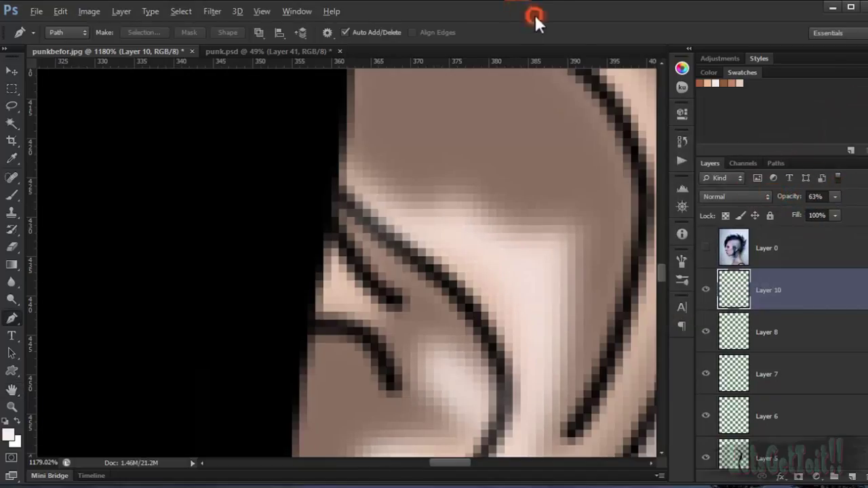
# - Examine the ear highlights within the whole head, comparing the drawing with Layer 10 hidden and shown
pyautogui.hotkey('ctrl', '0')
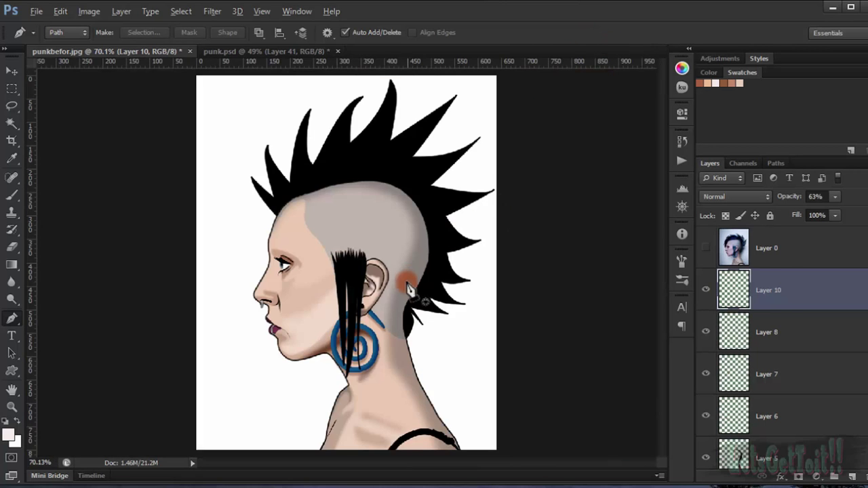
pyautogui.scroll(4, 387, 293)
pyautogui.scroll(2, 388, 298)
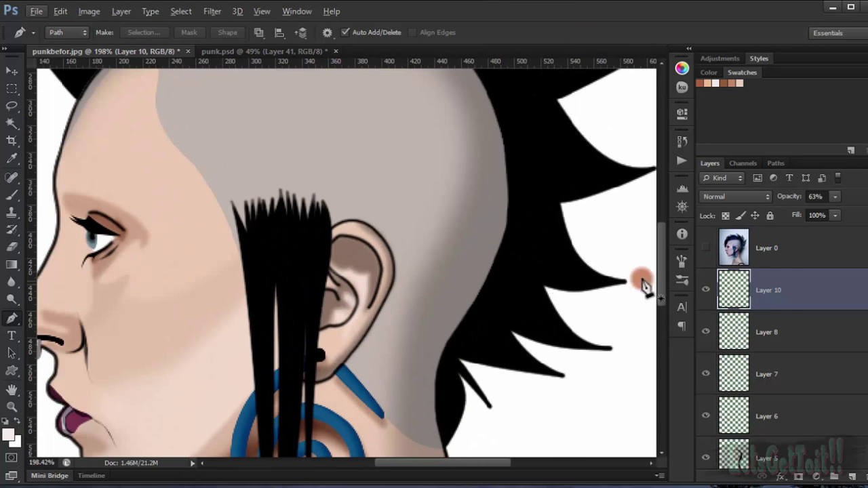
pyautogui.click(707, 287)
pyautogui.click(706, 290)
pyautogui.moveTo(382, 310); pyautogui.dragTo(642, 229)
pyautogui.scroll(1, 575, 251)
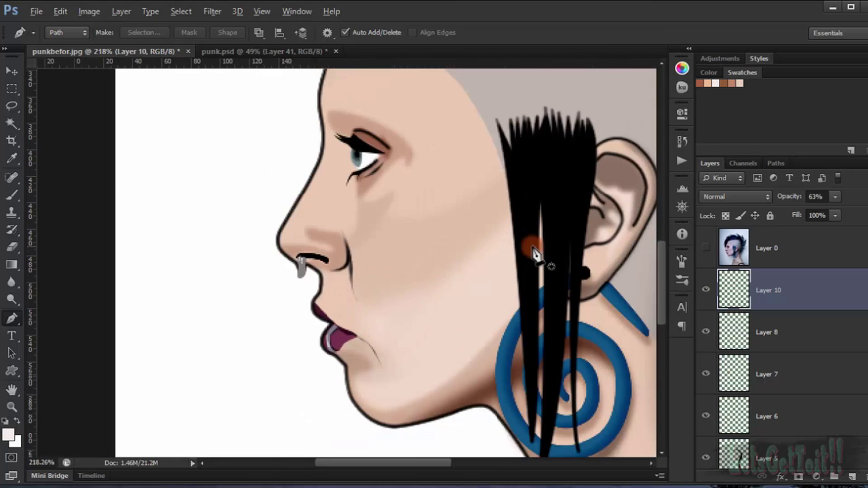
pyautogui.scroll(2, 488, 261)
# - Show the Layer 0 photo over the drawing as a reference for the face highlights
pyautogui.click(706, 247)
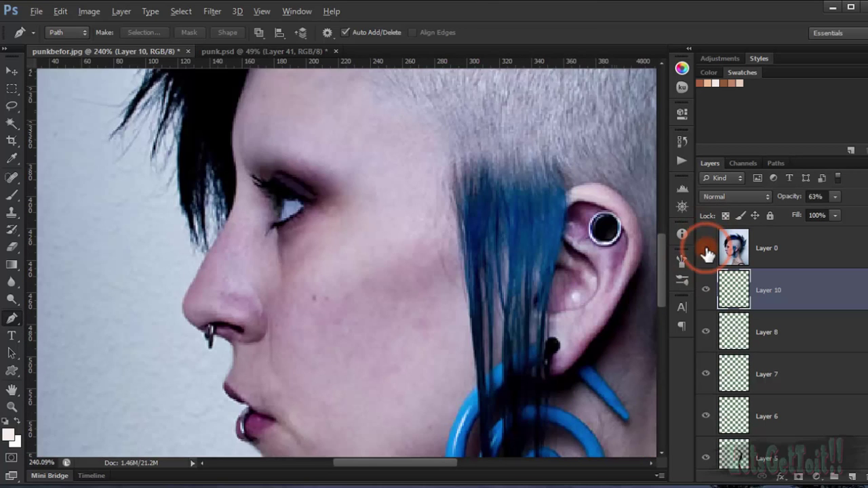
pyautogui.click(706, 247)
pyautogui.click(707, 248)
pyautogui.moveTo(417, 249); pyautogui.dragTo(411, 337)
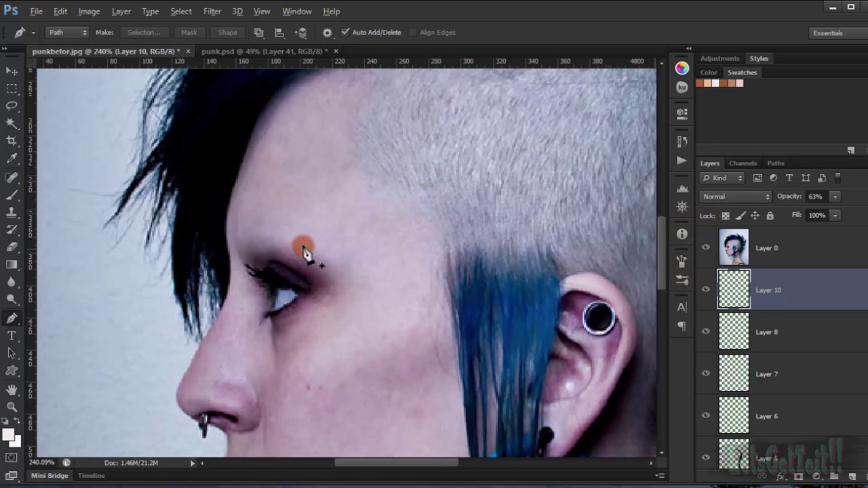
# - Try tracing a closed highlight path along the brow bone, over the temple and down the upper cheek
pyautogui.click(236, 233)
pyautogui.moveTo(274, 218); pyautogui.dragTo(299, 220)
pyautogui.moveTo(349, 243); pyautogui.dragTo(361, 245)
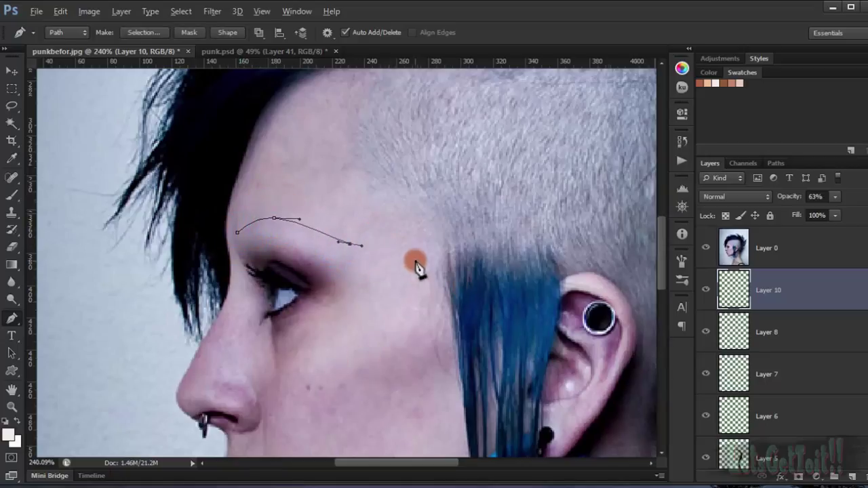
pyautogui.moveTo(421, 256); pyautogui.dragTo(436, 281)
pyautogui.click(446, 303)
pyautogui.moveTo(414, 334); pyautogui.dragTo(382, 300)
pyautogui.moveTo(331, 332); pyautogui.dragTo(358, 280)
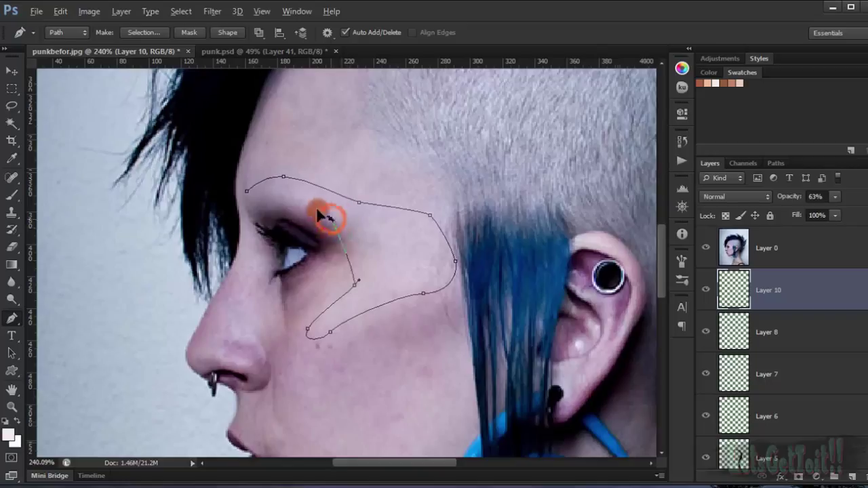
pyautogui.moveTo(288, 200); pyautogui.dragTo(256, 189)
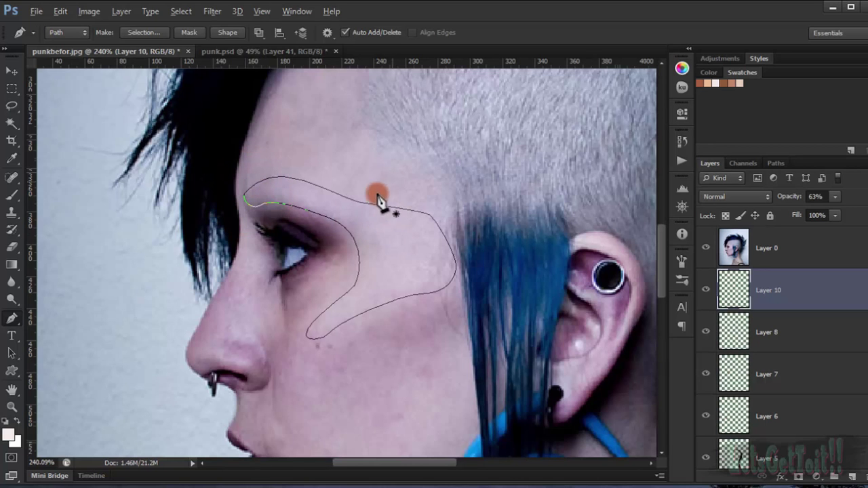
pyautogui.moveTo(302, 242); pyautogui.dragTo(355, 227)
pyautogui.moveTo(298, 341); pyautogui.dragTo(338, 329)
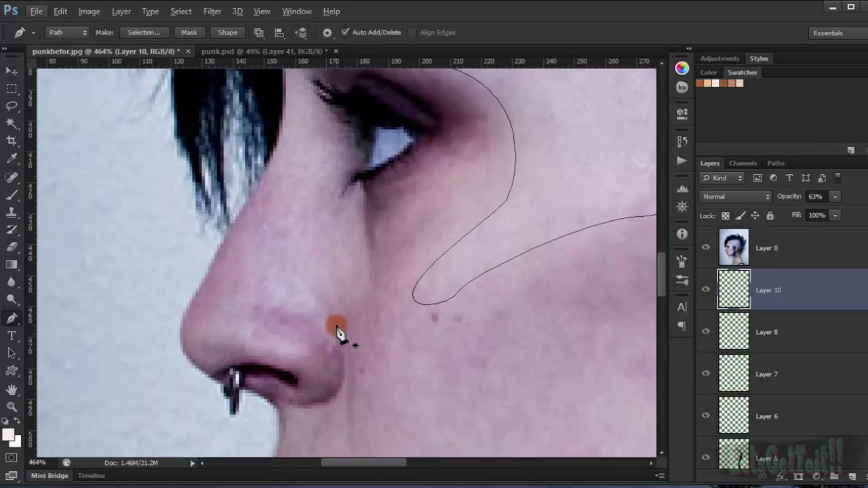
pyautogui.scroll(-2, 289, 214)
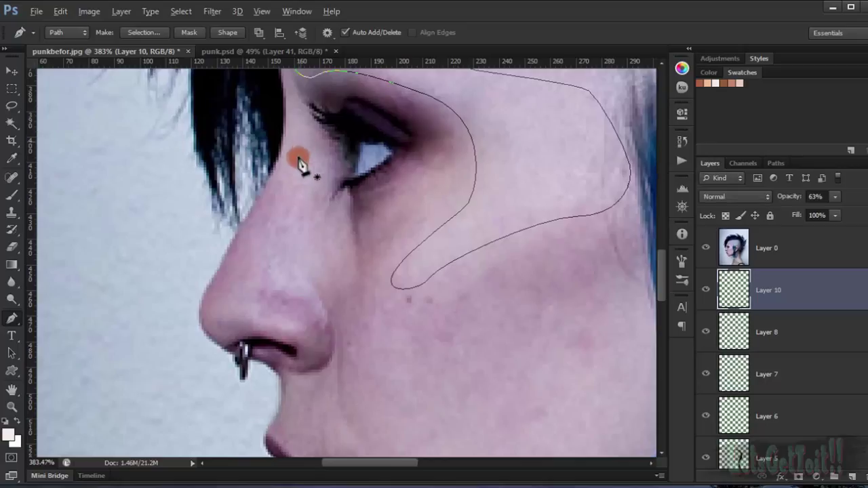
pyautogui.moveTo(296, 209); pyautogui.dragTo(294, 214)
pyautogui.moveTo(275, 273); pyautogui.dragTo(279, 278)
pyautogui.press('Escape')
# - Trace a closed, pointed highlight path on the side of the nose, from below the bridge to the nostril wing
pyautogui.moveTo(296, 219); pyautogui.dragTo(297, 220)
pyautogui.click(296, 220)
pyautogui.moveTo(281, 273); pyautogui.dragTo(326, 305)
pyautogui.click(259, 290)
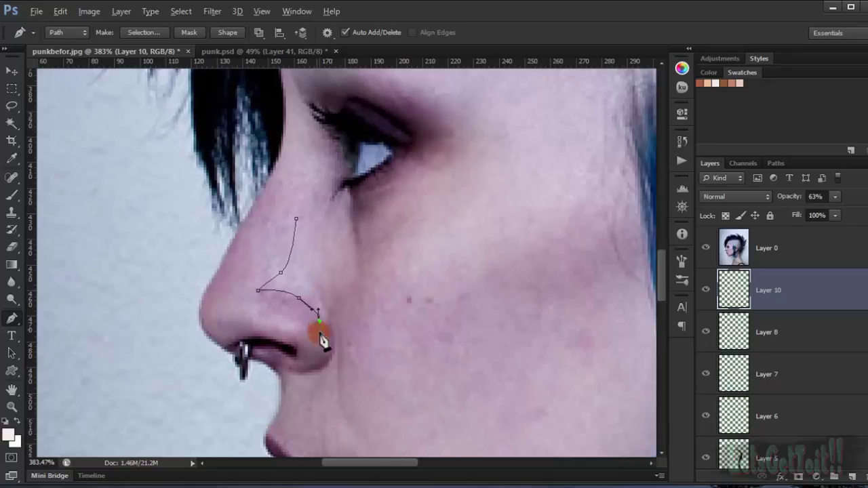
pyautogui.moveTo(323, 338); pyautogui.dragTo(326, 318)
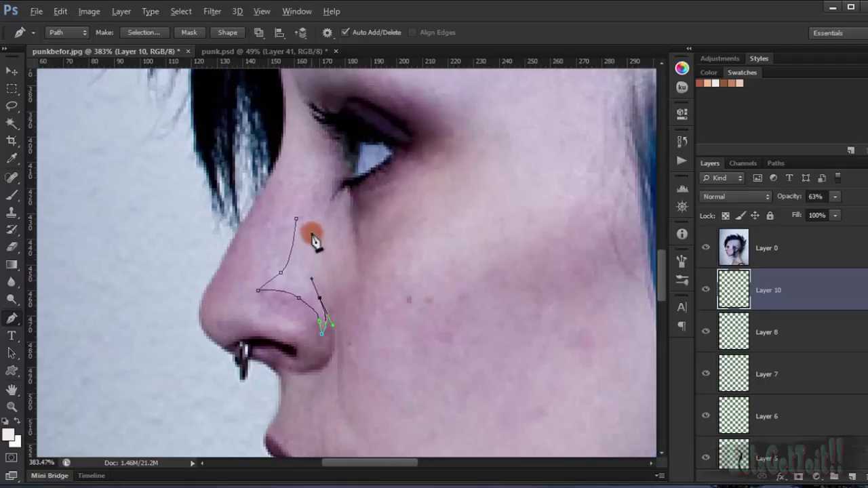
pyautogui.click(296, 219)
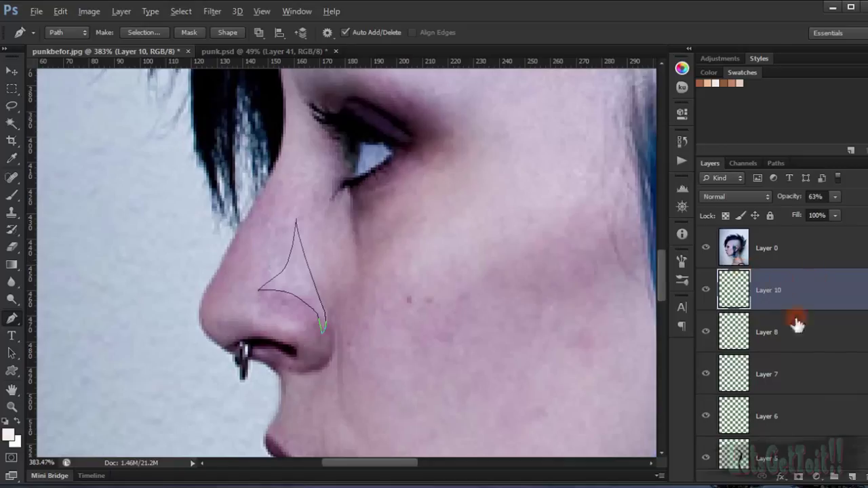
# - Add a new layer above Layer 10 and fill the nose highlight path with the near-white foreground color
pyautogui.click(853, 476)
pyautogui.rightClick(307, 267)
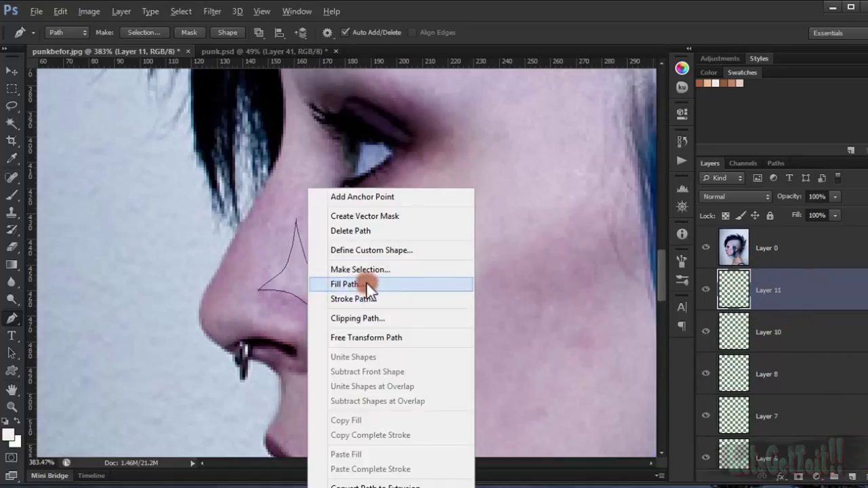
pyautogui.click(366, 282)
pyautogui.click(534, 119)
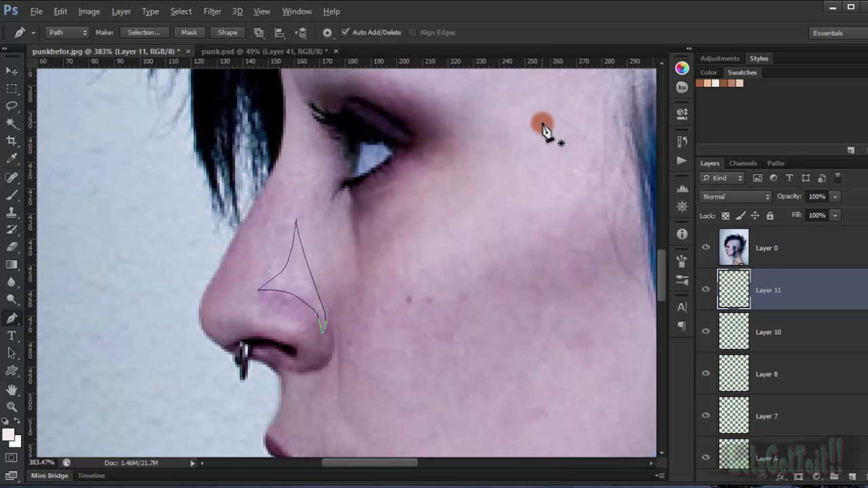
# - Hide the Layer 0 photo and check the nose highlight against the drawing without its path outline
pyautogui.scroll(-3, 590, 210)
pyautogui.click(707, 246)
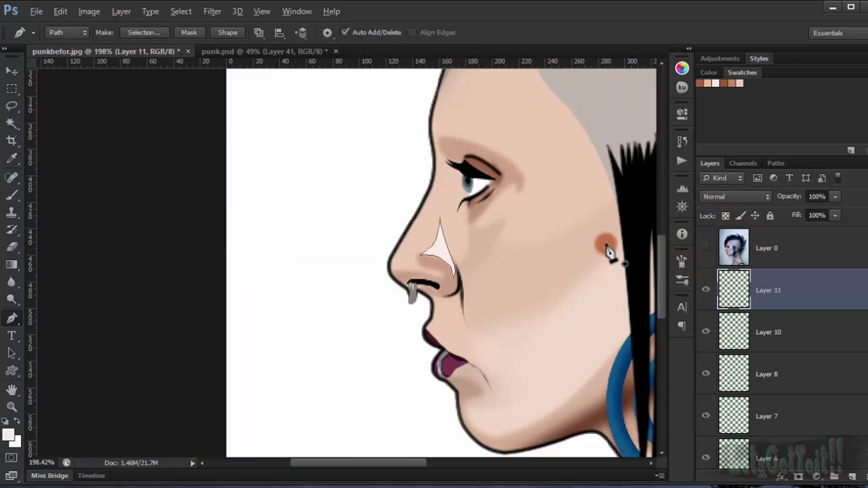
pyautogui.scroll(-2, 557, 248)
pyautogui.moveTo(556, 215); pyautogui.dragTo(329, 335)
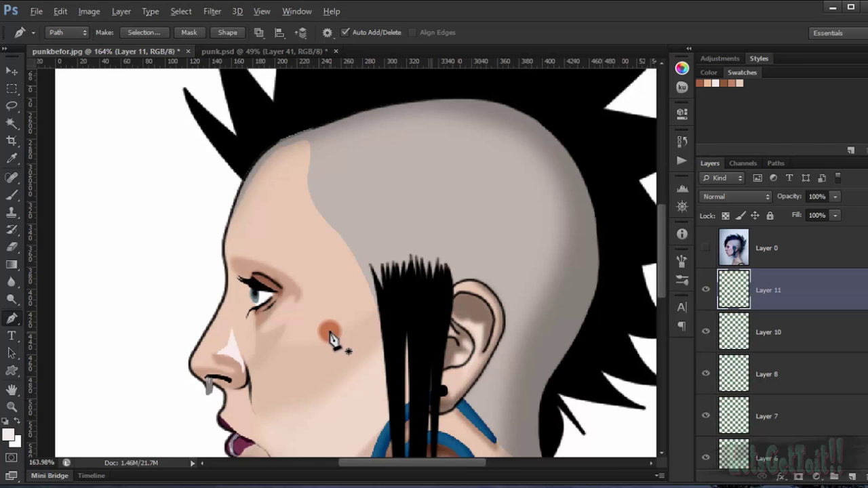
pyautogui.scroll(3, 236, 359)
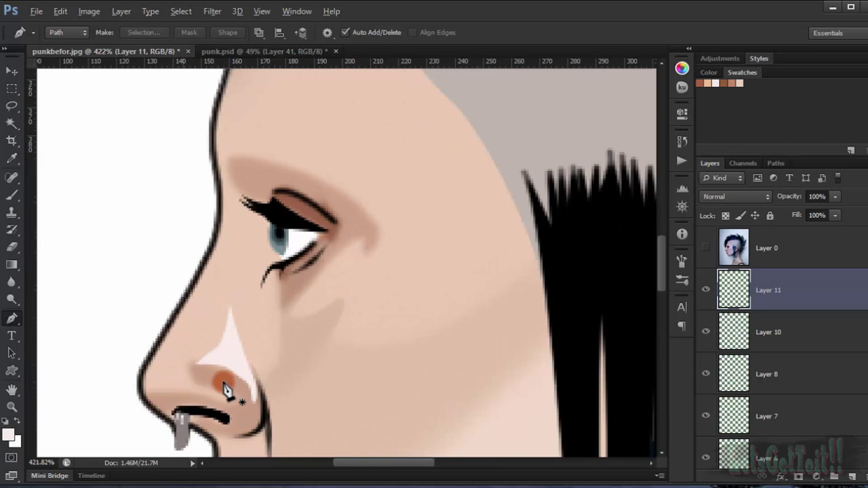
pyautogui.scroll(-2, 227, 390)
pyautogui.scroll(-2, 523, 185)
# - Soften the nose highlight on Layer 11 with a Gaussian Blur slightly stronger than 1.5 pixels
pyautogui.click(212, 11)
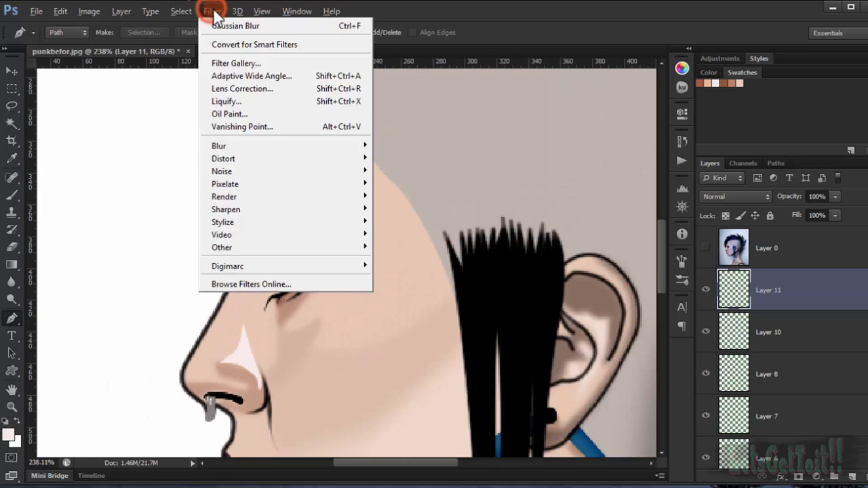
pyautogui.moveTo(262, 145)
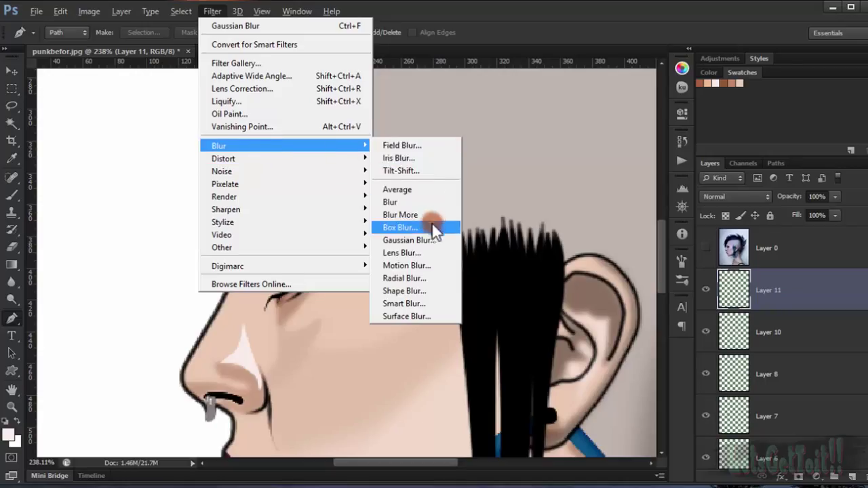
pyautogui.click(407, 241)
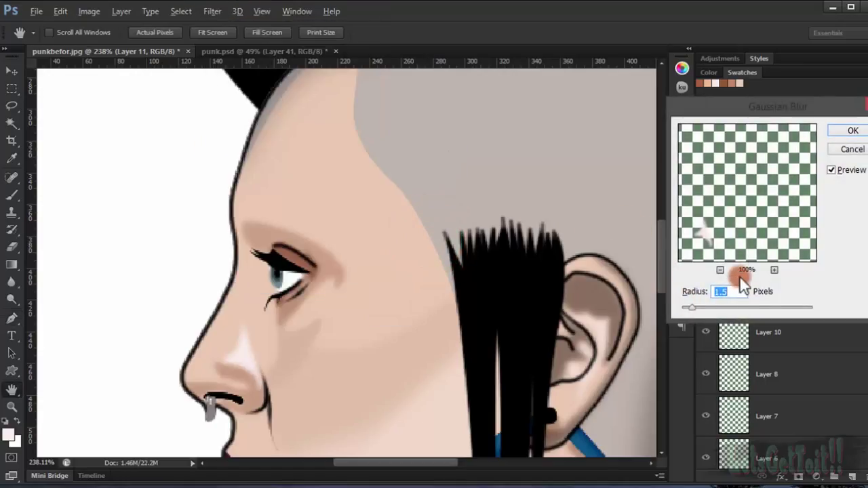
pyautogui.moveTo(692, 307); pyautogui.dragTo(697, 307)
pyautogui.click(852, 130)
pyautogui.press('p')
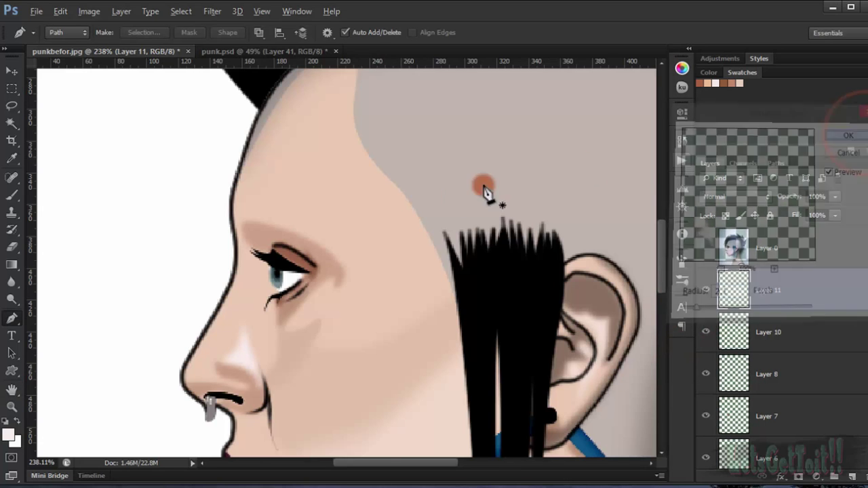
# - Lower the opacity of the nose highlight layer to 90%
pyautogui.hotkey('ctrl', '0')
pyautogui.scroll(3, 321, 324)
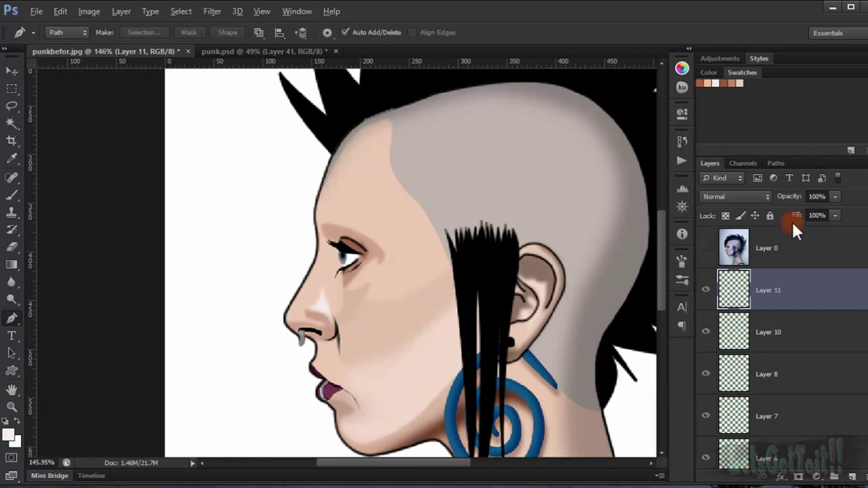
pyautogui.moveTo(797, 200); pyautogui.dragTo(785, 195)
# - Examine the softened nose highlight and the cheek shading up close and within the whole head
pyautogui.scroll(-3, 428, 316)
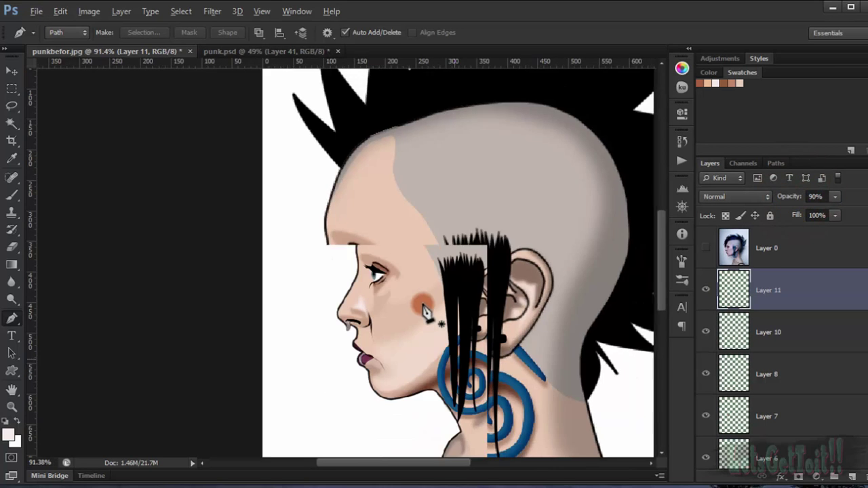
pyautogui.scroll(5, 268, 292)
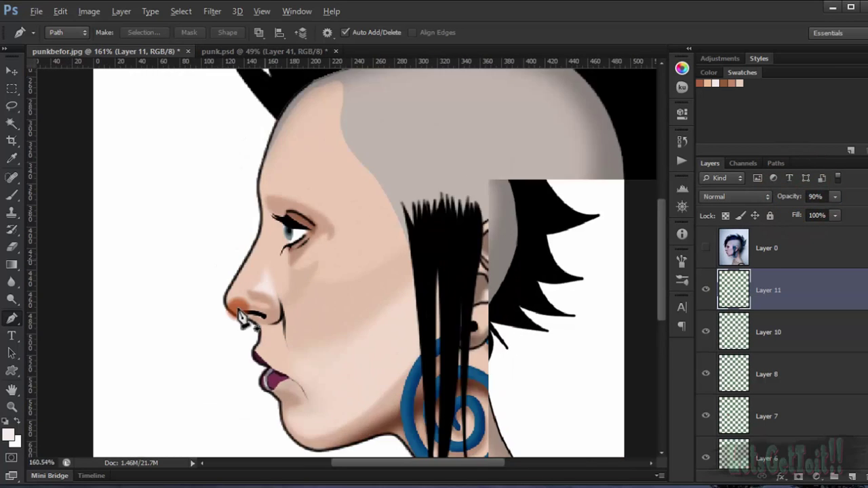
pyautogui.moveTo(325, 265); pyautogui.dragTo(54, 329)
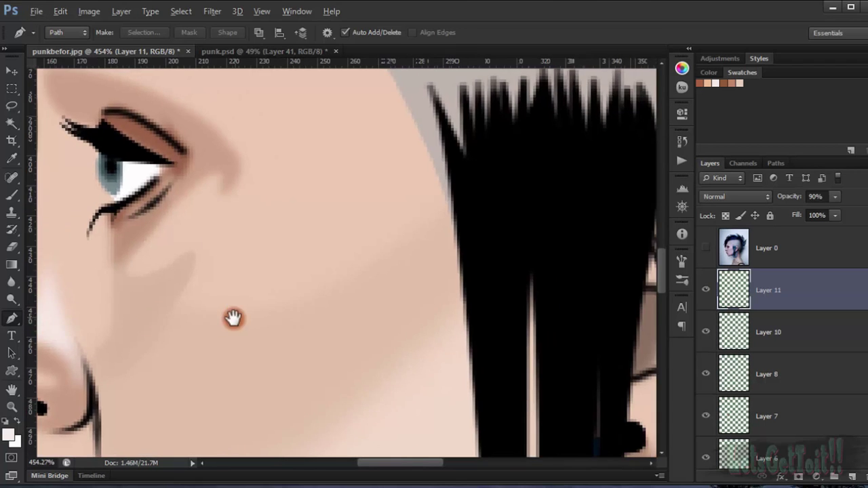
pyautogui.moveTo(235, 320); pyautogui.dragTo(214, 364)
pyautogui.scroll(-1, 316, 270)
pyautogui.scroll(-4, 318, 274)
pyautogui.scroll(2, 480, 271)
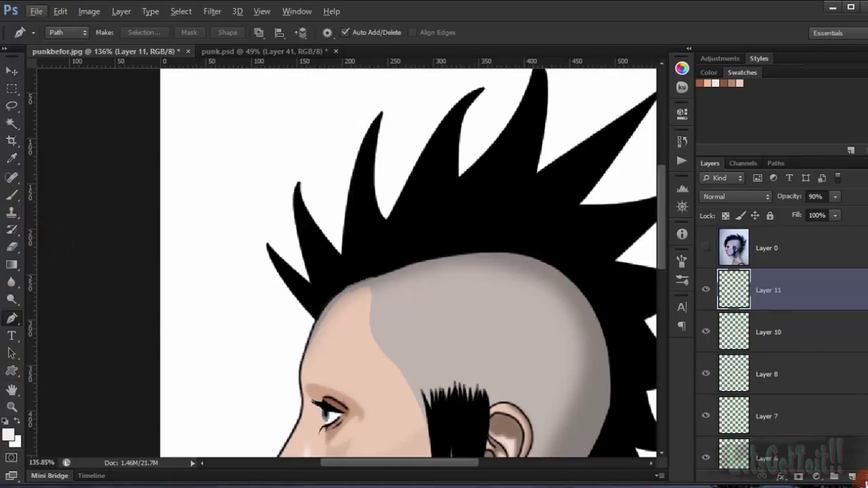
# - Add a new layer above the nose highlight layer and set the brush size to 6 px
pyautogui.click(853, 477)
pyautogui.click(13, 197)
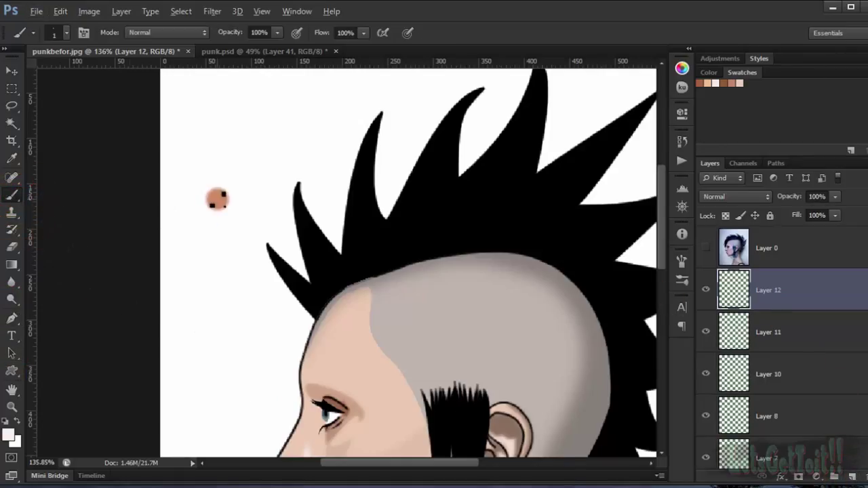
pyautogui.rightClick(217, 197)
pyautogui.click(336, 151)
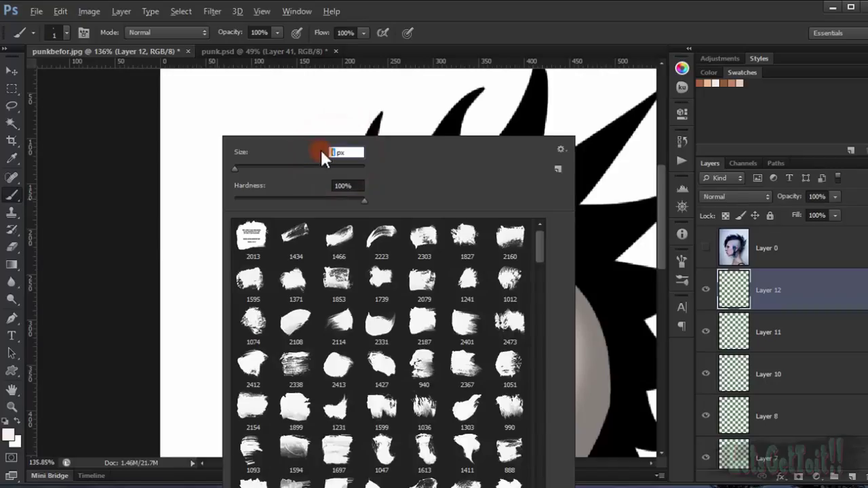
pyautogui.write('6')
pyautogui.press('Return')
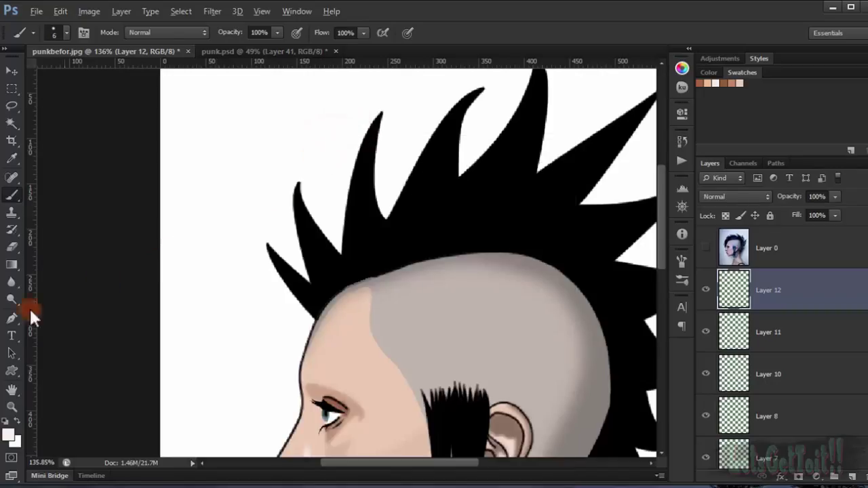
pyautogui.click(15, 319)
pyautogui.rightClick(350, 77)
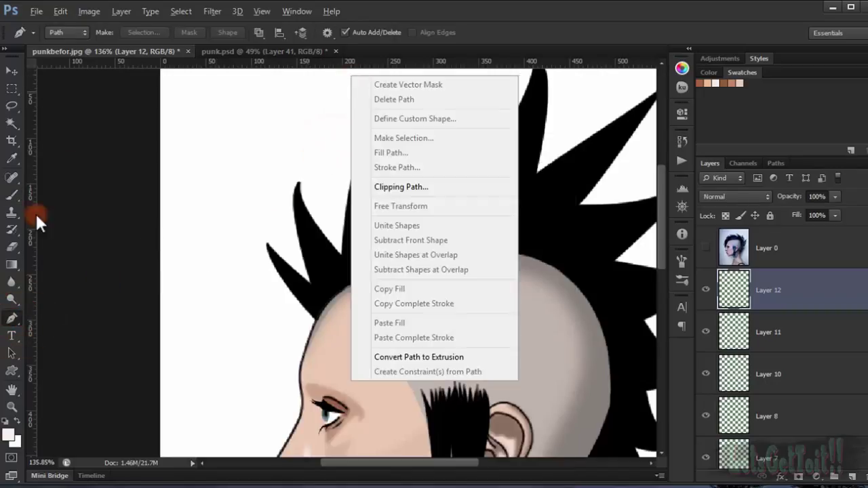
pyautogui.click(15, 196)
pyautogui.rightClick(292, 126)
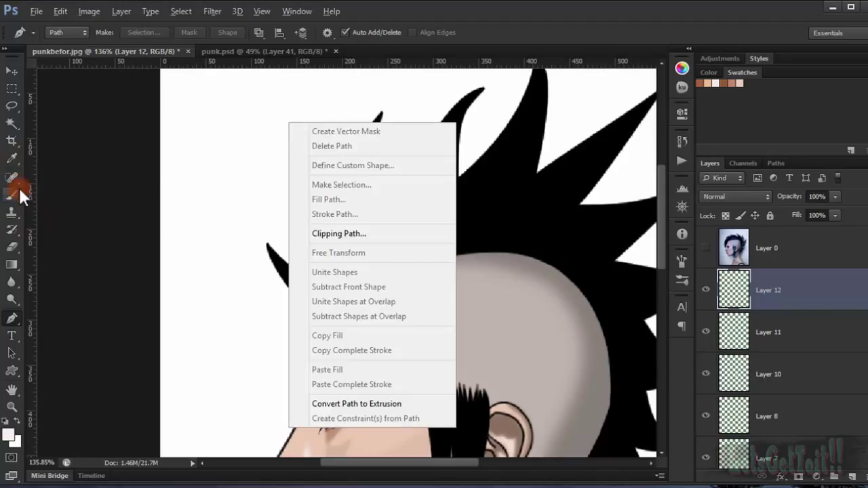
pyautogui.click(16, 193)
pyautogui.rightClick(307, 132)
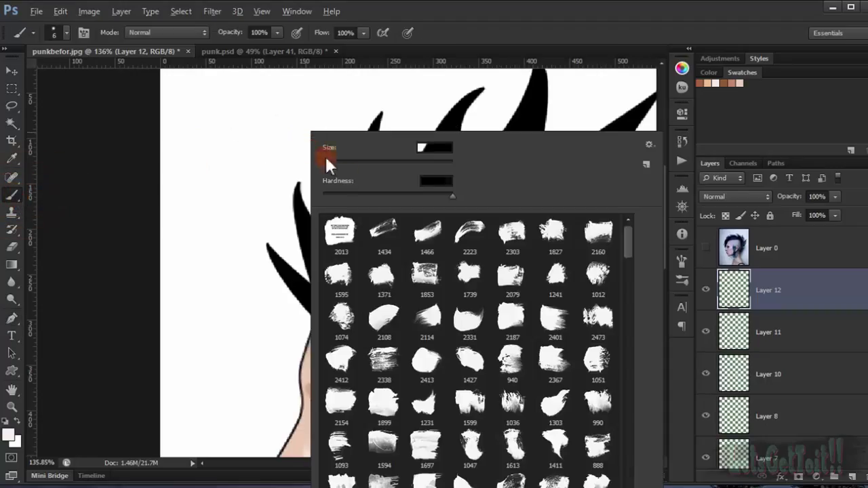
pyautogui.click(517, 37)
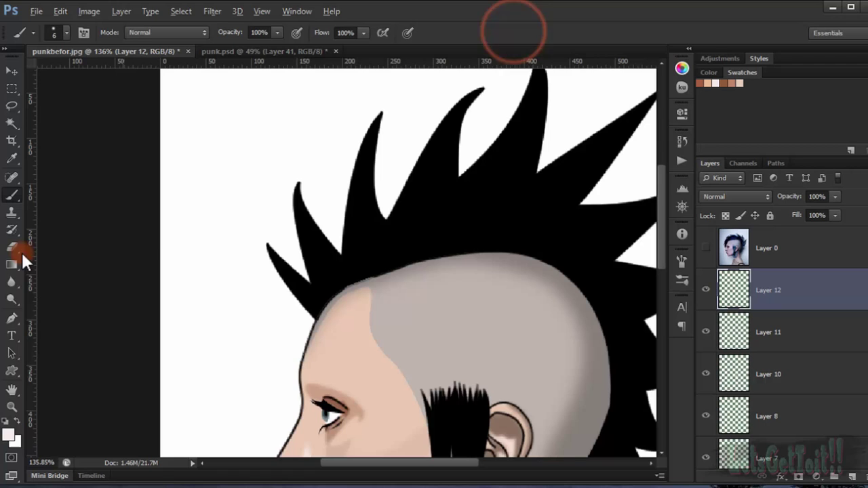
# - Draw one curved open path with the Pen tool inside each of the two frontmost mohawk spikes
pyautogui.click(15, 335)
pyautogui.moveTo(352, 258); pyautogui.dragTo(183, 273)
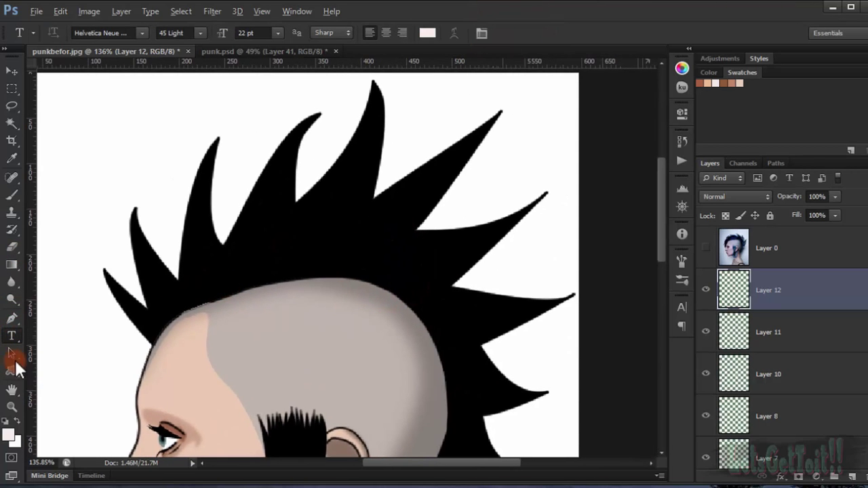
pyautogui.click(12, 319)
pyautogui.scroll(4, 251, 294)
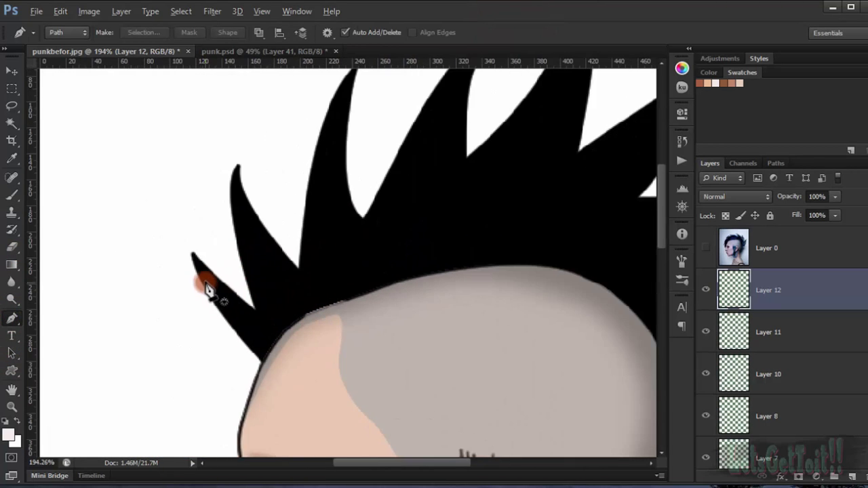
pyautogui.click(204, 275)
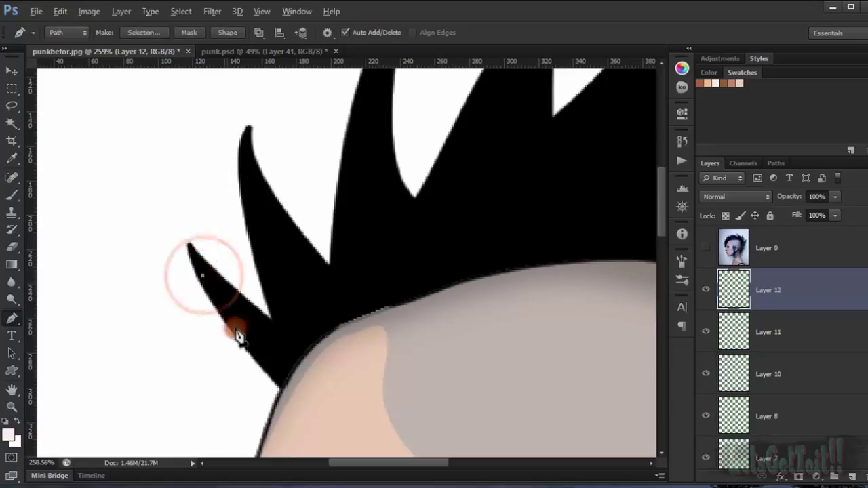
pyautogui.hotkey('ctrl', 'z')
pyautogui.click(273, 351)
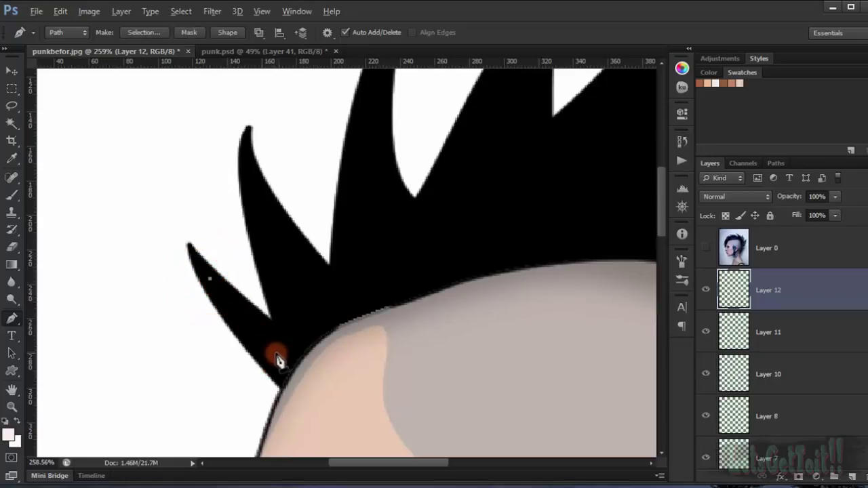
pyautogui.moveTo(269, 349); pyautogui.dragTo(300, 364)
pyautogui.keyDown('ctrl'); pyautogui.click(305, 312); pyautogui.keyUp('ctrl')
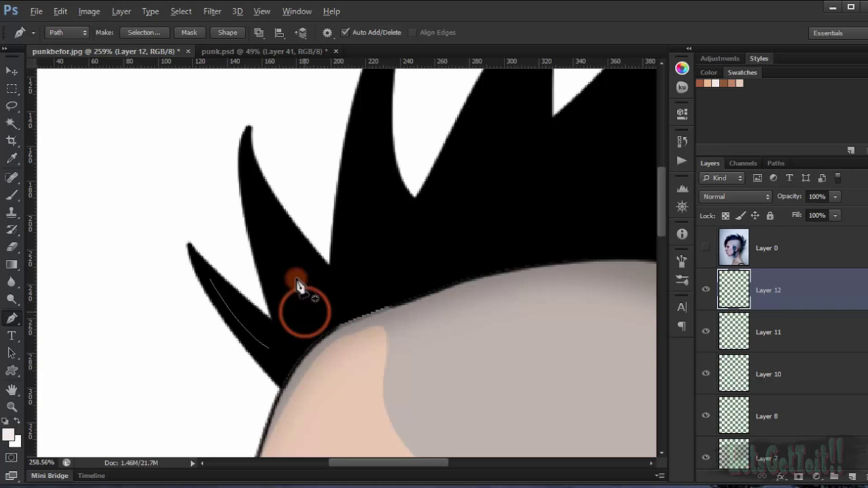
pyautogui.click(248, 163)
pyautogui.moveTo(302, 291); pyautogui.dragTo(348, 328)
pyautogui.keyDown('ctrl'); pyautogui.click(322, 286); pyautogui.keyUp('ctrl')
# - Draw curved open paths along the third and fourth mohawk spikes, counting from the forehead
pyautogui.moveTo(381, 217)
pyautogui.mouseDown()
pyautogui.moveTo(349, 346)
pyautogui.moveTo(368, 415)
pyautogui.mouseUp()
pyautogui.click(349, 192)
pyautogui.keyDown('ctrl'); pyautogui.click(374, 373); pyautogui.keyUp('ctrl')
pyautogui.moveTo(442, 319); pyautogui.dragTo(317, 367)
pyautogui.click(398, 170)
pyautogui.moveTo(338, 329); pyautogui.dragTo(344, 435)
pyautogui.keyDown('ctrl'); pyautogui.click(324, 187); pyautogui.keyUp('ctrl')
# - Draw curved open paths inside the tall fifth spike and the long diagonal sixth spike of the mohawk
pyautogui.moveTo(434, 301); pyautogui.dragTo(310, 331)
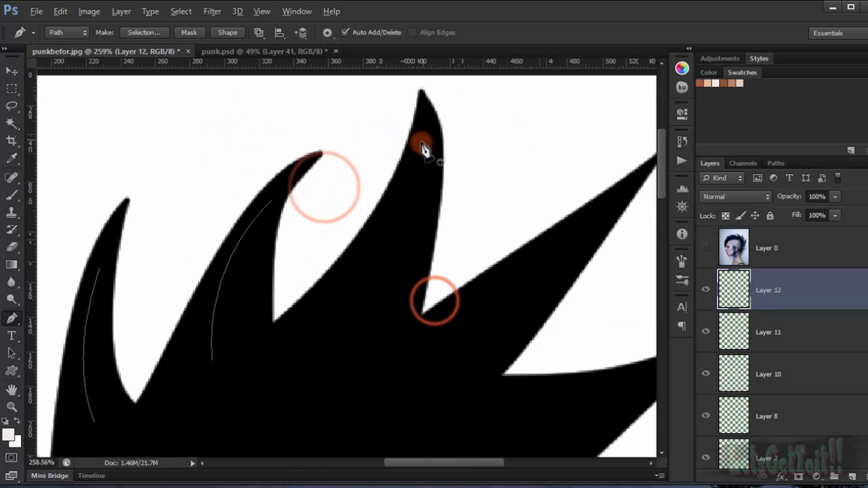
pyautogui.click(424, 134)
pyautogui.moveTo(363, 302); pyautogui.dragTo(306, 378)
pyautogui.keyDown('ctrl'); pyautogui.click(485, 208); pyautogui.keyUp('ctrl')
pyautogui.moveTo(466, 373); pyautogui.dragTo(360, 355)
pyautogui.click(504, 188)
pyautogui.moveTo(356, 325); pyautogui.dragTo(323, 374)
pyautogui.keyDown('ctrl'); pyautogui.click(375, 373); pyautogui.keyUp('ctrl')
# - Draw curved open paths inside the seventh and eighth mohawk spikes at the upper back of the head
pyautogui.moveTo(393, 391); pyautogui.dragTo(396, 245)
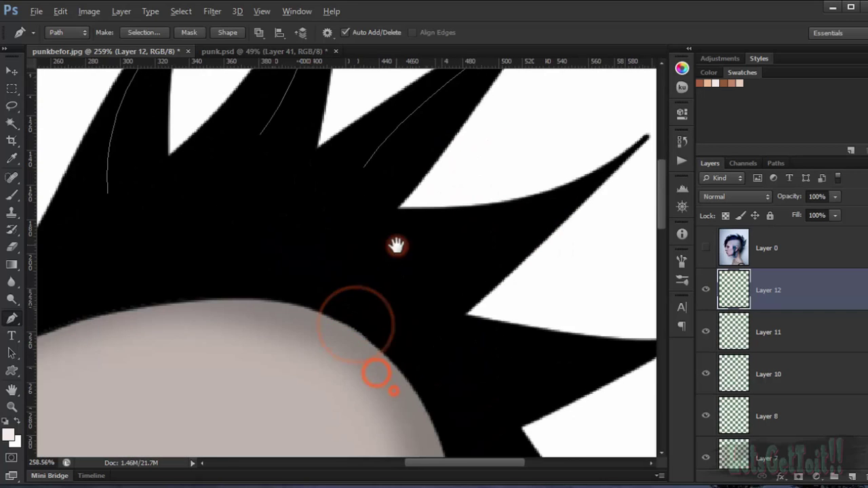
pyautogui.click(581, 189)
pyautogui.moveTo(418, 273); pyautogui.dragTo(377, 283)
pyautogui.keyDown('ctrl'); pyautogui.click(361, 233); pyautogui.keyUp('ctrl')
pyautogui.moveTo(440, 359); pyautogui.dragTo(261, 254)
pyautogui.click(289, 263)
pyautogui.moveTo(440, 251); pyautogui.dragTo(515, 230)
pyautogui.keyDown('ctrl'); pyautogui.click(474, 209); pyautogui.keyUp('ctrl')
# - Draw curved open paths inside the ninth and tenth spikes, the next two down the back of the head
pyautogui.moveTo(340, 334); pyautogui.dragTo(367, 225)
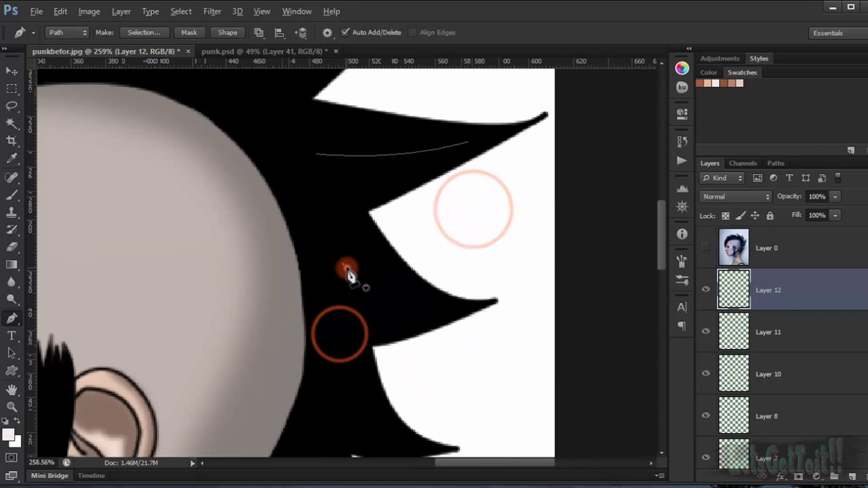
pyautogui.click(348, 268)
pyautogui.moveTo(453, 306); pyautogui.dragTo(513, 301)
pyautogui.moveTo(354, 344); pyautogui.dragTo(315, 232)
pyautogui.click(297, 313)
pyautogui.moveTo(376, 334); pyautogui.dragTo(419, 336)
pyautogui.keyDown('ctrl'); pyautogui.click(393, 305); pyautogui.keyUp('ctrl')
# - Draw curved open paths inside the two lowest backward-pointing spikes above the nape
pyautogui.click(282, 369)
pyautogui.moveTo(360, 419); pyautogui.dragTo(400, 427)
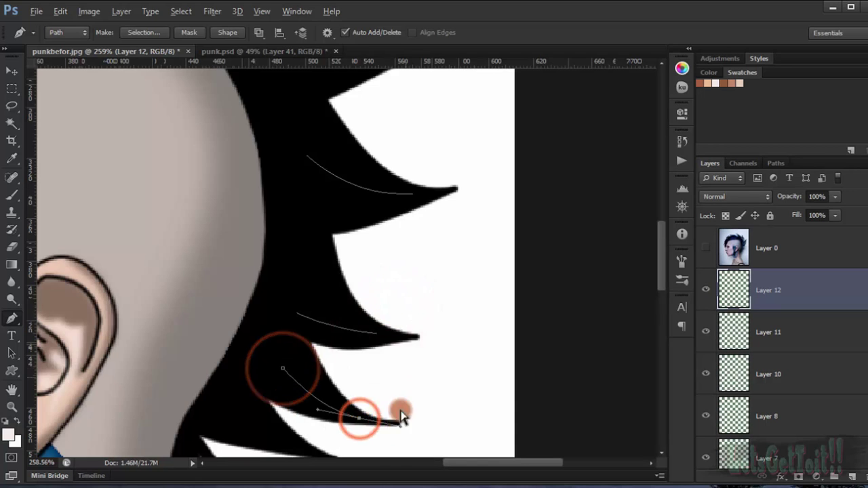
pyautogui.moveTo(340, 388); pyautogui.dragTo(334, 280)
pyautogui.click(230, 312)
pyautogui.moveTo(295, 338); pyautogui.dragTo(333, 347)
pyautogui.keyDown('ctrl'); pyautogui.click(394, 333); pyautogui.keyUp('ctrl')
# - Draw a curved path in the hair lock at the nape and stroke all hair paths with the Brush and Simulate Pressure
pyautogui.moveTo(172, 364); pyautogui.dragTo(238, 307)
pyautogui.click(248, 291)
pyautogui.moveTo(244, 358); pyautogui.dragTo(228, 399)
pyautogui.keyDown('ctrl'); pyautogui.click(307, 347); pyautogui.keyUp('ctrl')
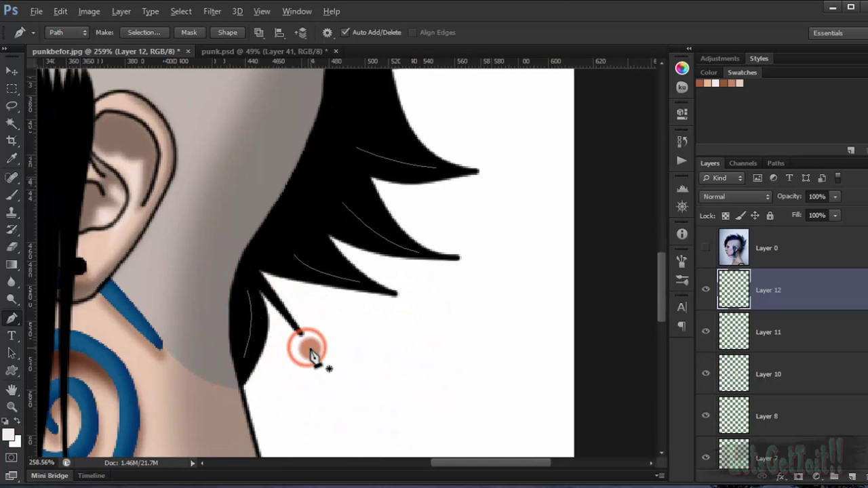
pyautogui.scroll(-5, 311, 354)
pyautogui.scroll(2, 369, 188)
pyautogui.rightClick(413, 168)
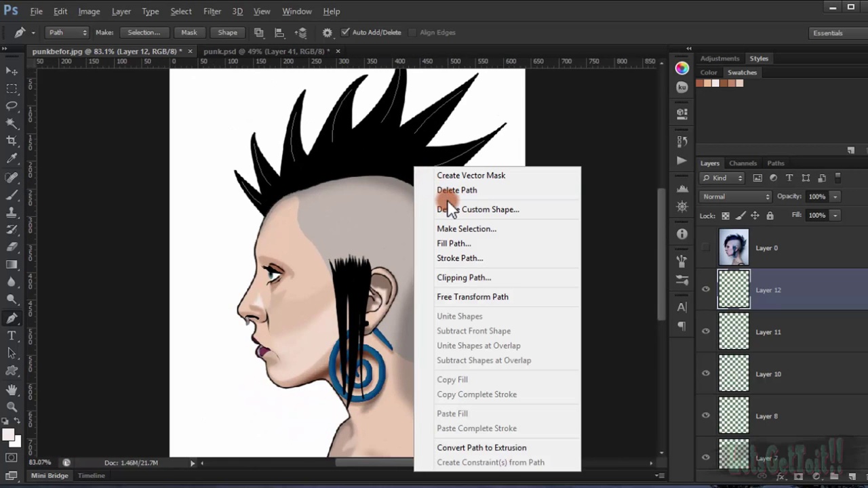
pyautogui.click(477, 259)
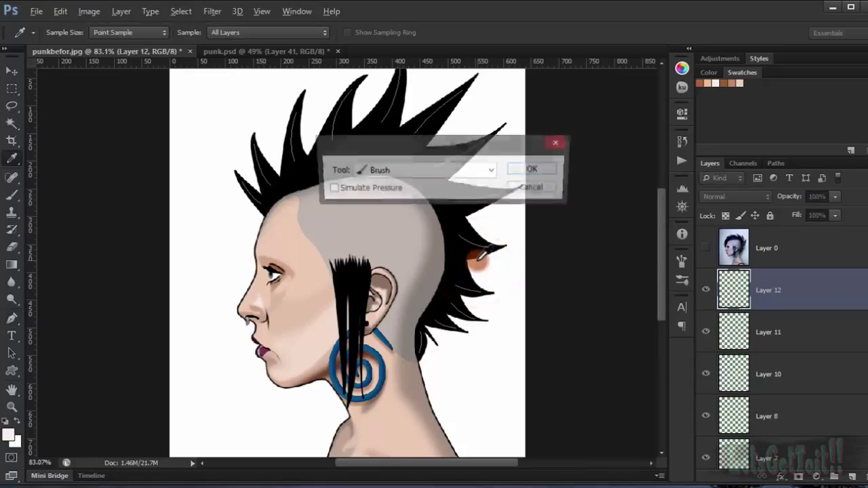
pyautogui.click(341, 189)
pyautogui.moveTo(462, 153); pyautogui.dragTo(629, 139)
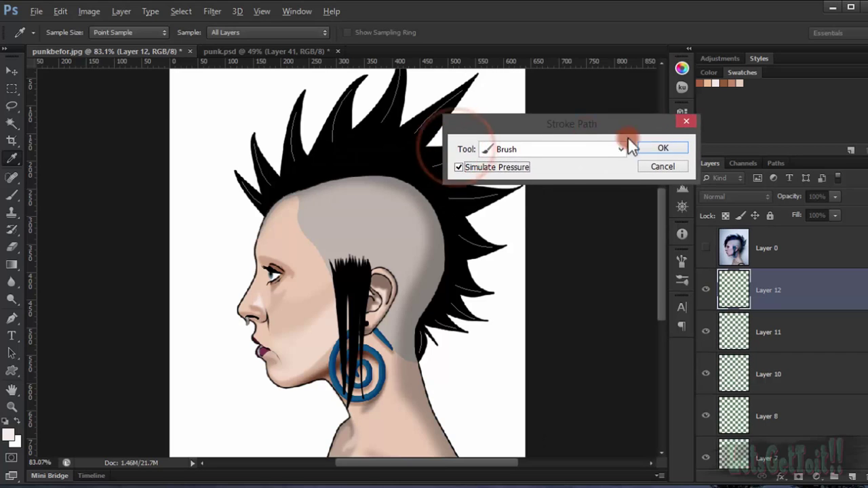
pyautogui.click(665, 145)
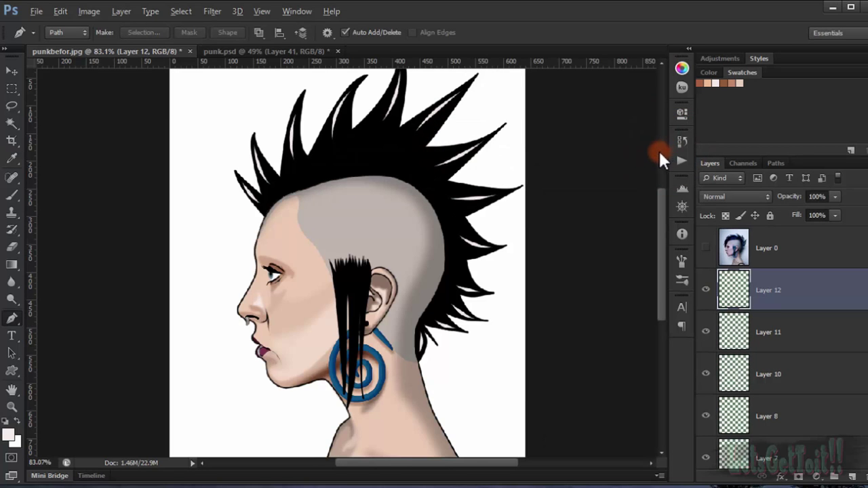
# - Add a new layer above the hair highlights and show the Layer 0 photo as reference for the spiral earring
pyautogui.scroll(-4, 527, 188)
pyautogui.scroll(8, 353, 307)
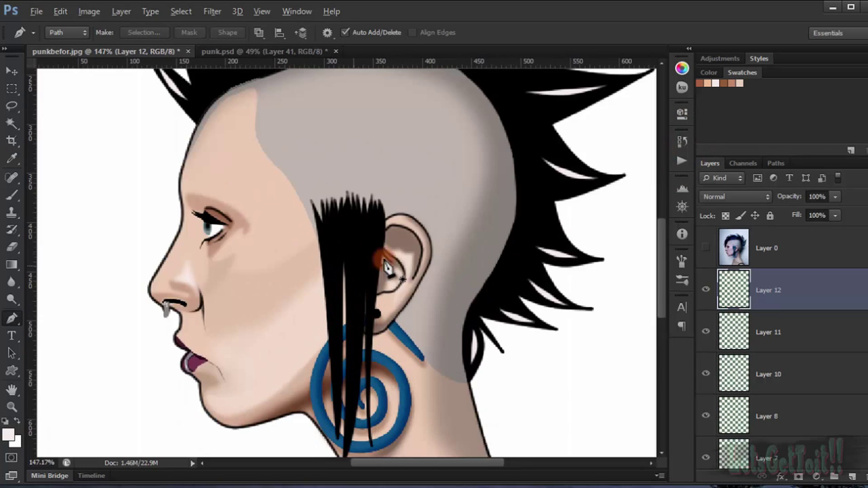
pyautogui.moveTo(439, 227); pyautogui.dragTo(369, 366)
pyautogui.scroll(-7, 381, 331)
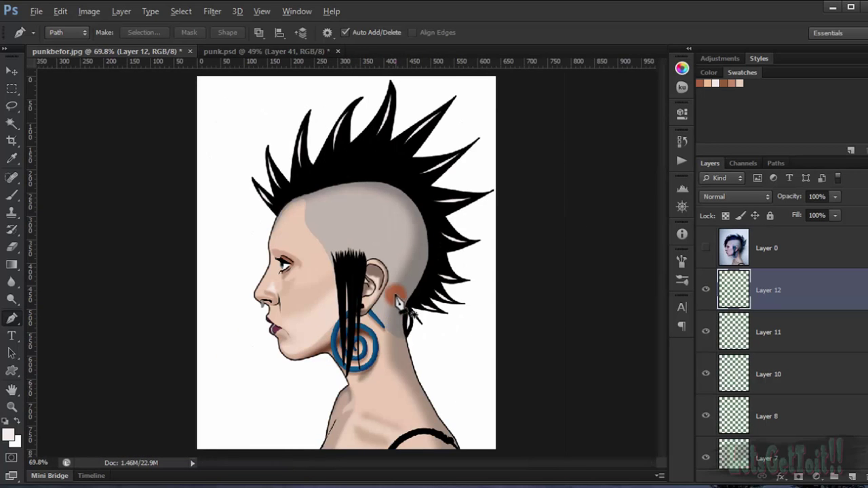
pyautogui.scroll(4, 367, 331)
pyautogui.moveTo(364, 348); pyautogui.dragTo(388, 310)
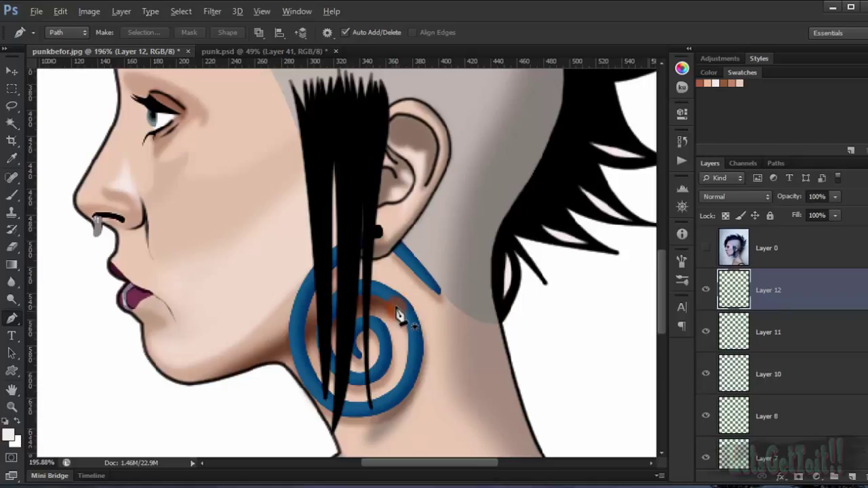
pyautogui.click(777, 288)
pyautogui.click(852, 477)
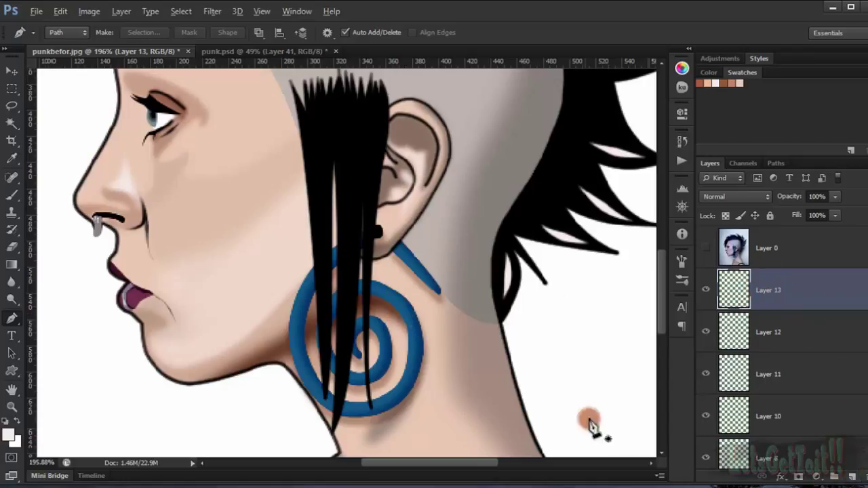
pyautogui.click(706, 249)
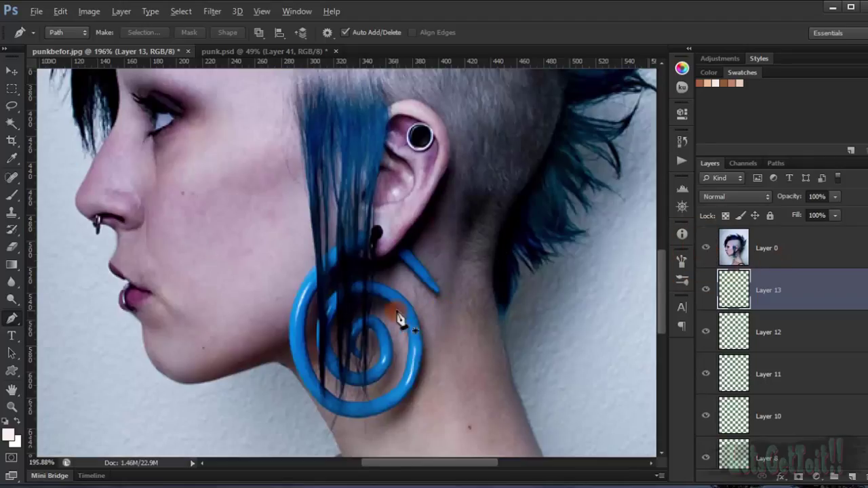
# - Set the brush size to 1 px for the earring highlights
pyautogui.click(11, 198)
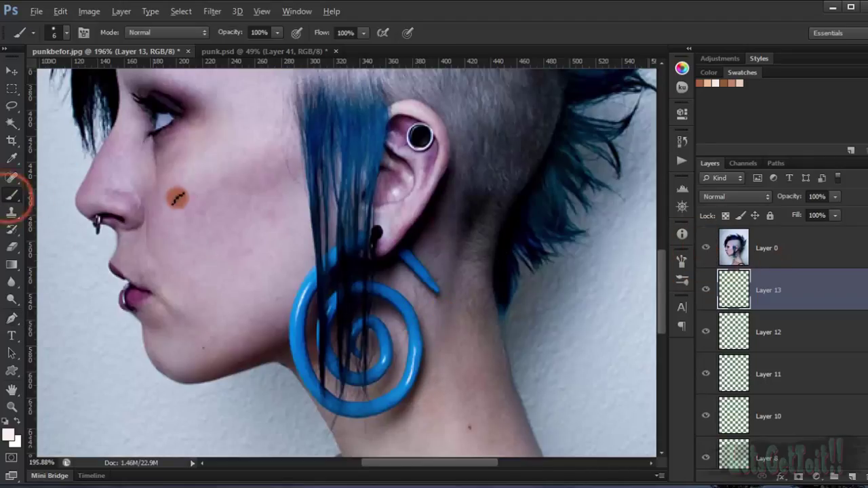
pyautogui.rightClick(182, 196)
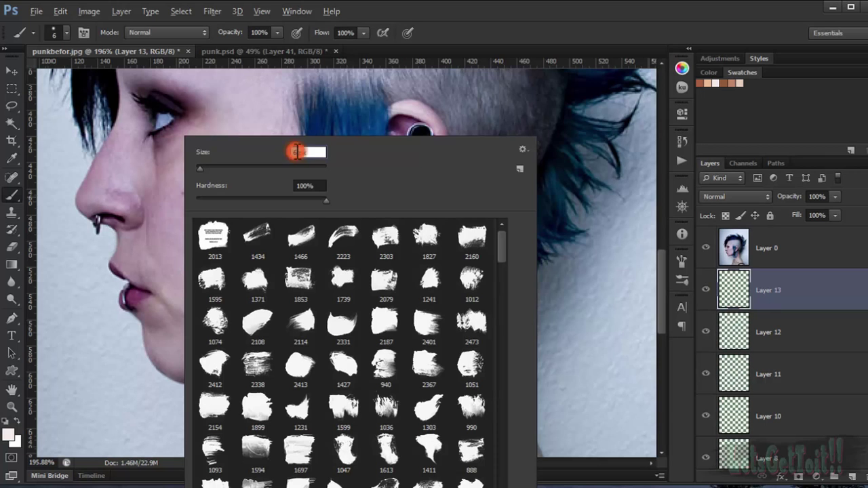
pyautogui.moveTo(297, 151); pyautogui.dragTo(282, 152)
pyautogui.write('1')
pyautogui.press('Return')
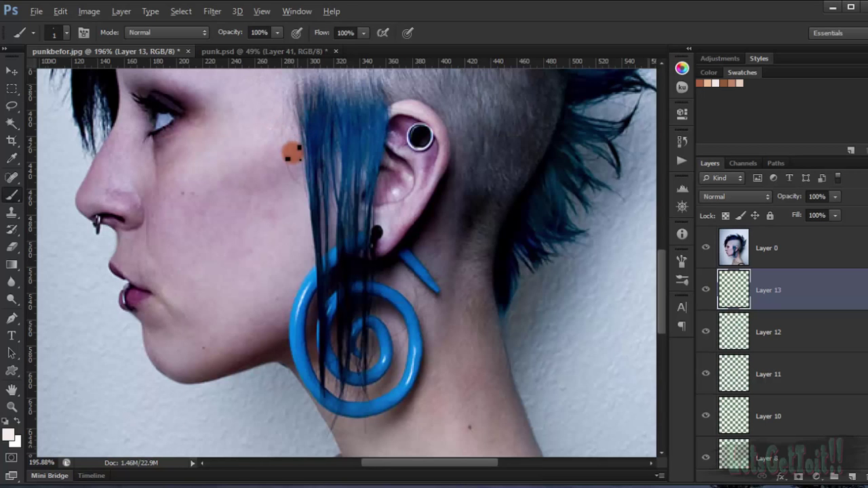
# - Trace the light reflection on the face side of the earring's outer ring with a curved open path
pyautogui.click(11, 317)
pyautogui.scroll(5, 354, 273)
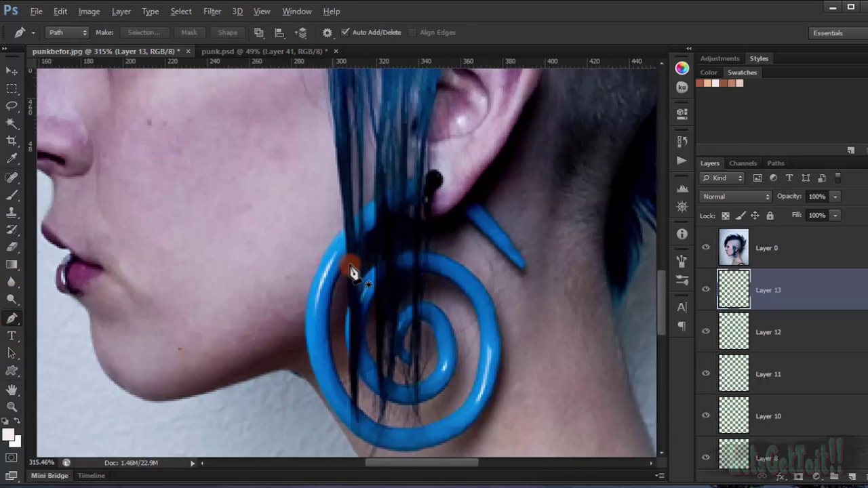
pyautogui.click(340, 237)
pyautogui.scroll(-2, 316, 300)
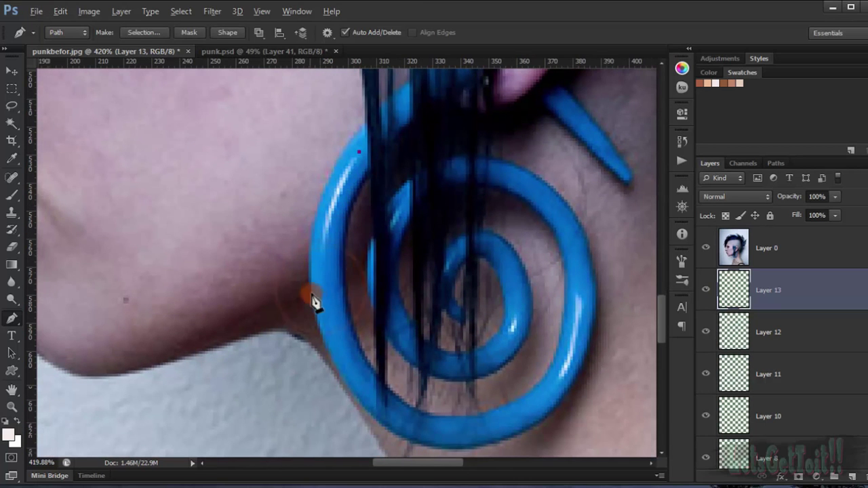
pyautogui.moveTo(322, 287); pyautogui.dragTo(331, 351)
pyautogui.keyDown('ctrl'); pyautogui.click(282, 175); pyautogui.keyUp('ctrl')
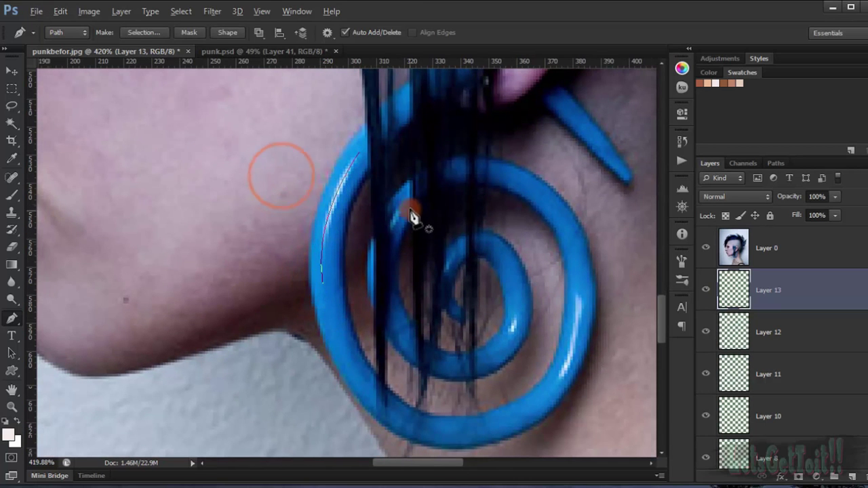
# - Trace the reflections on the earring's inner spiral and on the neck side of its outer ring with curved open paths
pyautogui.click(513, 303)
pyautogui.moveTo(500, 347); pyautogui.dragTo(485, 363)
pyautogui.keyDown('ctrl'); pyautogui.click(518, 288); pyautogui.keyUp('ctrl')
pyautogui.click(576, 253)
pyautogui.moveTo(531, 410); pyautogui.dragTo(464, 443)
pyautogui.keyDown('ctrl'); pyautogui.click(610, 349); pyautogui.keyUp('ctrl')
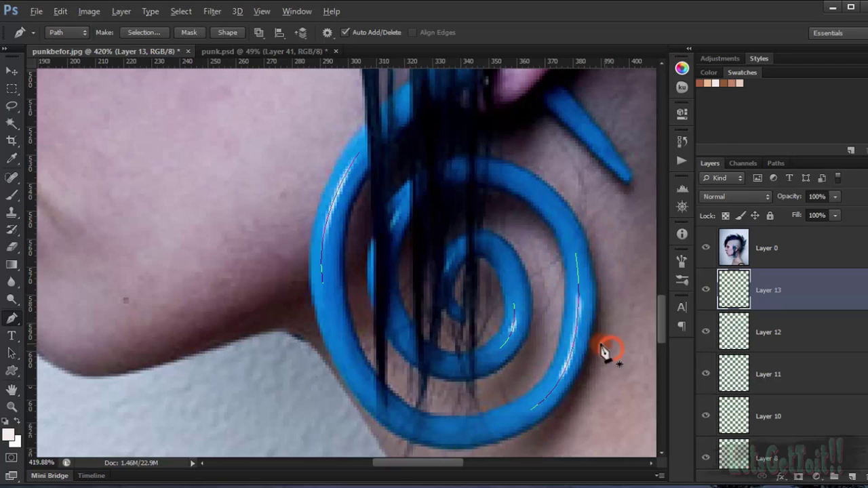
# - Hide the Layer 0 photo and stroke the earring highlight paths with the Brush, with Simulate Pressure enabled
pyautogui.moveTo(607, 354); pyautogui.dragTo(397, 338)
pyautogui.rightClick(350, 253)
pyautogui.click(708, 263)
pyautogui.click(707, 247)
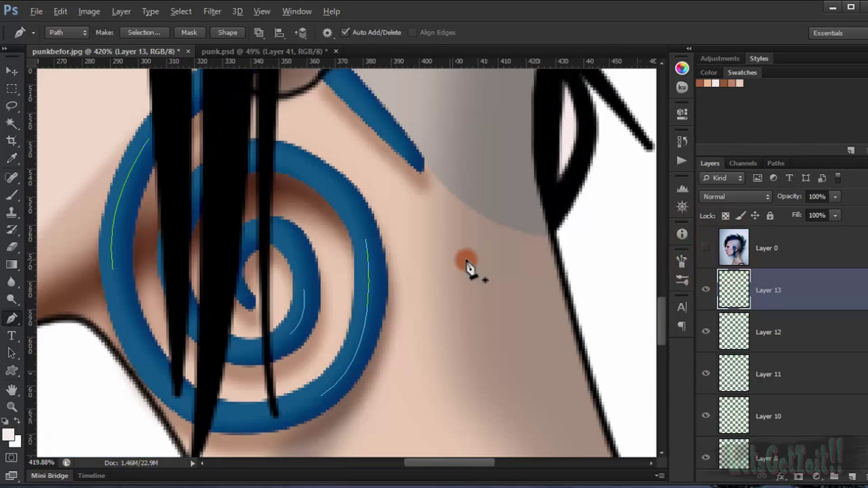
pyautogui.rightClick(385, 253)
pyautogui.click(456, 299)
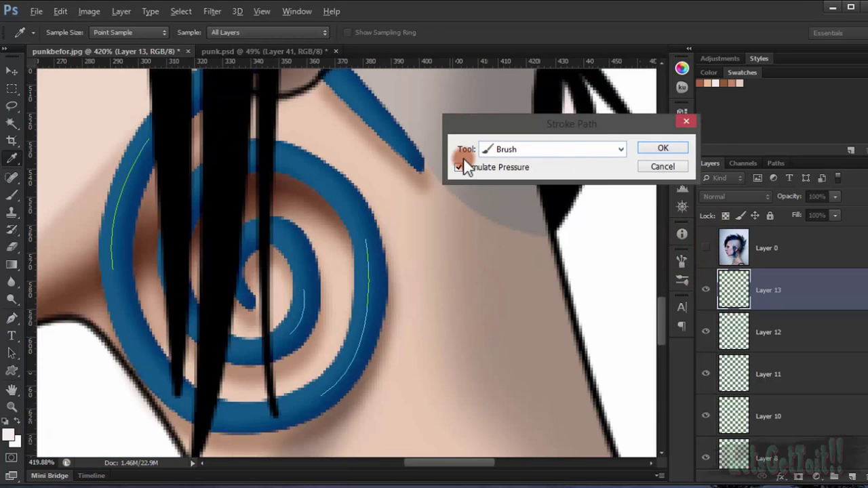
pyautogui.click(663, 148)
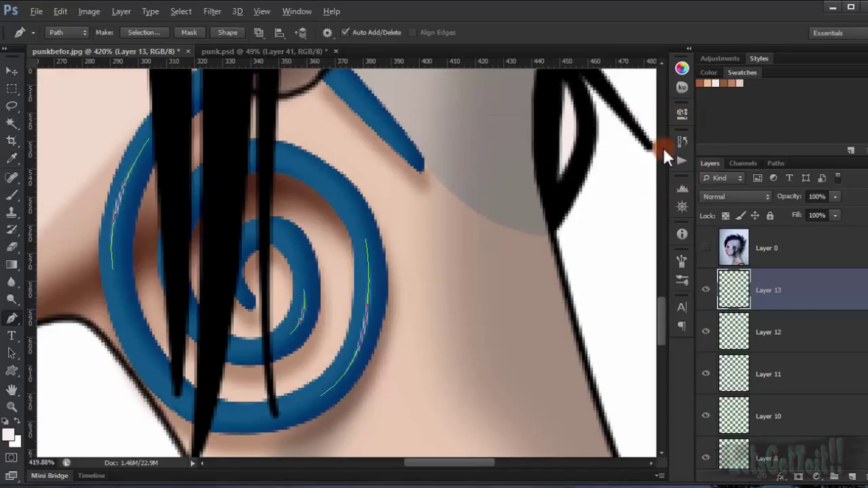
# - Stroke the same earring paths a second time with the Brush to strengthen the highlights, and clear the paths
pyautogui.rightClick(393, 271)
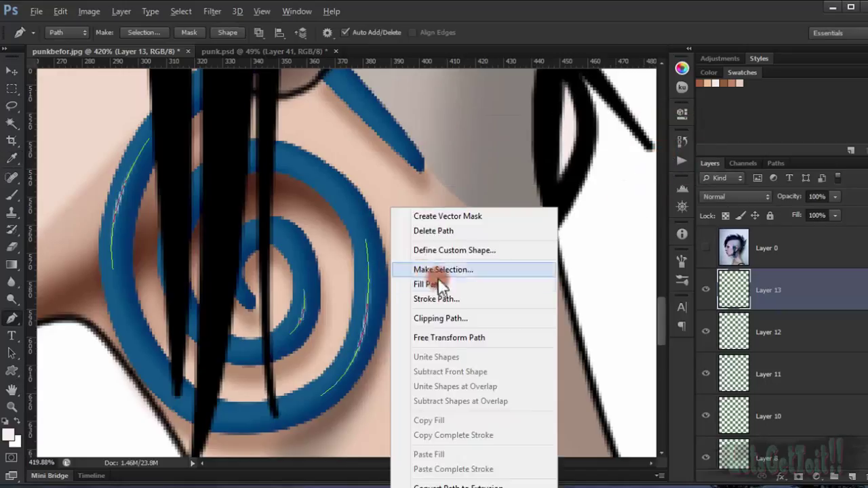
pyautogui.click(452, 300)
pyautogui.click(658, 150)
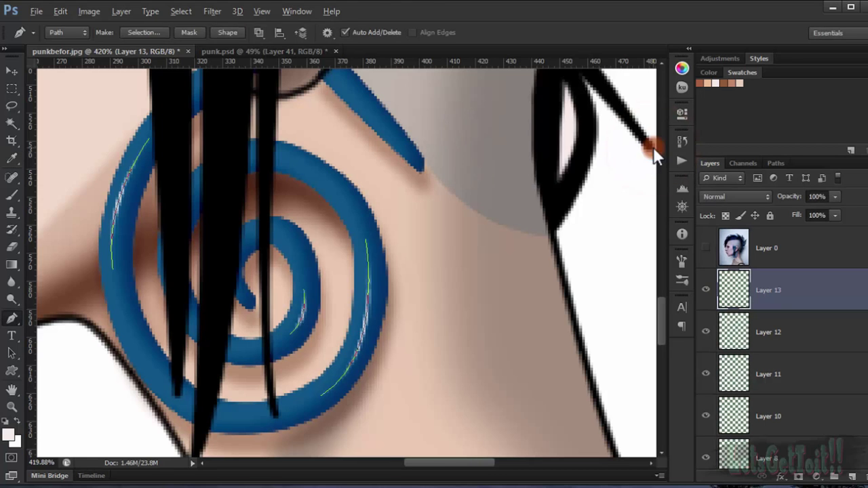
pyautogui.scroll(-5, 516, 227)
pyautogui.scroll(-5, 536, 238)
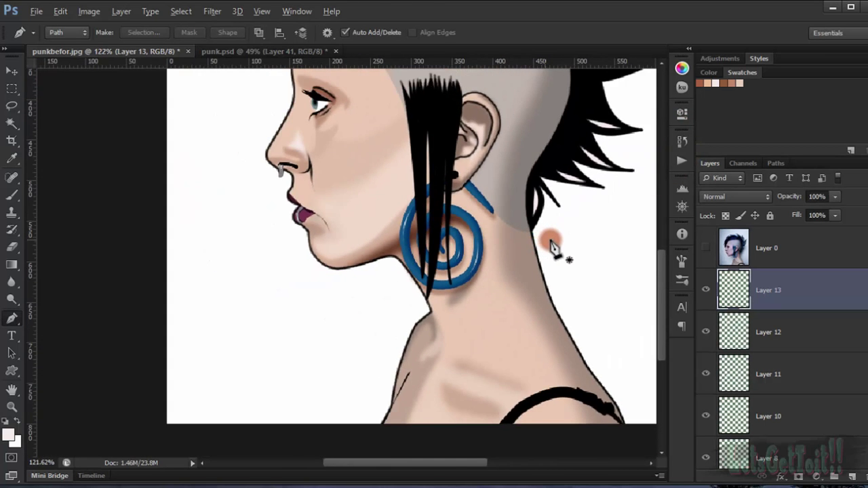
pyautogui.moveTo(526, 283); pyautogui.dragTo(457, 419)
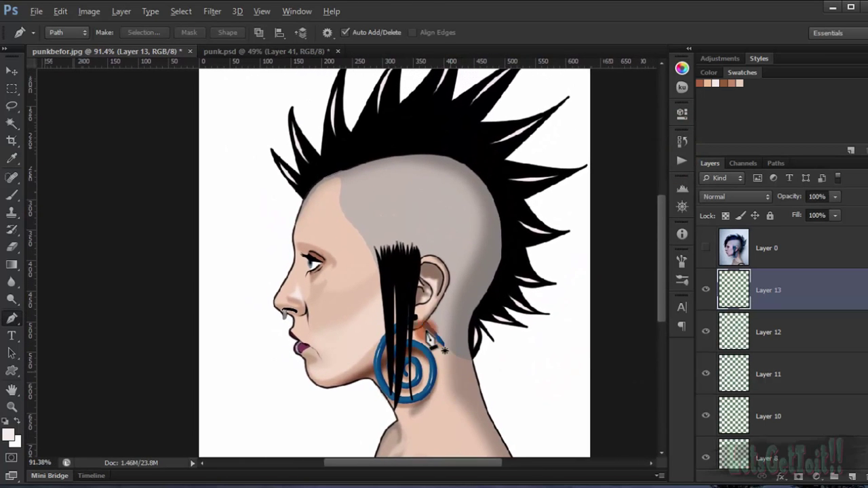
# - Draw three separate, nearly vertical open paths down the black hair strands in front of the ear
pyautogui.scroll(8, 386, 265)
pyautogui.moveTo(364, 294); pyautogui.dragTo(407, 199)
pyautogui.click(416, 123)
pyautogui.moveTo(425, 299); pyautogui.dragTo(423, 364)
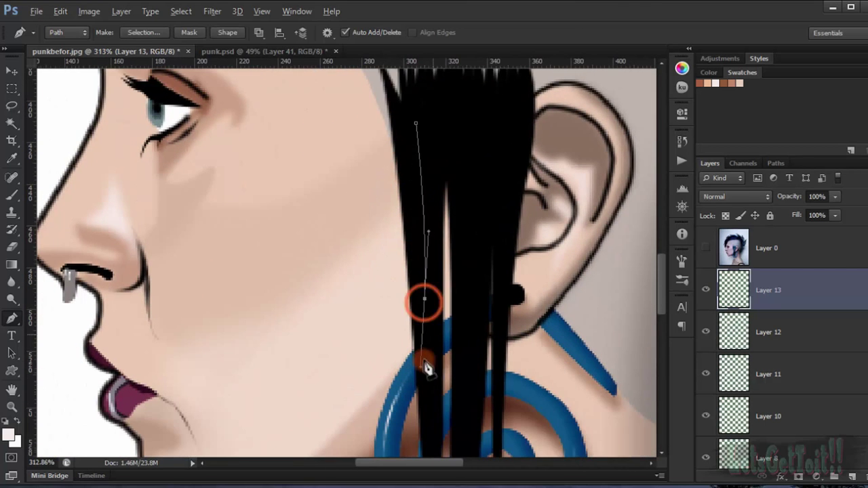
pyautogui.keyDown('ctrl'); pyautogui.click(469, 126); pyautogui.keyUp('ctrl')
pyautogui.click(470, 119)
pyautogui.moveTo(474, 261); pyautogui.dragTo(468, 295)
pyautogui.keyDown('ctrl'); pyautogui.click(499, 179); pyautogui.keyUp('ctrl')
pyautogui.click(511, 159)
pyautogui.moveTo(503, 348)
pyautogui.mouseDown()
pyautogui.moveTo(489, 293)
pyautogui.moveTo(492, 331)
pyautogui.mouseUp()
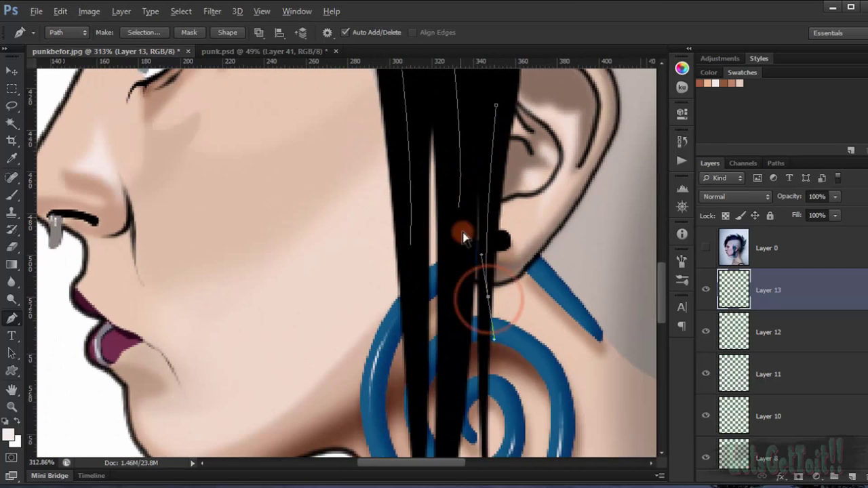
# - Add a fourth open path along the lower part of the middle hair strand, ending over the spiral earring
pyautogui.keyDown('ctrl'); pyautogui.click(472, 140); pyautogui.keyUp('ctrl')
pyautogui.scroll(-2, 465, 260)
pyautogui.click(462, 253)
pyautogui.moveTo(455, 380); pyautogui.dragTo(451, 405)
pyautogui.keyDown('ctrl'); pyautogui.click(581, 324); pyautogui.keyUp('ctrl')
pyautogui.scroll(-3, 582, 325)
pyautogui.click(523, 194)
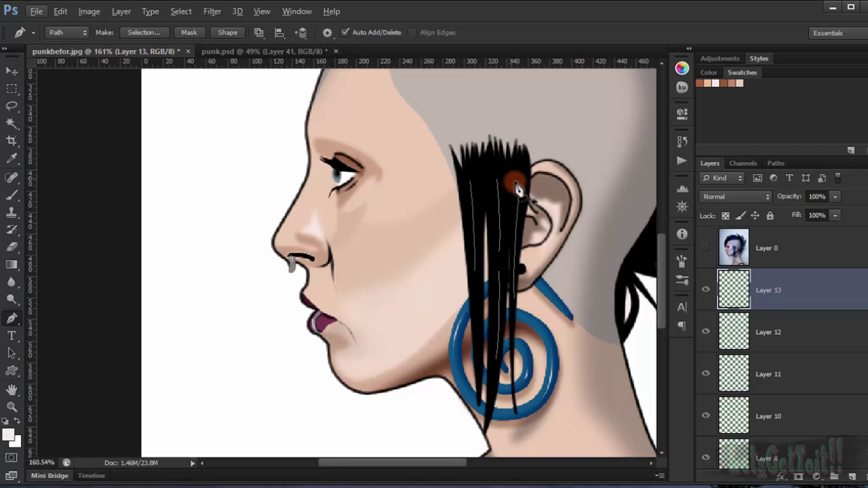
pyautogui.scroll(2, 514, 251)
pyautogui.moveTo(482, 265); pyautogui.dragTo(383, 268)
pyautogui.scroll(-3, 394, 261)
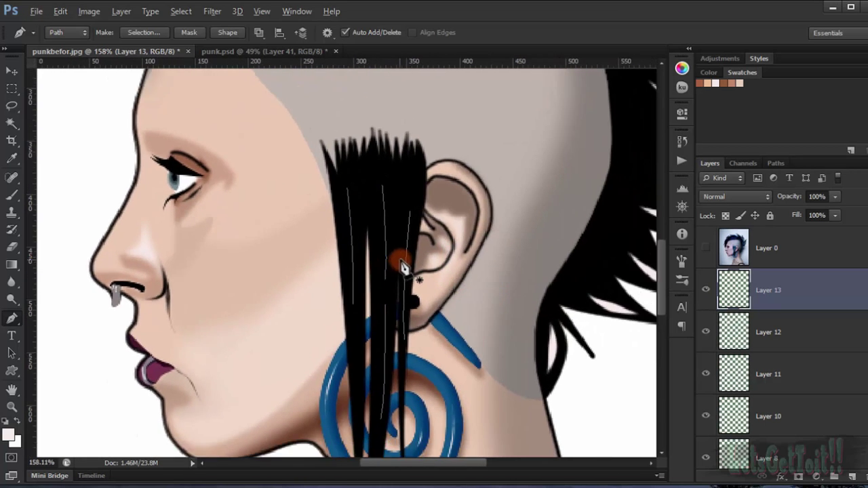
pyautogui.scroll(4, 403, 285)
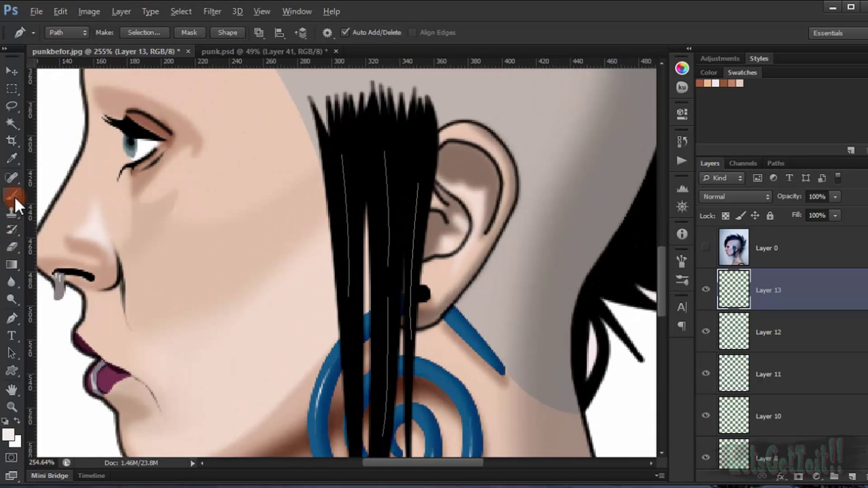
# - Set the brush size to 3 px for the hair strand highlights
pyautogui.click(15, 197)
pyautogui.rightClick(233, 213)
pyautogui.click(355, 153)
pyautogui.write('3')
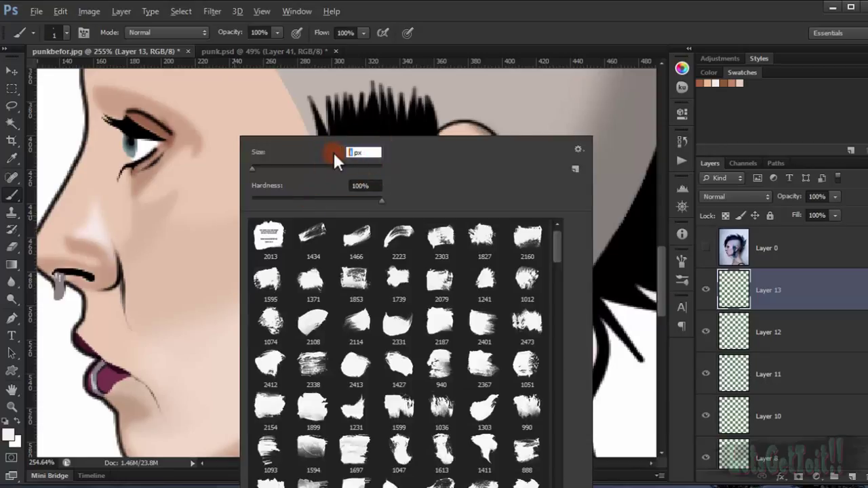
pyautogui.press('Return')
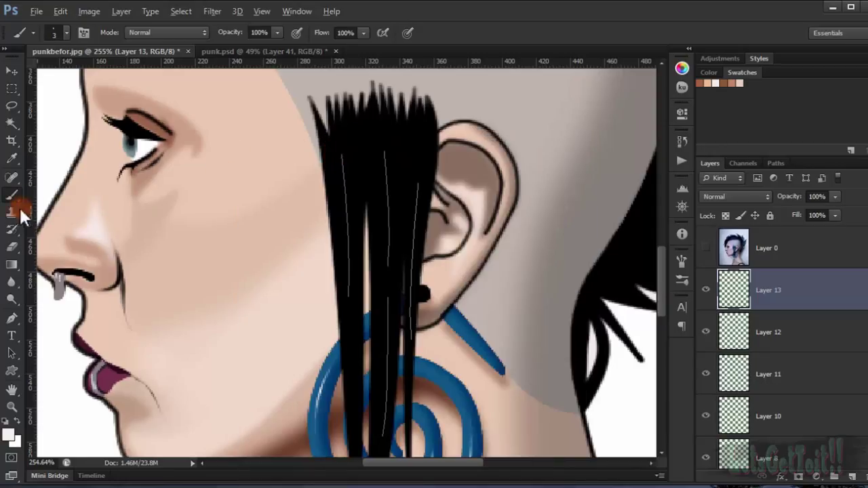
# - Stroke the hair strand paths with the Brush, with Simulate Pressure enabled, and clear the paths
pyautogui.click(12, 318)
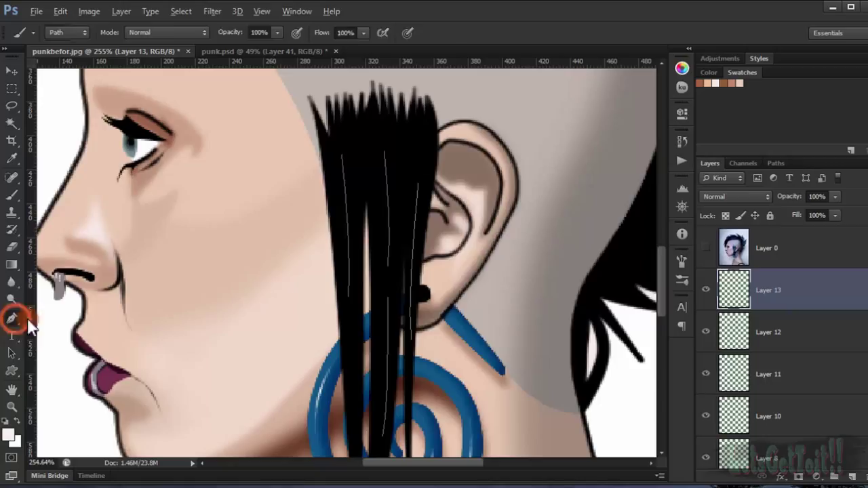
pyautogui.rightClick(350, 148)
pyautogui.click(417, 240)
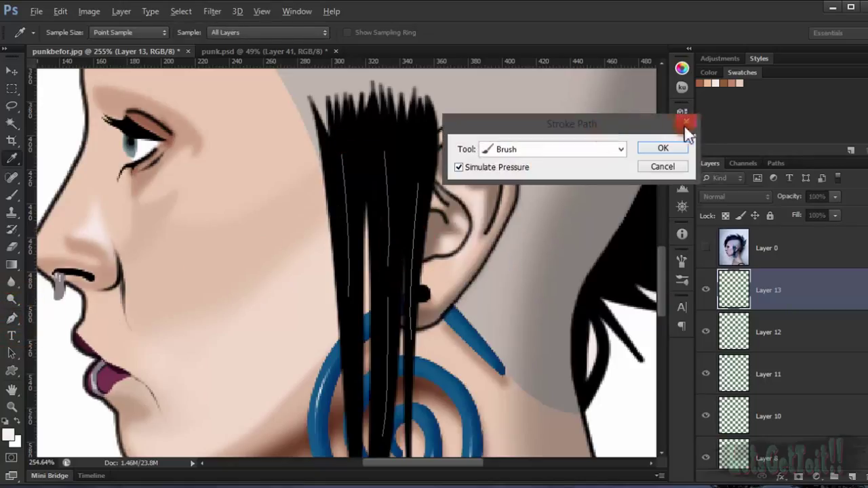
pyautogui.click(664, 148)
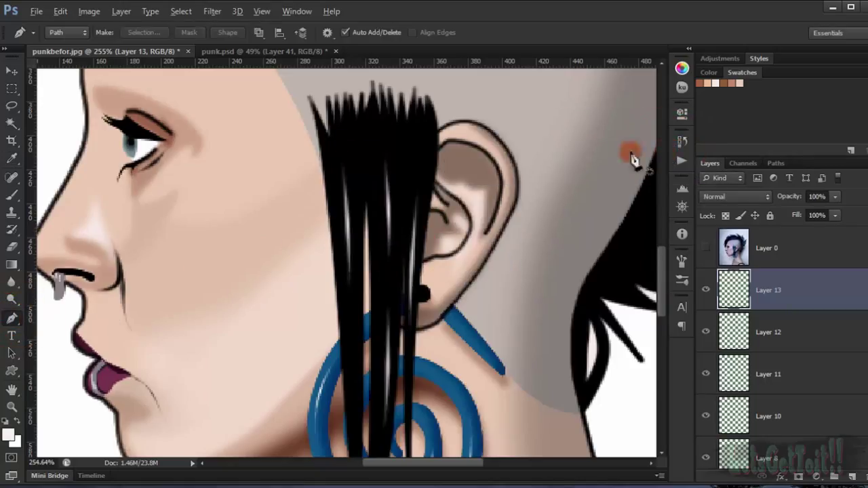
# - Hide the white background layer, Layer 1, so the figure stands on transparency
pyautogui.scroll(-5, 514, 173)
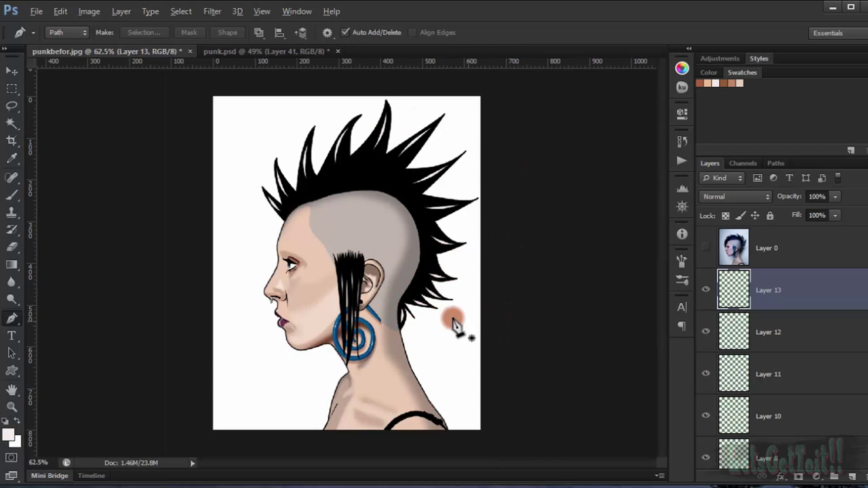
pyautogui.scroll(3, 407, 302)
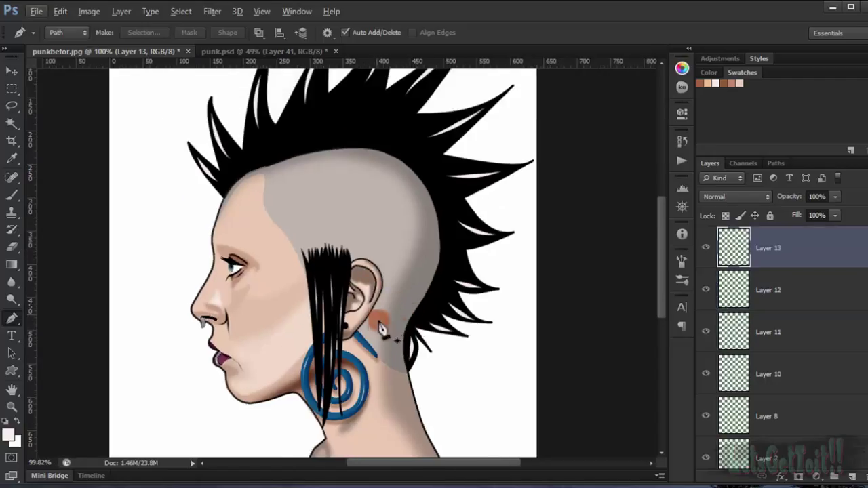
pyautogui.moveTo(352, 347); pyautogui.dragTo(357, 263)
pyautogui.scroll(1, 763, 304)
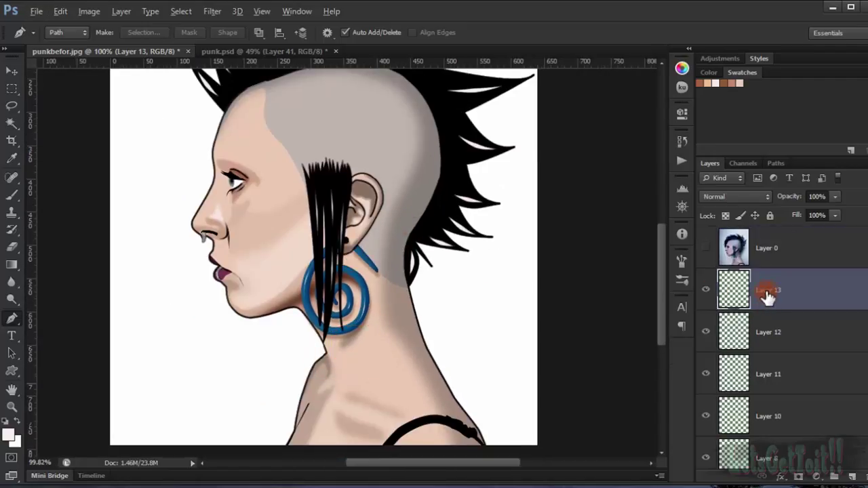
pyautogui.scroll(-5, 765, 293)
pyautogui.scroll(-2, 465, 320)
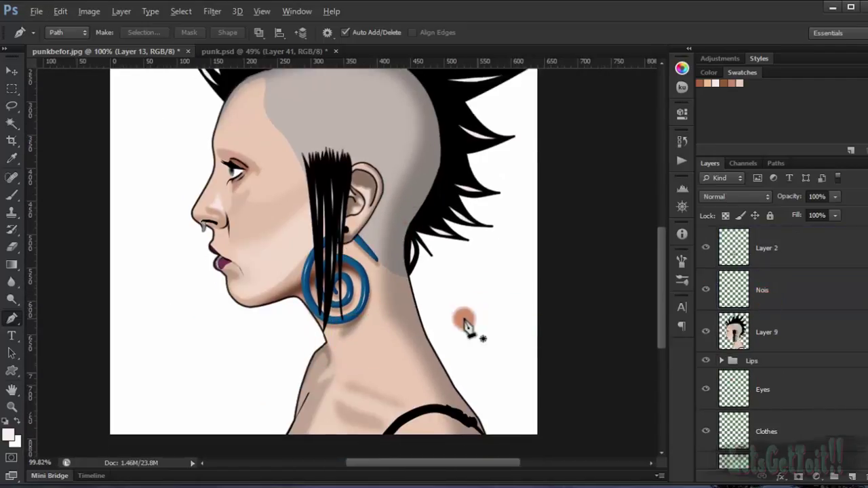
pyautogui.scroll(-1, 414, 319)
pyautogui.scroll(-4, 773, 356)
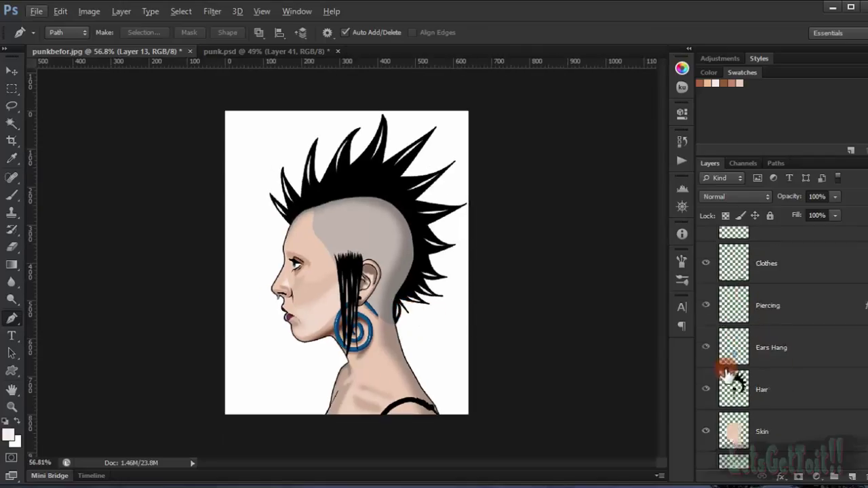
pyautogui.click(706, 449)
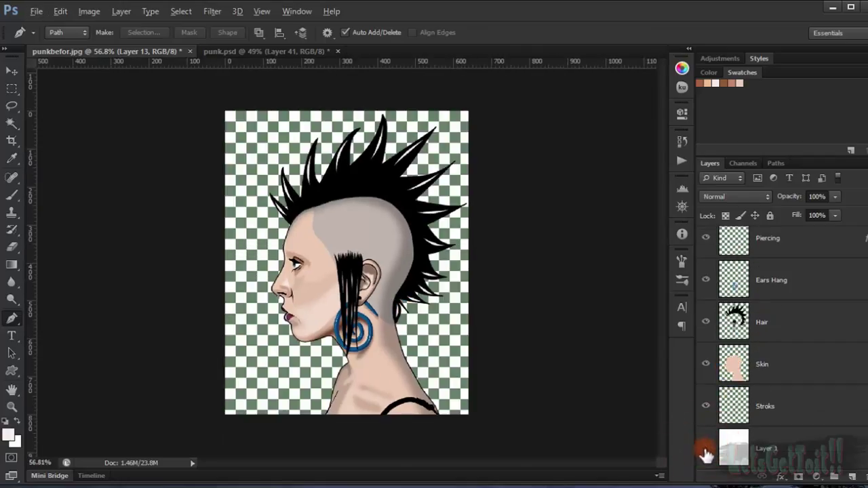
pyautogui.scroll(2, 519, 322)
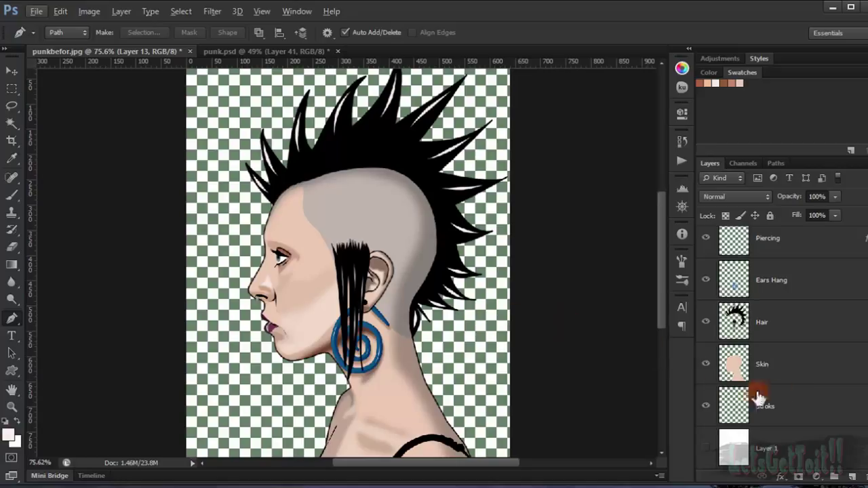
# - Stamp all visible layers into a new merged layer above Layer 13 and hide every other layer
pyautogui.scroll(-6, 780, 359)
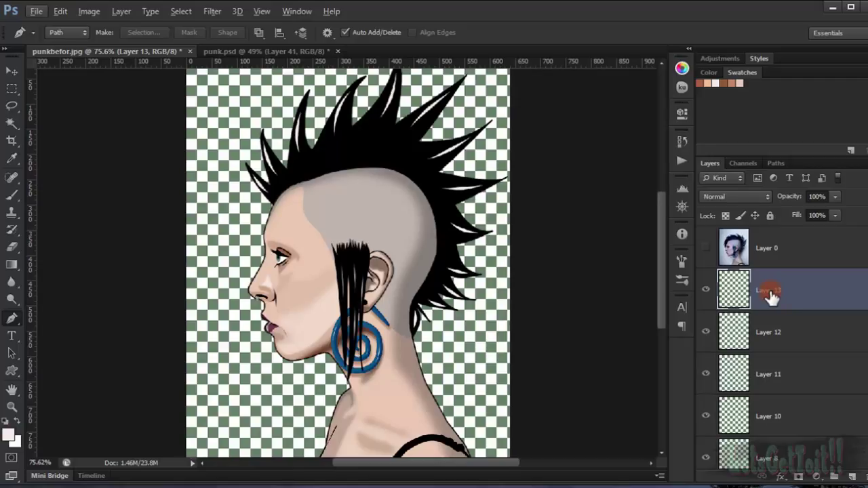
pyautogui.hotkey('ctrl', 'shift', 'alt', 'e')
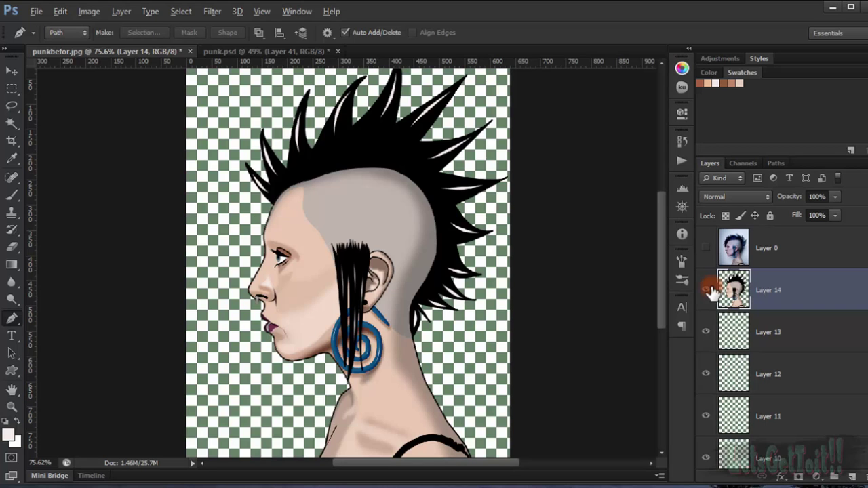
pyautogui.keyDown('alt'); pyautogui.click(708, 288); pyautogui.keyUp('alt')
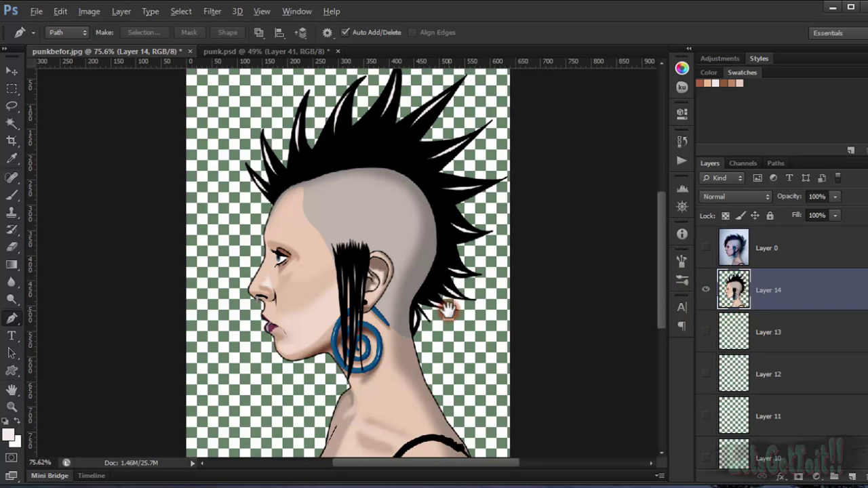
# - Duplicate the merged Layer 14 and desaturate the copy to grayscale
pyautogui.moveTo(449, 311); pyautogui.dragTo(487, 293)
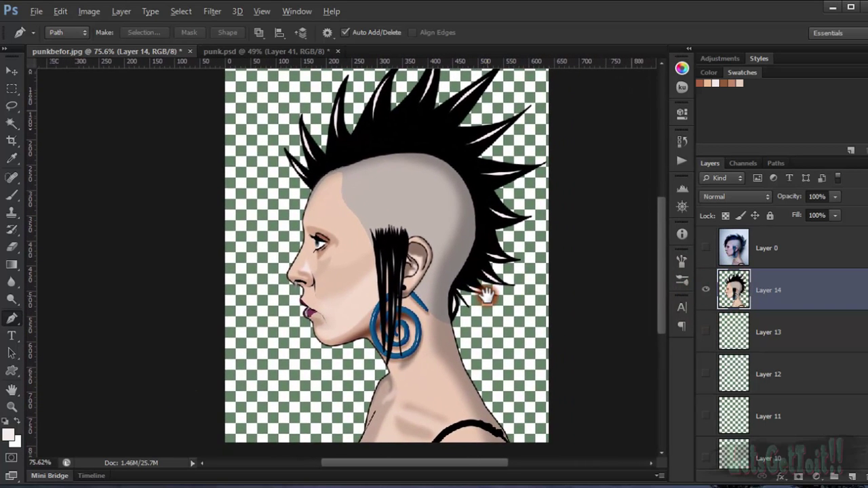
pyautogui.moveTo(446, 349); pyautogui.dragTo(422, 359)
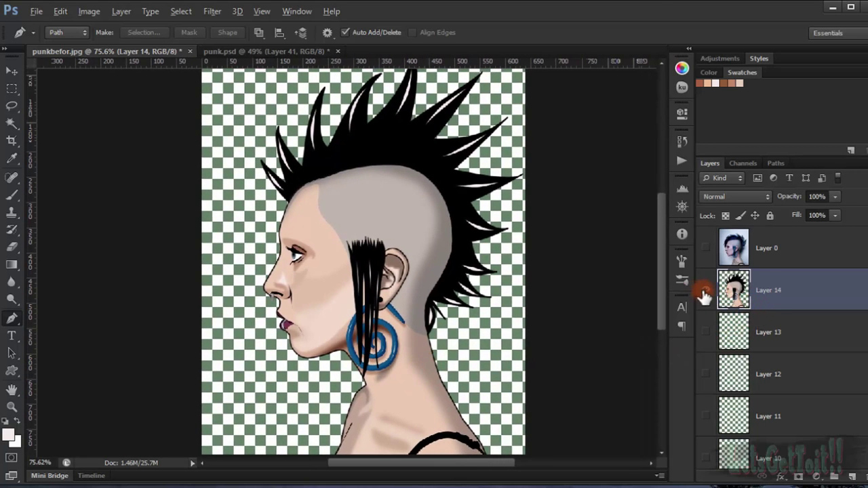
pyautogui.hotkey('ctrl', 'j')
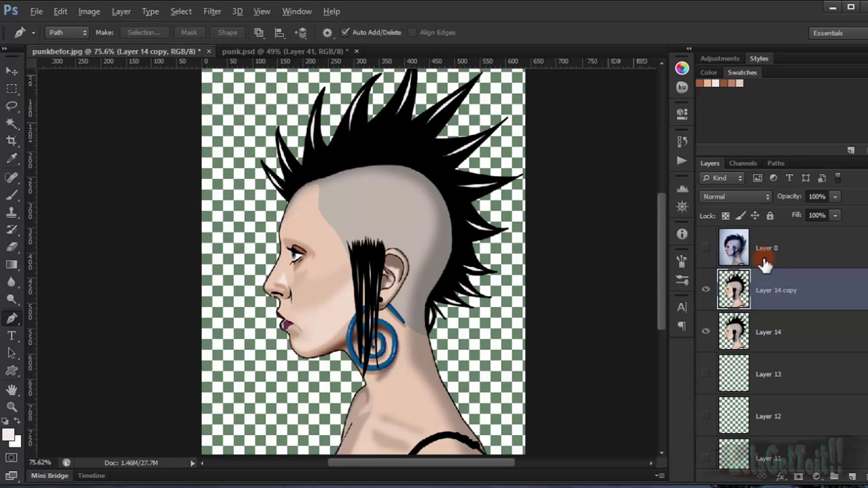
pyautogui.moveTo(439, 258); pyautogui.dragTo(409, 219)
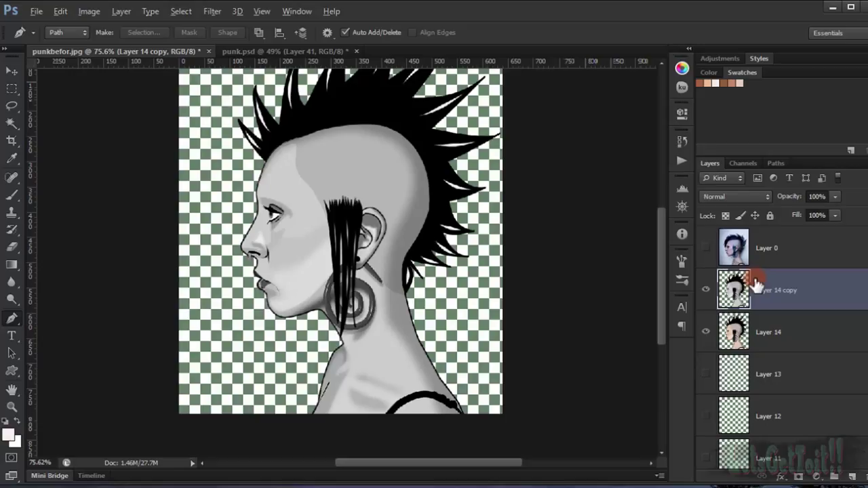
# - Apply a Gaussian Blur with a radius of 2 pixels to the grayscale Layer 14 copy
pyautogui.click(215, 9)
pyautogui.moveTo(271, 146)
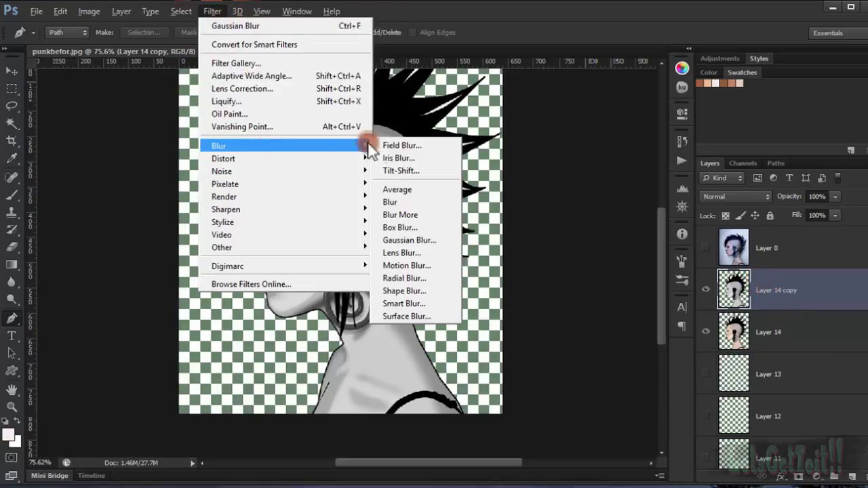
pyautogui.click(426, 240)
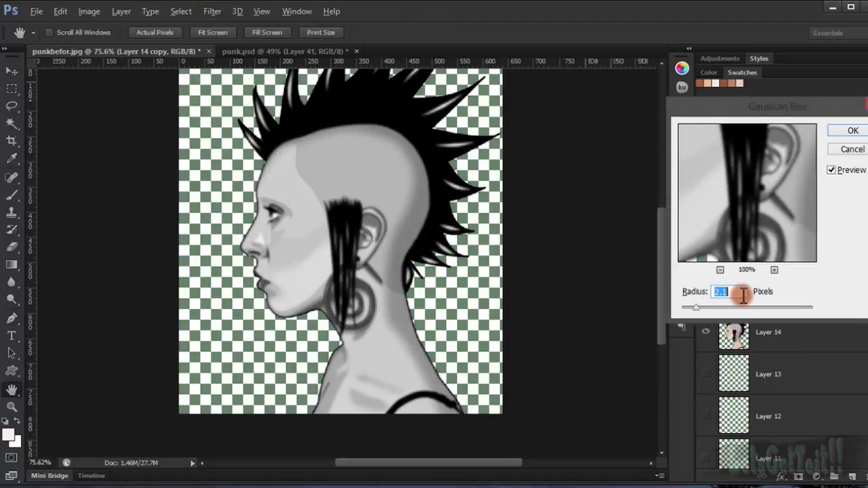
pyautogui.write('2')
pyautogui.press('Return')
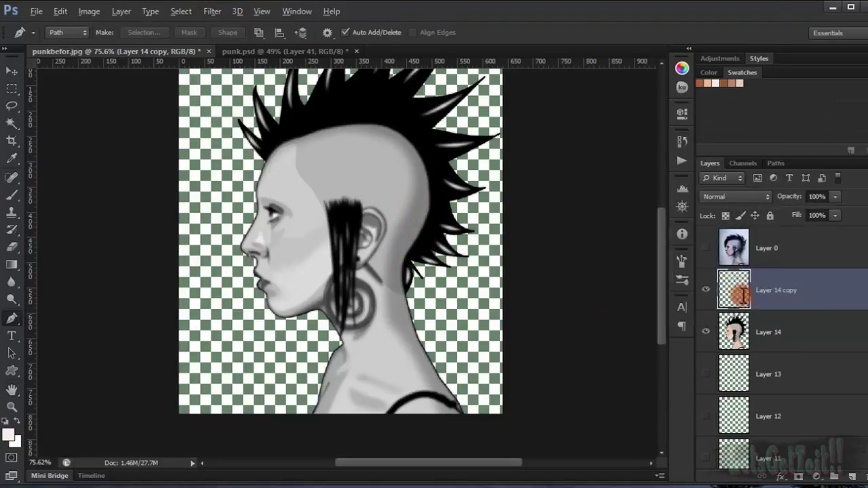
# - Set the grayscale Layer 14 copy to the Soft Light blend mode at 57% opacity
pyautogui.click(733, 197)
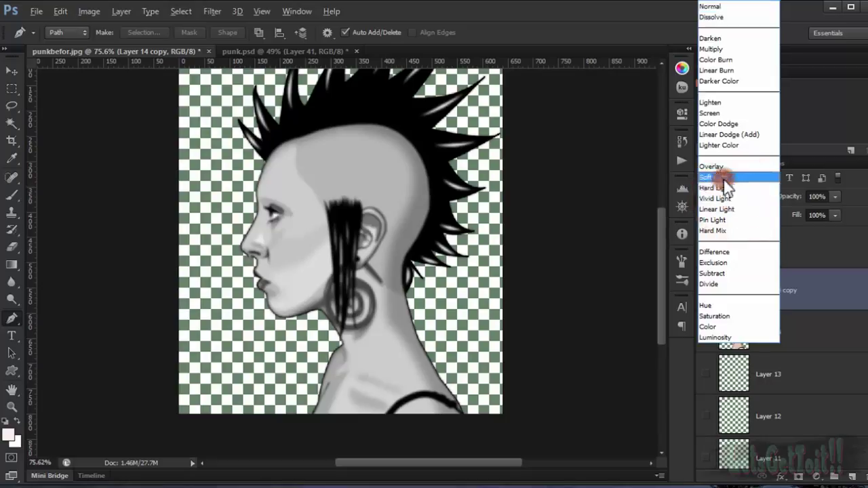
pyautogui.click(748, 170)
pyautogui.moveTo(809, 197); pyautogui.dragTo(772, 202)
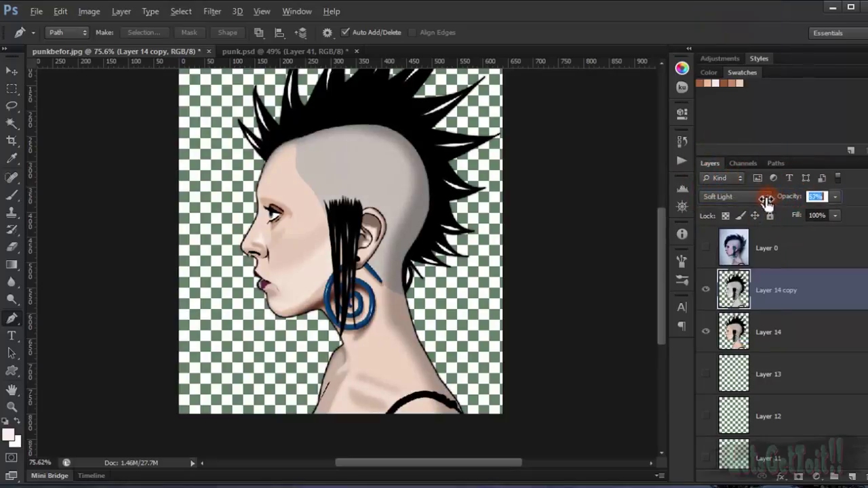
pyautogui.moveTo(765, 200); pyautogui.dragTo(767, 200)
# - Compare the face and neck shading with and without the Soft Light overlay of Layer 14 copy
pyautogui.moveTo(297, 281); pyautogui.dragTo(312, 273)
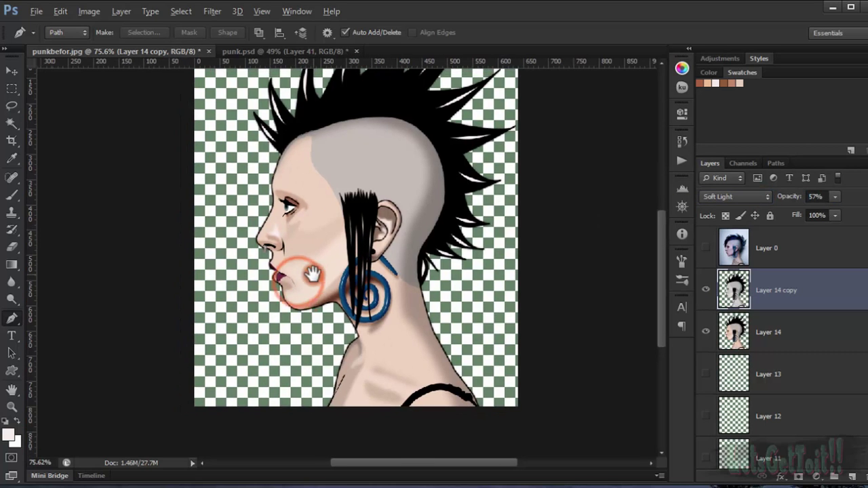
pyautogui.scroll(4, 295, 254)
pyautogui.click(692, 282)
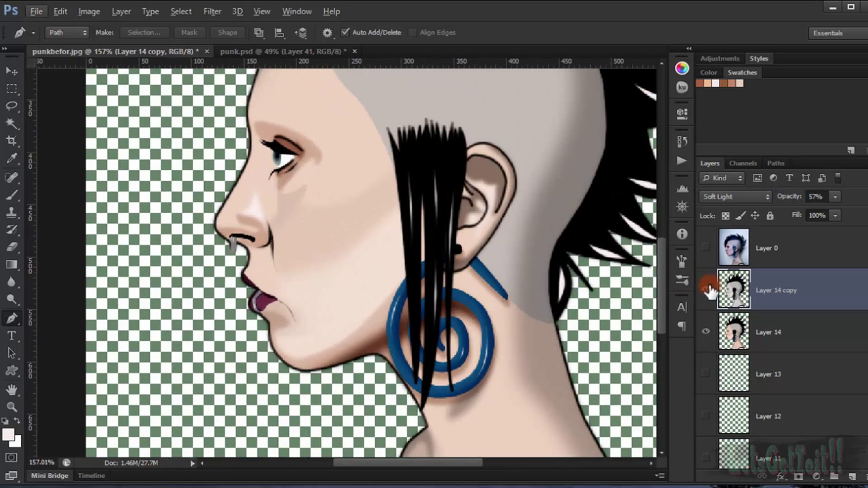
pyautogui.click(709, 291)
pyautogui.click(707, 292)
pyautogui.click(707, 292)
pyautogui.click(706, 291)
pyautogui.click(707, 292)
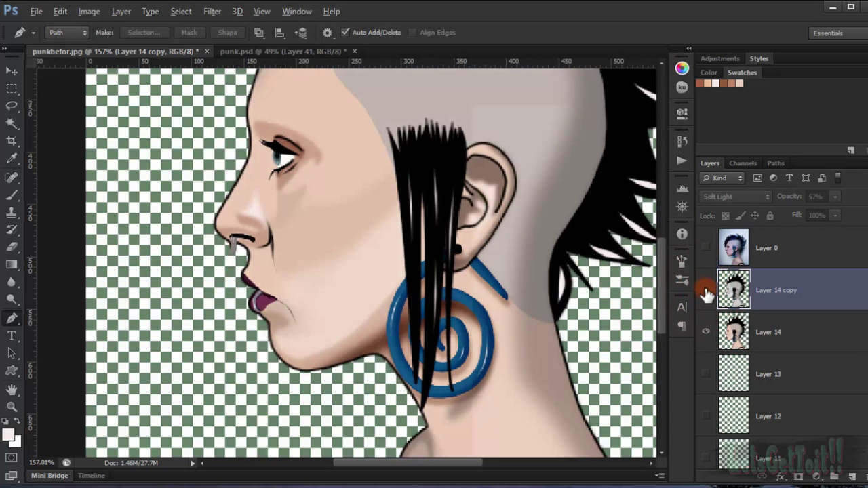
pyautogui.click(706, 290)
pyautogui.moveTo(477, 339); pyautogui.dragTo(403, 224)
pyautogui.scroll(-2, 456, 282)
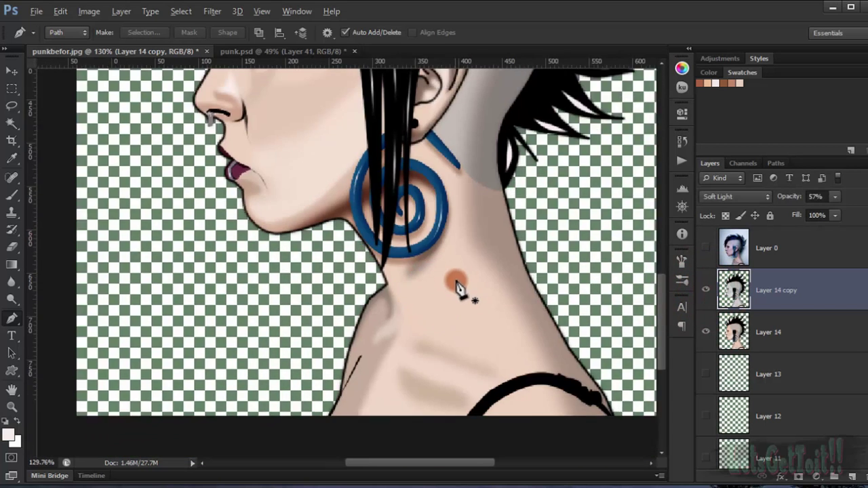
pyautogui.scroll(-2, 456, 285)
pyautogui.scroll(-2, 475, 294)
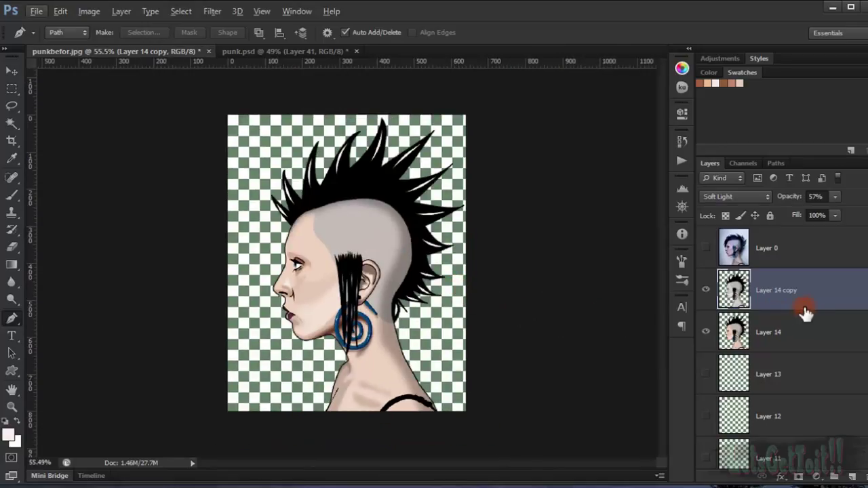
# - Stamp all visible layers into a new merged layer above Layer 14 copy and add an empty layer directly beneath it
pyautogui.hotkey('ctrl', 'shift', 'alt', 'e')
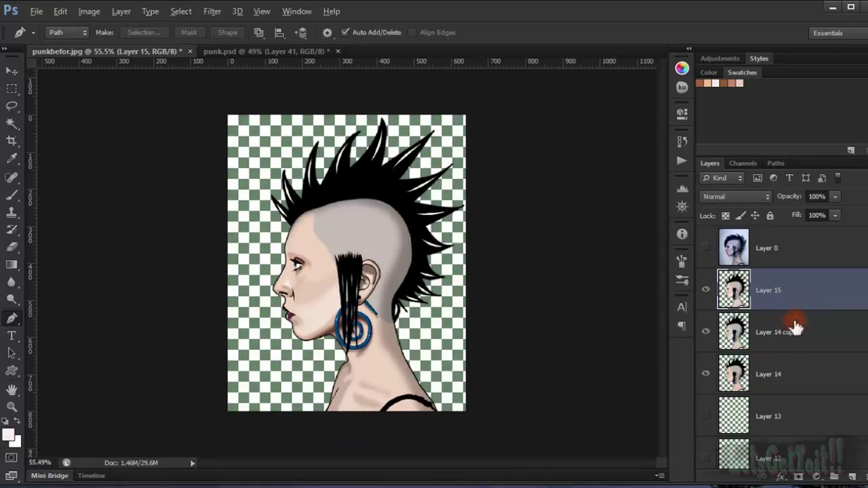
pyautogui.keyDown('ctrl'); pyautogui.click(854, 476); pyautogui.keyUp('ctrl')
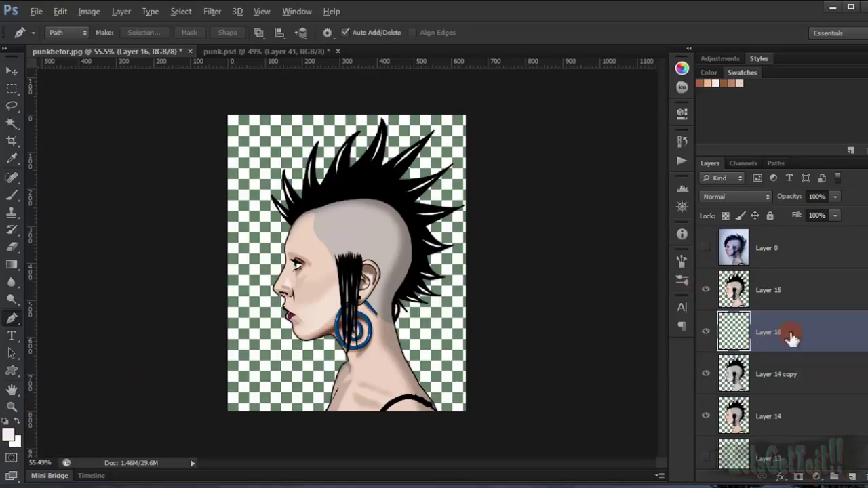
# - Fill the empty layer beneath the merged figure with the dull grayish-brown colour #766565
pyautogui.click(9, 435)
pyautogui.click(540, 214)
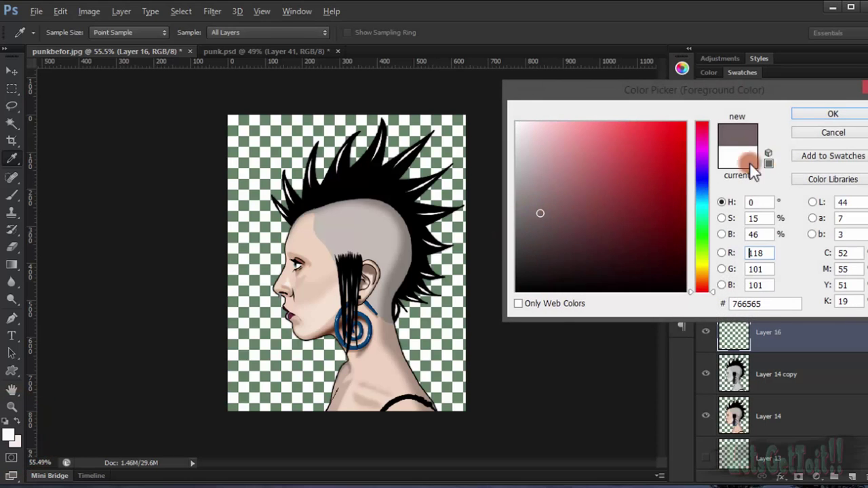
pyautogui.click(832, 109)
pyautogui.hotkey('alt', 'BackSpace')
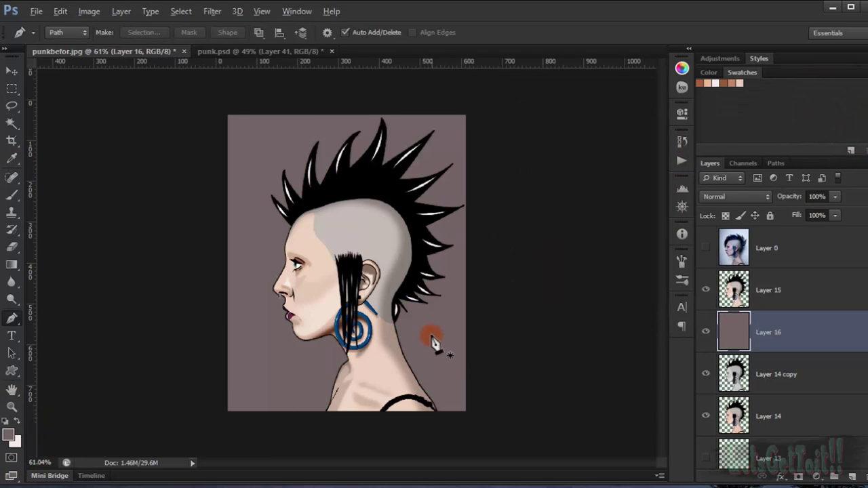
pyautogui.scroll(3, 432, 338)
pyautogui.moveTo(383, 343); pyautogui.dragTo(416, 318)
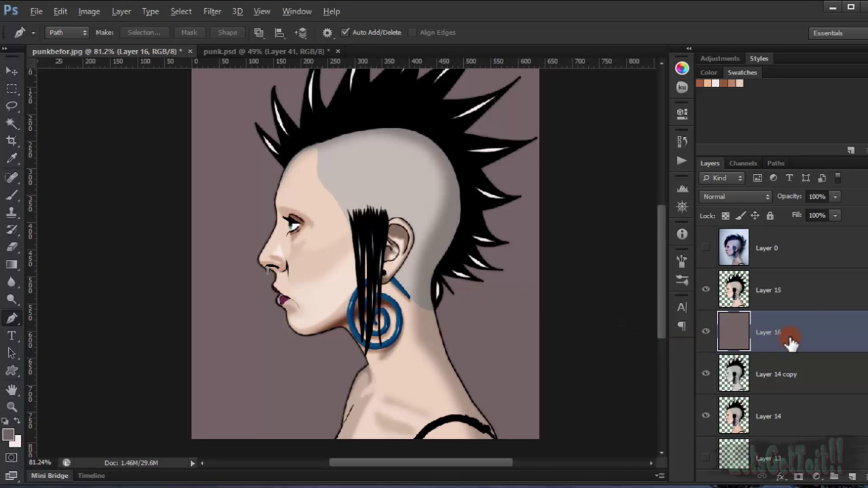
# - Add a Gradient Overlay style to background Layer 16 using the red-to-cream Vintage1 preset
pyautogui.doubleClick(844, 344)
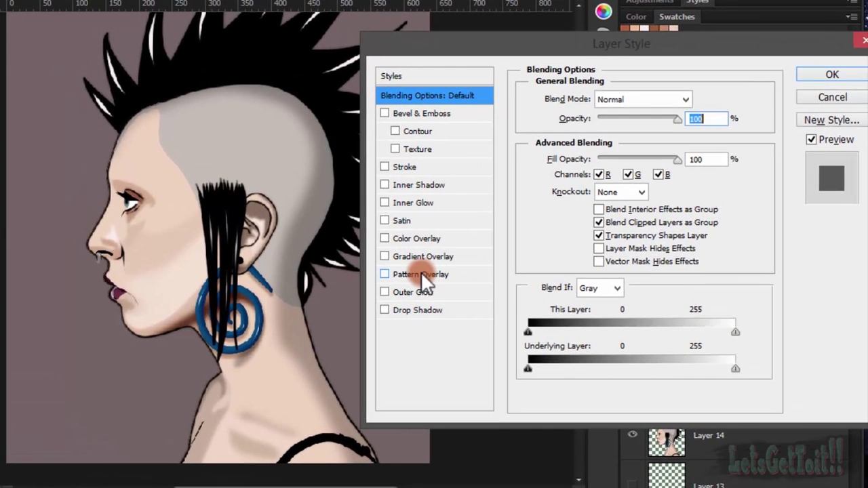
pyautogui.click(419, 256)
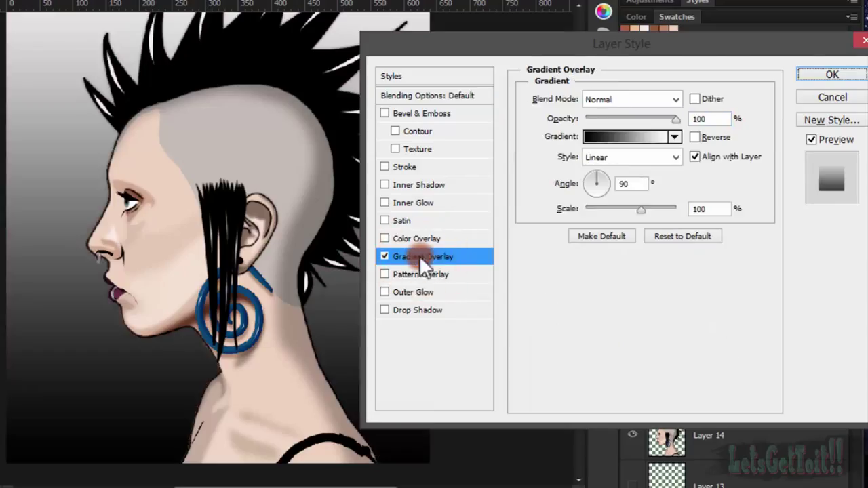
pyautogui.click(655, 134)
pyautogui.click(473, 145)
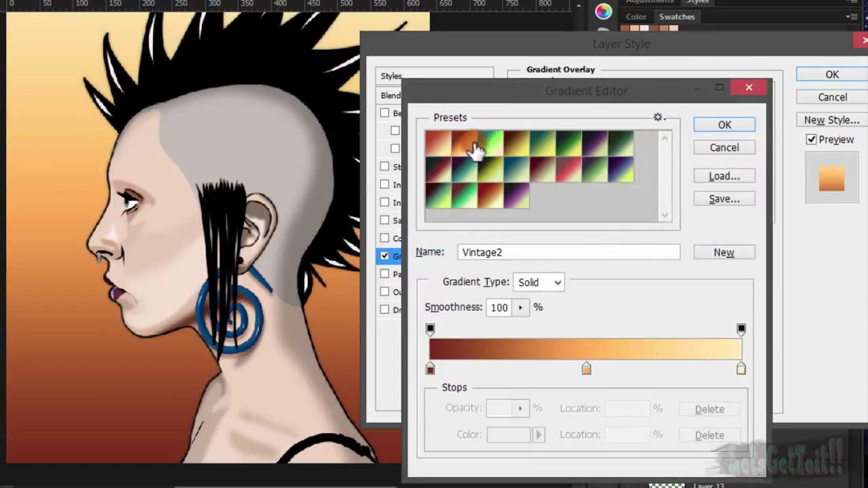
pyautogui.click(440, 144)
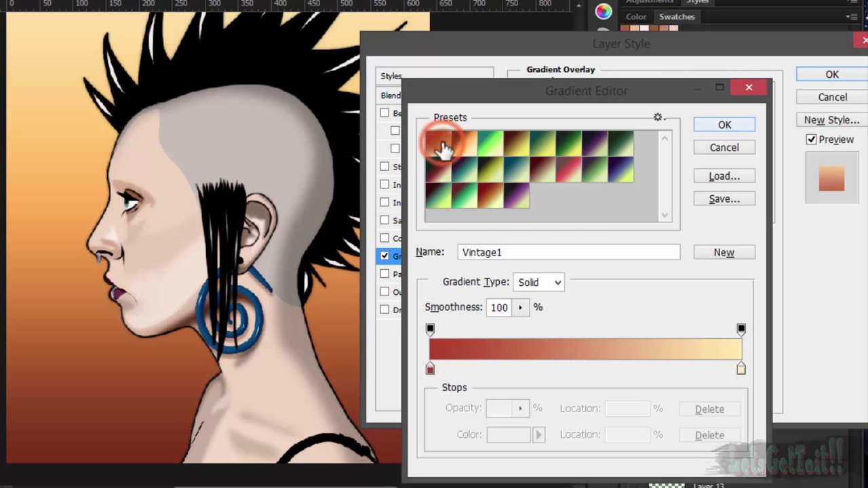
pyautogui.click(724, 125)
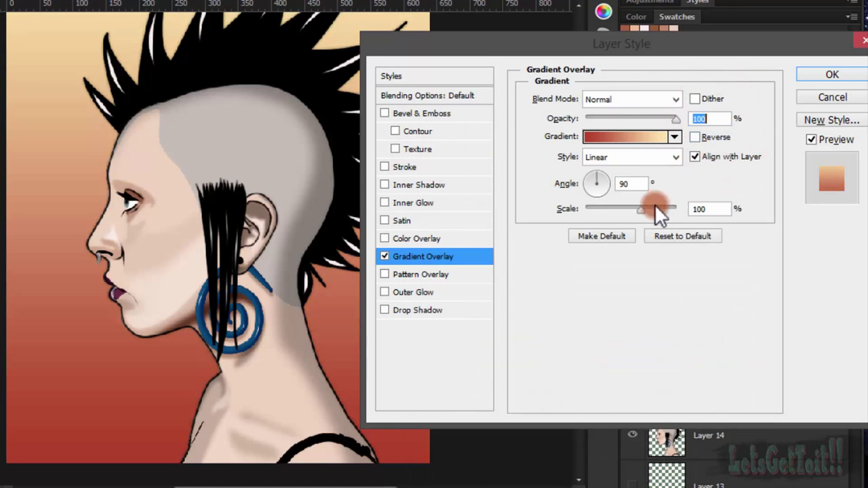
# - Examine the hex colour codes of the overlay gradient's red start stop and cream end stop
pyautogui.click(619, 138)
pyautogui.click(430, 370)
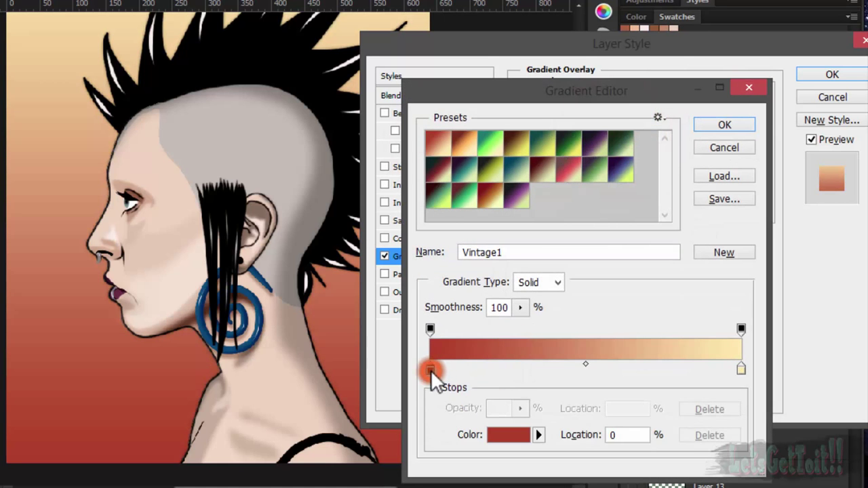
pyautogui.doubleClick(430, 370)
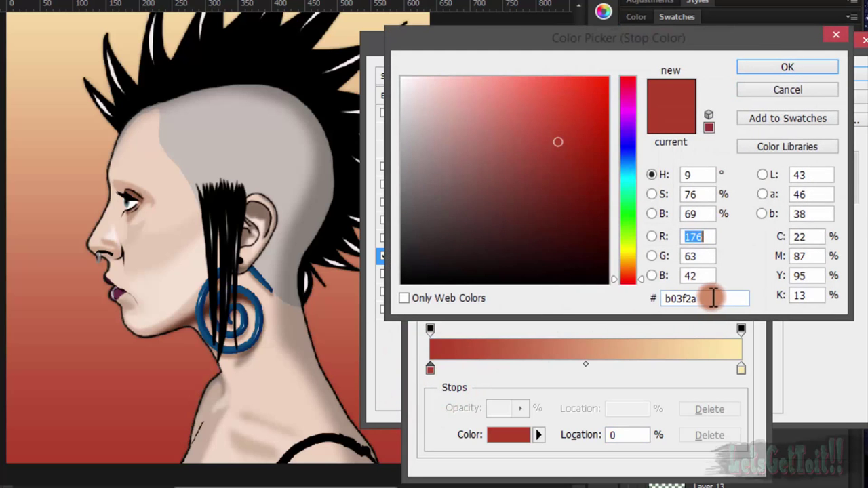
pyautogui.doubleClick(669, 295)
pyautogui.moveTo(622, 39); pyautogui.dragTo(401, 75)
pyautogui.click(629, 99)
pyautogui.click(741, 369)
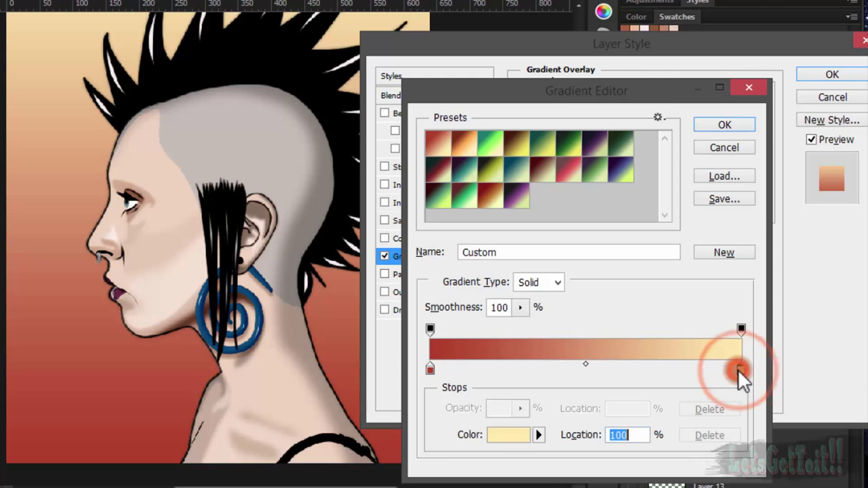
pyautogui.doubleClick(738, 369)
pyautogui.moveTo(543, 330); pyautogui.dragTo(465, 326)
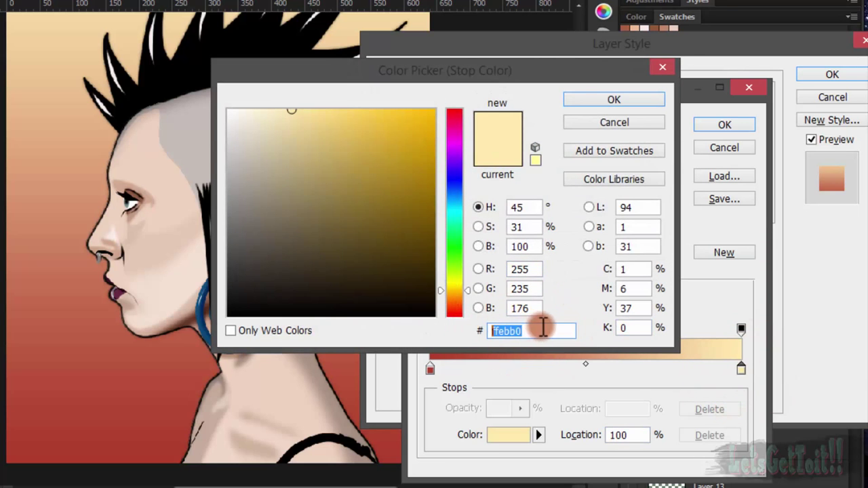
pyautogui.click(617, 99)
pyautogui.click(725, 125)
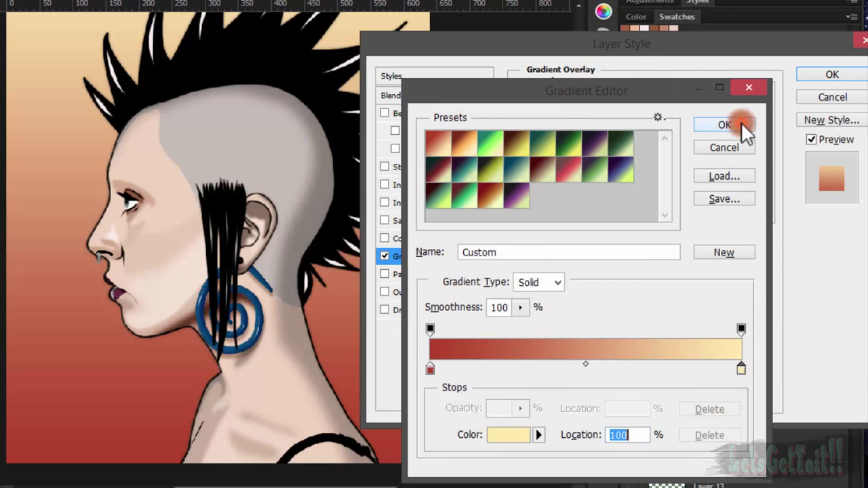
# - Make the background's Gradient Overlay radial and reversed, set its scale to 150%, and apply the layer style
pyautogui.click(652, 158)
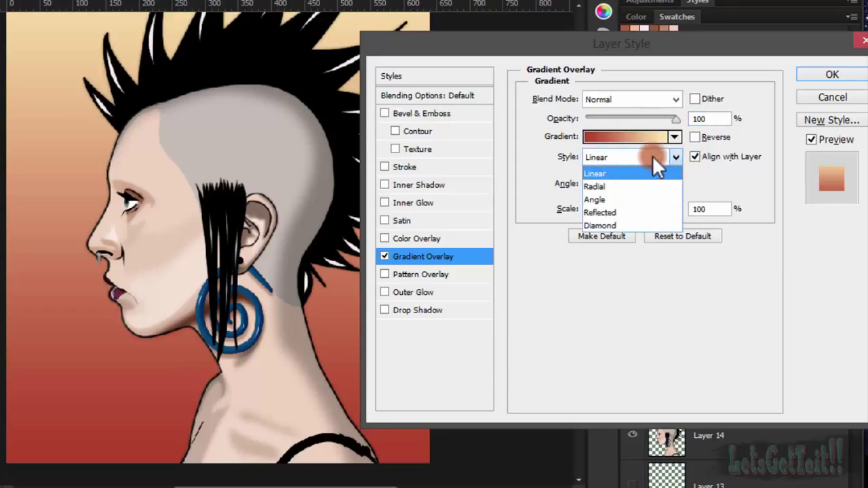
pyautogui.click(643, 186)
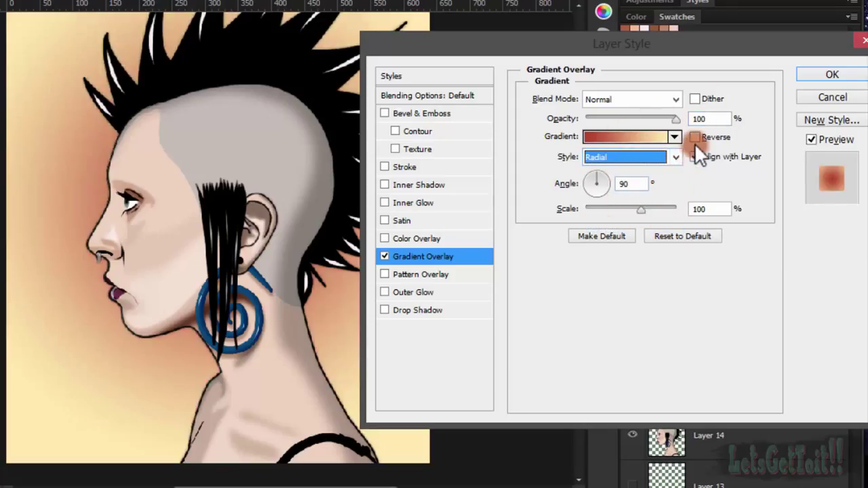
pyautogui.click(696, 136)
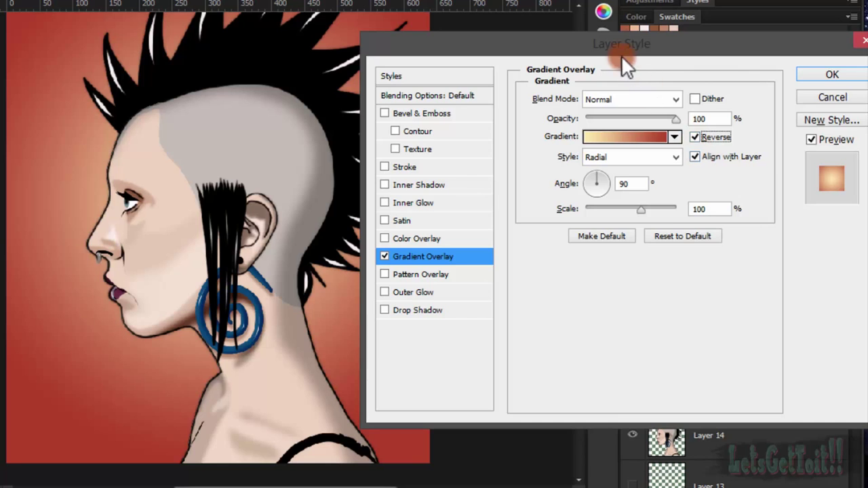
pyautogui.moveTo(621, 55); pyautogui.dragTo(685, 50)
pyautogui.moveTo(707, 202); pyautogui.dragTo(741, 198)
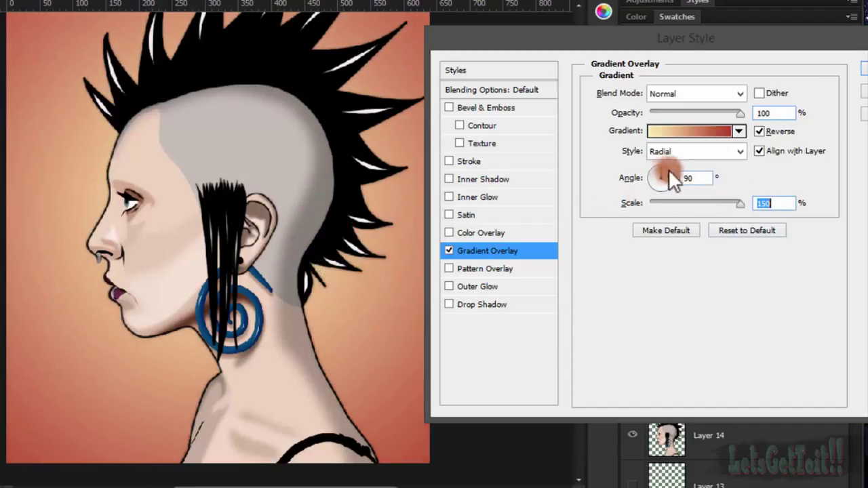
pyautogui.click(861, 68)
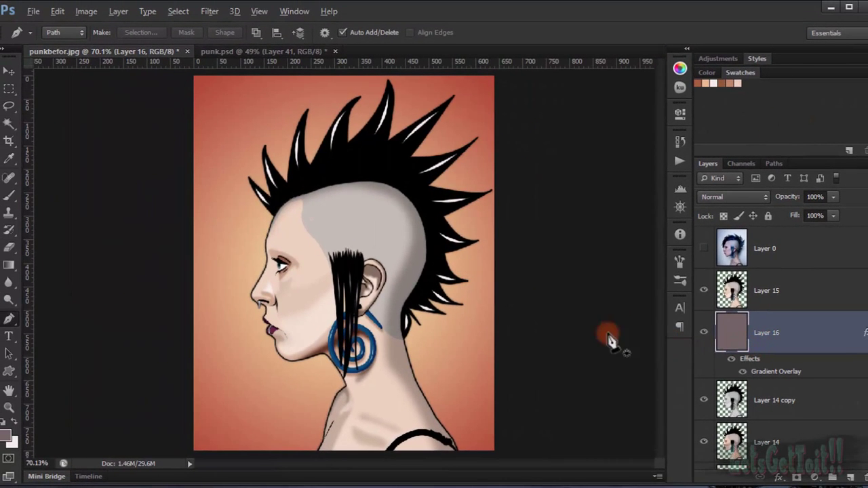
# - Add a Gradient Fill layer directly above the merged figure on Layer 15
pyautogui.click(784, 297)
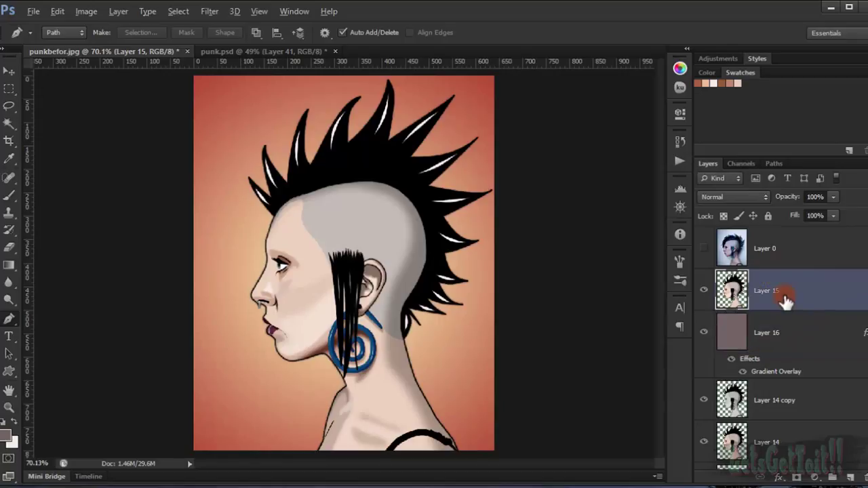
pyautogui.click(817, 479)
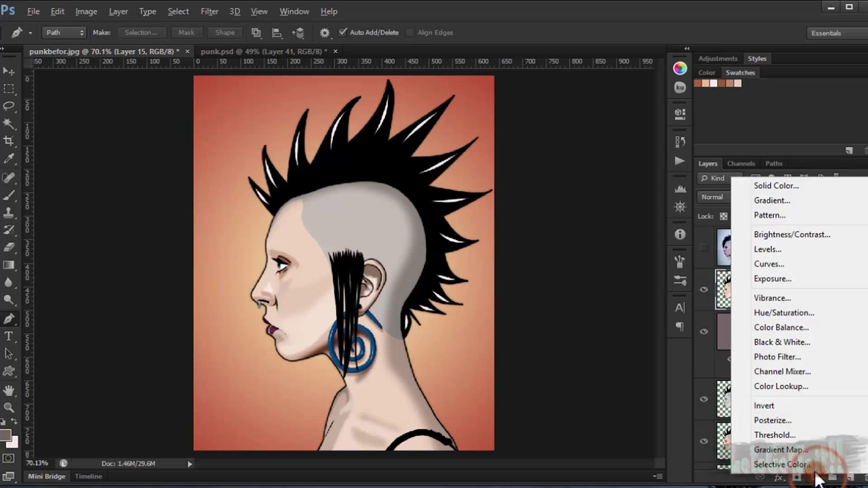
pyautogui.click(778, 198)
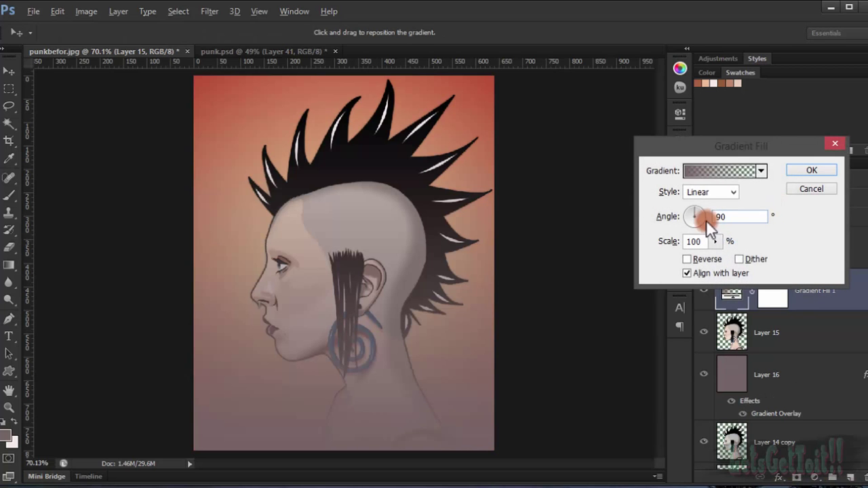
# - Set both colour stops of the fill gradient to black so it runs from black to transparent
pyautogui.click(708, 175)
pyautogui.doubleClick(538, 362)
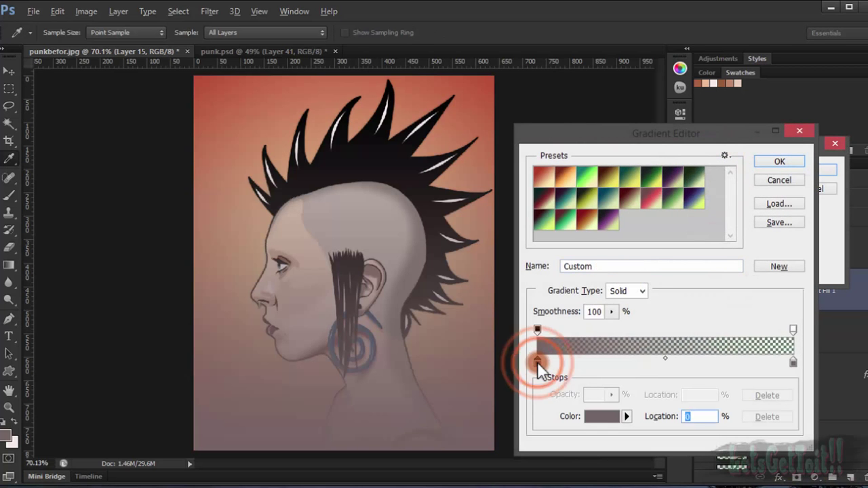
pyautogui.click(457, 273)
pyautogui.click(717, 142)
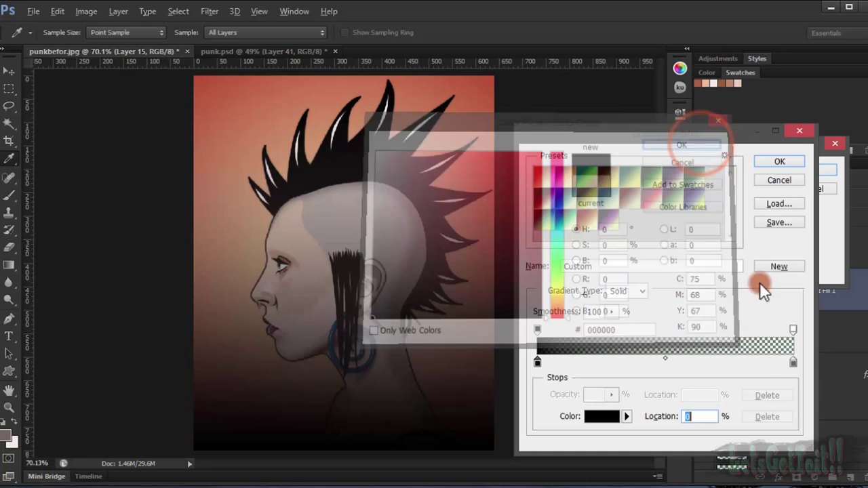
pyautogui.doubleClick(793, 362)
pyautogui.moveTo(445, 291); pyautogui.dragTo(371, 319)
pyautogui.click(704, 140)
pyautogui.click(780, 163)
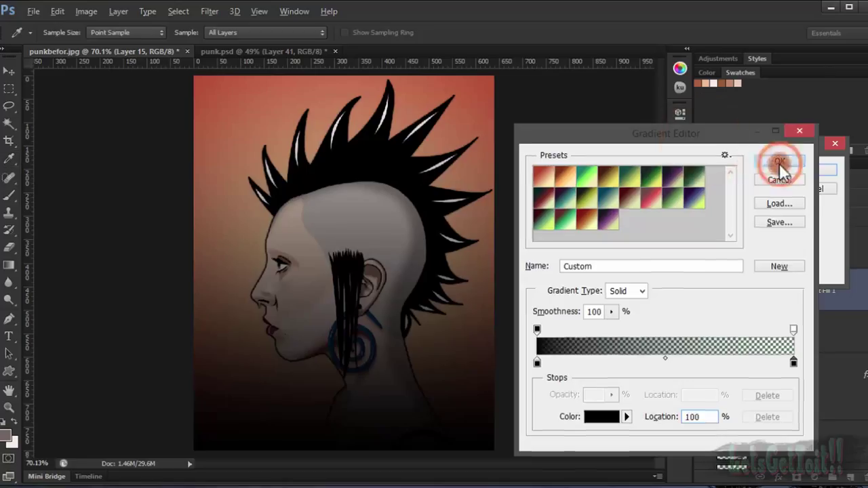
# - Make the black gradient fill radial and reversed with a 199% scale to create a vignette, and apply it
pyautogui.click(719, 192)
pyautogui.click(709, 202)
pyautogui.press('Down')
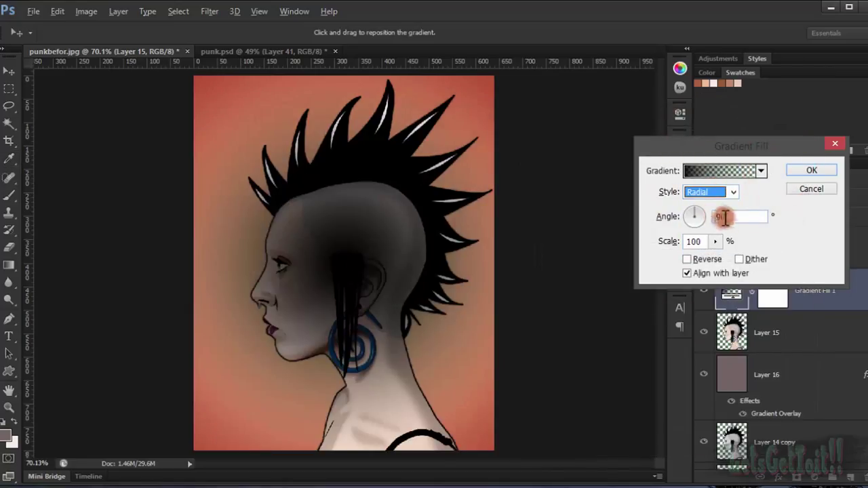
pyautogui.click(688, 259)
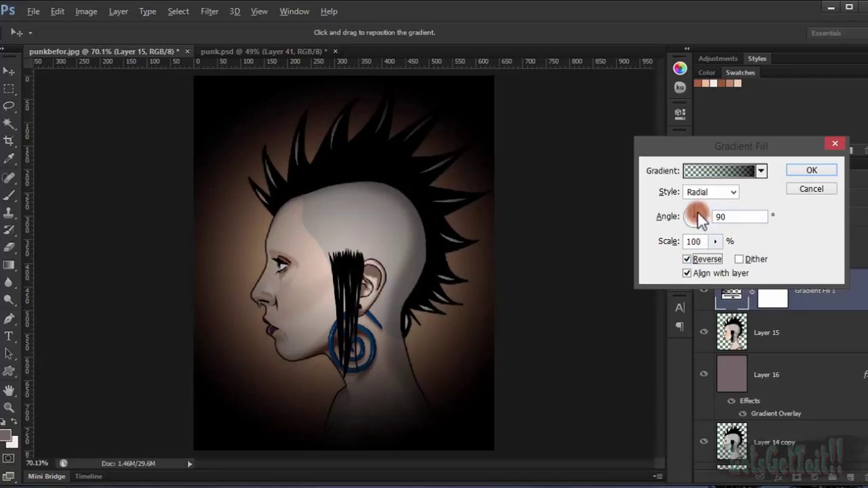
pyautogui.moveTo(717, 261); pyautogui.dragTo(725, 258)
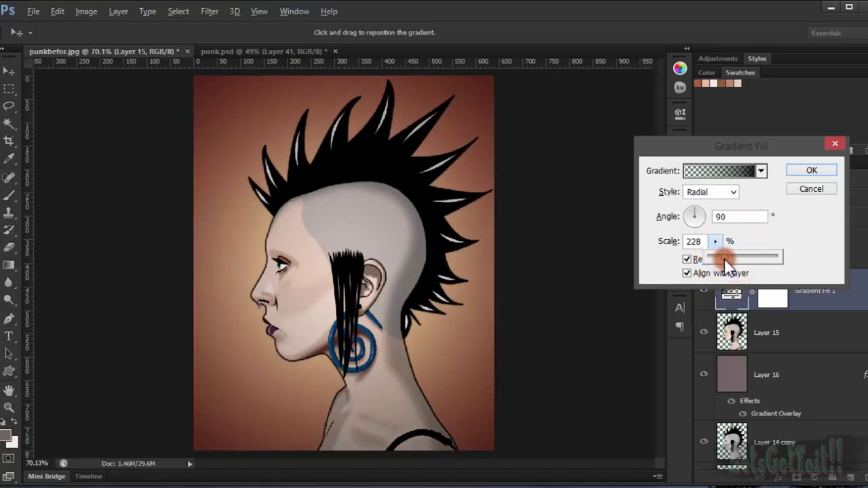
pyautogui.moveTo(724, 259); pyautogui.dragTo(723, 260)
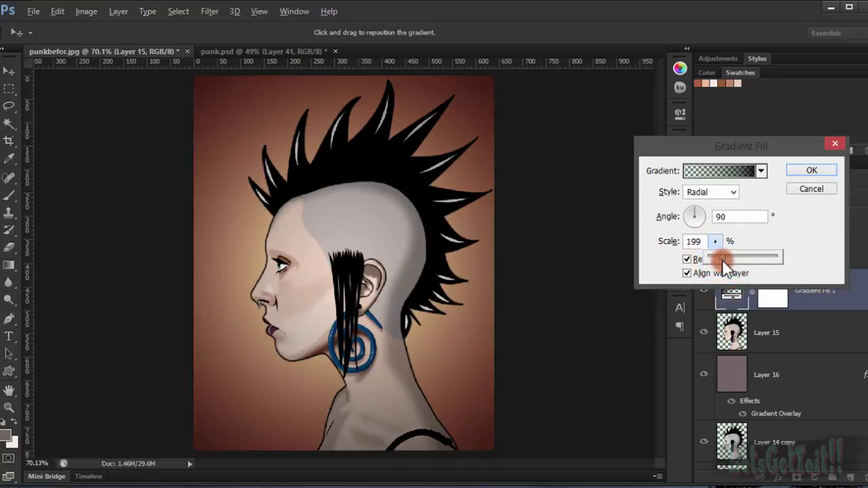
pyautogui.click(812, 171)
# - Set the blend mode of the Gradient Fill 1 layer to Overlay
pyautogui.click(729, 197)
pyautogui.click(722, 164)
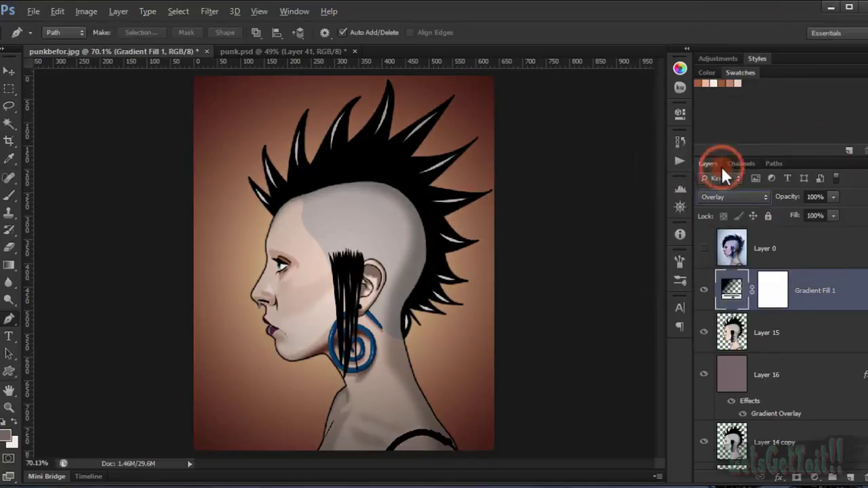